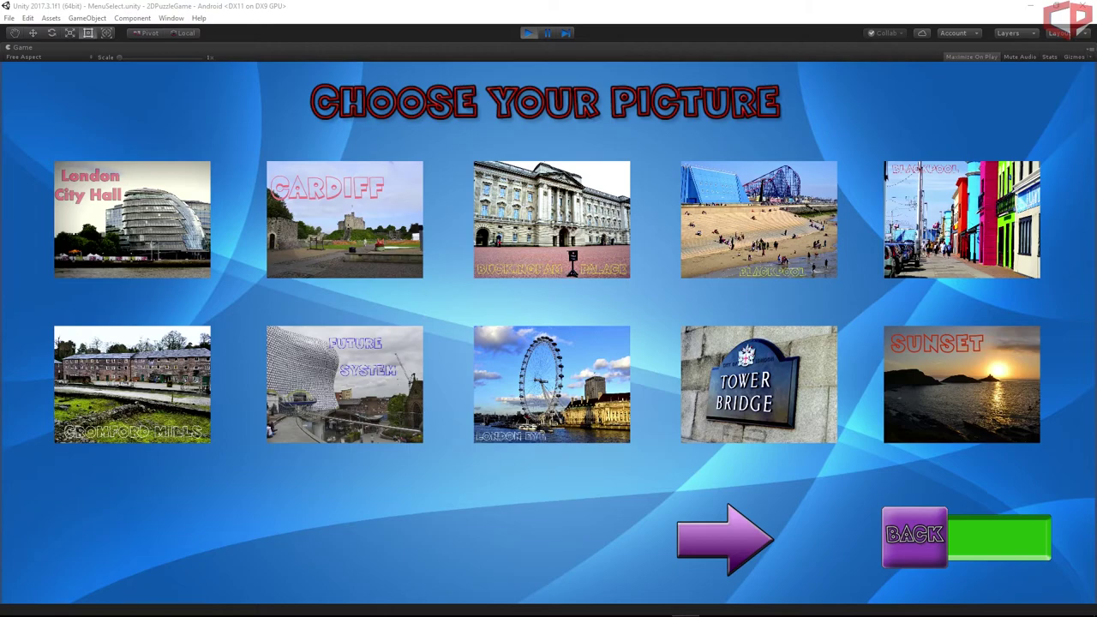
# Browse the picture pages and start the Cardiff sliding puzzle.
pyautogui.click(730, 545)
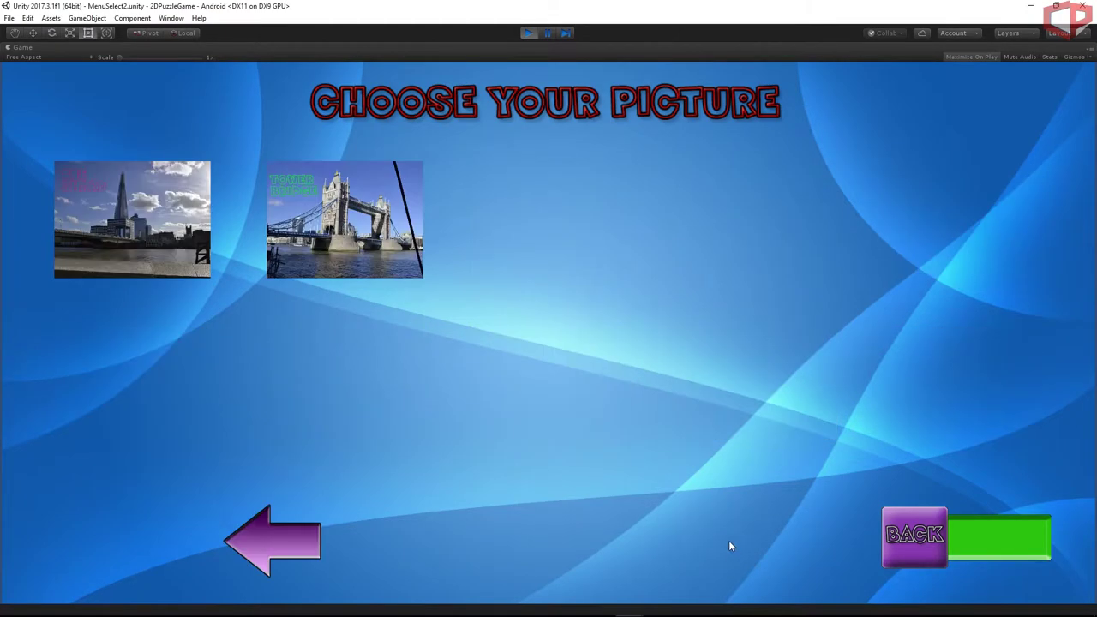
pyautogui.click(268, 538)
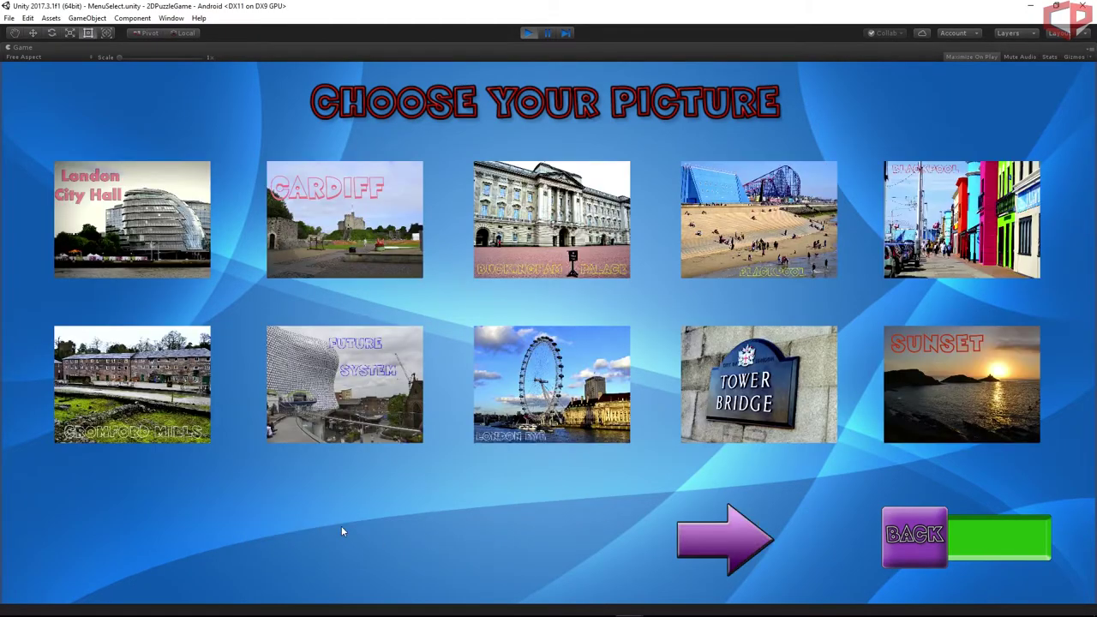
pyautogui.click(379, 242)
# Slide ten puzzle tiles into the empty slot.
pyautogui.click(456, 171)
pyautogui.click(531, 248)
pyautogui.click(583, 257)
pyautogui.click(636, 182)
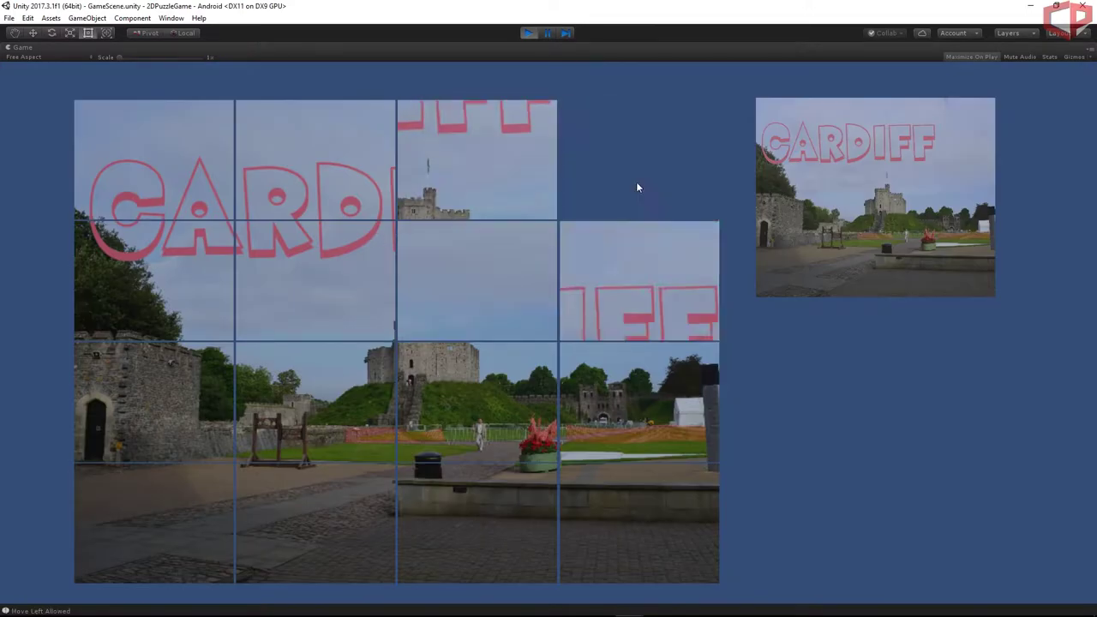
pyautogui.click(548, 178)
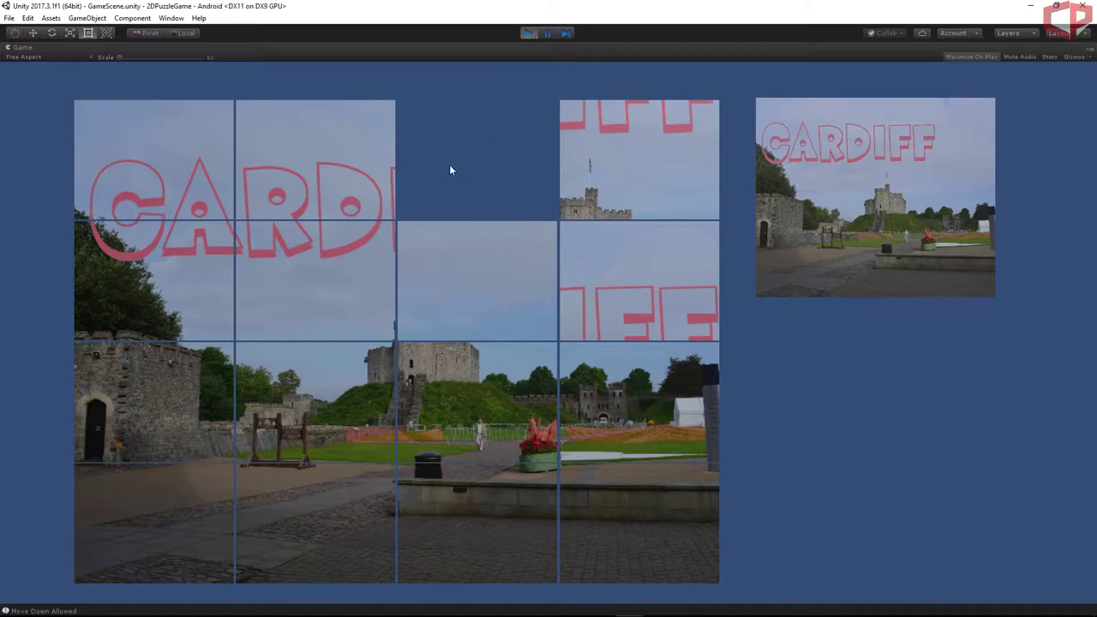
pyautogui.click(353, 176)
pyautogui.click(326, 257)
pyautogui.click(194, 314)
pyautogui.click(228, 373)
pyautogui.click(314, 404)
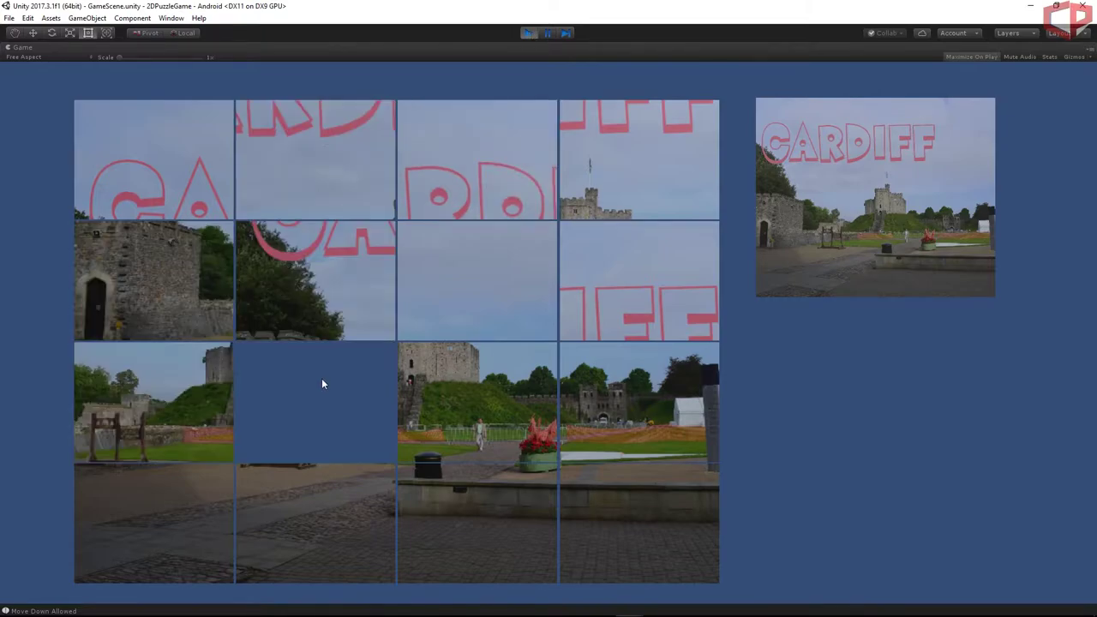
# Stop the game, run it again and advance the menu to the second picture page.
pyautogui.click(527, 33)
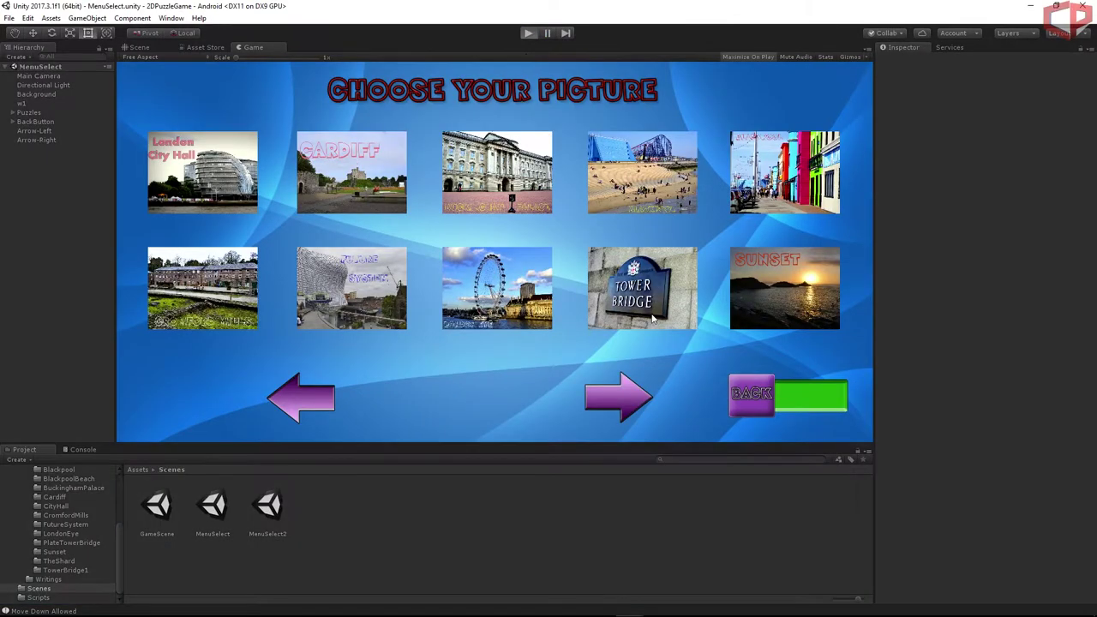
pyautogui.hotkey('ctrl', 'p')
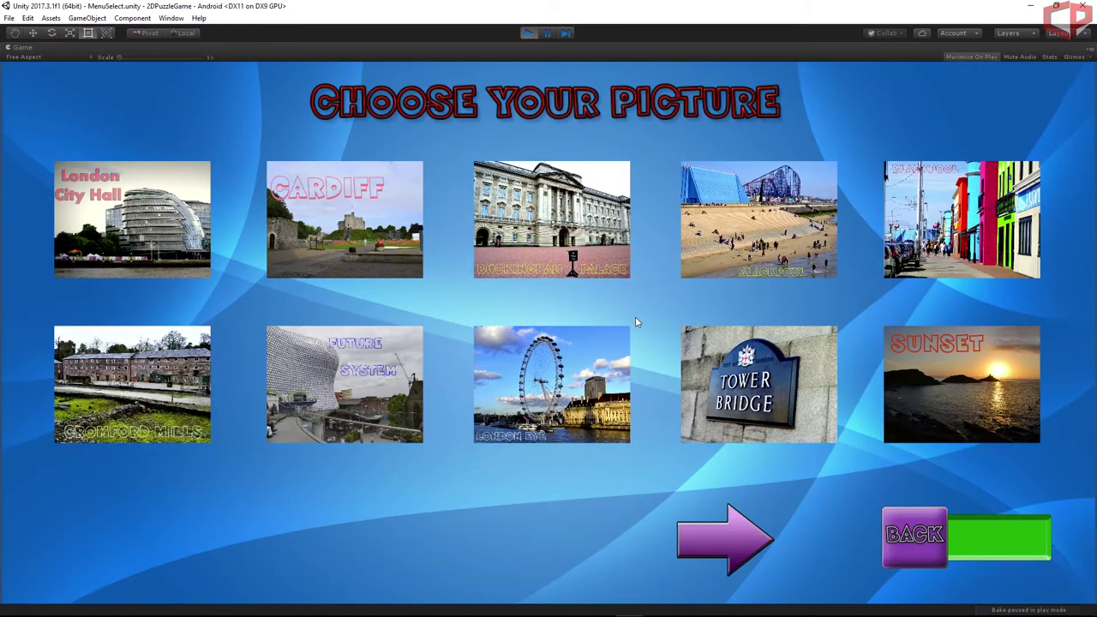
pyautogui.click(715, 518)
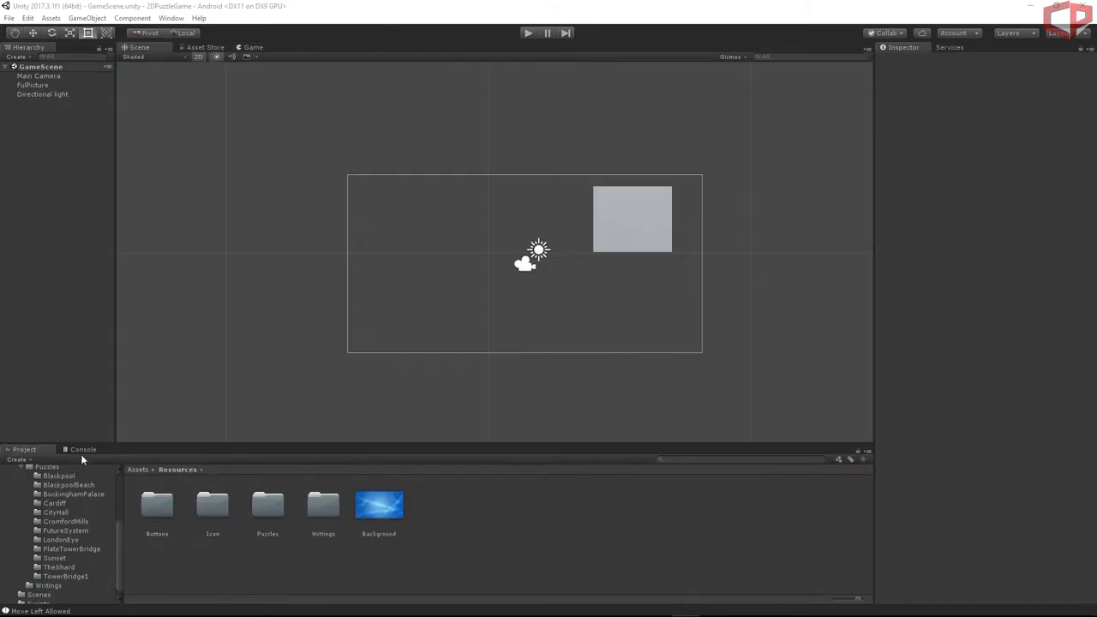
# Create a new scene asset named MenuSelect in the Scenes folder.
pyautogui.scroll(-1, 87, 535)
pyautogui.click(37, 588)
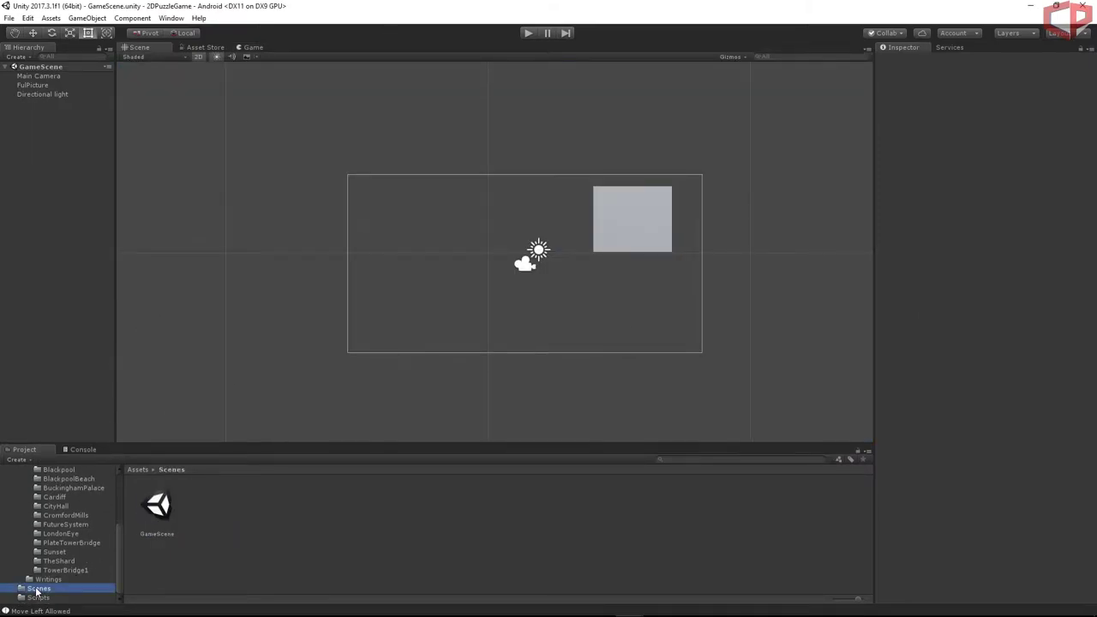
pyautogui.rightClick(385, 525)
pyautogui.moveTo(442, 300)
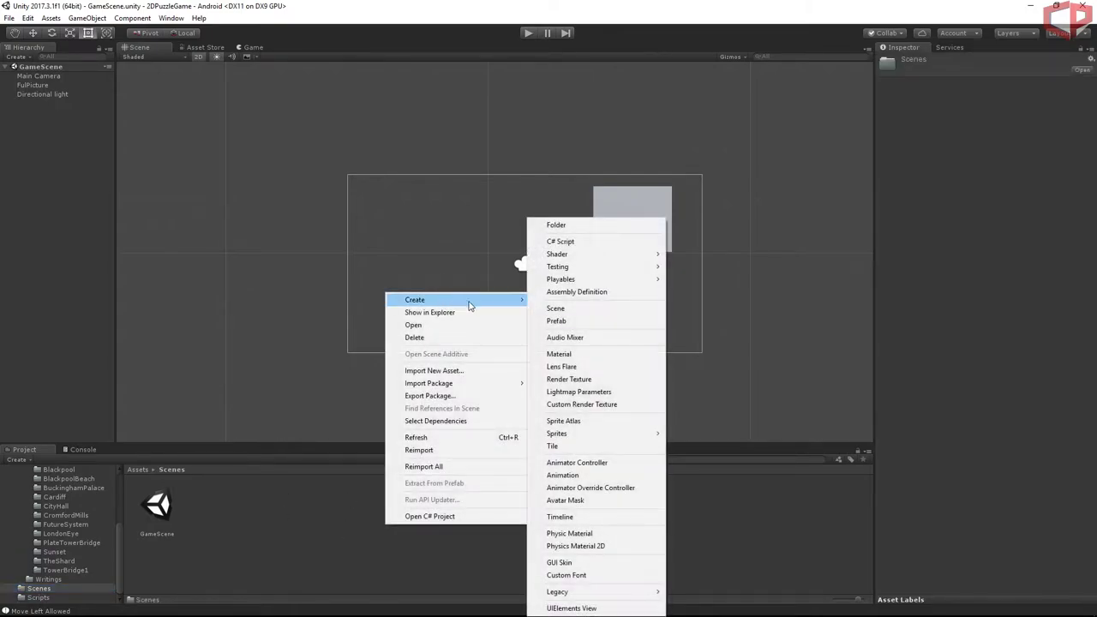
pyautogui.click(571, 310)
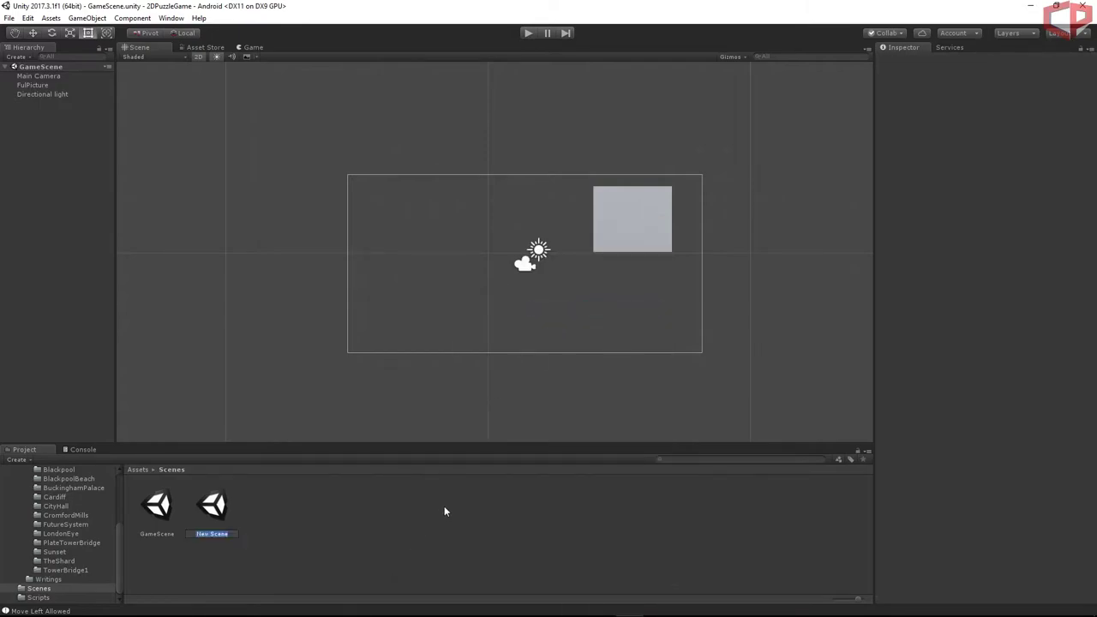
pyautogui.write('MenuSelect')
pyautogui.press('Return')
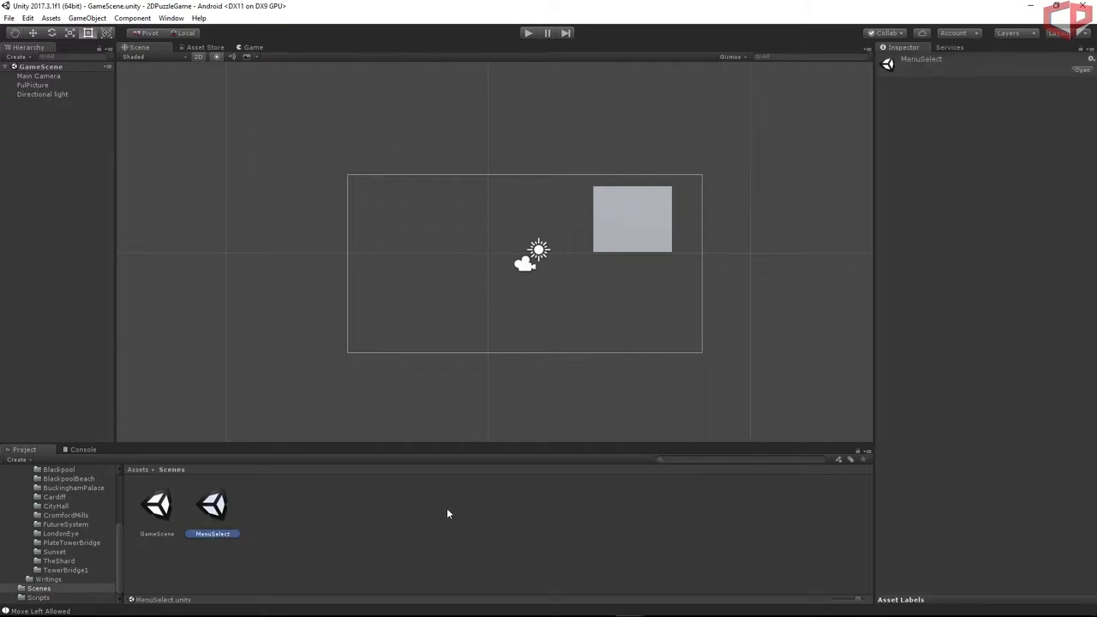
# Open the MenuSelect scene for editing.
pyautogui.click(448, 512)
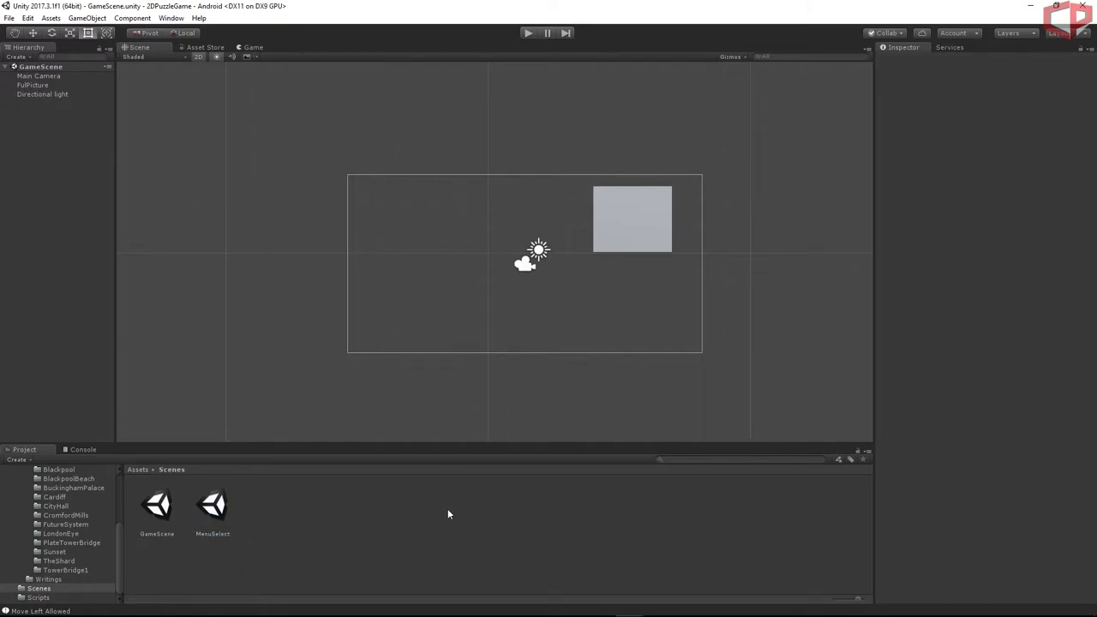
pyautogui.click(214, 507)
pyautogui.doubleClick(213, 507)
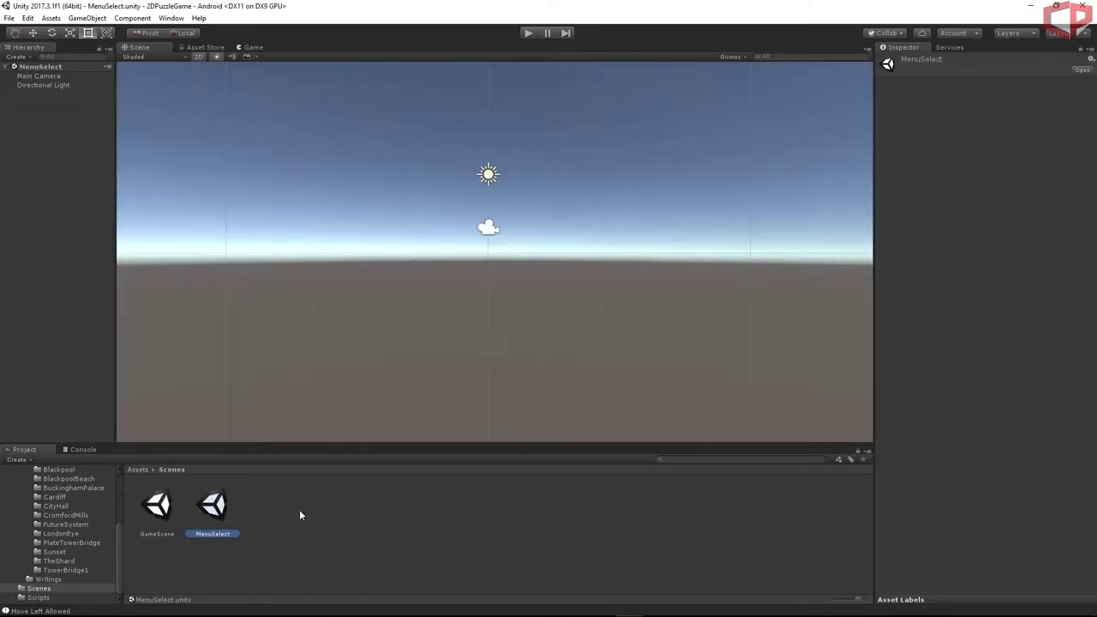
pyautogui.click(296, 508)
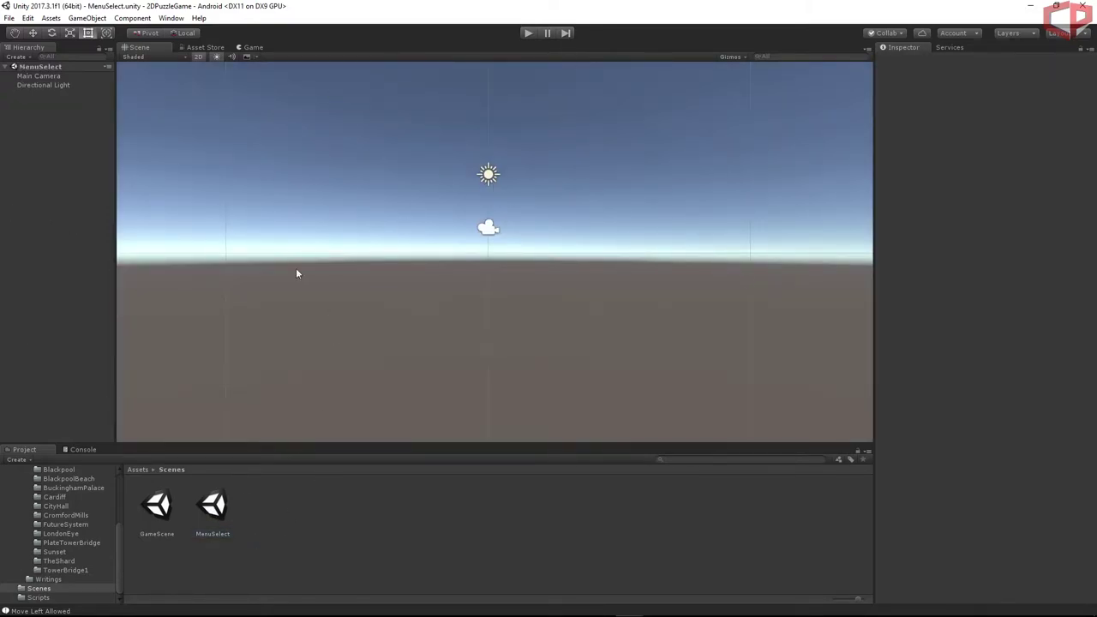
# Set the Lighting settings' Skybox Material to None and close the Lighting window.
pyautogui.click(169, 18)
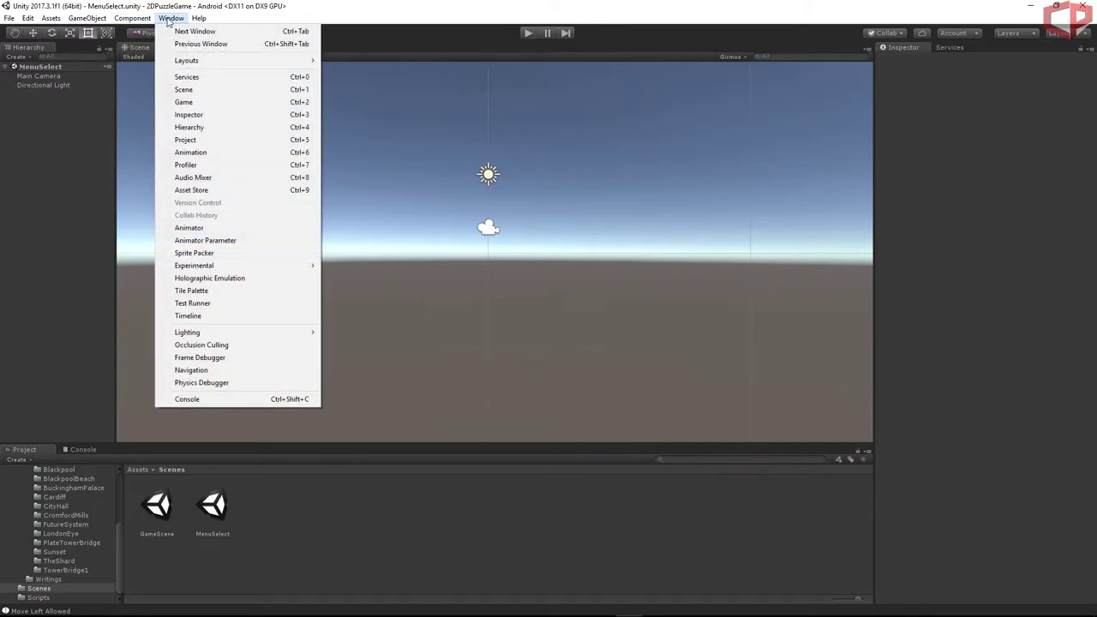
pyautogui.moveTo(199, 333)
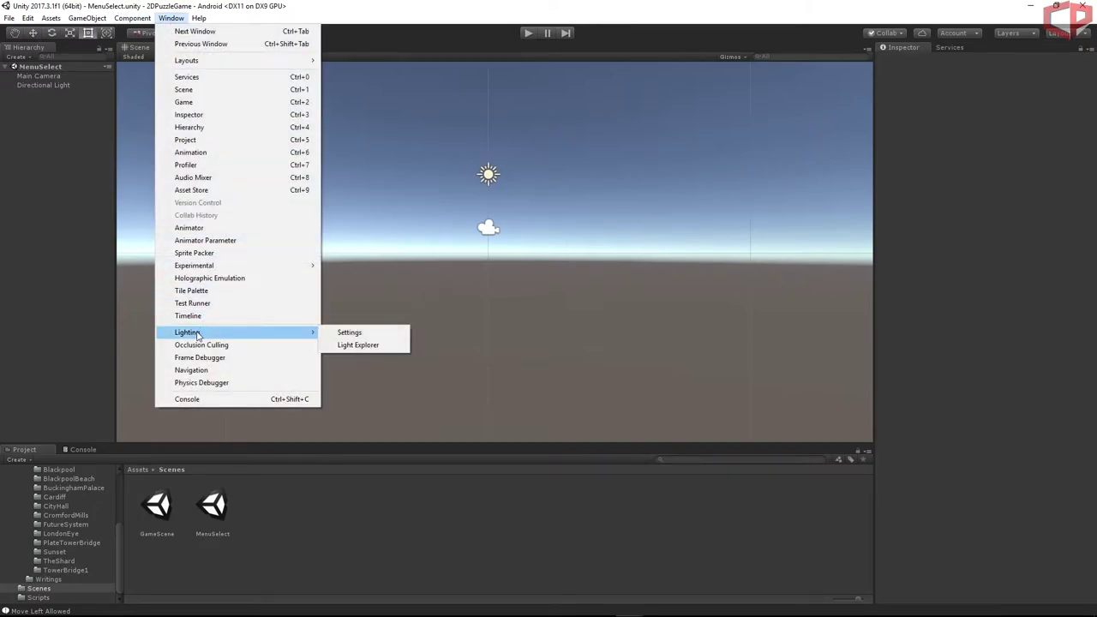
pyautogui.click(347, 332)
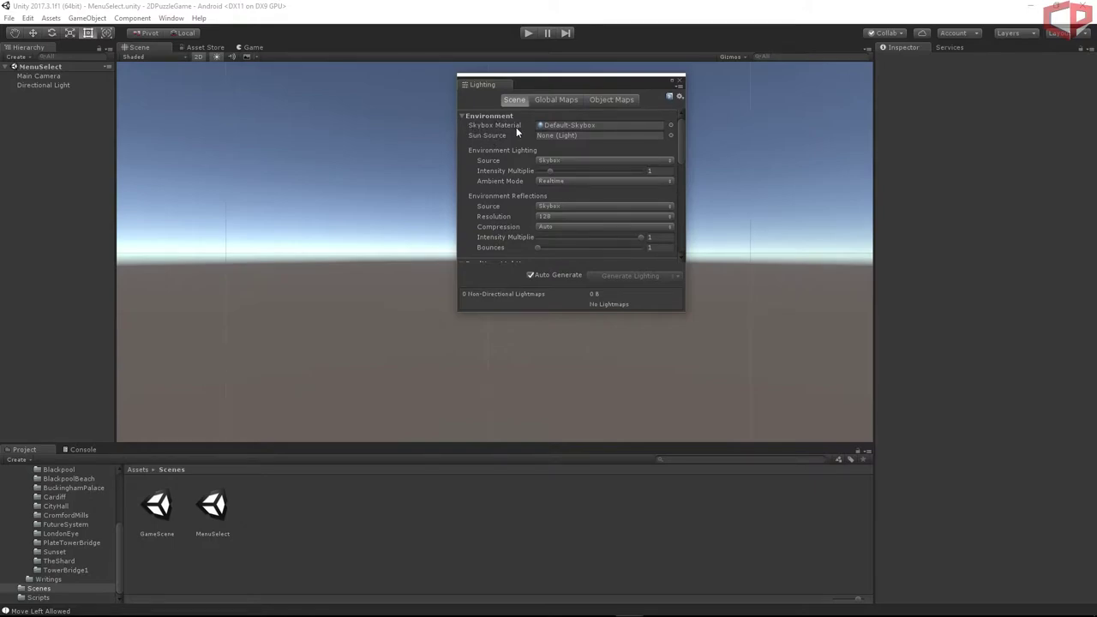
pyautogui.moveTo(516, 127)
pyautogui.click(670, 125)
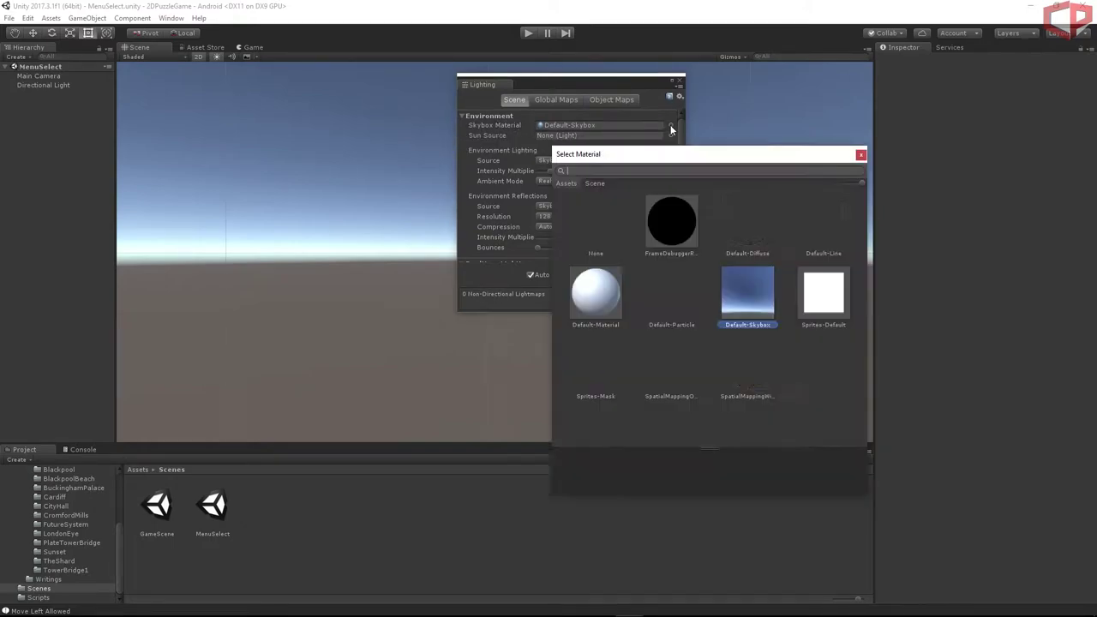
pyautogui.click(595, 227)
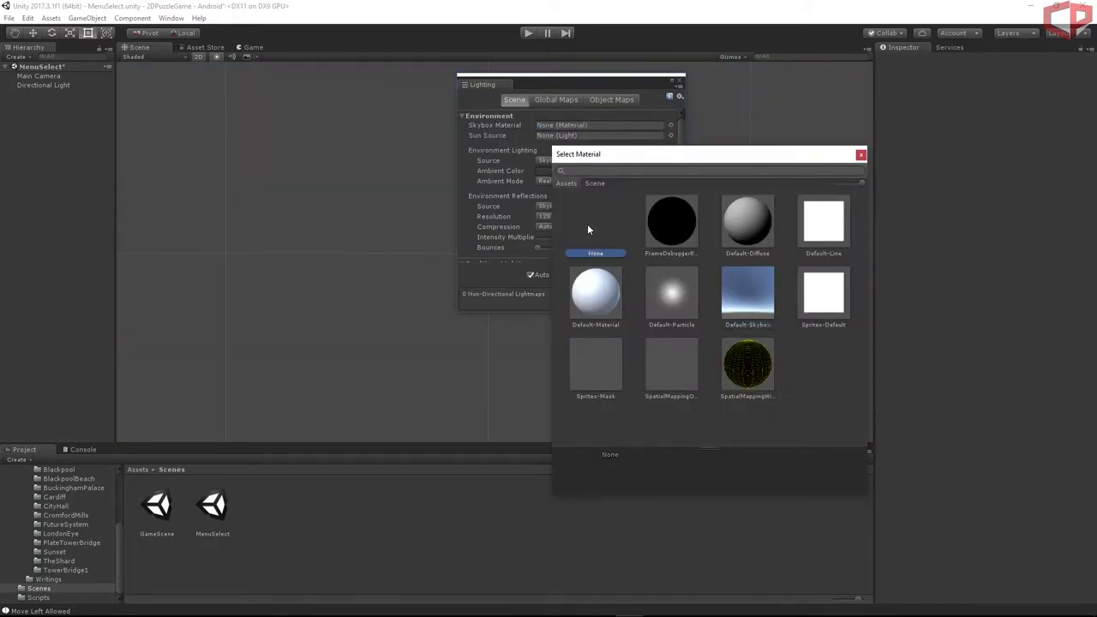
pyautogui.click(860, 155)
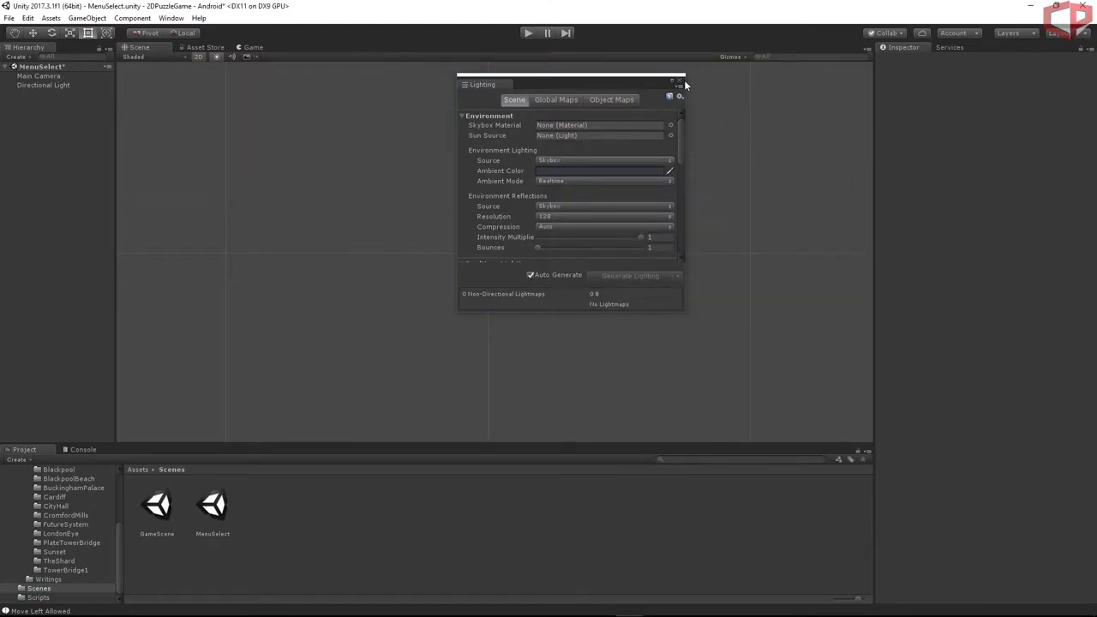
pyautogui.click(679, 80)
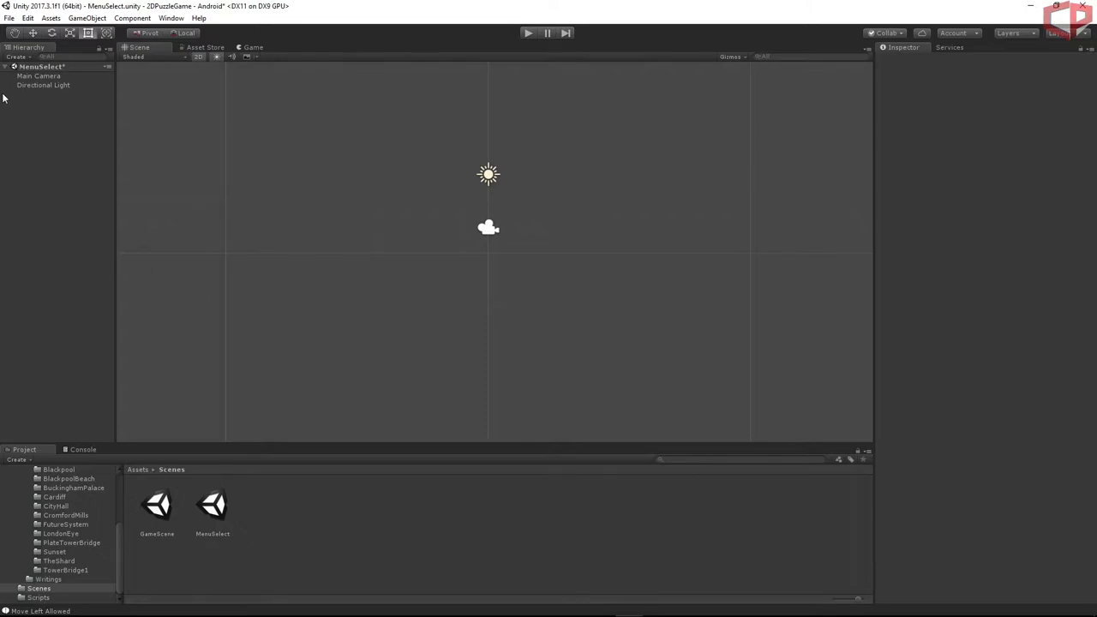
# Switch the Main Camera's projection to Orthographic.
pyautogui.click(35, 76)
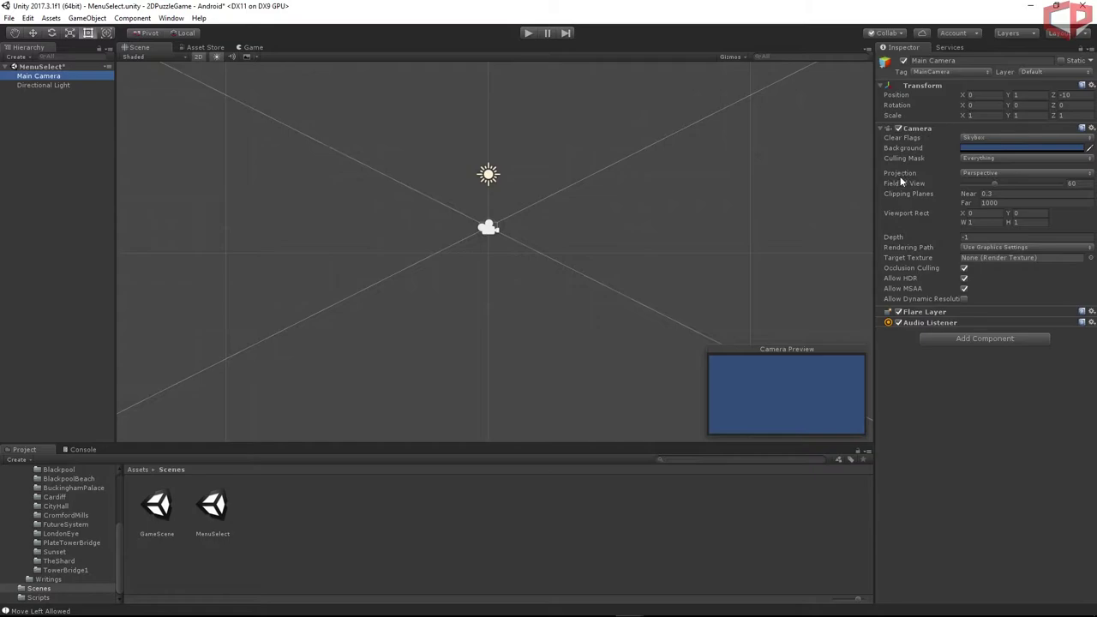
pyautogui.click(976, 174)
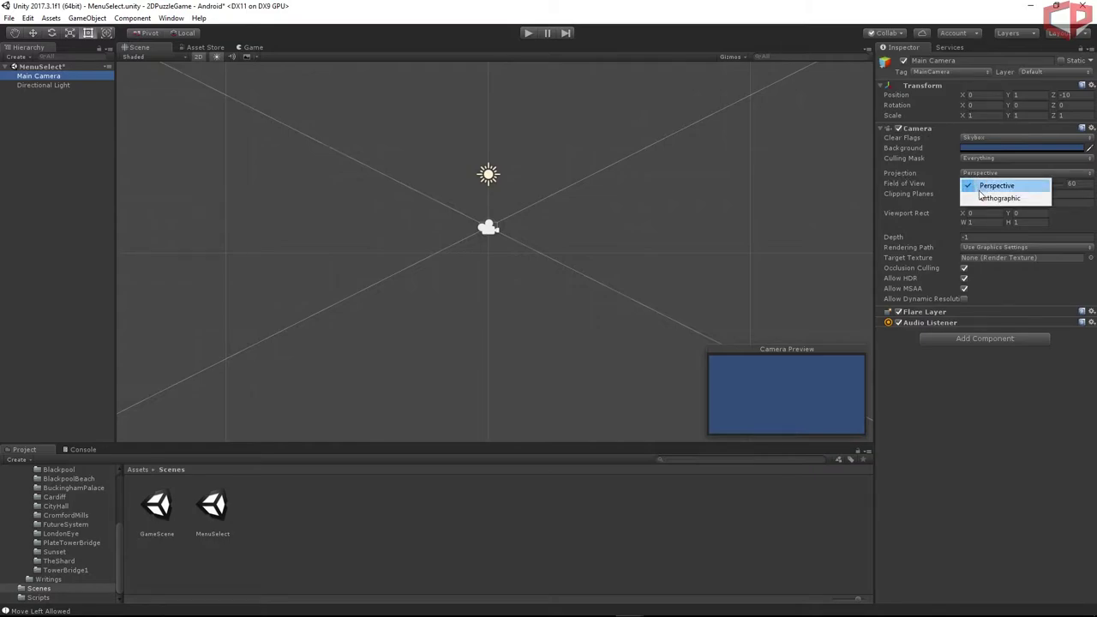
pyautogui.click(998, 198)
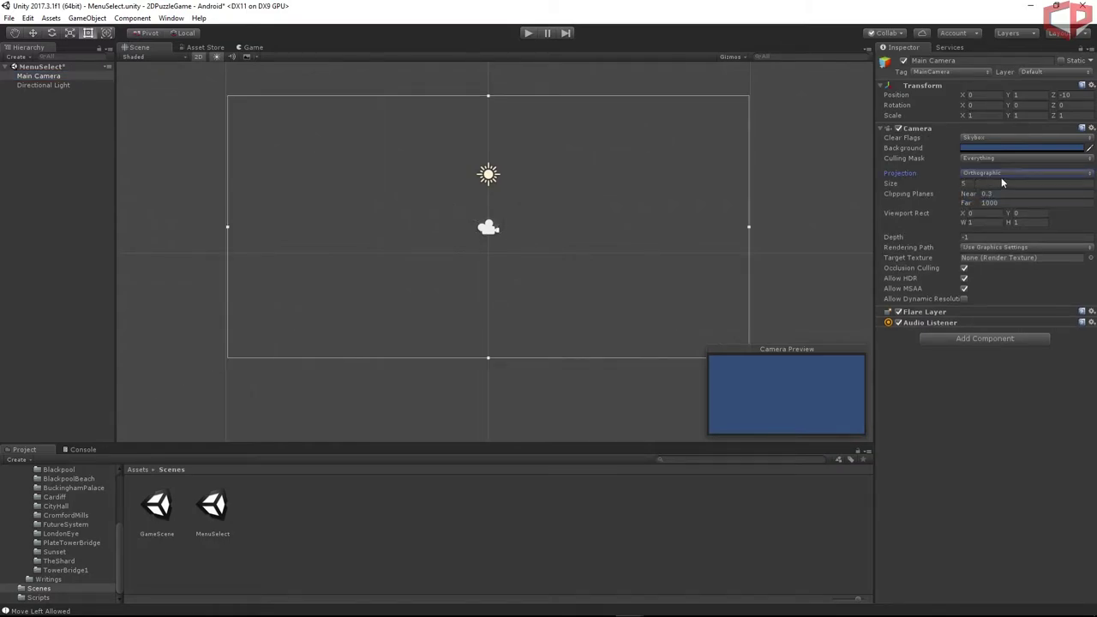
pyautogui.click(41, 302)
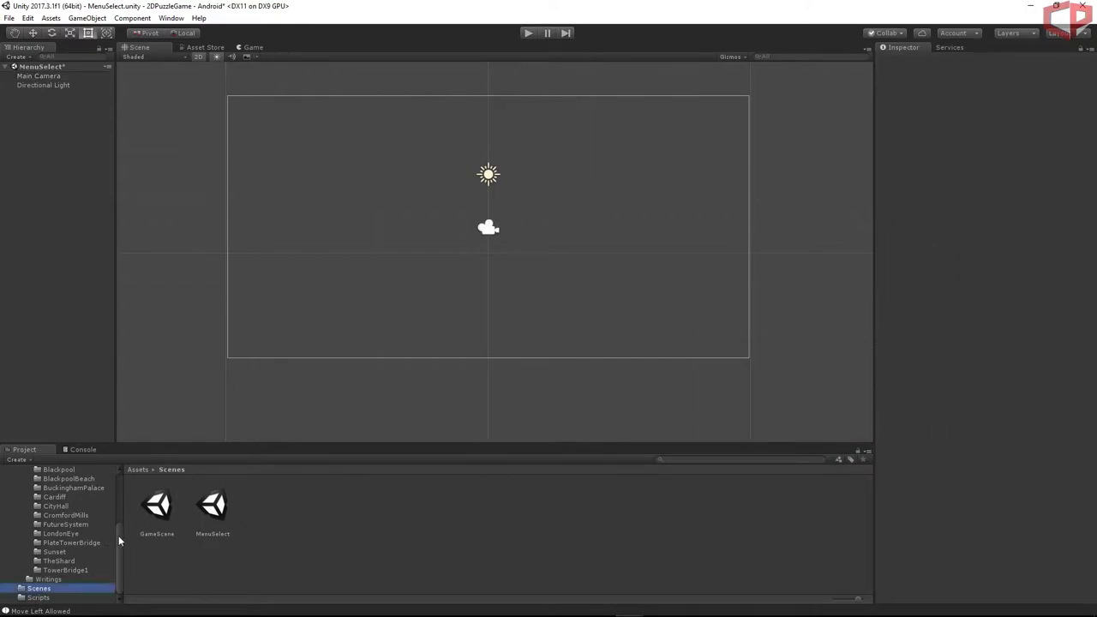
# Import Resources/Background.png as a Sprite (2D and UI) and apply the change.
pyautogui.moveTo(118, 535); pyautogui.dragTo(116, 499)
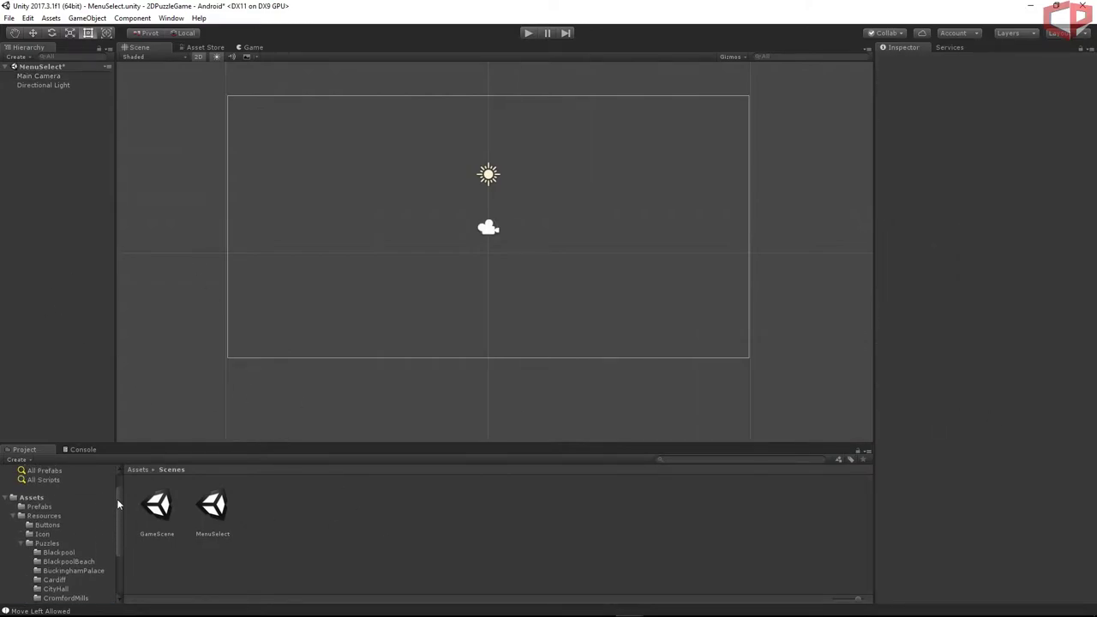
pyautogui.click(38, 516)
pyautogui.click(364, 506)
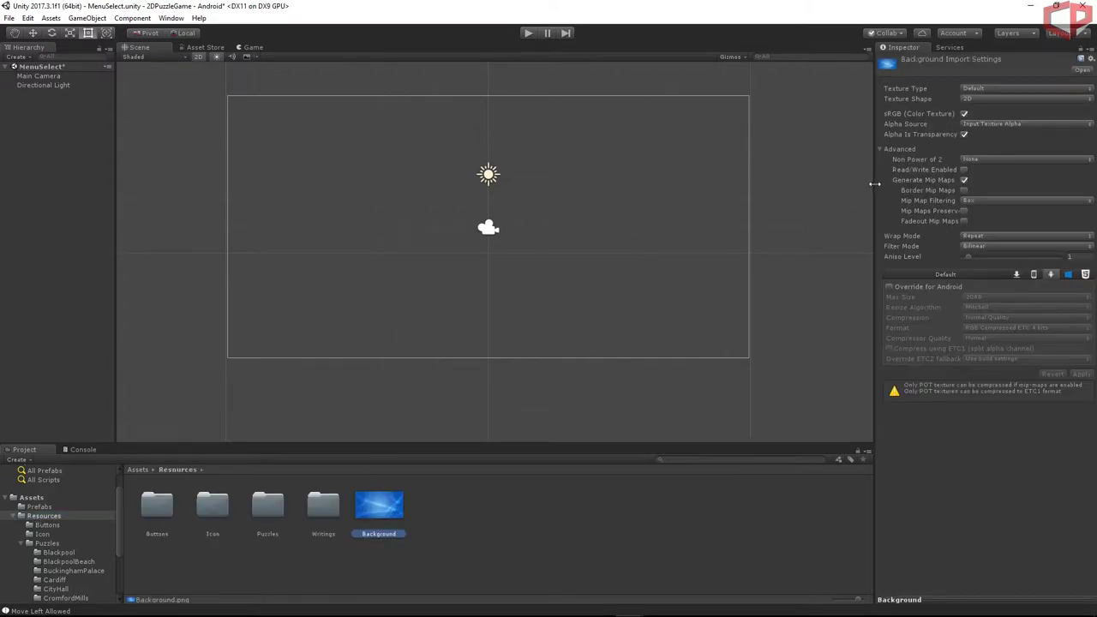
pyautogui.click(980, 89)
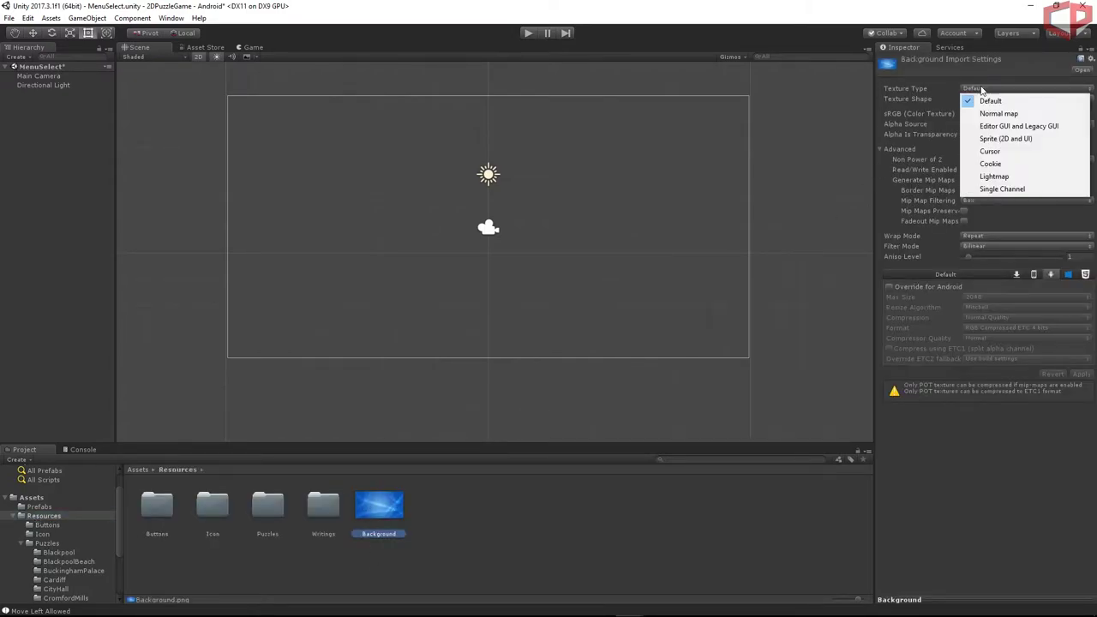
pyautogui.click(998, 139)
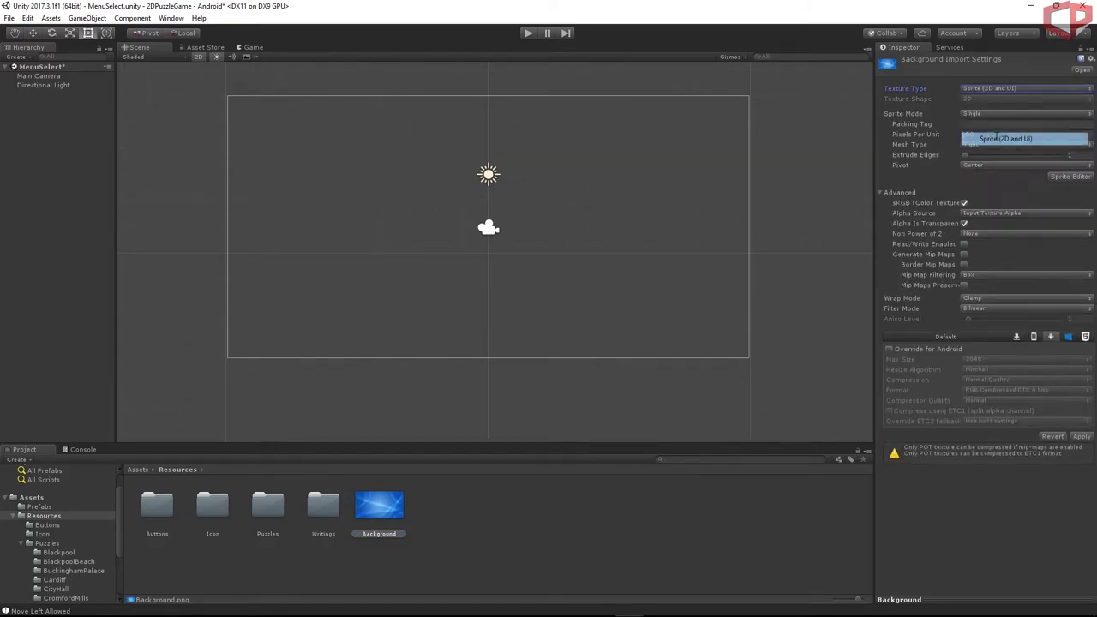
pyautogui.click(608, 548)
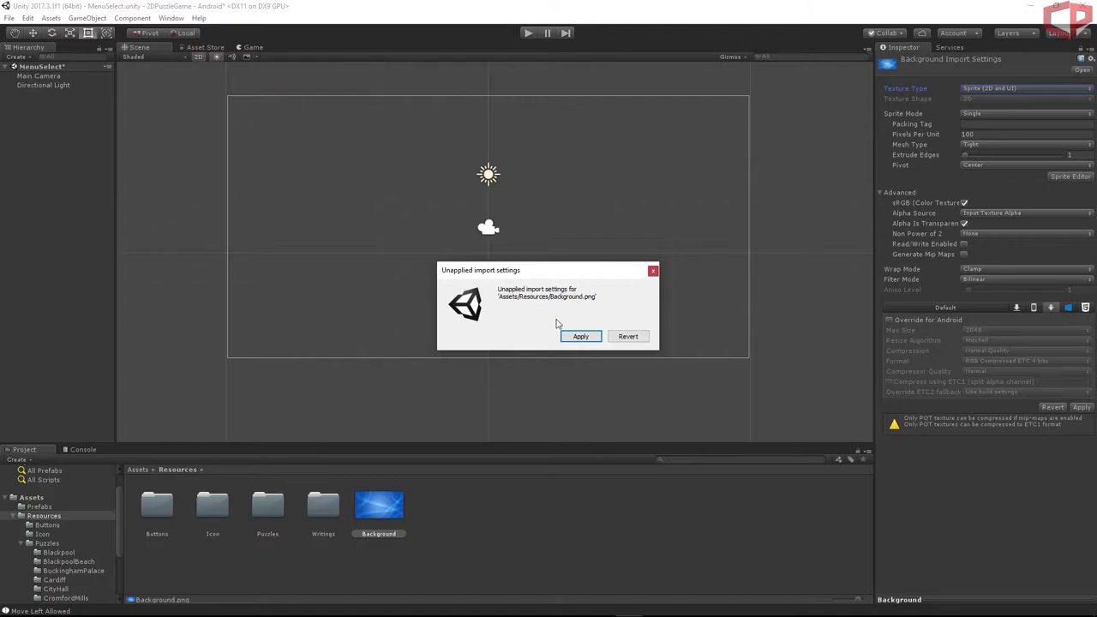
pyautogui.click(579, 335)
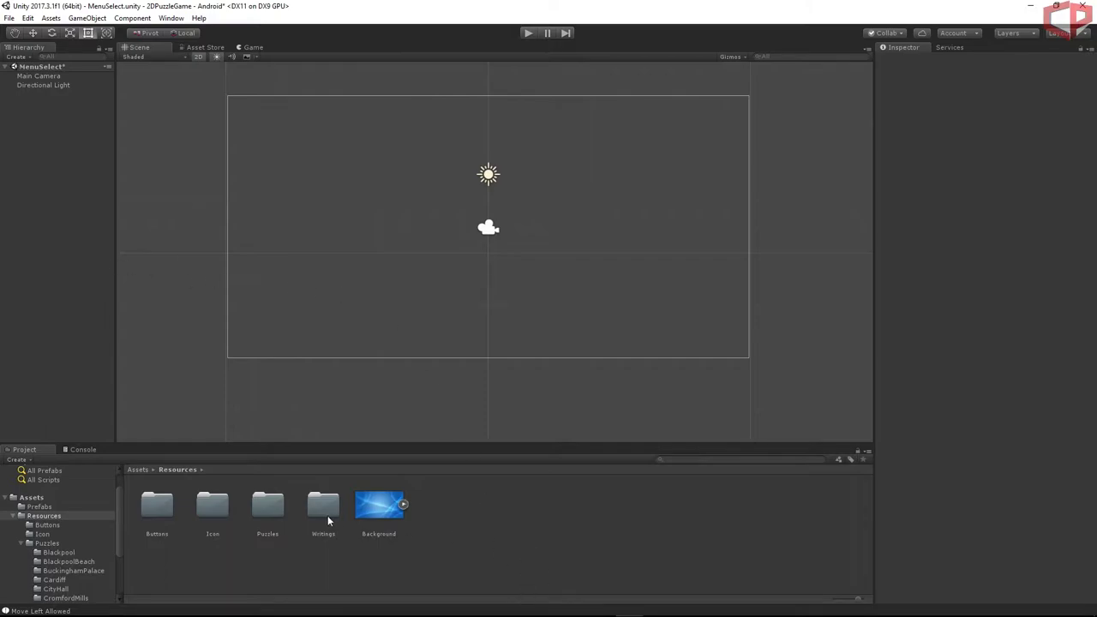
# Place the Background sprite in the scene and set its X scale to 1.02.
pyautogui.moveTo(378, 506); pyautogui.dragTo(487, 235)
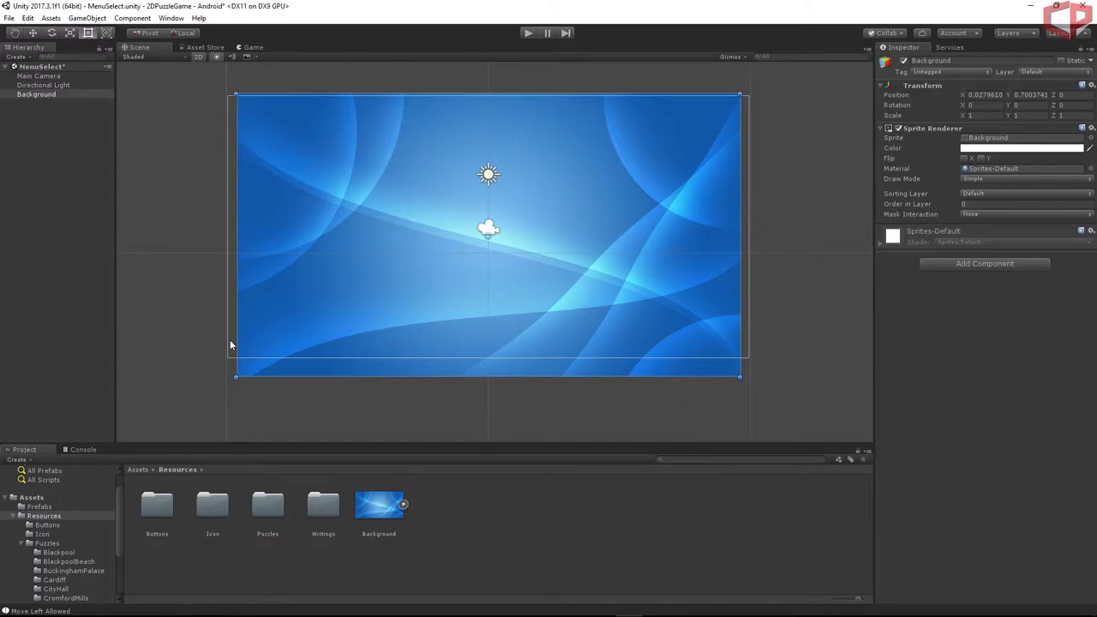
pyautogui.click(176, 240)
pyautogui.click(333, 231)
pyautogui.click(985, 116)
pyautogui.write('1.01')
pyautogui.press('Tab')
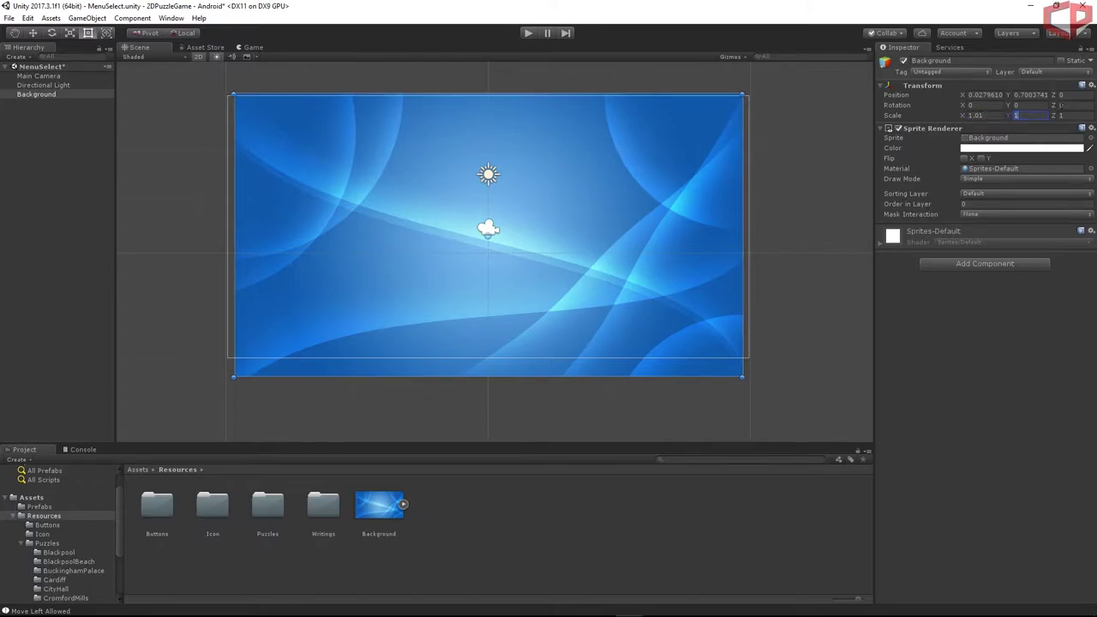
pyautogui.click(999, 115)
pyautogui.write('1.02')
# Centre the Background sprite at position X 0, Y 0.
pyautogui.click(999, 94)
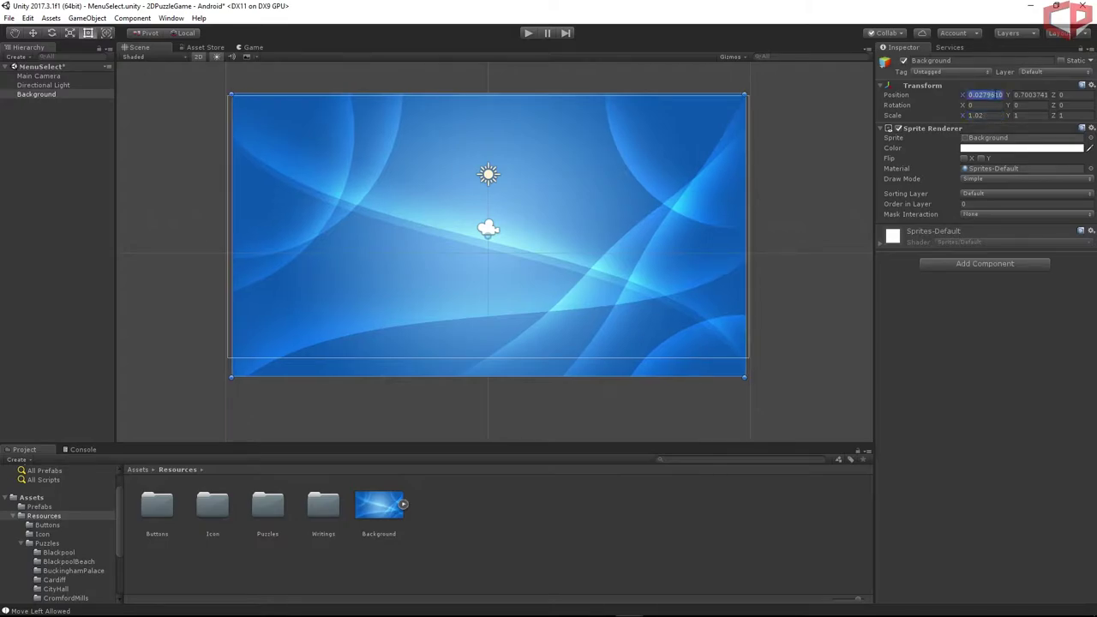
pyautogui.write('0')
pyautogui.press('Tab')
pyautogui.write('0')
pyautogui.press('Tab')
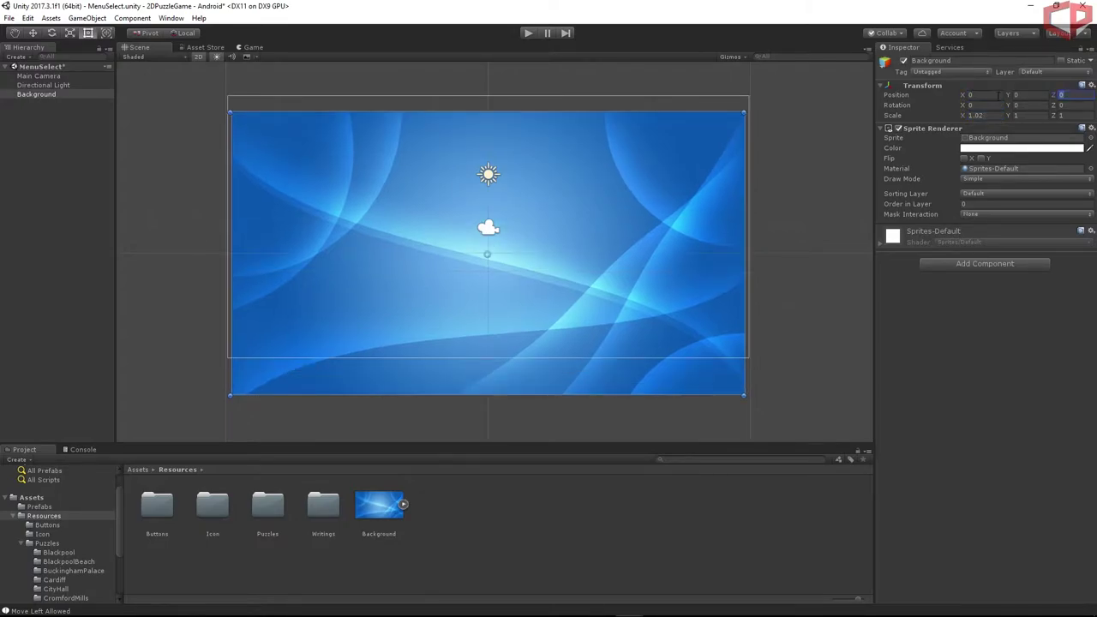
pyautogui.click(737, 588)
pyautogui.click(600, 272)
# Set the Main Camera's Y position to 0.
pyautogui.click(26, 77)
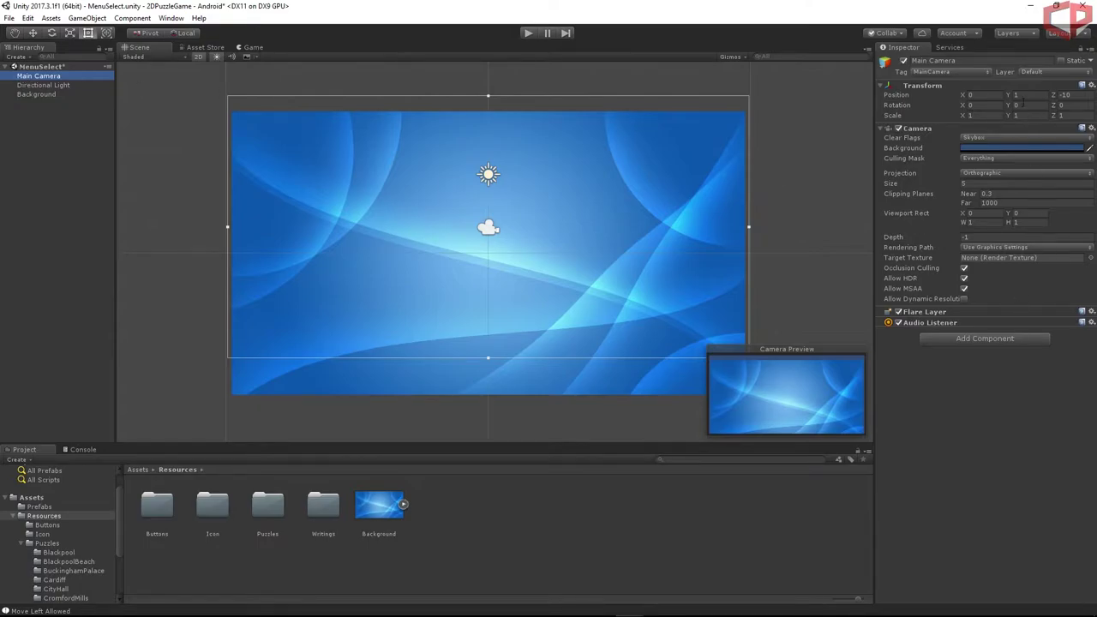
pyautogui.click(1018, 95)
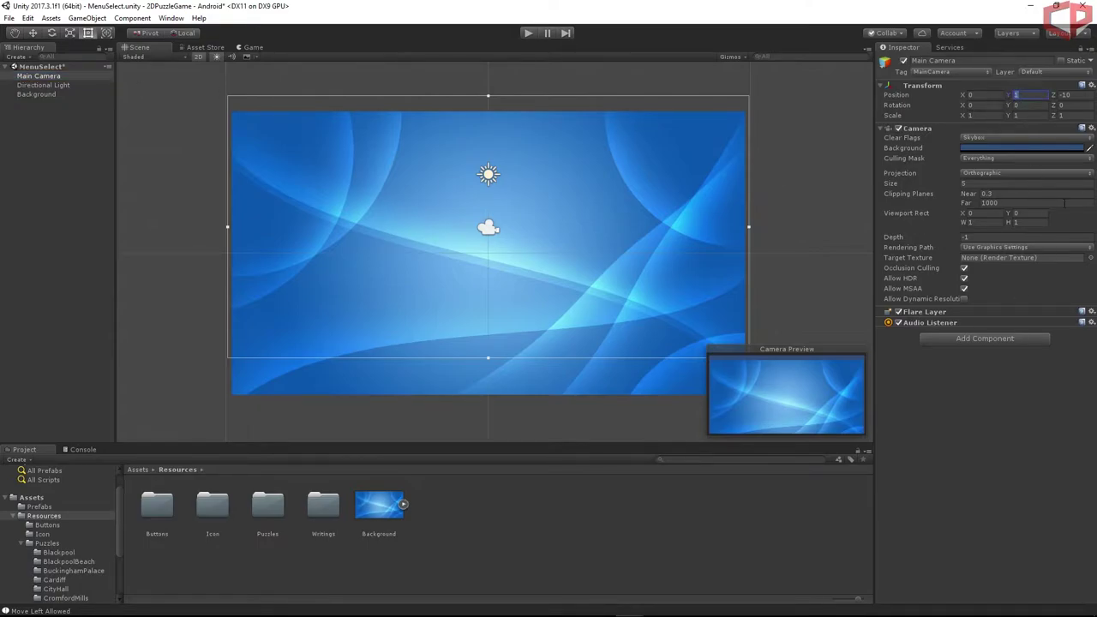
pyautogui.write('0')
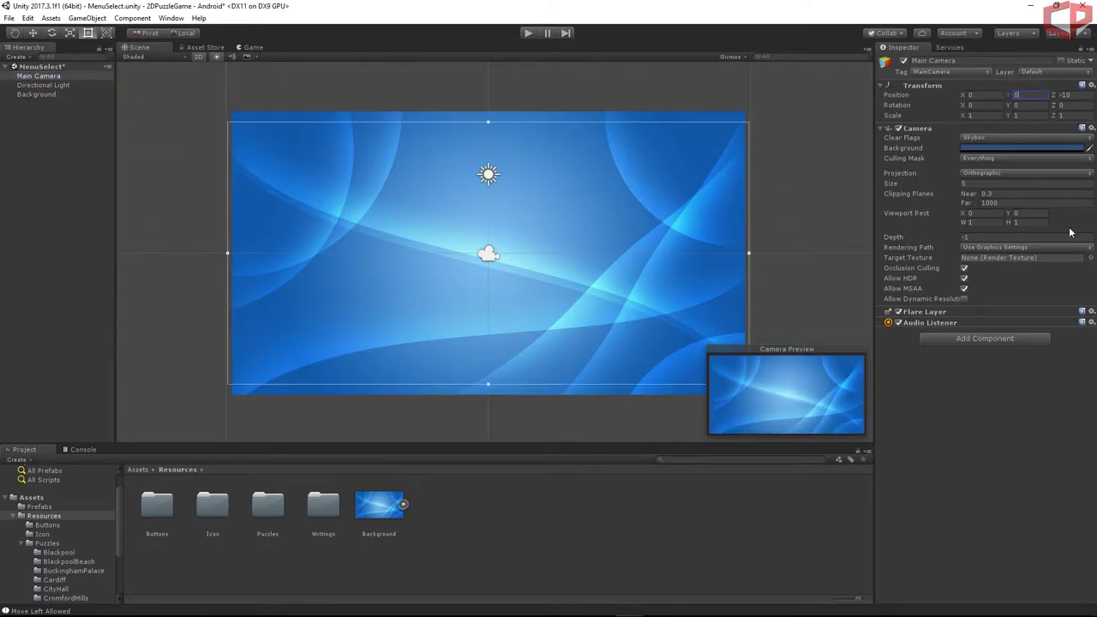
pyautogui.click(735, 493)
# Widen the Background's X scale to 1.05 and open the Writings folder.
pyautogui.click(50, 95)
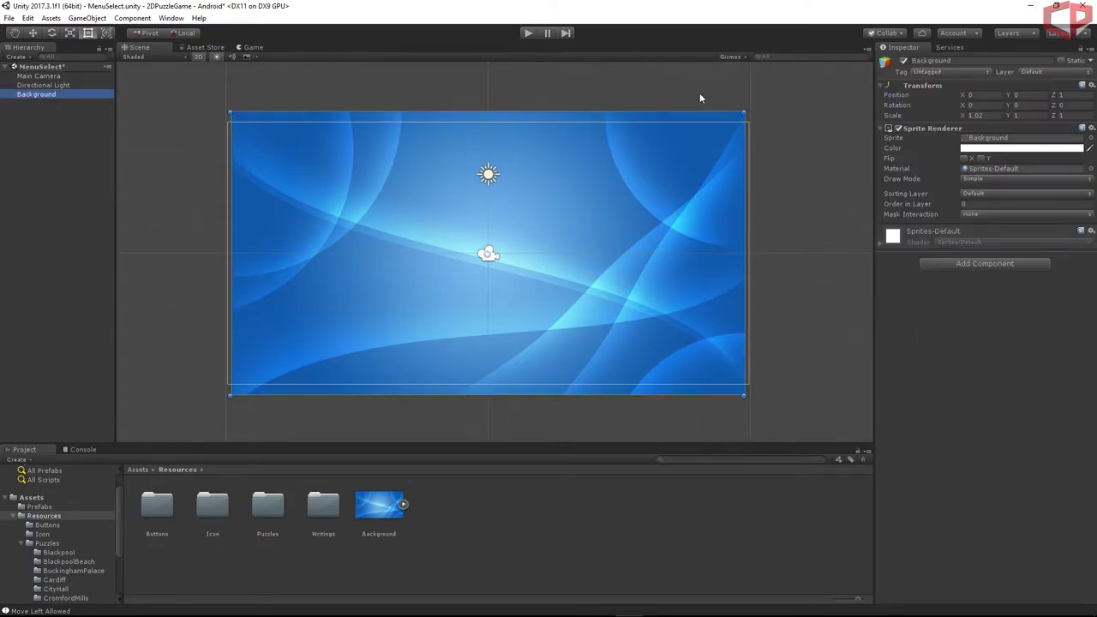
pyautogui.click(997, 122)
pyautogui.click(996, 117)
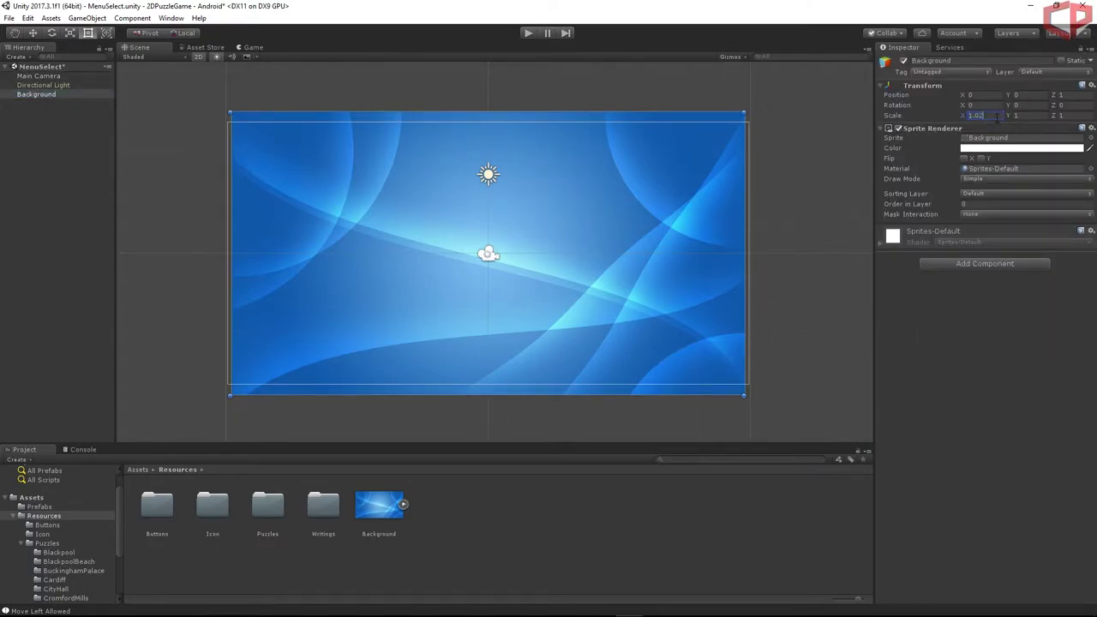
pyautogui.write('1.0')
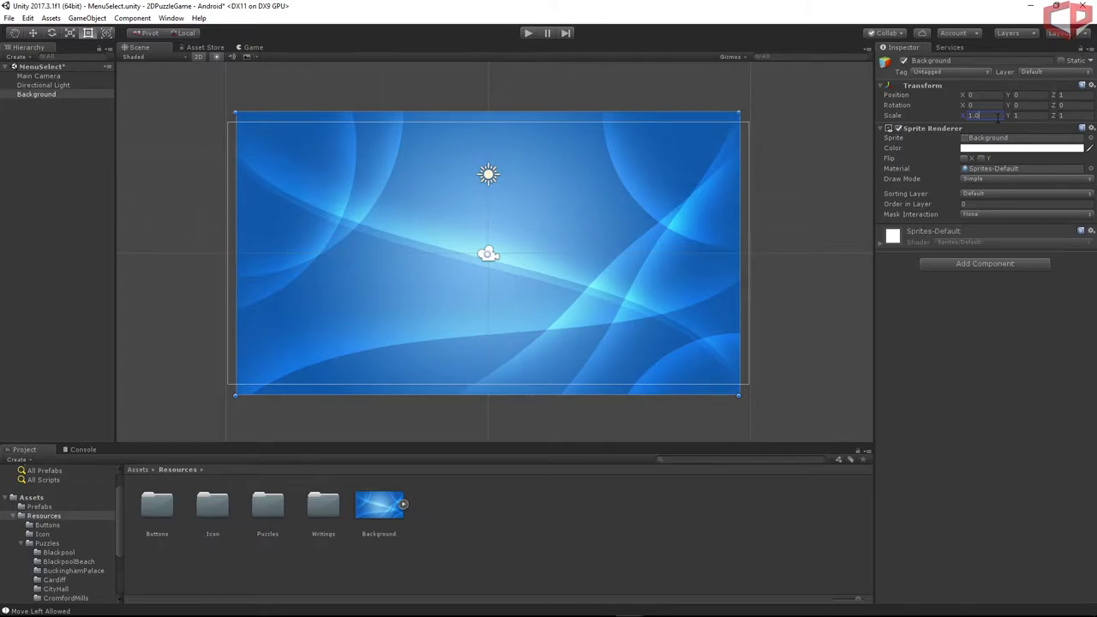
pyautogui.write('4')
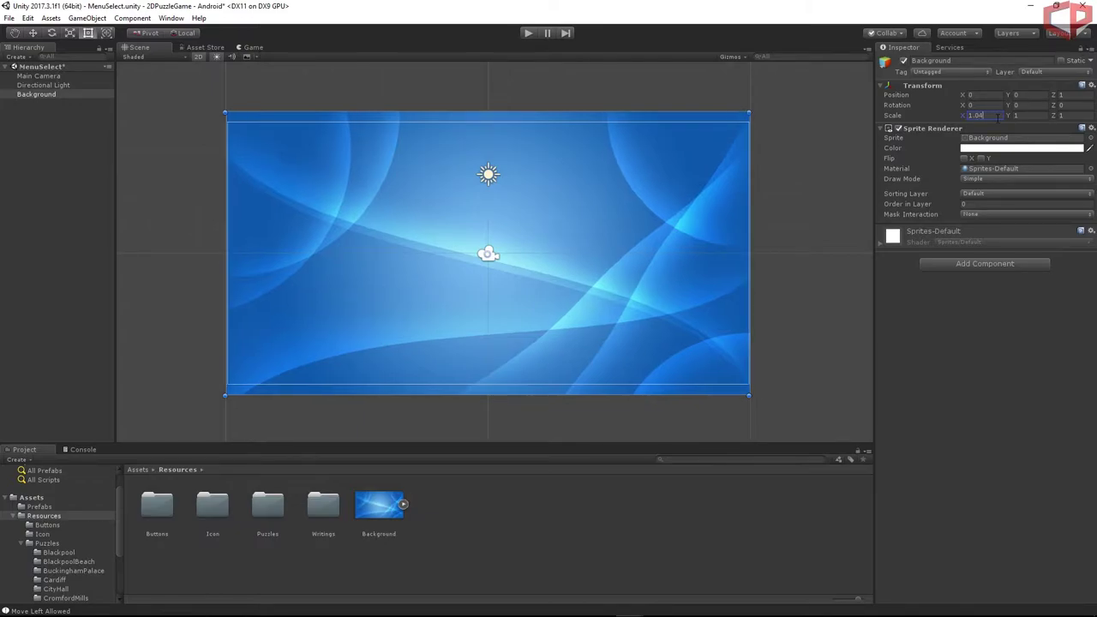
pyautogui.press('BackSpace')
pyautogui.write('5')
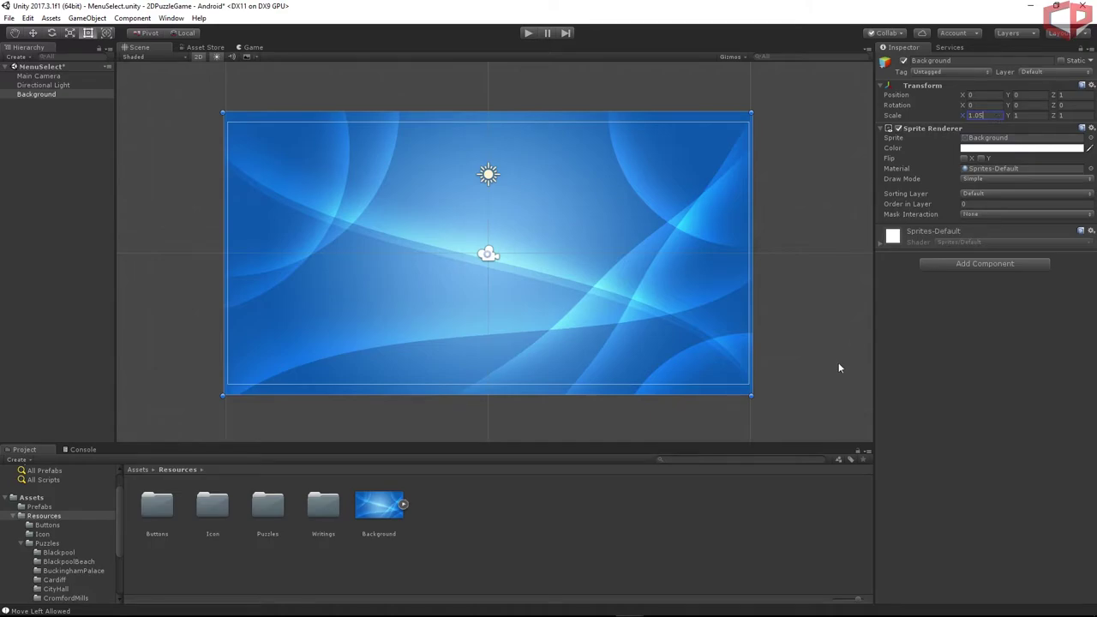
pyautogui.click(759, 497)
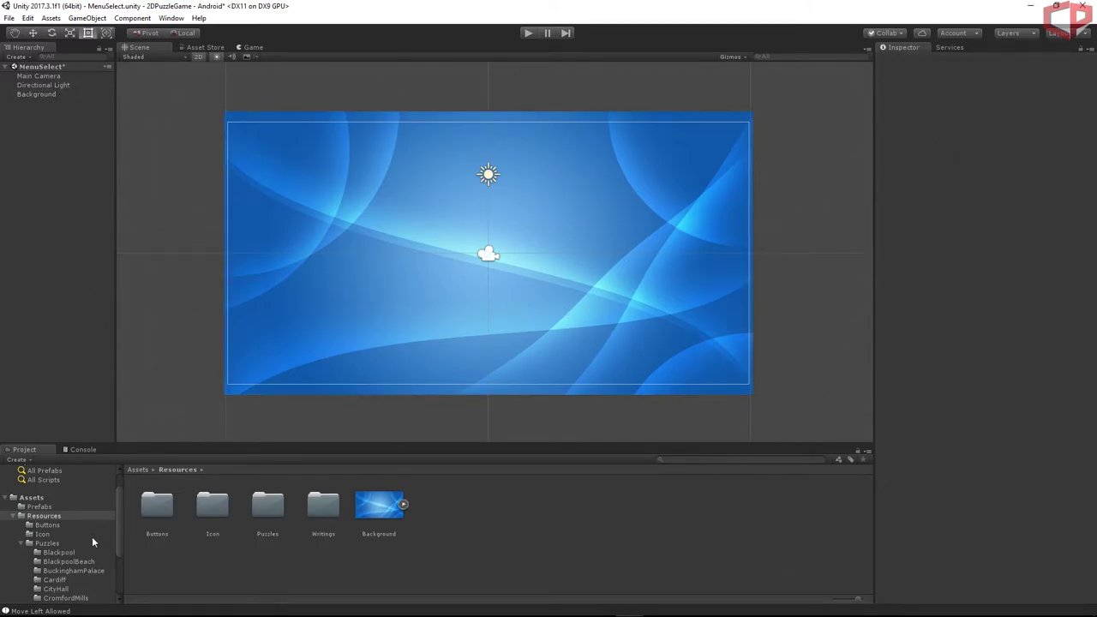
pyautogui.scroll(-3, 120, 548)
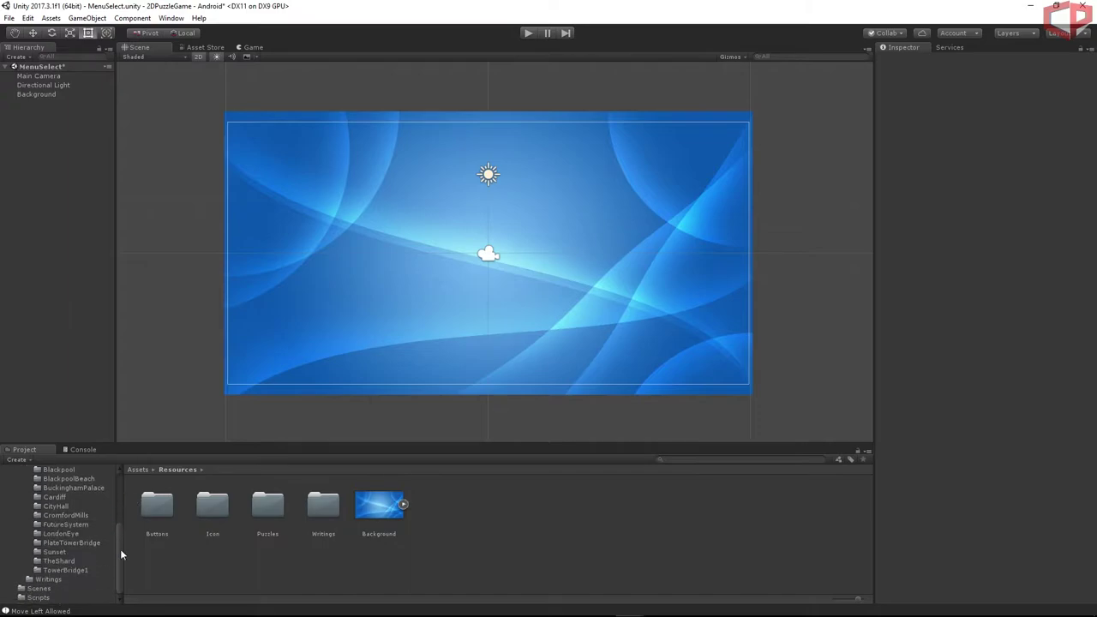
pyautogui.click(51, 580)
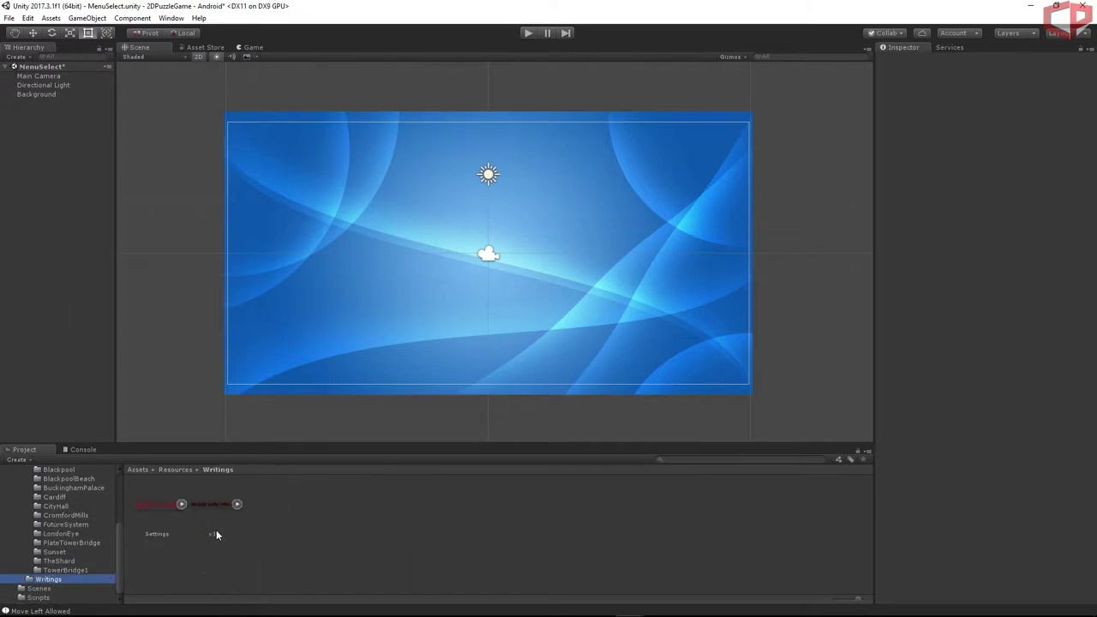
# Place the w1 title sprite, scale it to 1.6 by 1.6, and set Position Y to 4.2.
pyautogui.moveTo(215, 506); pyautogui.dragTo(486, 159)
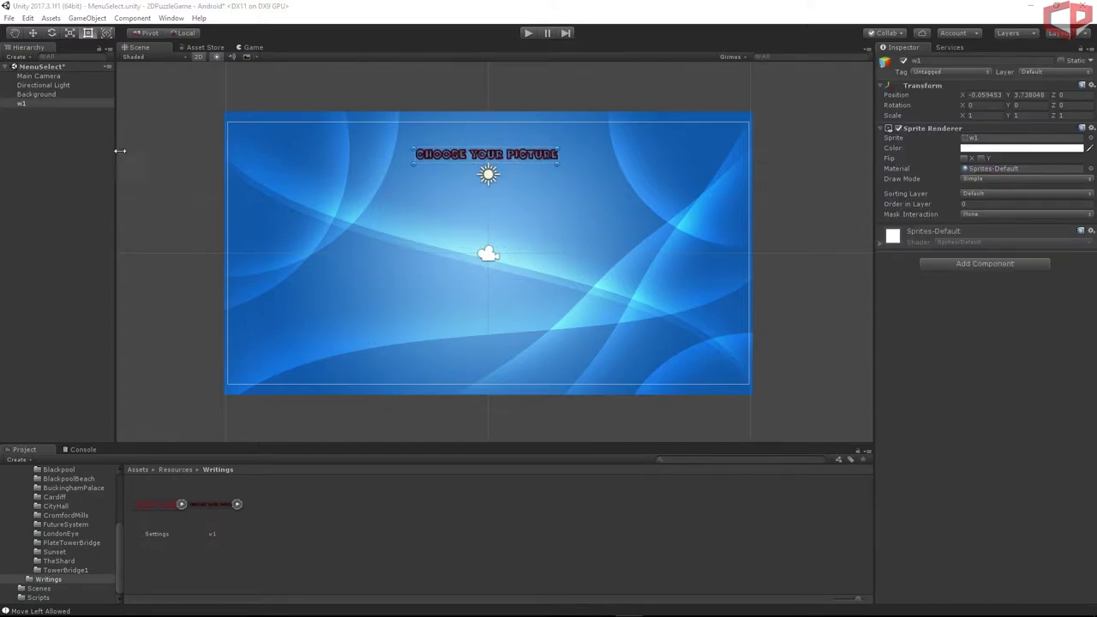
pyautogui.click(981, 114)
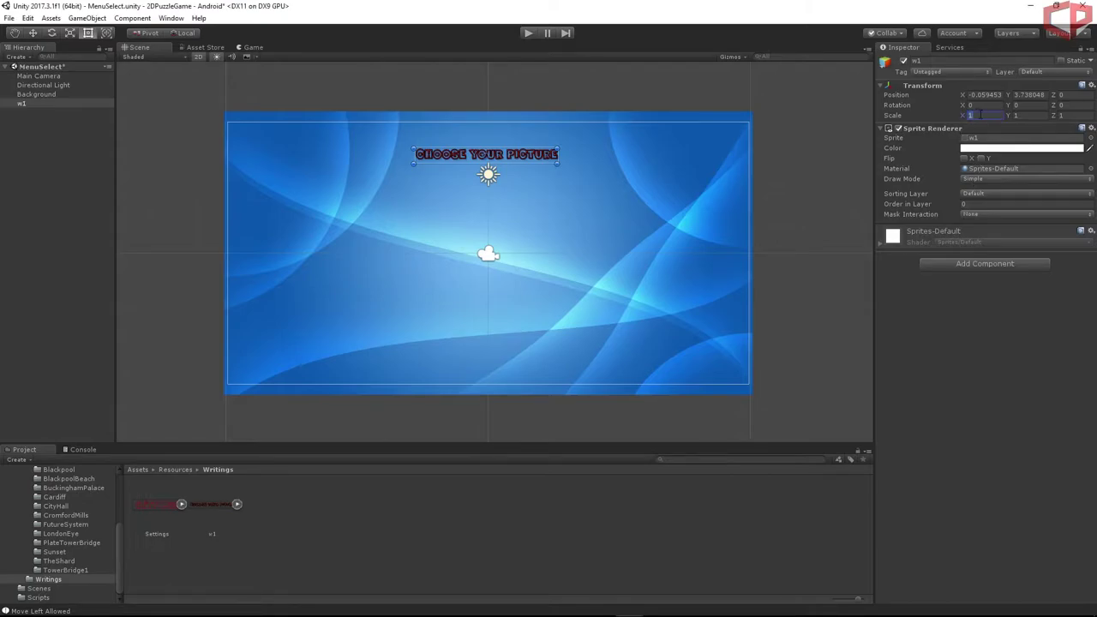
pyautogui.write('1.6')
pyautogui.press('Tab')
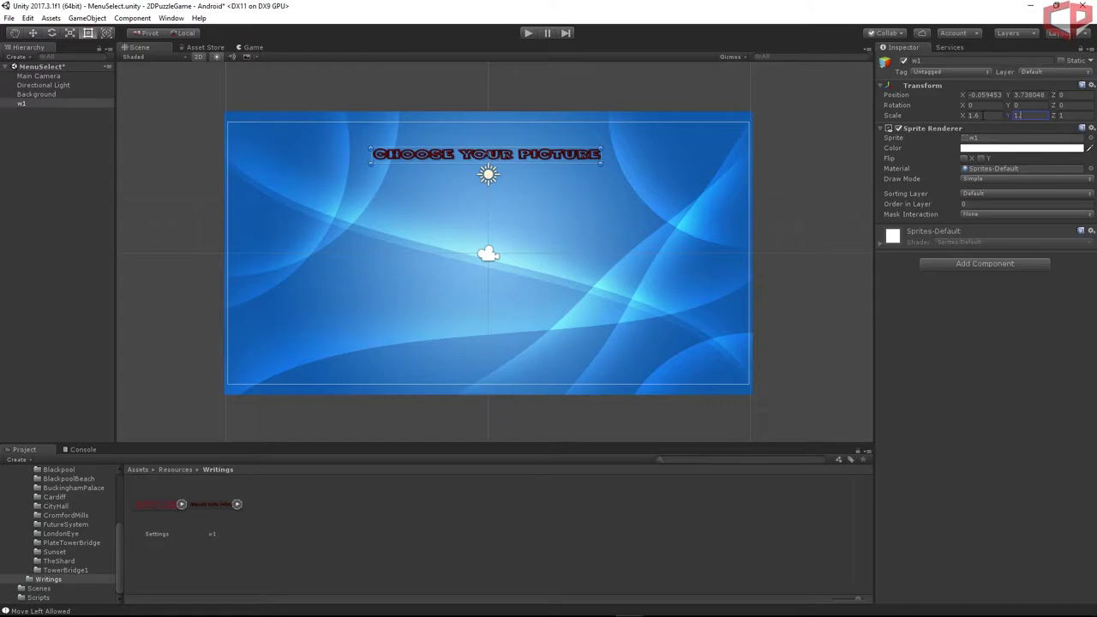
pyautogui.write('1.6')
pyautogui.click(984, 94)
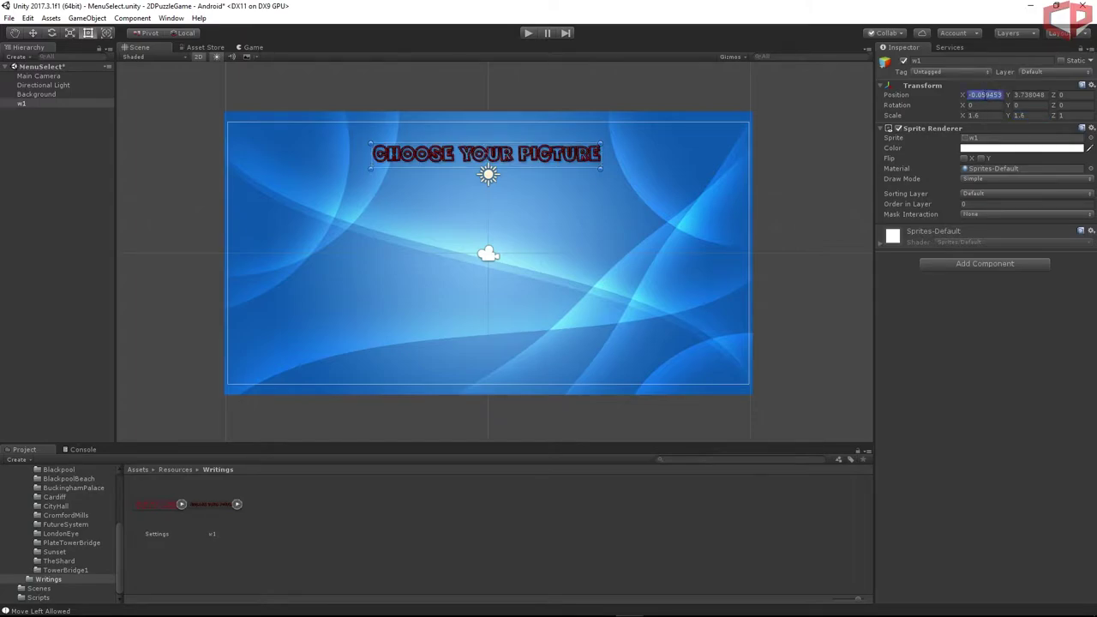
pyautogui.click(1027, 95)
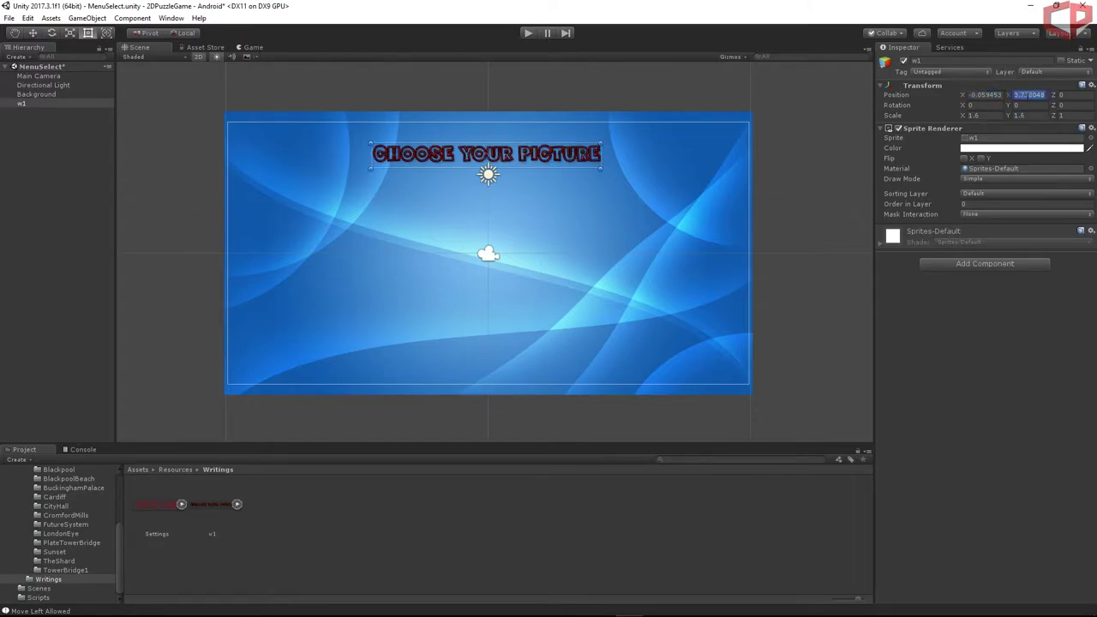
pyautogui.write('4.2')
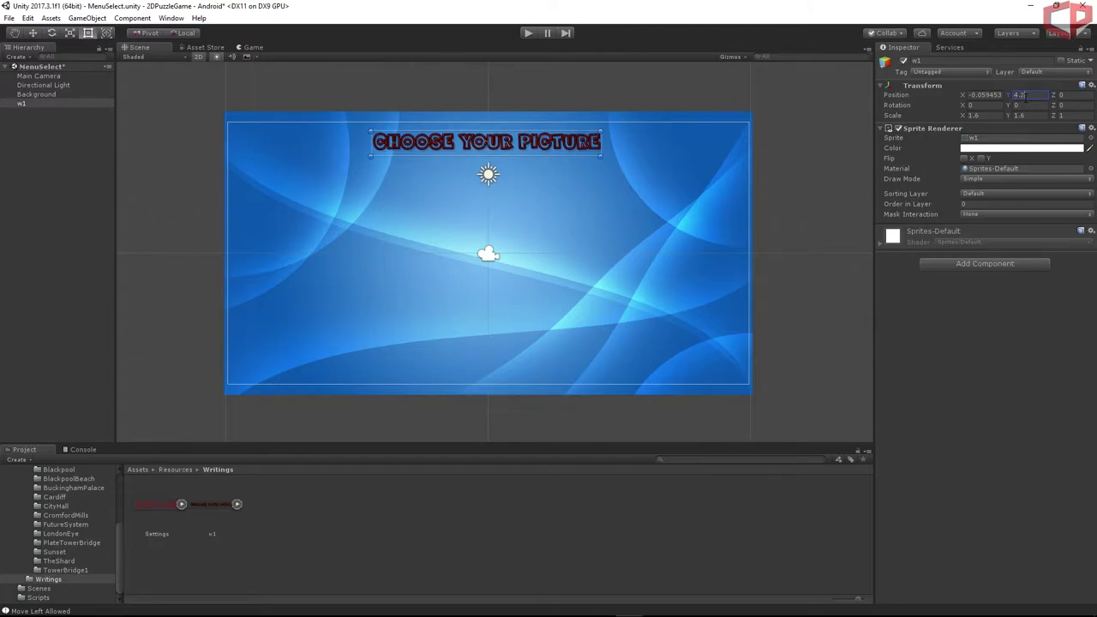
pyautogui.click(543, 506)
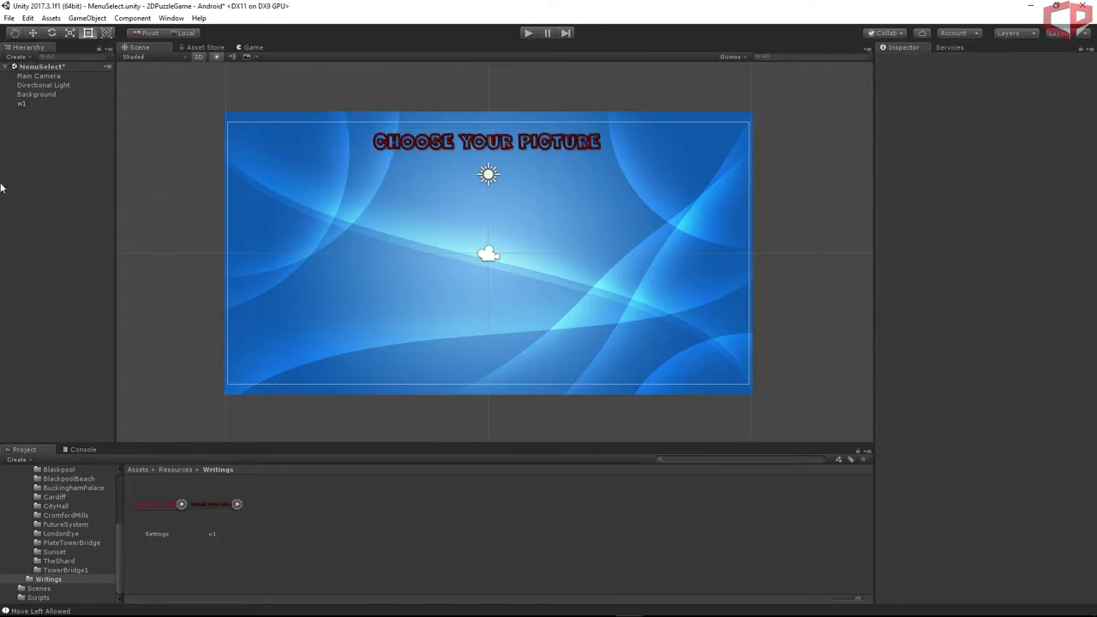
# Create an empty GameObject named Puzzles and select it.
pyautogui.click(87, 18)
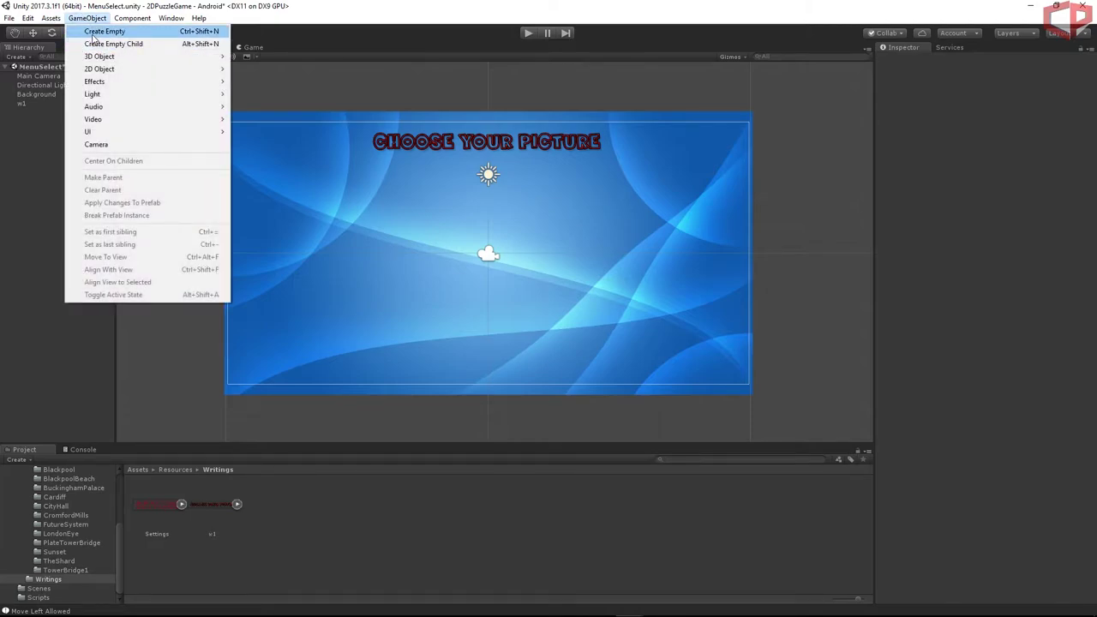
pyautogui.click(93, 32)
pyautogui.click(969, 61)
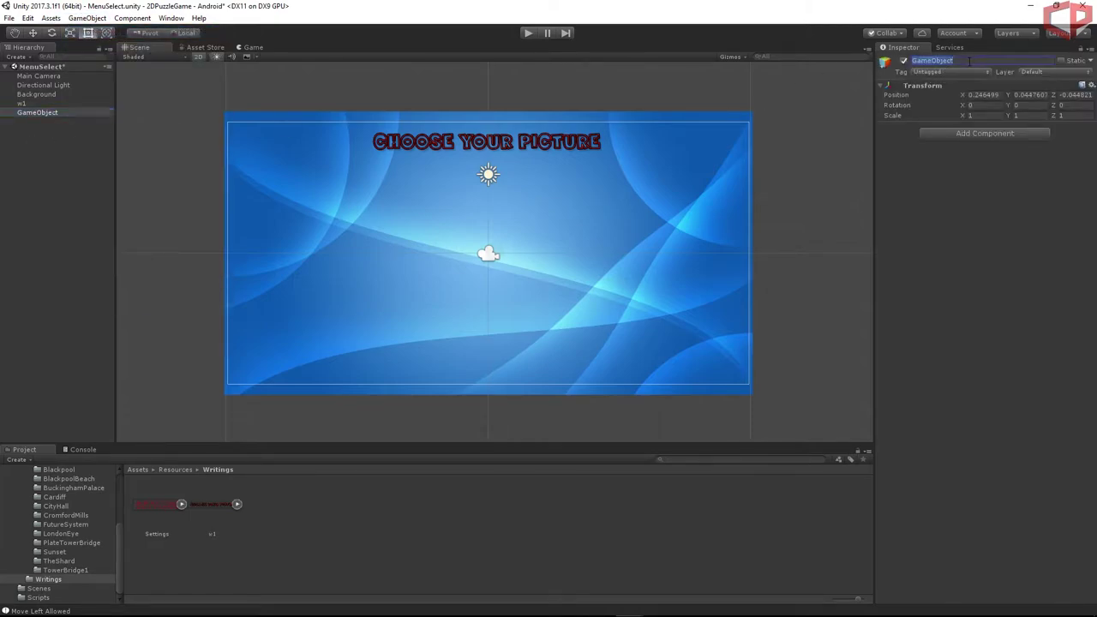
pyautogui.write('Puzzles')
pyautogui.press('Return')
pyautogui.click(23, 129)
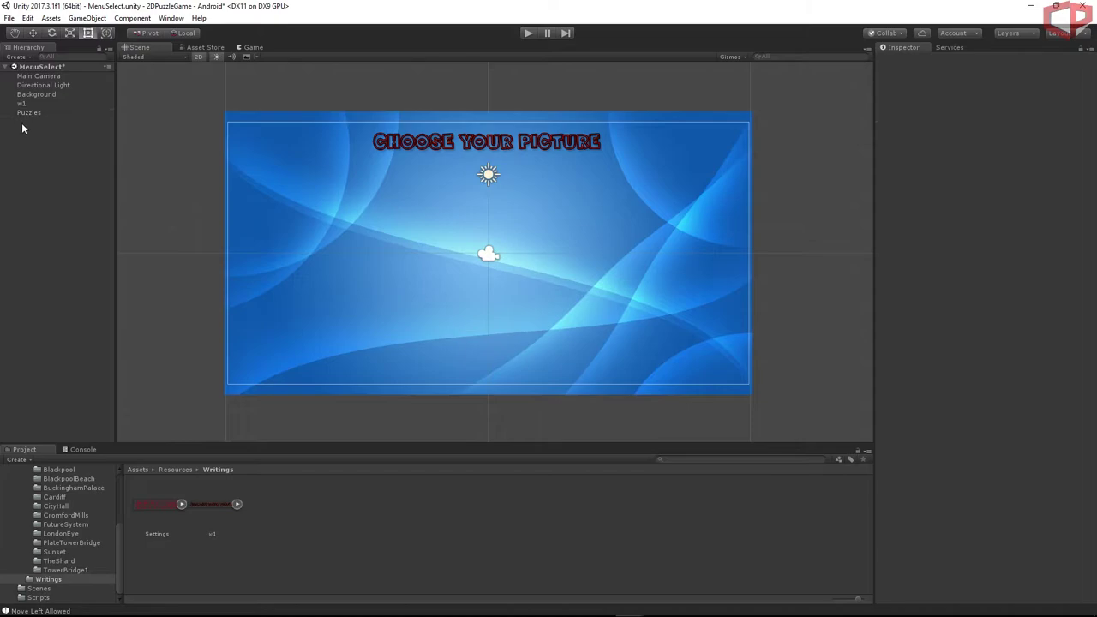
pyautogui.click(29, 114)
# Drag the pic sprite from Puzzles/Blackpool onto Puzzles in the Hierarchy.
pyautogui.scroll(3, 84, 548)
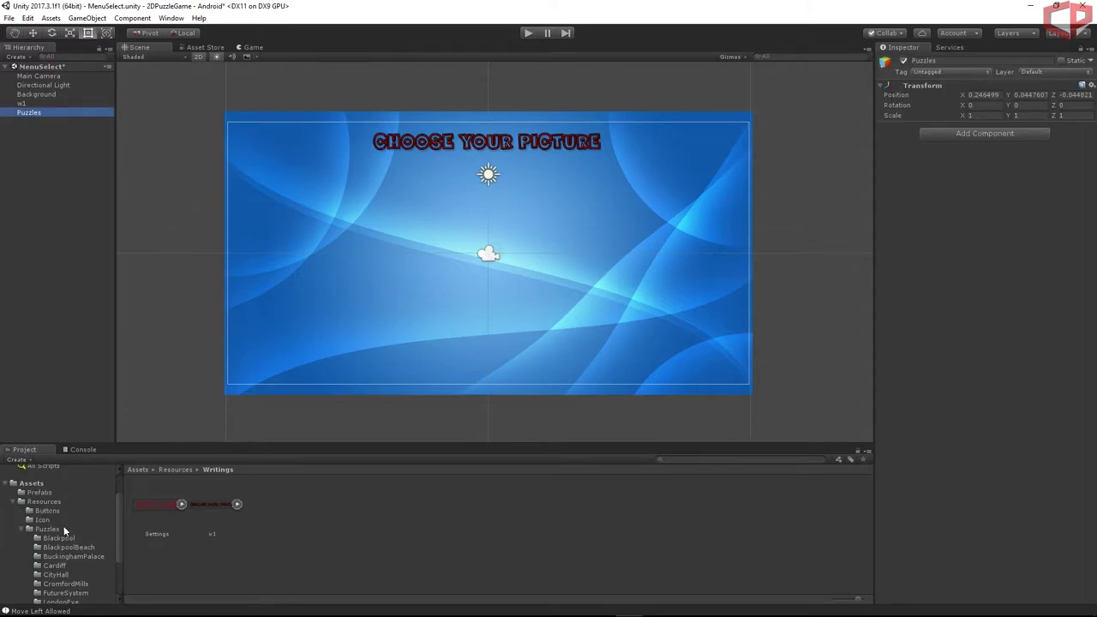
pyautogui.click(64, 529)
pyautogui.click(53, 538)
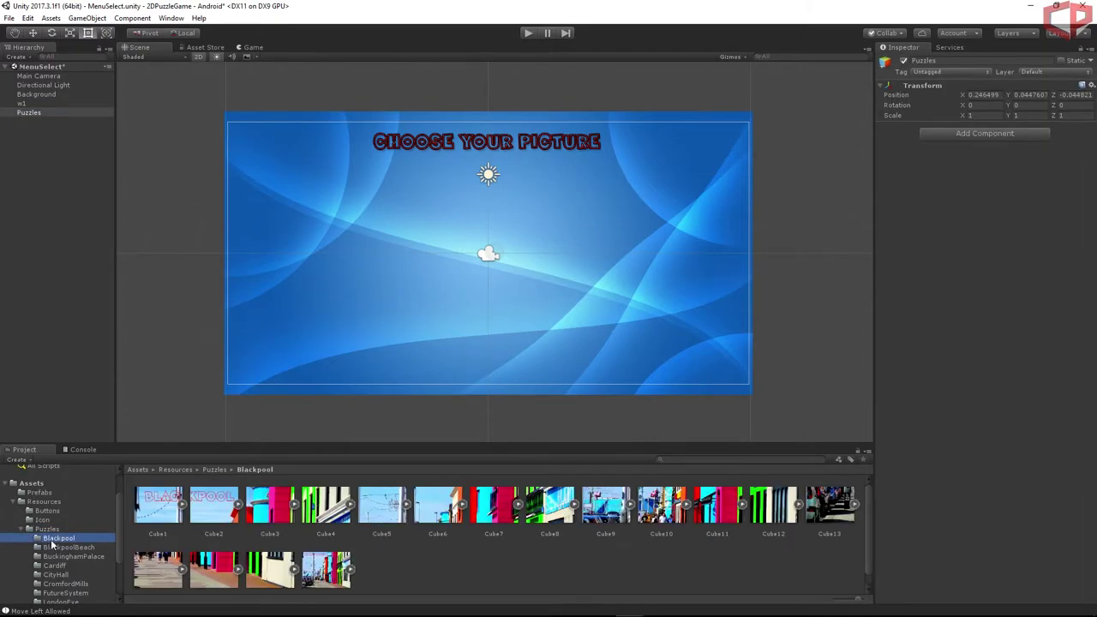
pyautogui.scroll(-1, 395, 526)
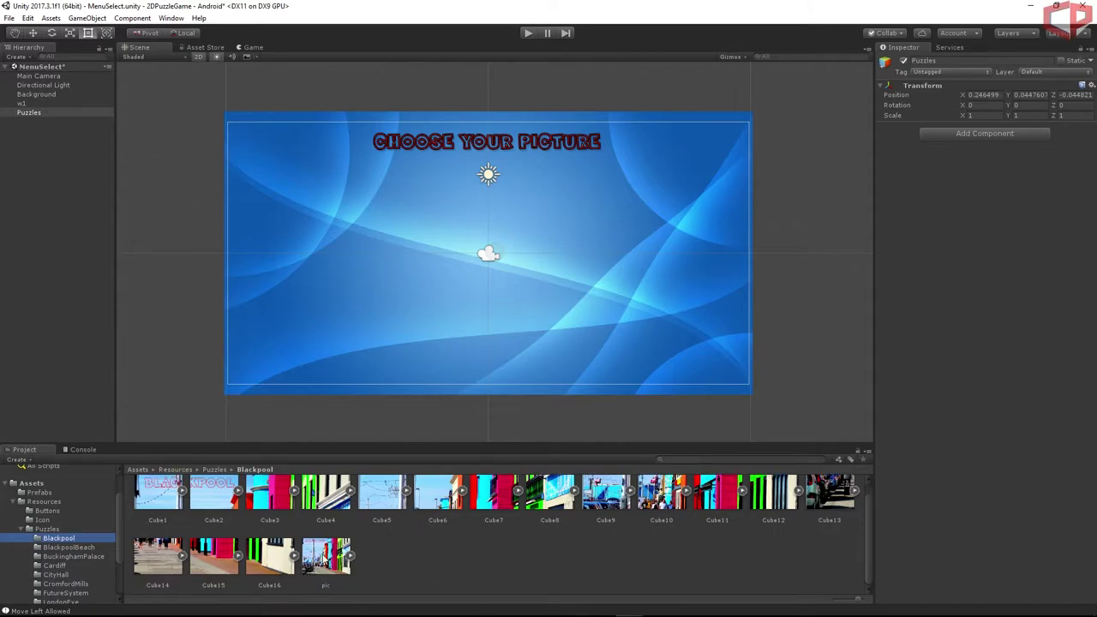
pyautogui.click(323, 558)
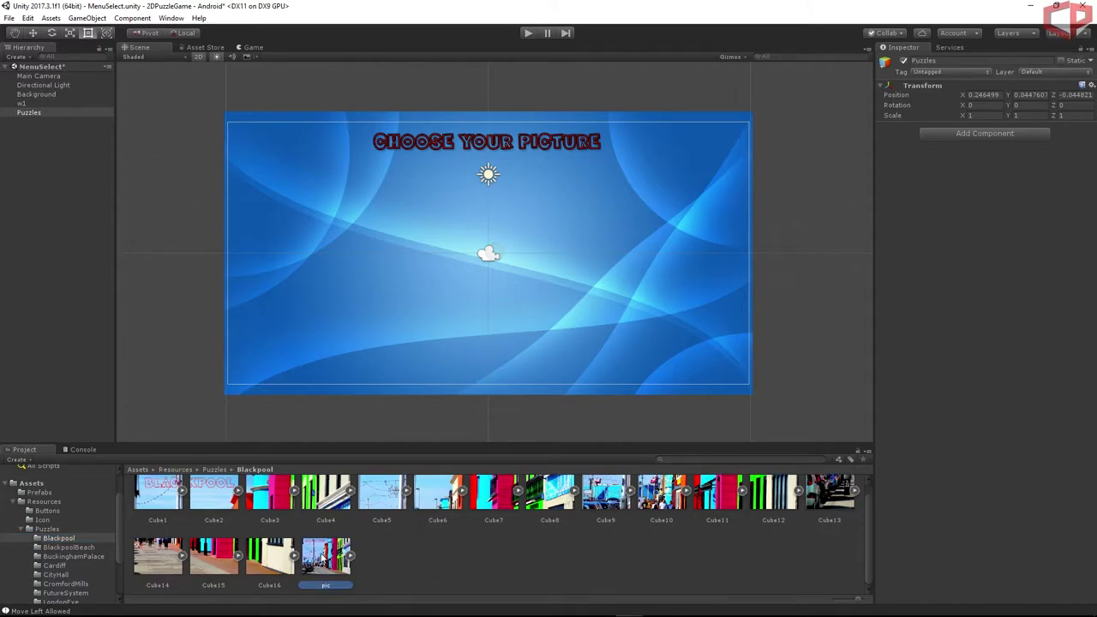
pyautogui.moveTo(323, 558); pyautogui.dragTo(40, 118)
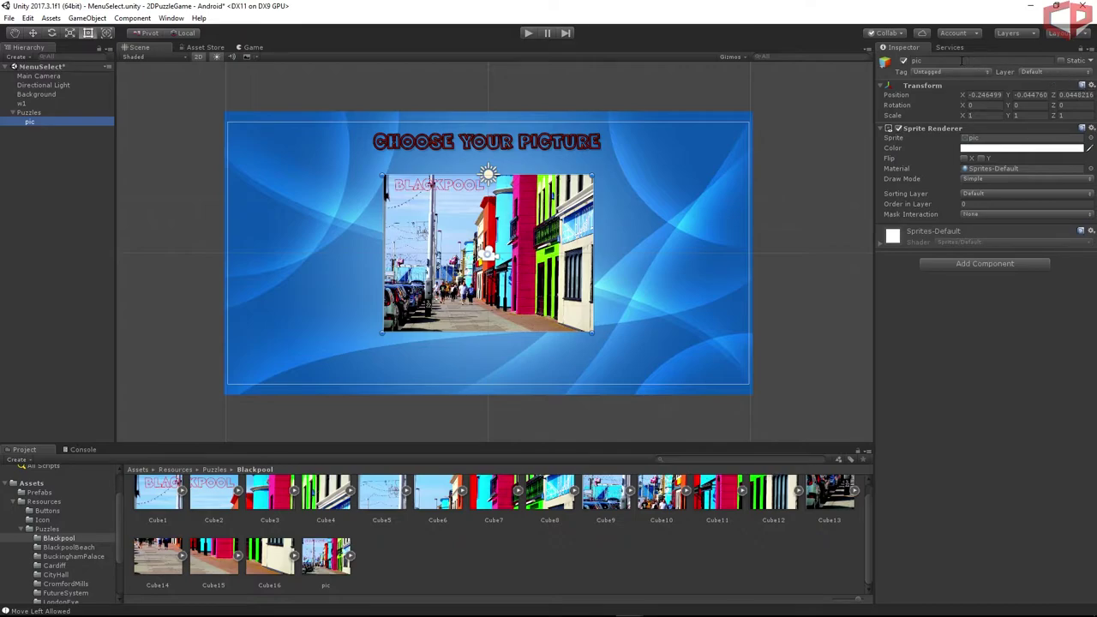
# Rename the picture Blackpool and reset its position to 0, 0, 0.
pyautogui.click(961, 60)
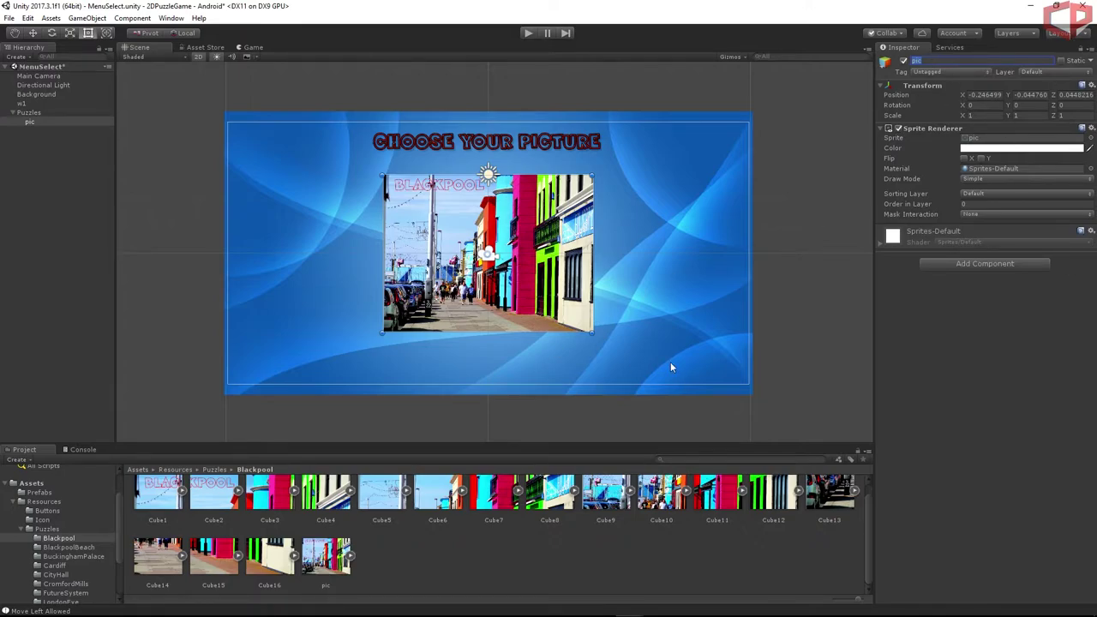
pyautogui.write('Blackpool')
pyautogui.press('Return')
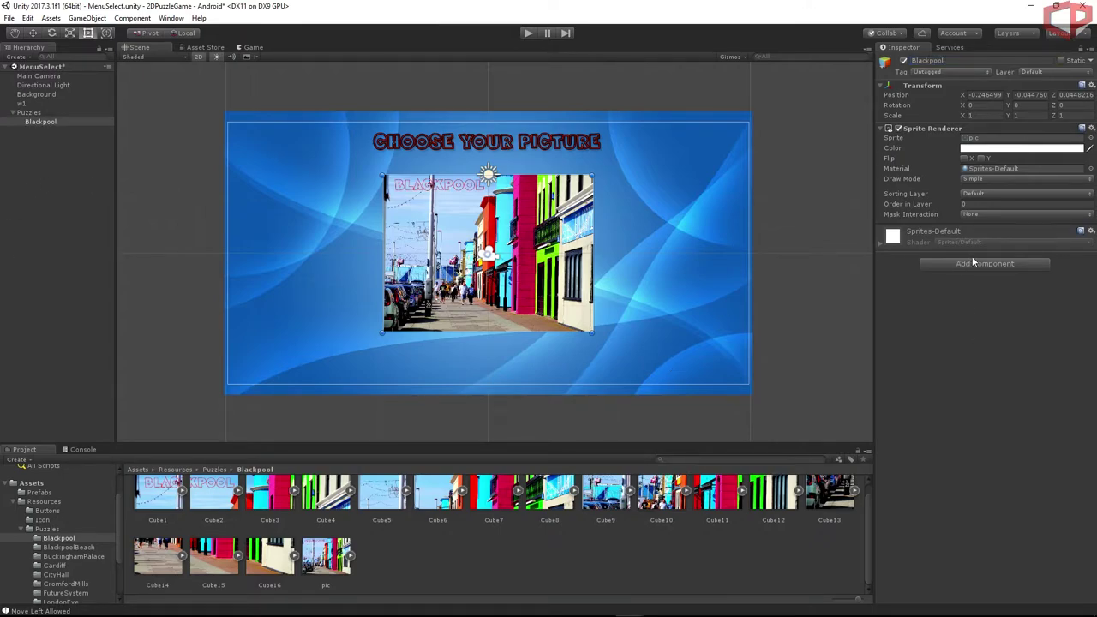
pyautogui.click(985, 96)
pyautogui.write('0')
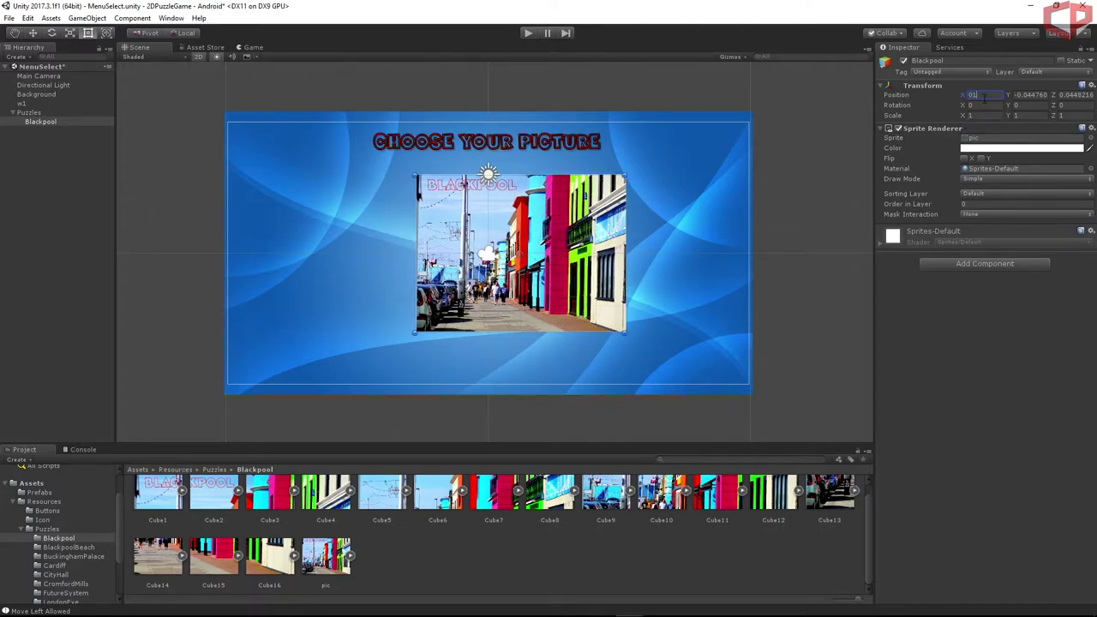
pyautogui.press('Tab')
pyautogui.write('0')
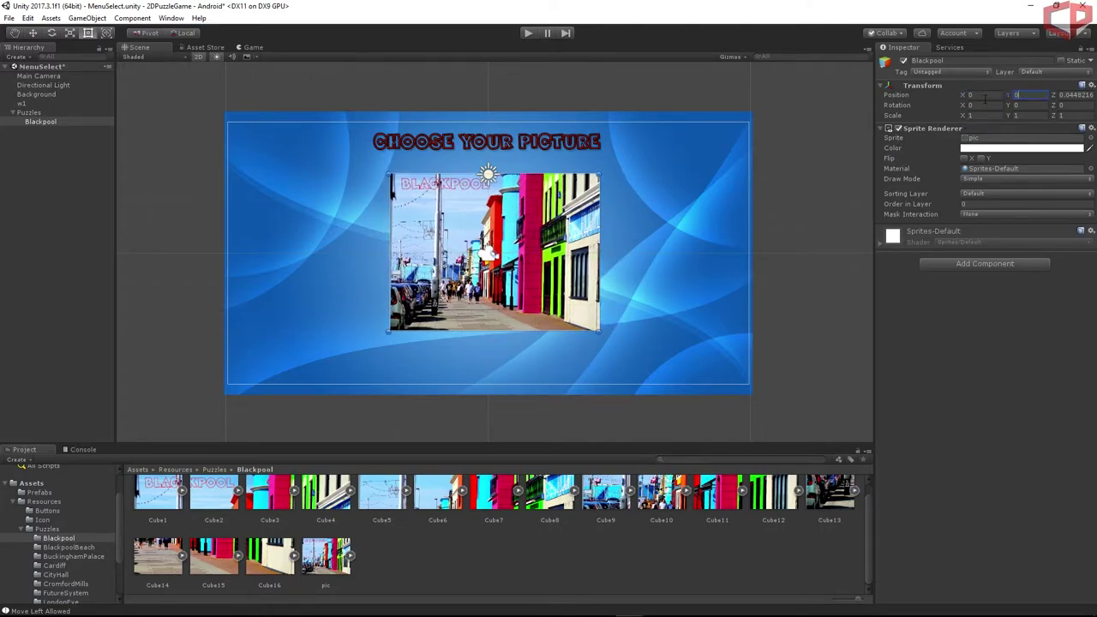
pyautogui.press('Tab')
pyautogui.write('0')
pyautogui.press('Tab')
# Scale the picture to 0.35 and move it to the upper right below the title.
pyautogui.click(972, 114)
pyautogui.write('0')
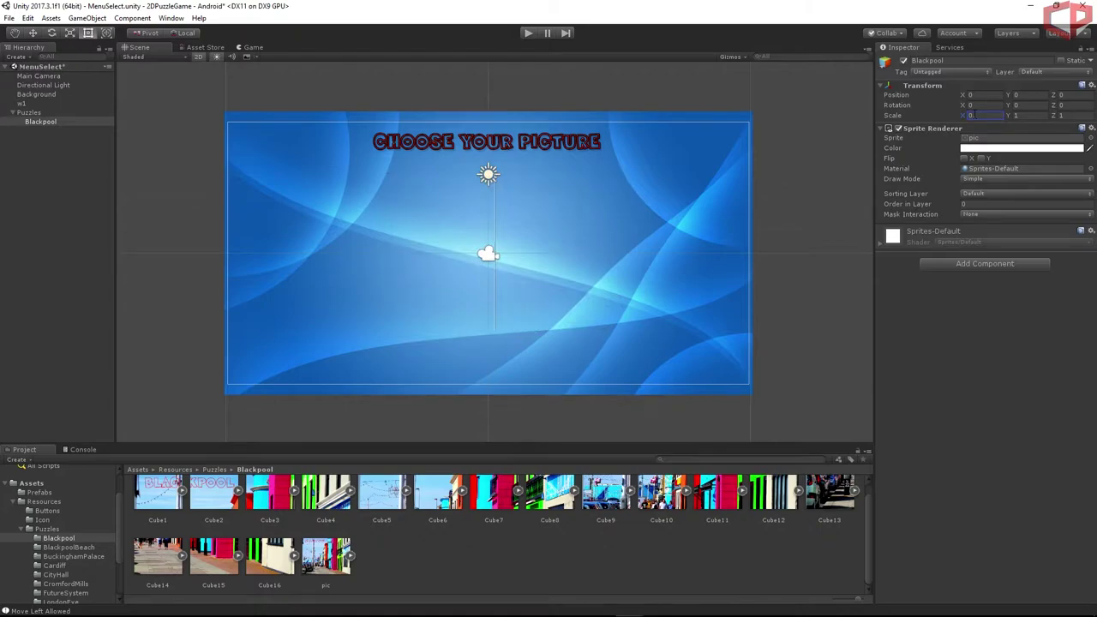
pyautogui.write('.35')
pyautogui.press('Tab')
pyautogui.write('0.35')
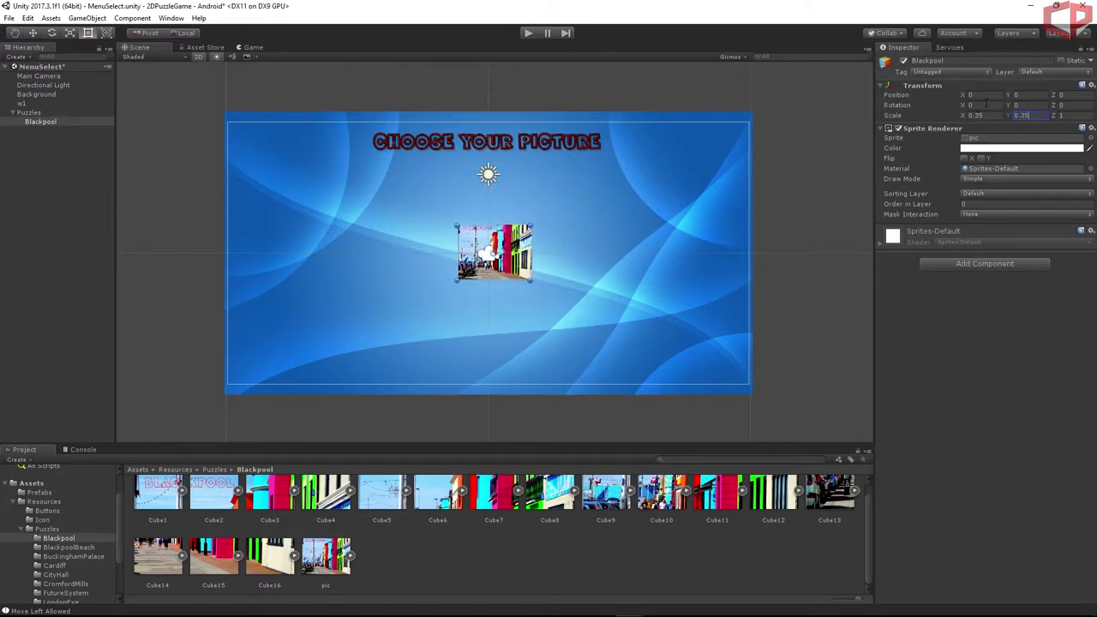
pyautogui.moveTo(1006, 94); pyautogui.dragTo(1041, 87)
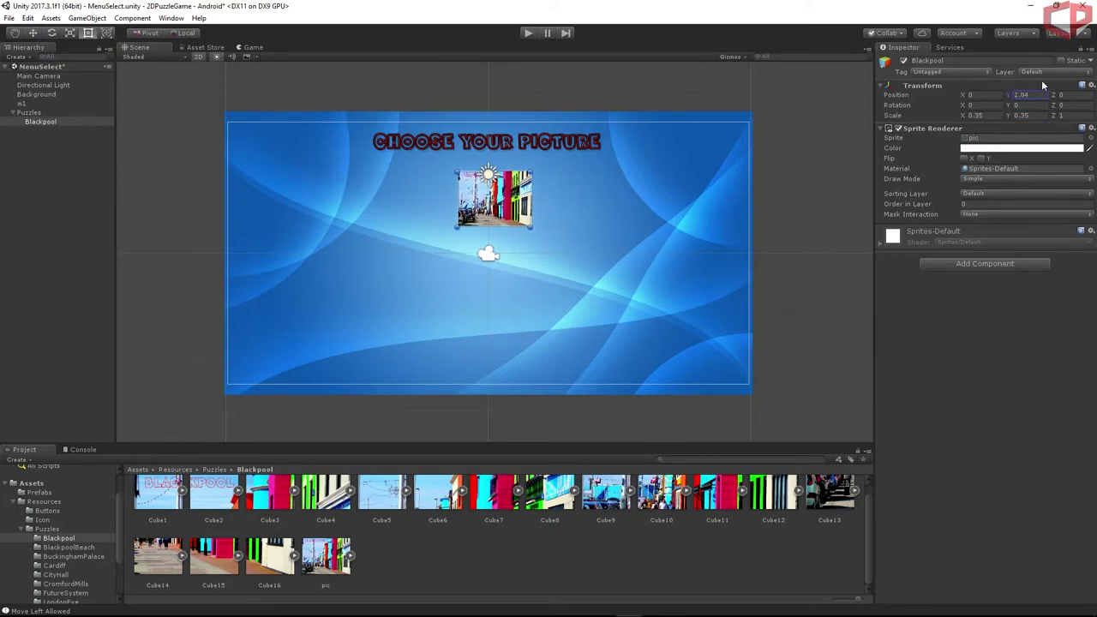
pyautogui.moveTo(960, 95); pyautogui.dragTo(1086, 79)
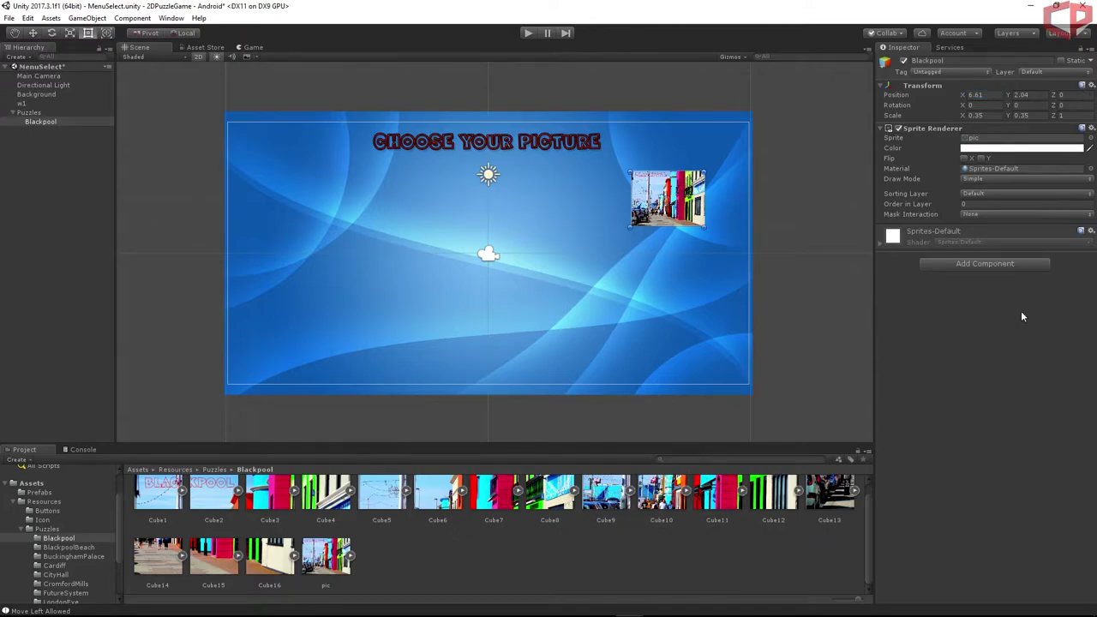
# Preview the Game view, then set the Blackpool picture's X and Y scale to 0.36.
pyautogui.click(243, 48)
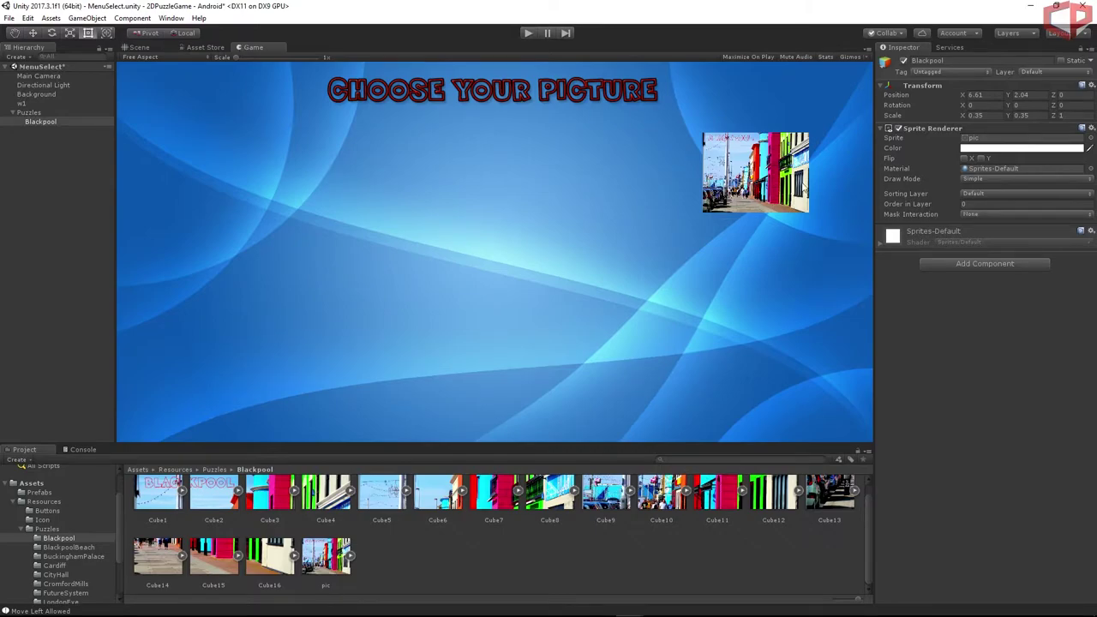
pyautogui.click(147, 49)
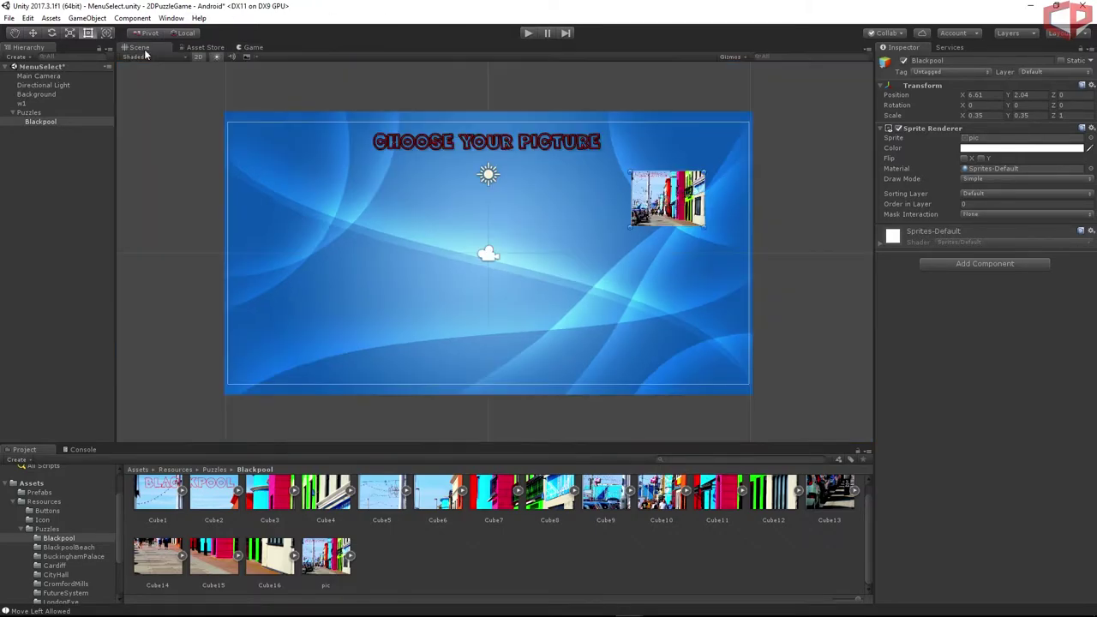
pyautogui.click(991, 115)
pyautogui.click(991, 116)
pyautogui.press('BackSpace')
pyautogui.write('6')
pyautogui.press('Tab')
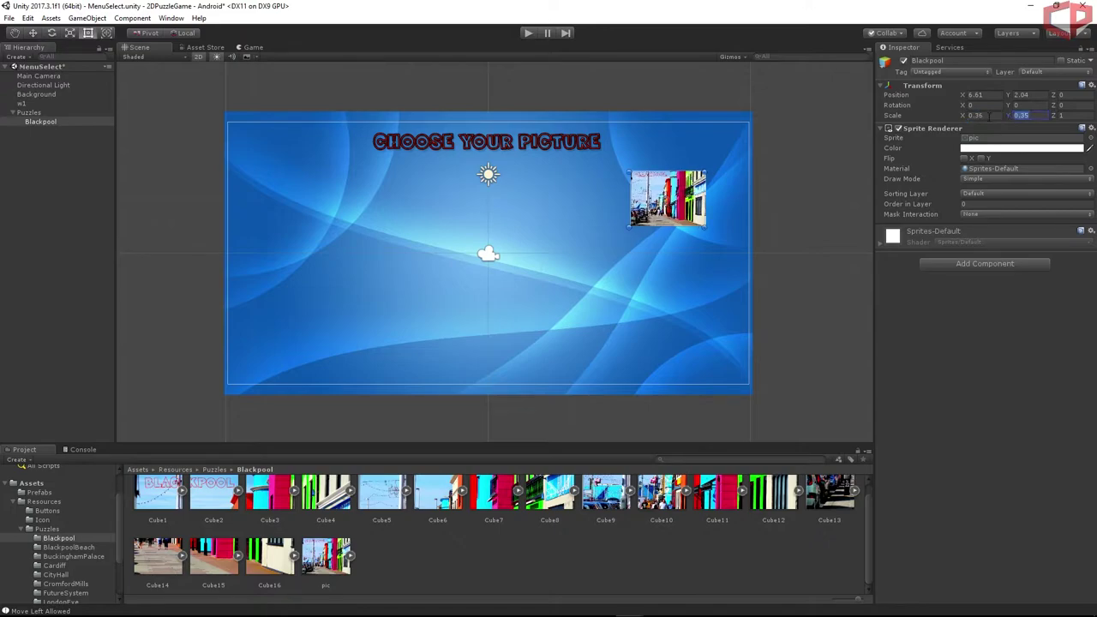
pyautogui.press('End')
pyautogui.press('BackSpace')
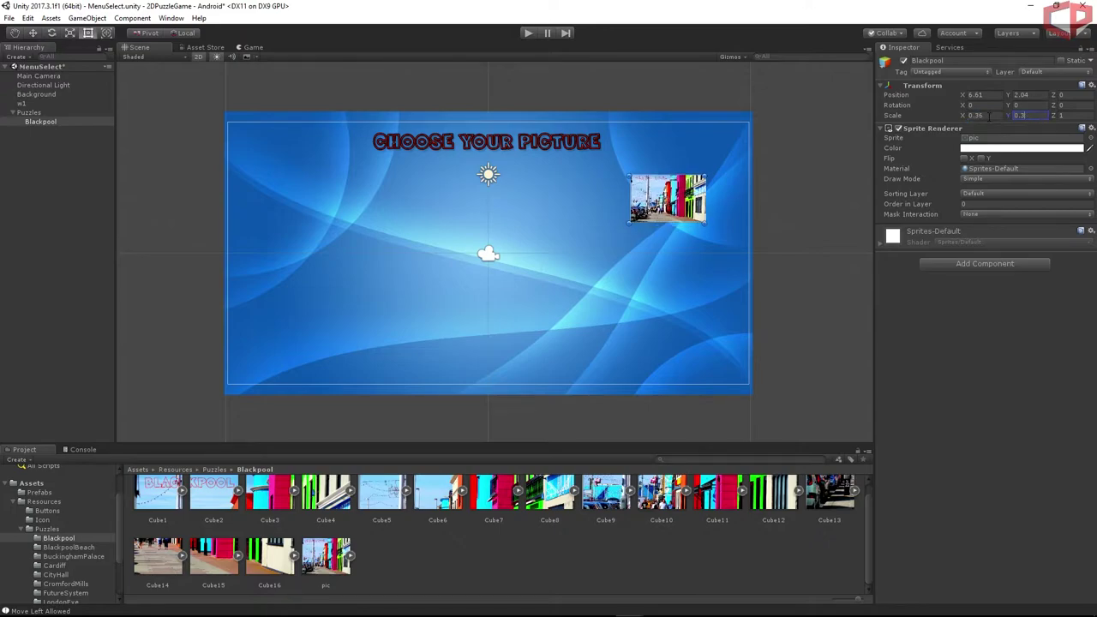
pyautogui.write('6')
pyautogui.press('Return')
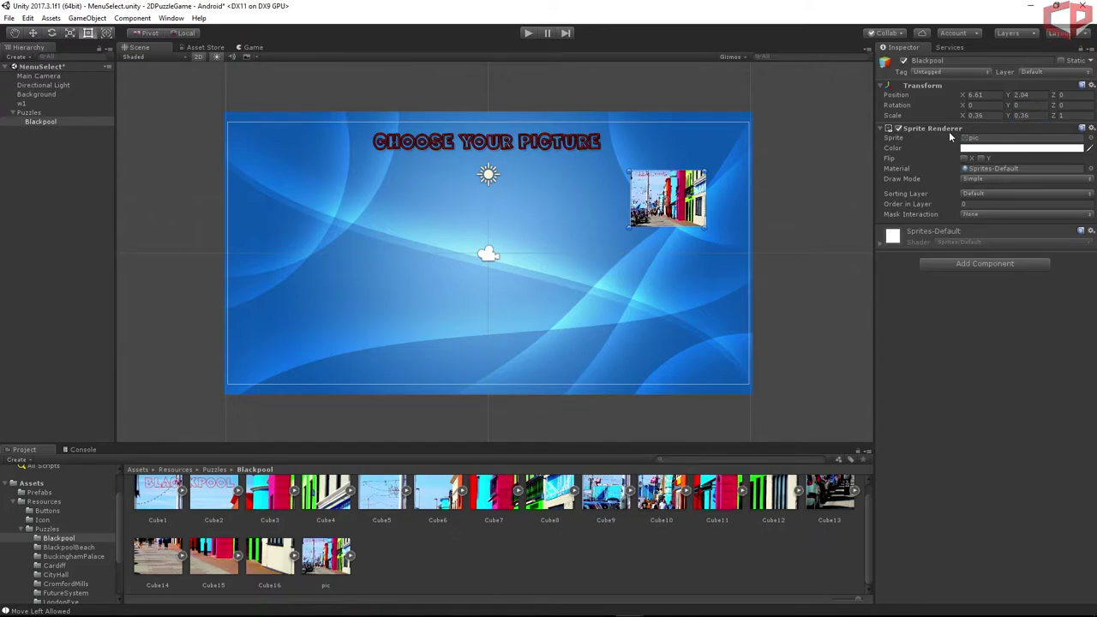
# Add a Box Collider component to the Blackpool picture.
pyautogui.click(963, 263)
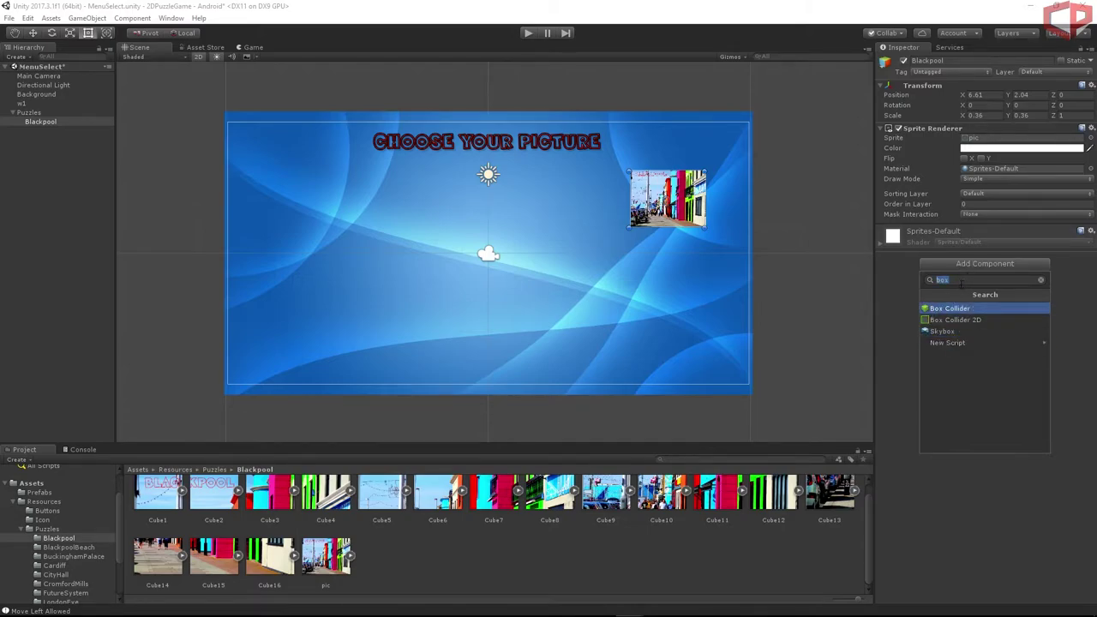
pyautogui.write('box')
pyautogui.click(965, 309)
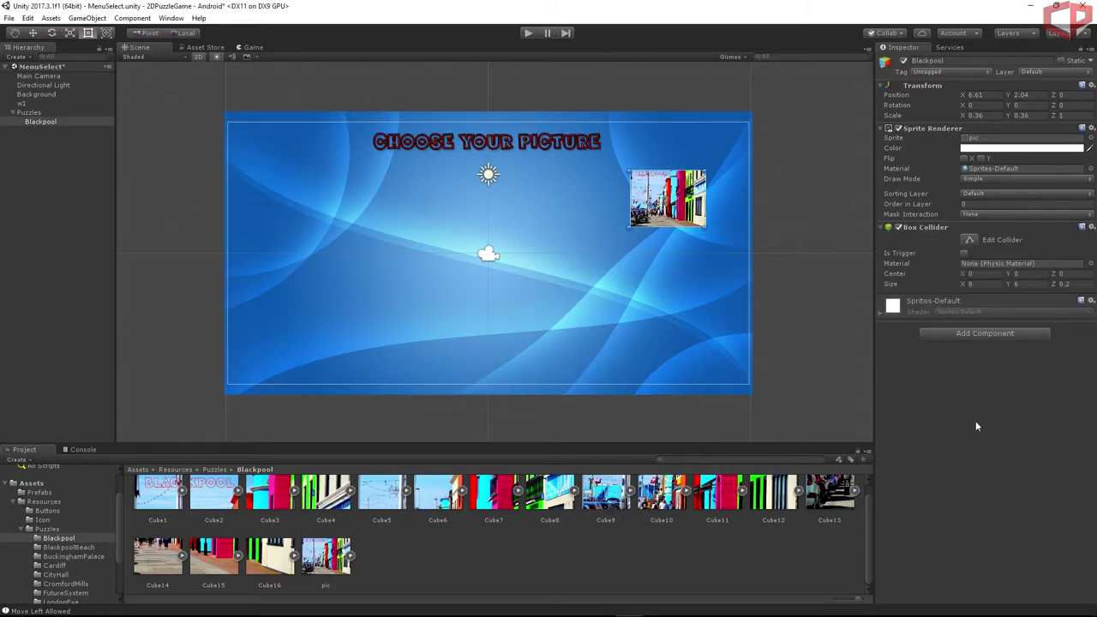
pyautogui.click(36, 229)
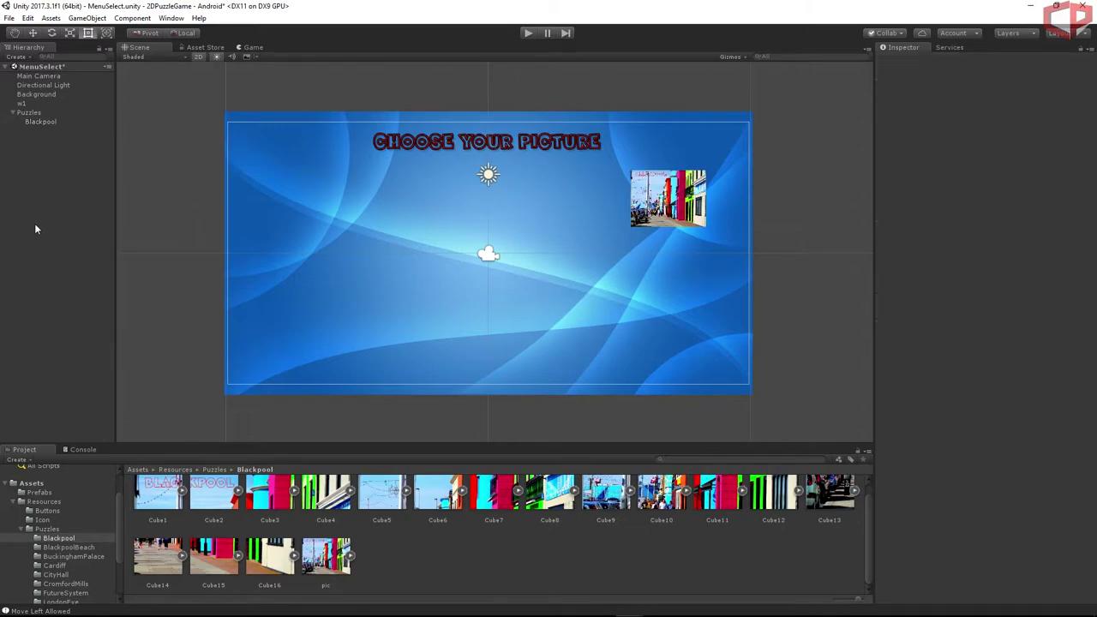
# Duplicate Blackpool into a BlackpoolBeach picture beside it, showing the BlackpoolBeach pic image.
pyautogui.click(27, 114)
pyautogui.click(32, 123)
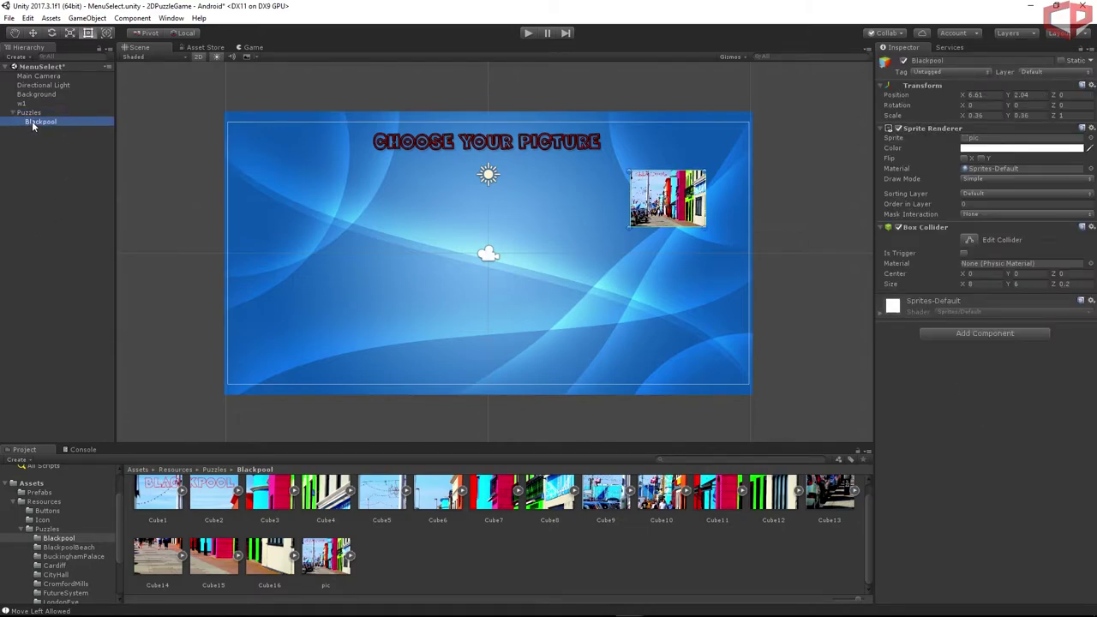
pyautogui.rightClick(32, 124)
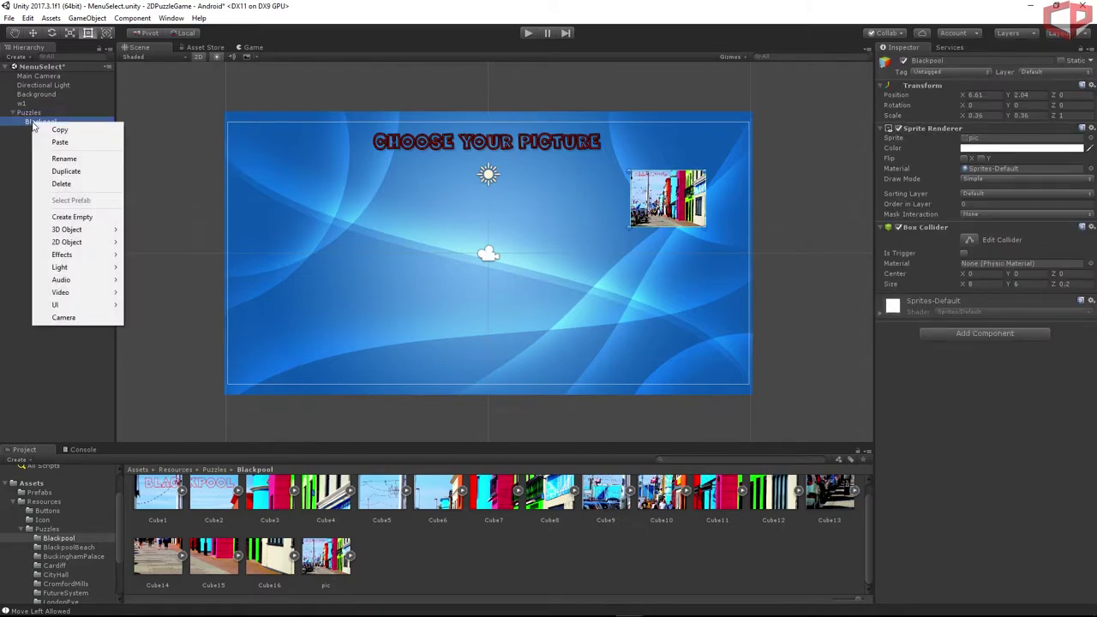
pyautogui.click(68, 172)
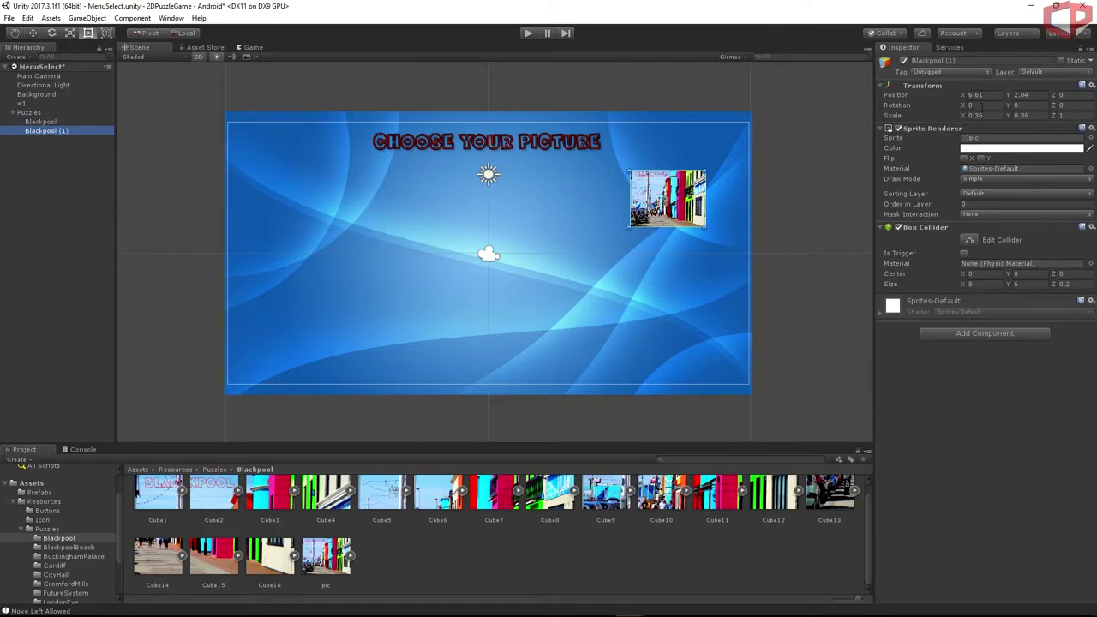
pyautogui.moveTo(963, 95); pyautogui.dragTo(898, 117)
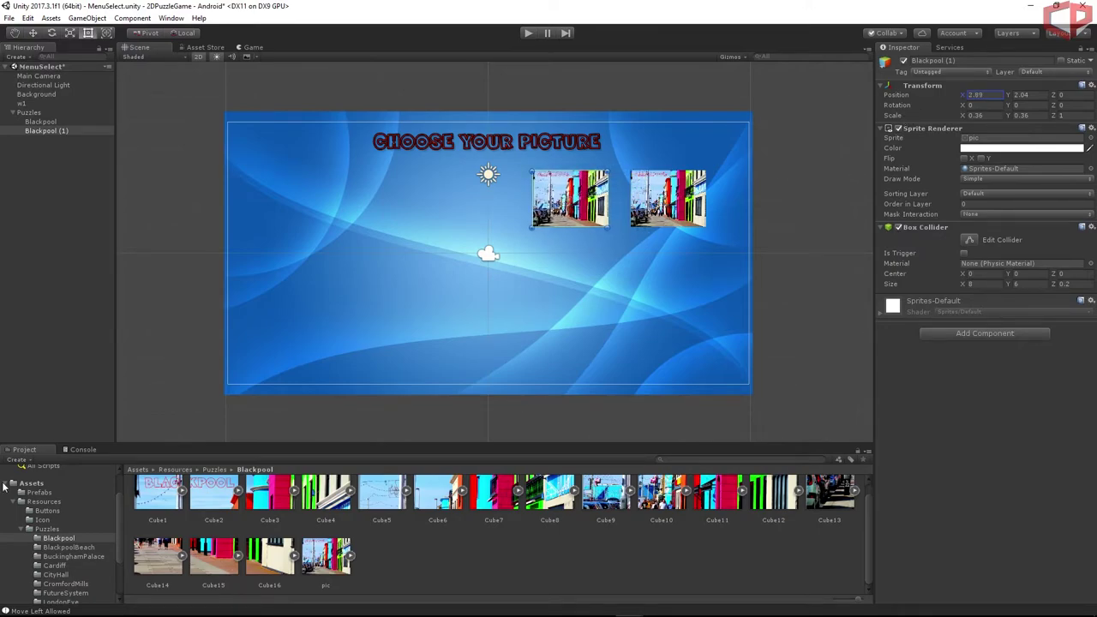
pyautogui.click(53, 547)
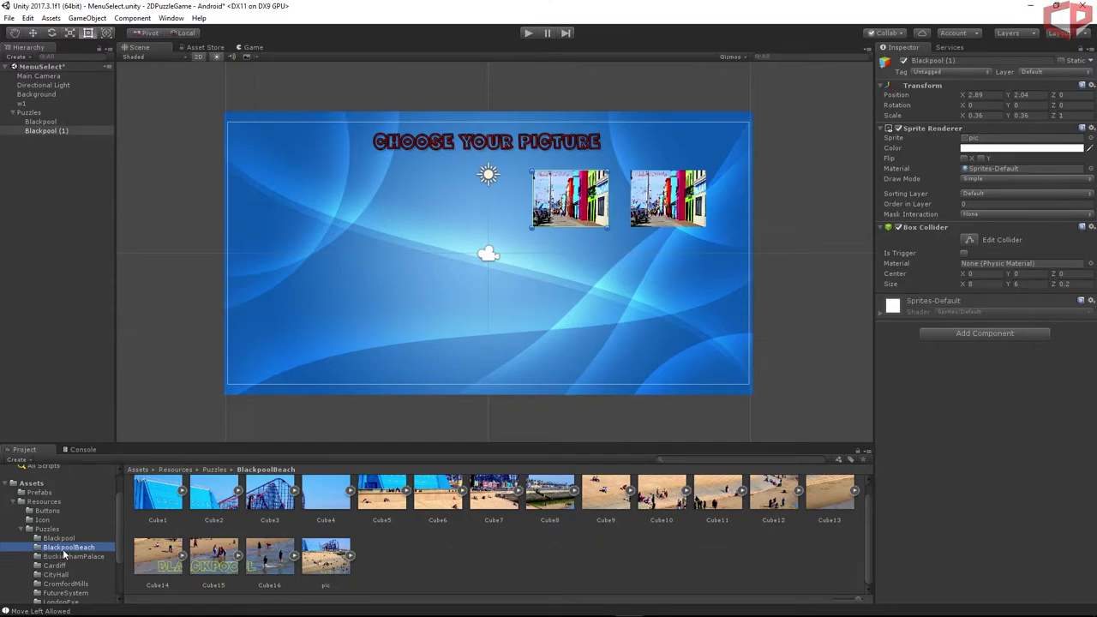
pyautogui.click(326, 565)
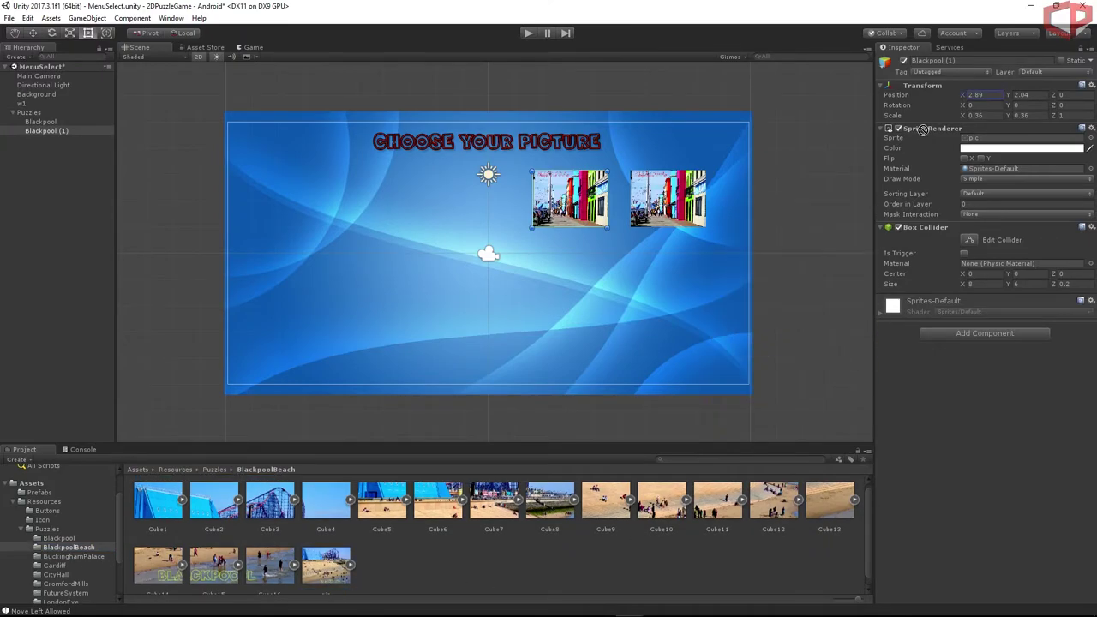
pyautogui.moveTo(894, 144); pyautogui.dragTo(988, 144)
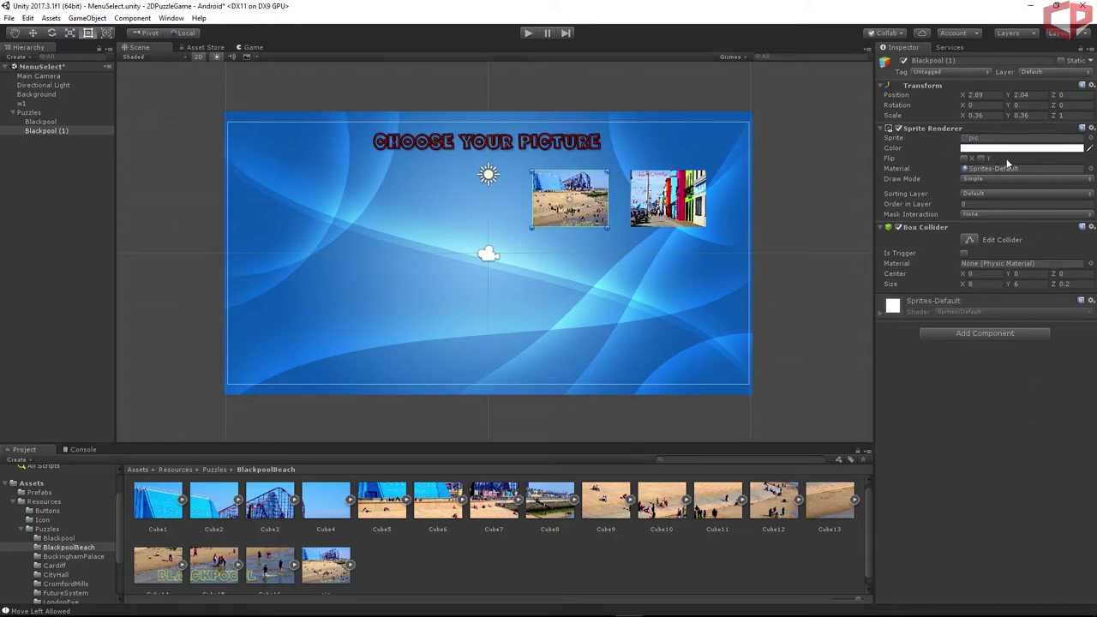
pyautogui.click(996, 60)
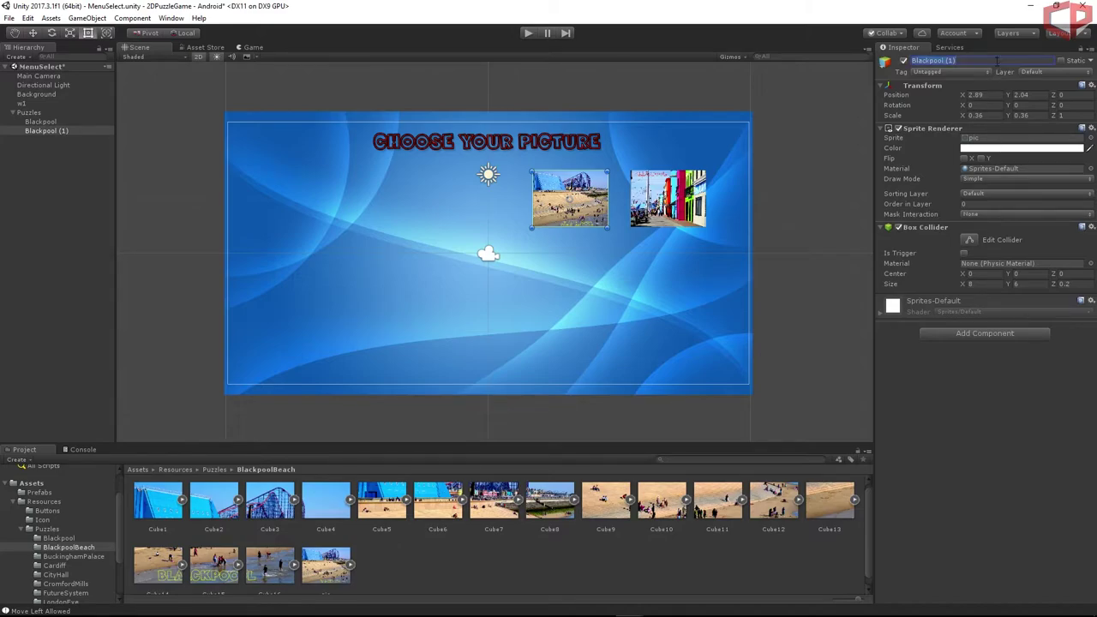
pyautogui.click(996, 61)
pyautogui.write('Beach')
pyautogui.press('Return')
# Add BuckinghamPalace and CityHall copies, each placed further left in the first row.
pyautogui.rightClick(35, 131)
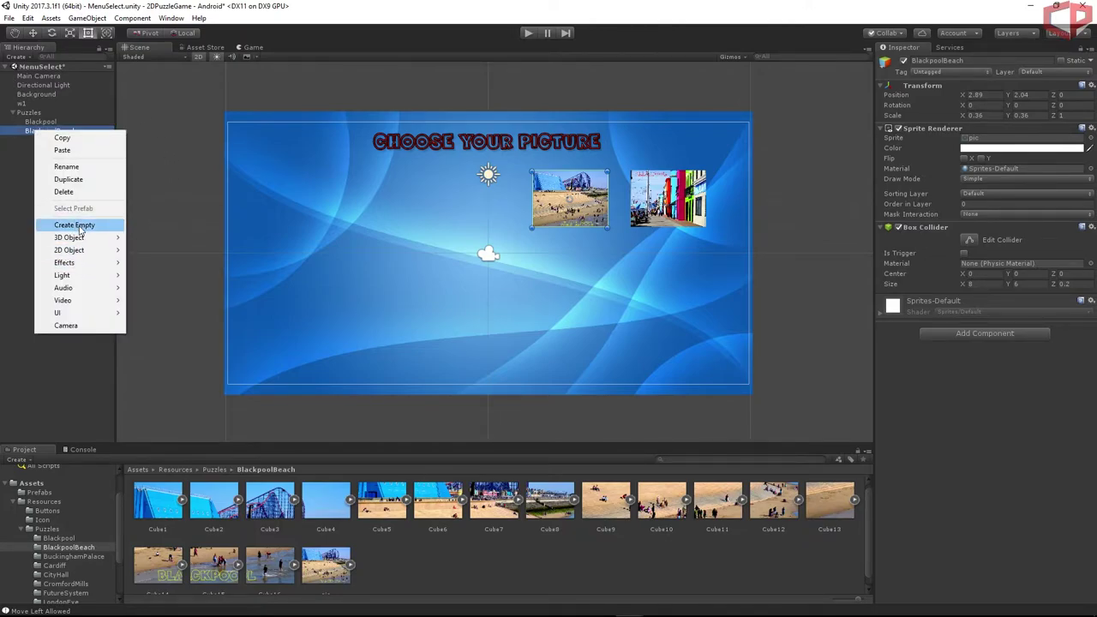
pyautogui.click(68, 179)
pyautogui.click(73, 556)
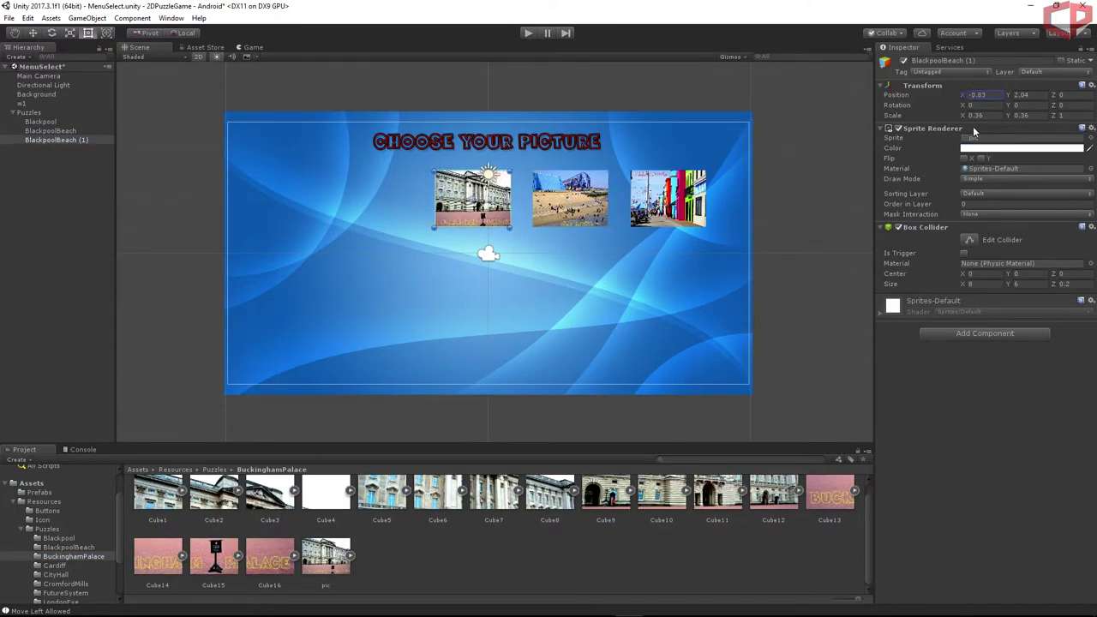
pyautogui.click(994, 60)
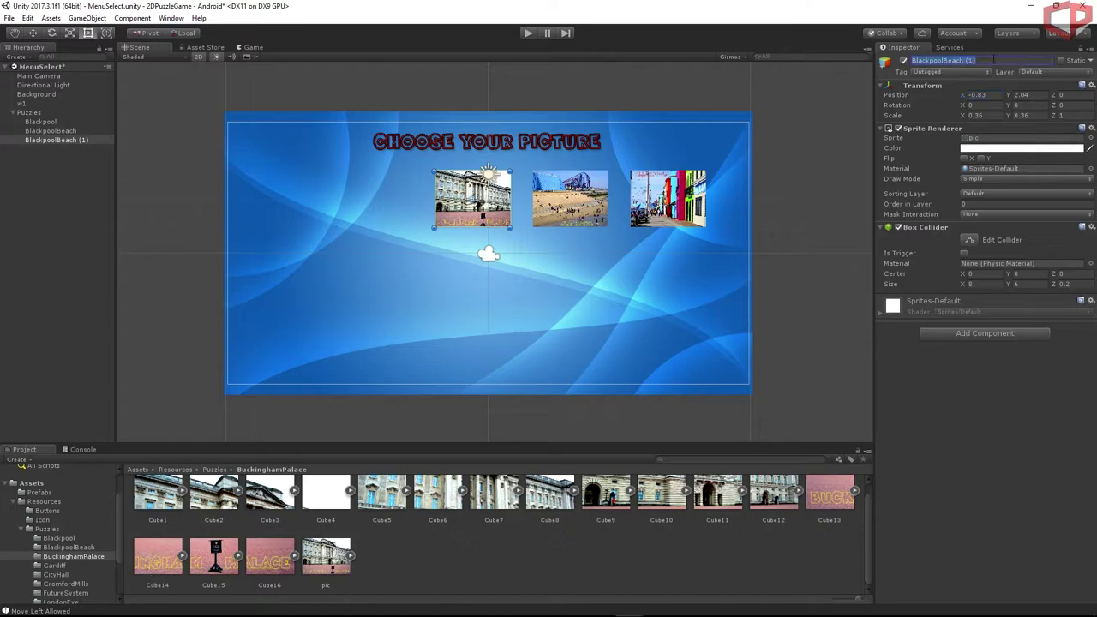
pyautogui.write('BuckinghamPalace')
pyautogui.press('Return')
pyautogui.hotkey('ctrl', 'd')
pyautogui.moveTo(963, 95); pyautogui.dragTo(916, 98)
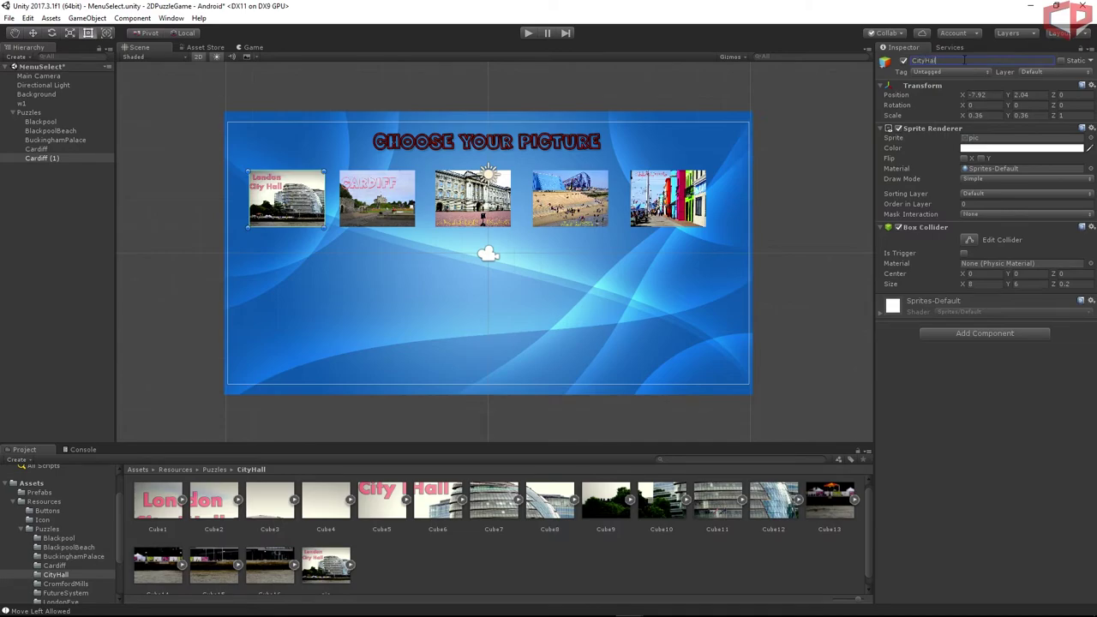
pyautogui.press('Return')
# Start the second row at Y -1 with FutureSystem and LondonEye picture copies.
pyautogui.hotkey('ctrl', 'd')
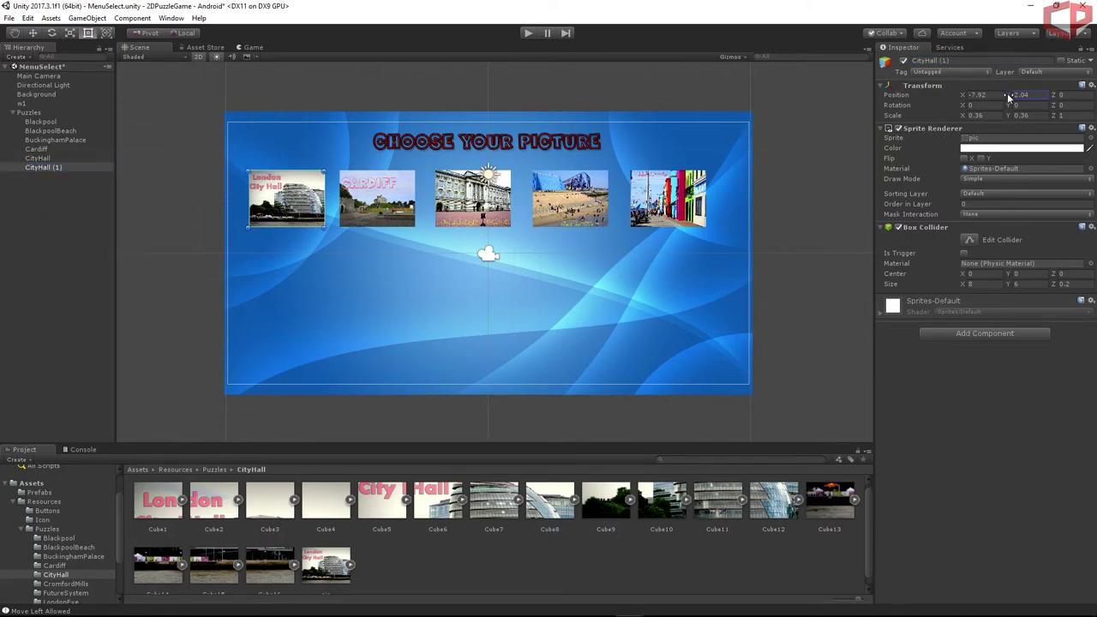
pyautogui.write('-1')
pyautogui.press('Return')
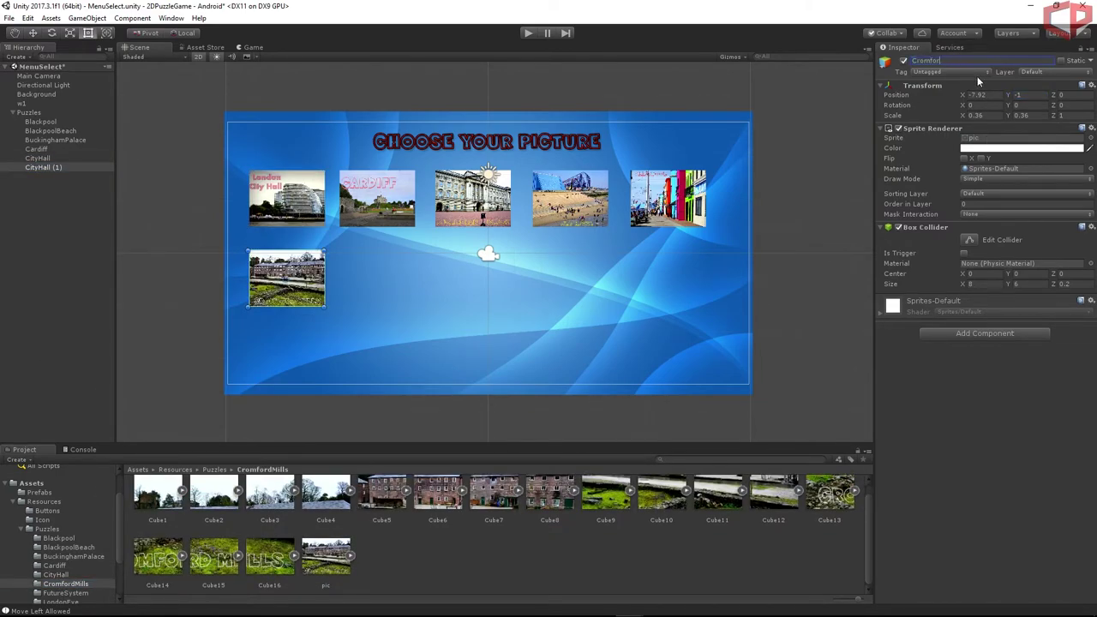
pyautogui.press('Return')
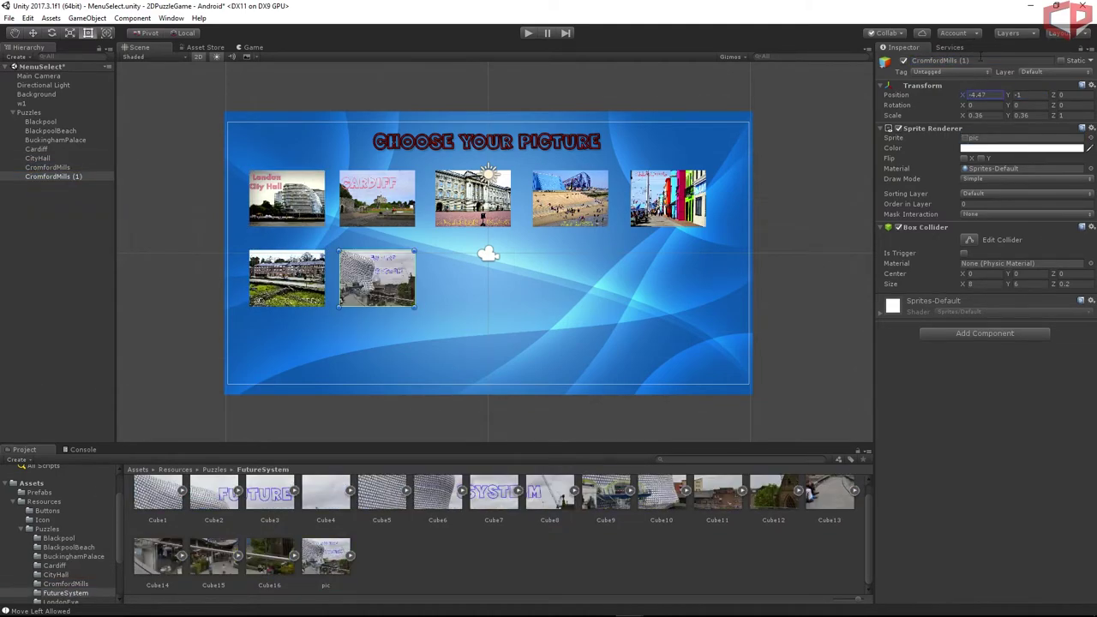
pyautogui.click(981, 58)
pyautogui.write('Future')
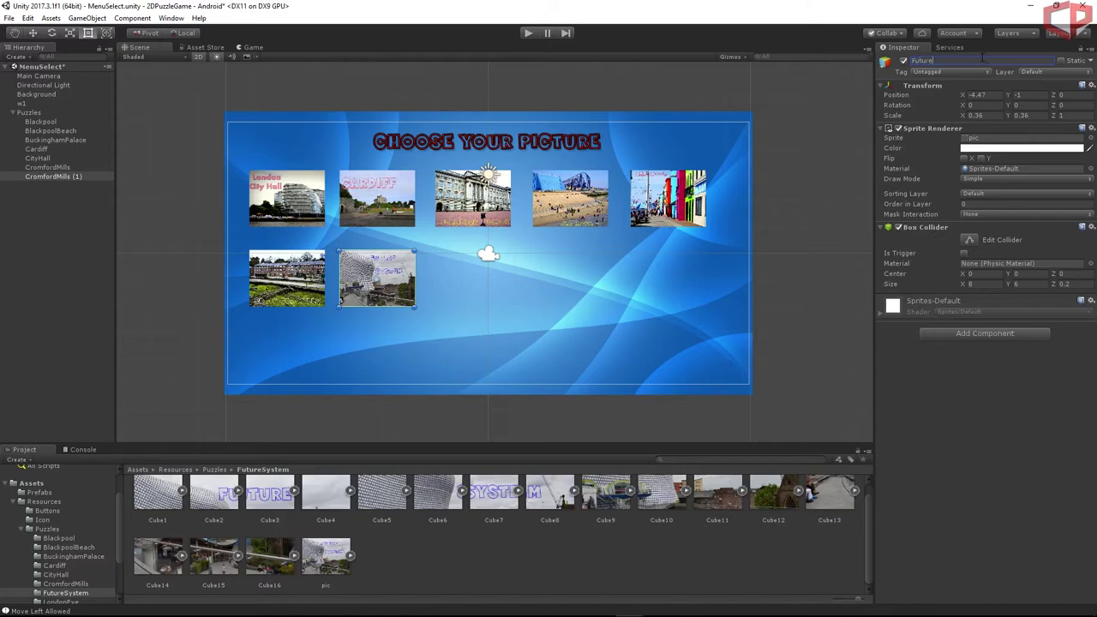
pyautogui.write('Londo')
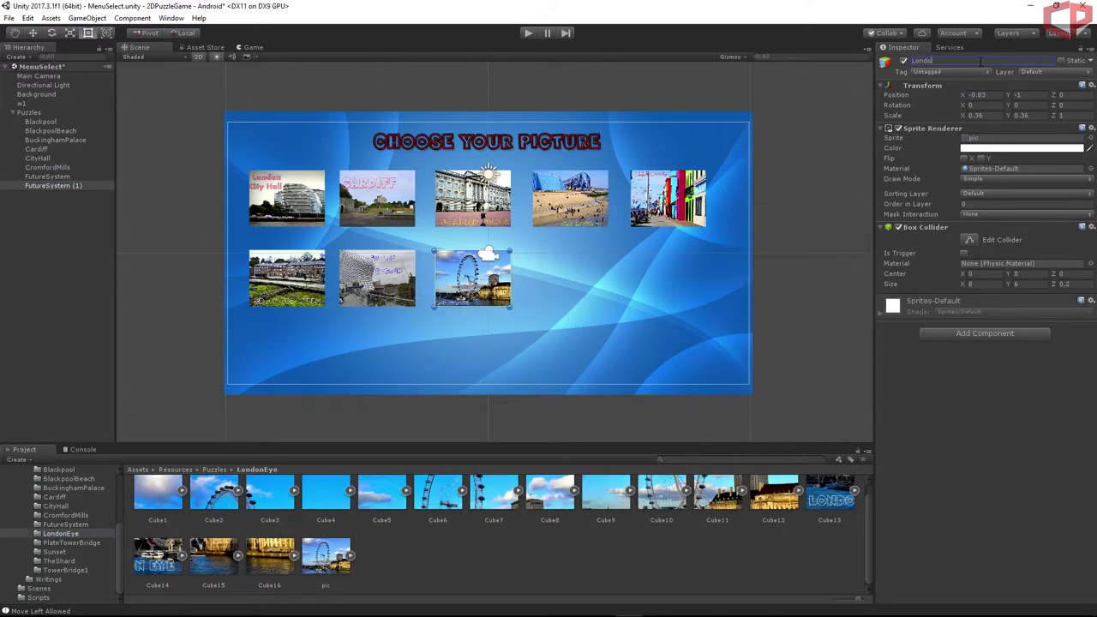
pyautogui.write('nEye')
pyautogui.press('Return')
# Finish the second row with PlateTowerBridge and Sunset picture copies.
pyautogui.hotkey('ctrl', 'd')
pyautogui.write('Pl')
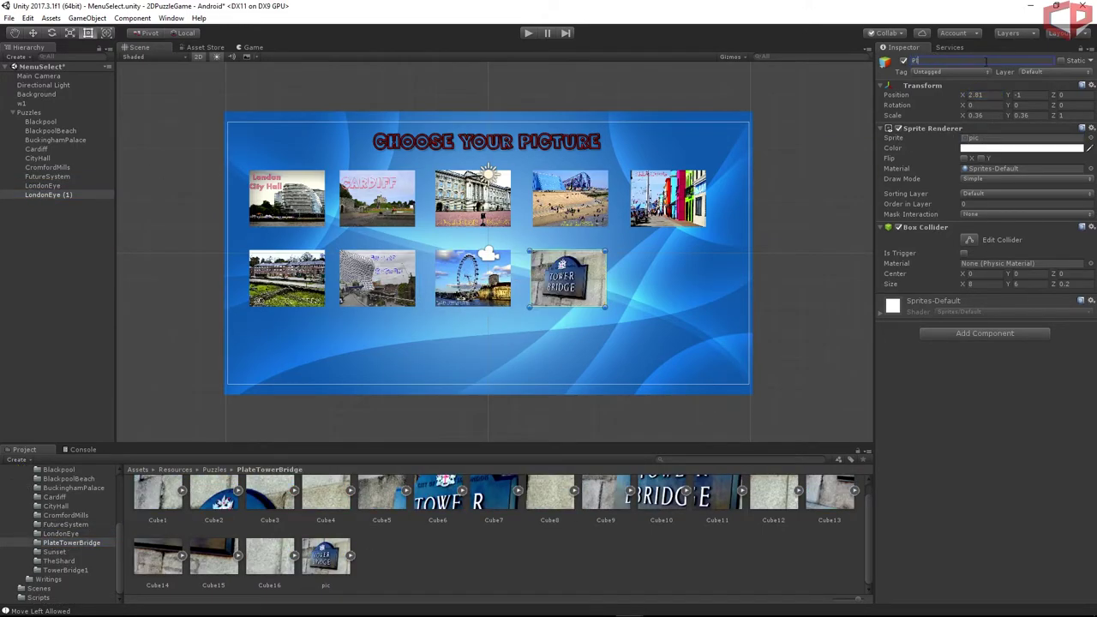
pyautogui.write('ateTowerBridge')
pyautogui.press('Return')
pyautogui.hotkey('ctrl', 'd')
pyautogui.click(1001, 62)
pyautogui.write('Sun')
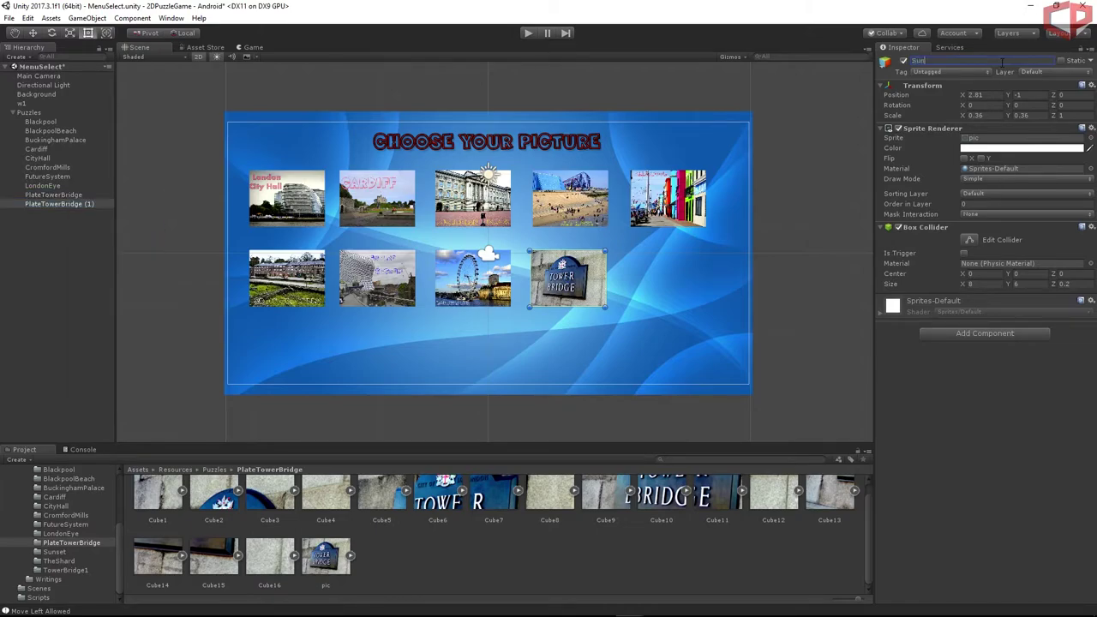
pyautogui.write('set')
pyautogui.press('Return')
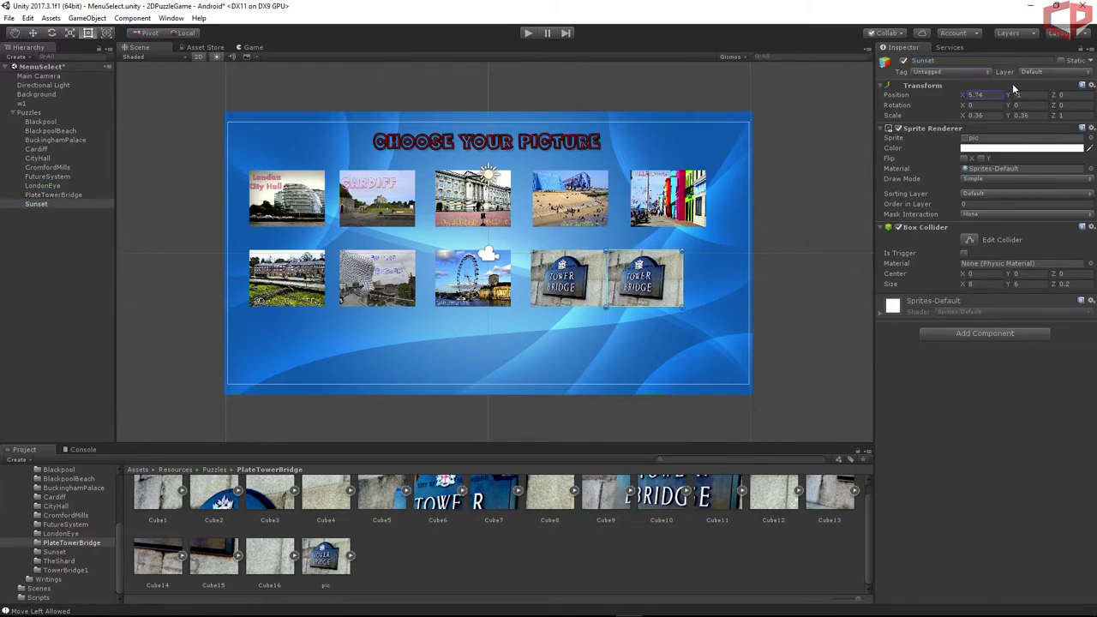
pyautogui.click(54, 551)
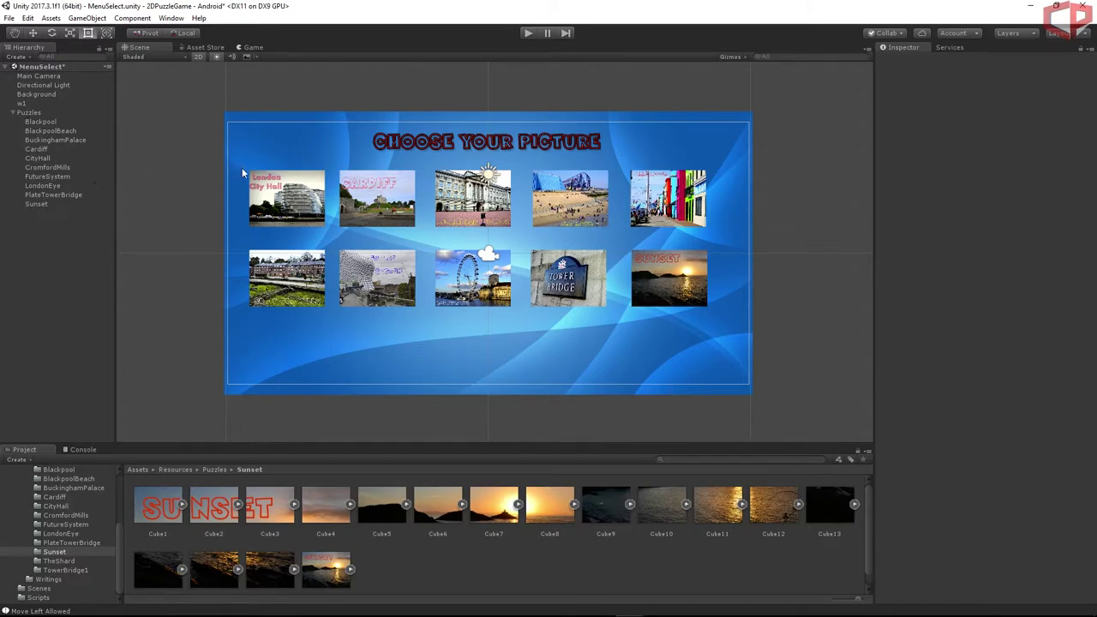
# Create an empty BackButton object and put the ButtonBackLine and Back sprites under it.
pyautogui.click(86, 18)
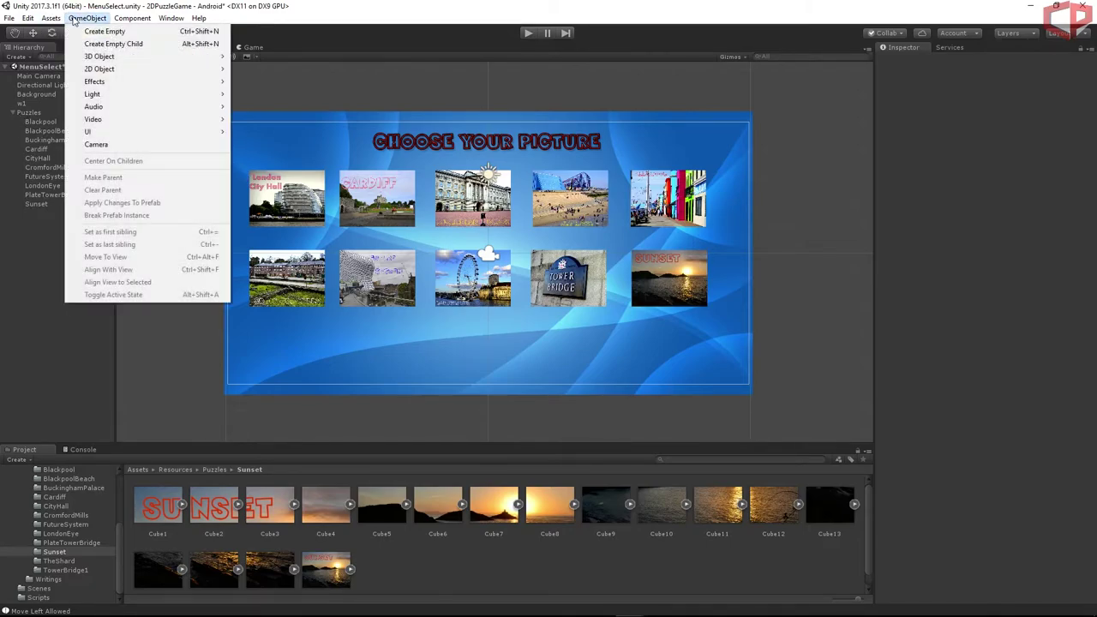
pyautogui.click(105, 33)
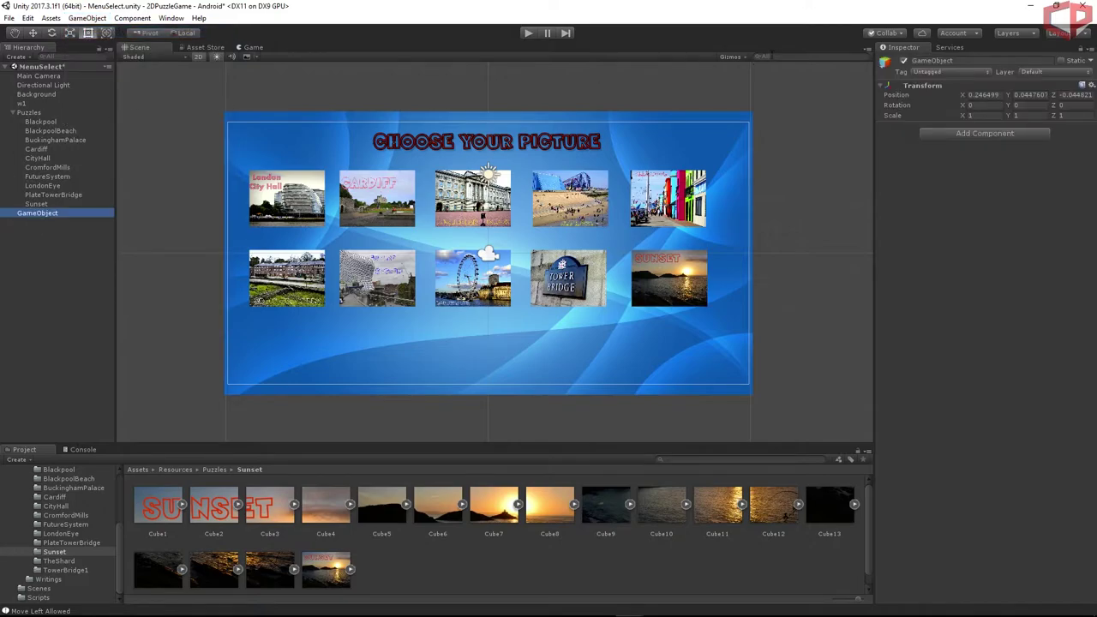
pyautogui.click(963, 60)
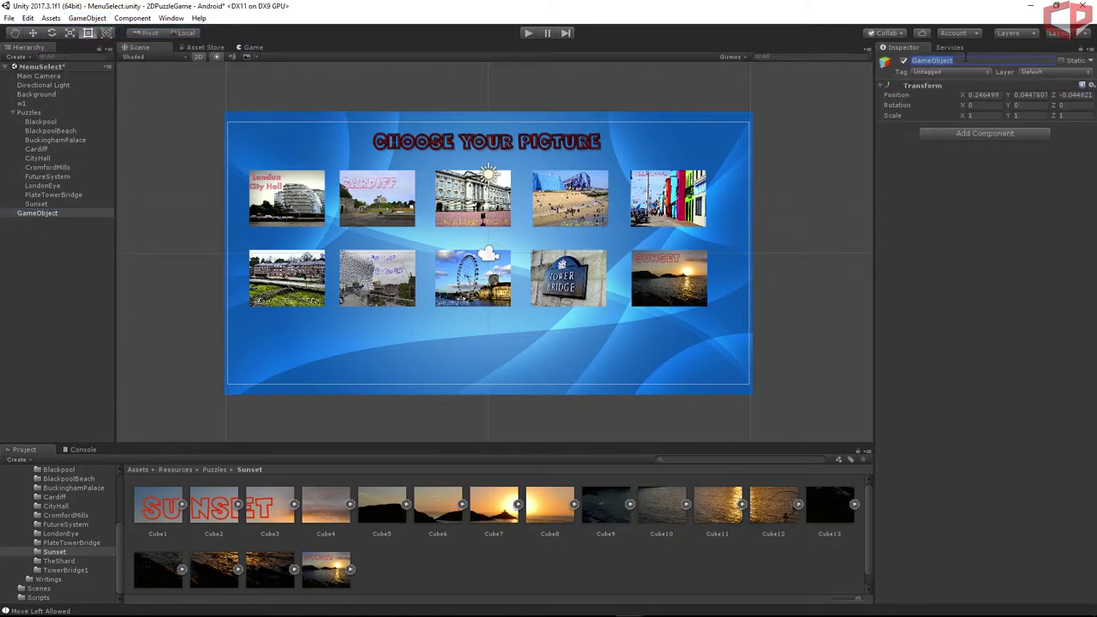
pyautogui.write('BackButton')
pyautogui.press('Return')
pyautogui.scroll(3, 77, 565)
pyautogui.scroll(2, 77, 566)
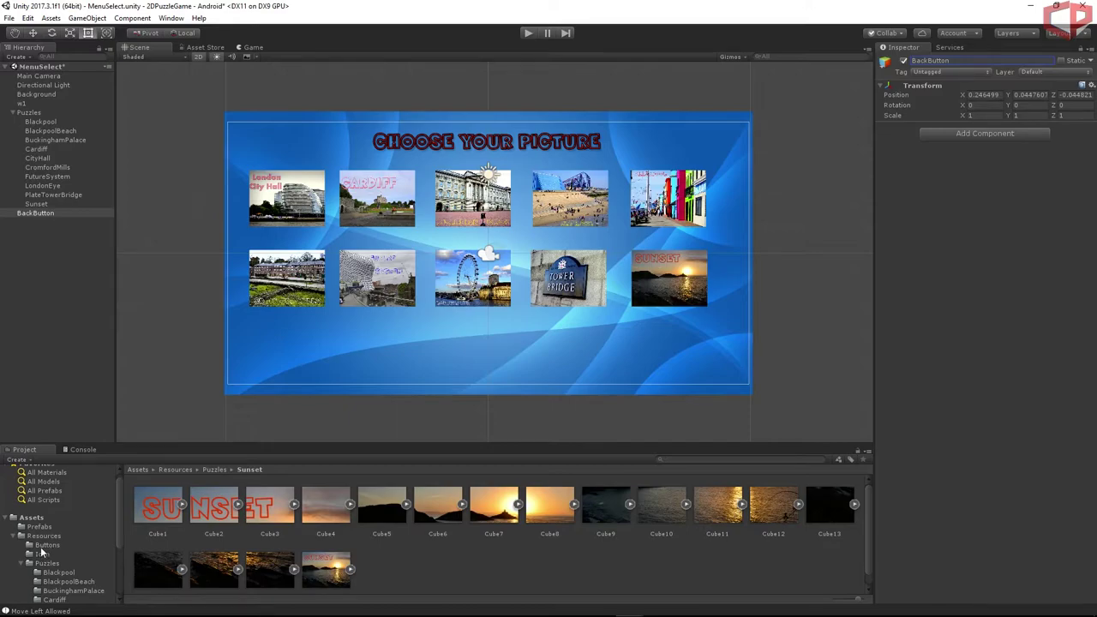
pyautogui.click(47, 545)
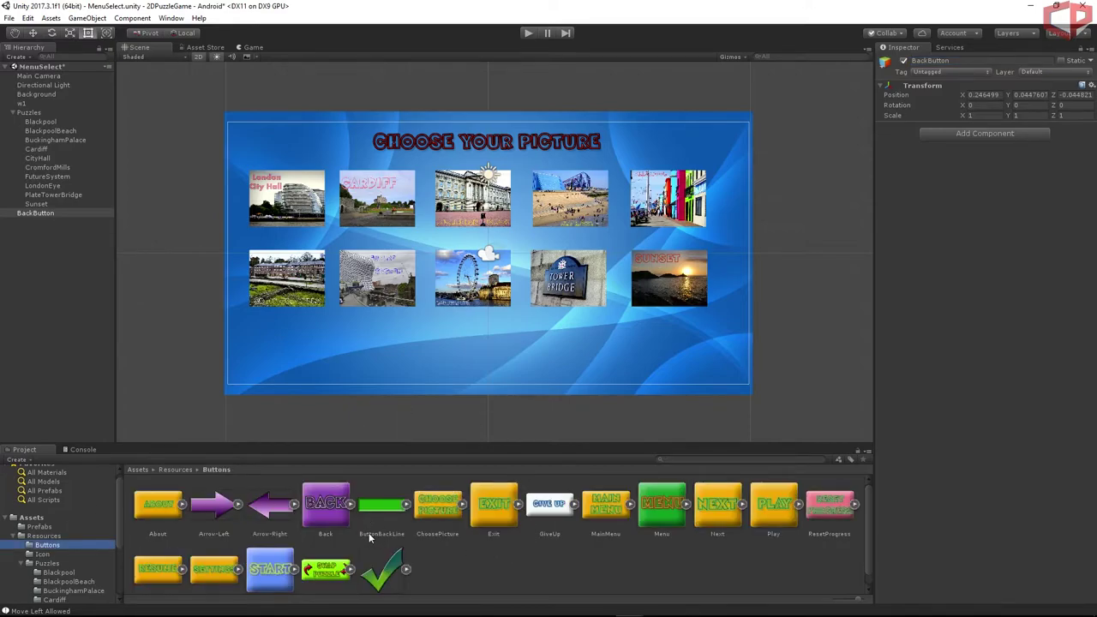
pyautogui.moveTo(385, 507); pyautogui.dragTo(36, 219)
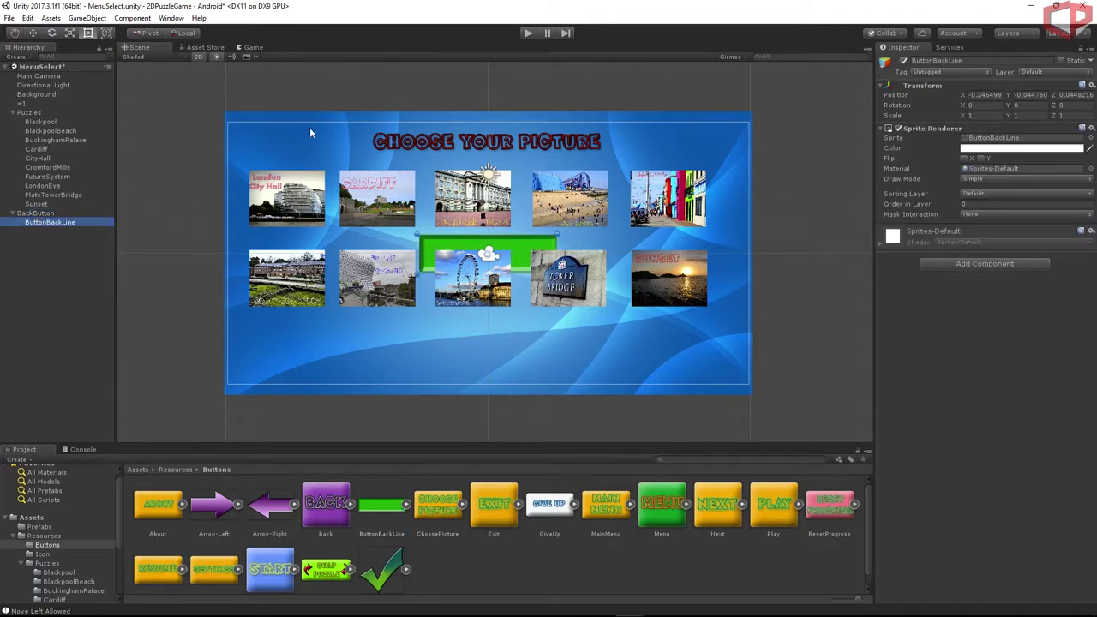
pyautogui.click(317, 504)
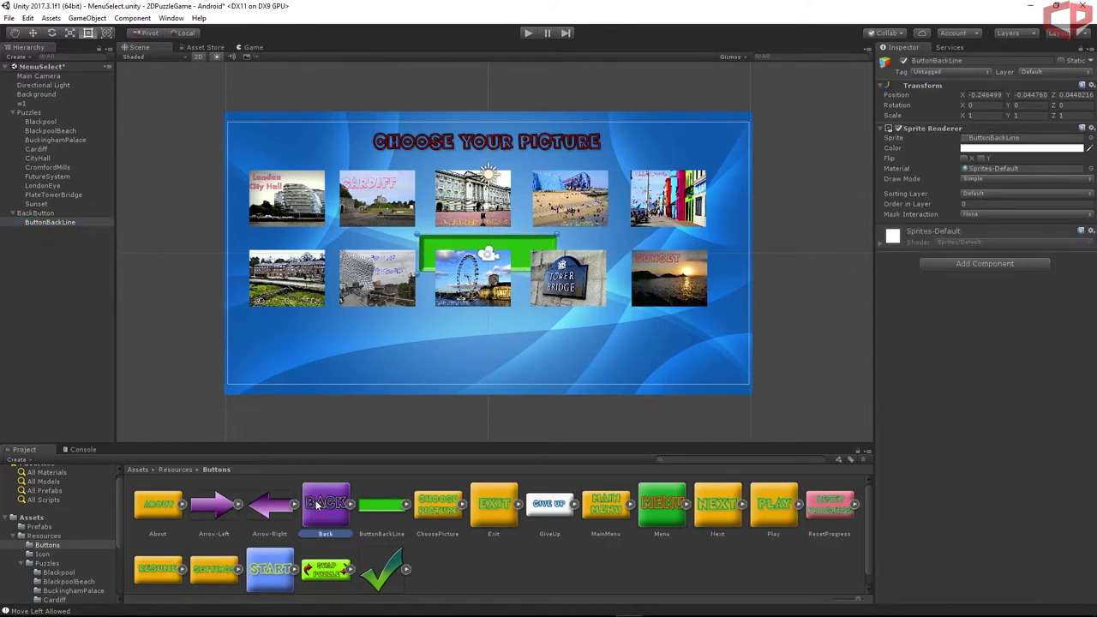
pyautogui.moveTo(317, 504); pyautogui.dragTo(48, 213)
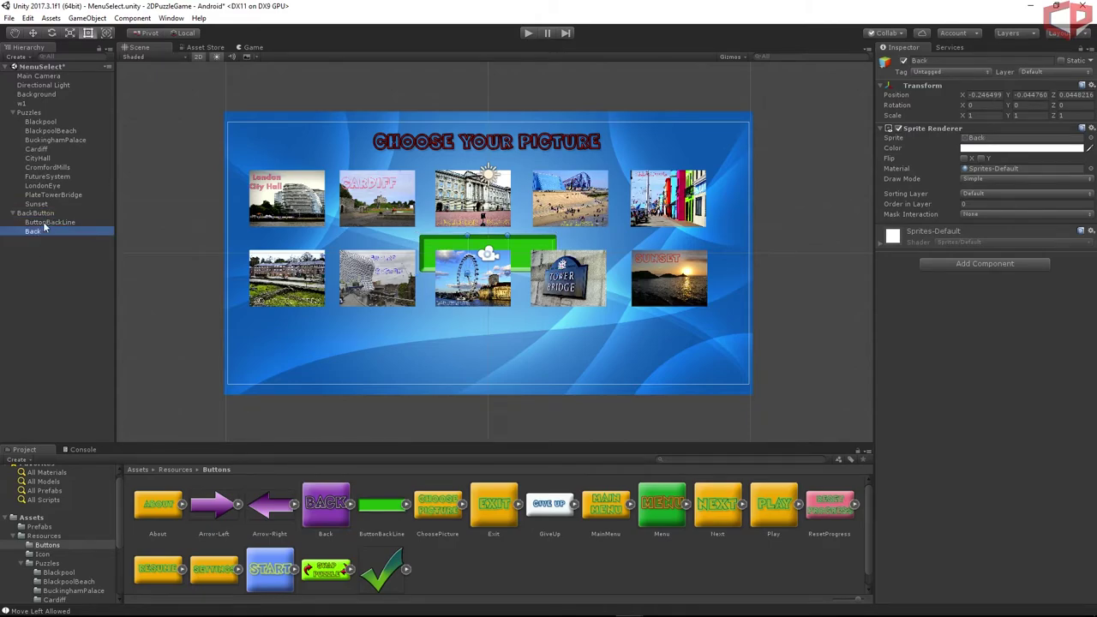
# Scale ButtonBackLine to 0.6 by 0.6 and move it to the bottom-right.
pyautogui.click(44, 224)
pyautogui.click(975, 114)
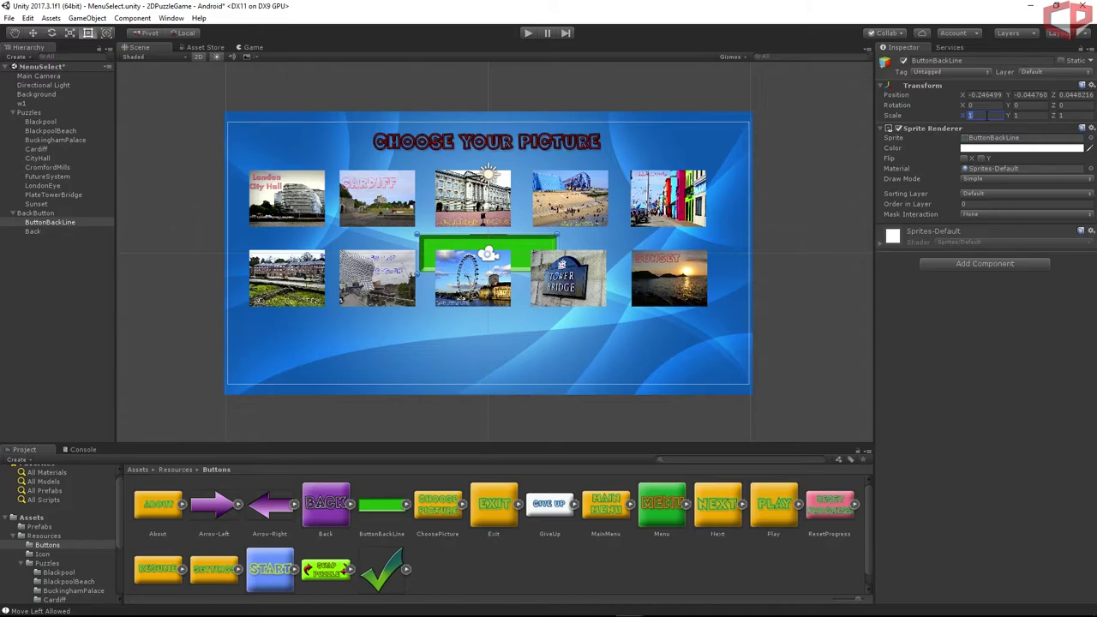
pyautogui.write('0.8')
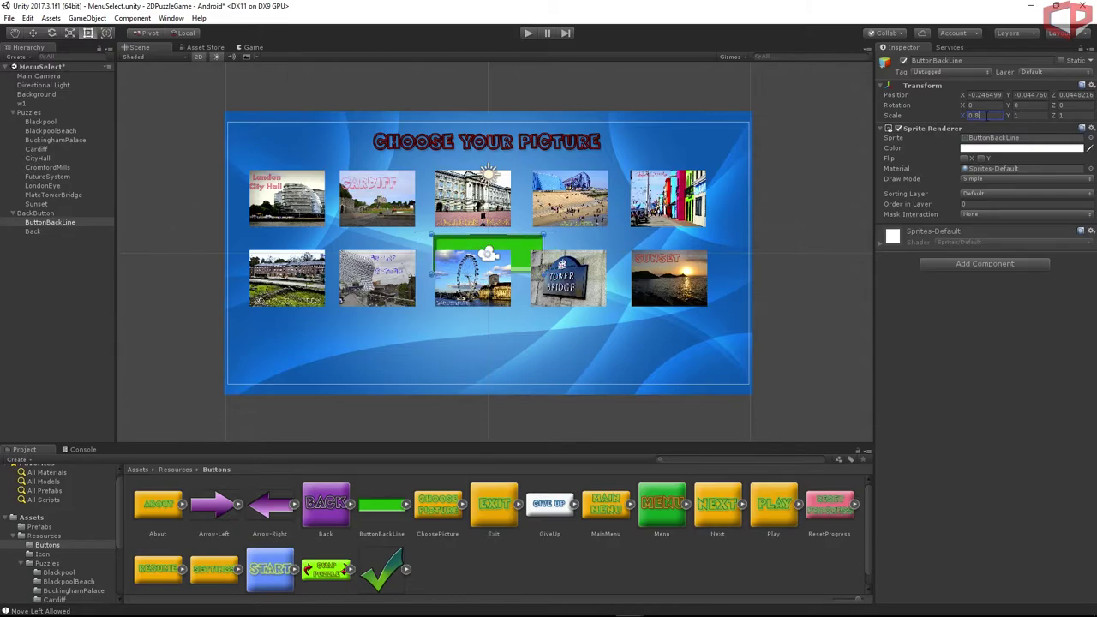
pyautogui.press('BackSpace')
pyautogui.write('6')
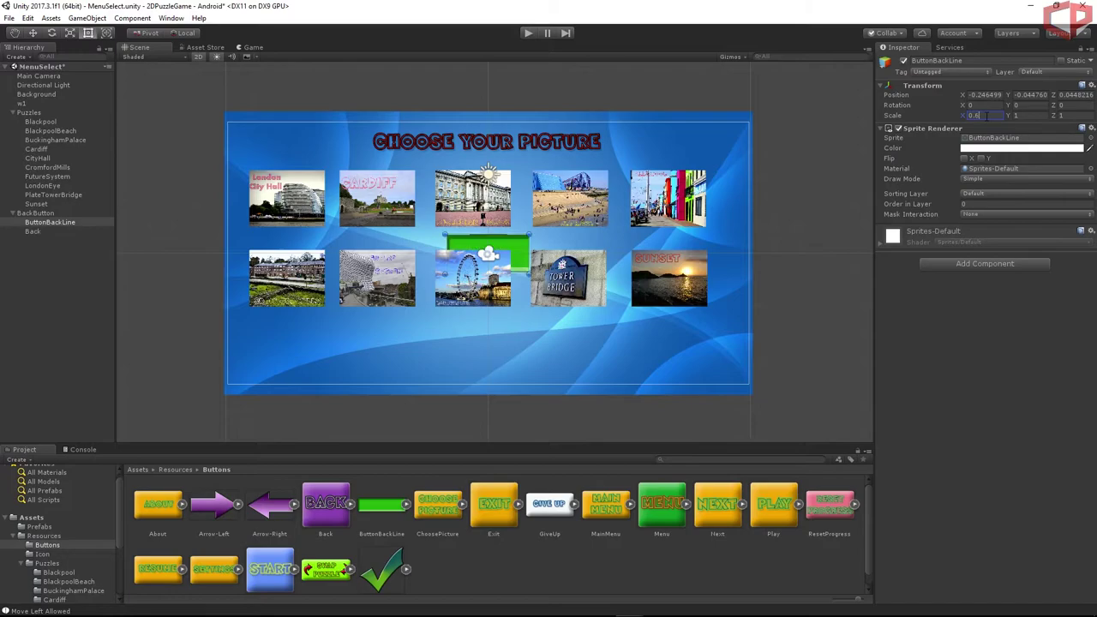
pyautogui.press('Tab')
pyautogui.write('0')
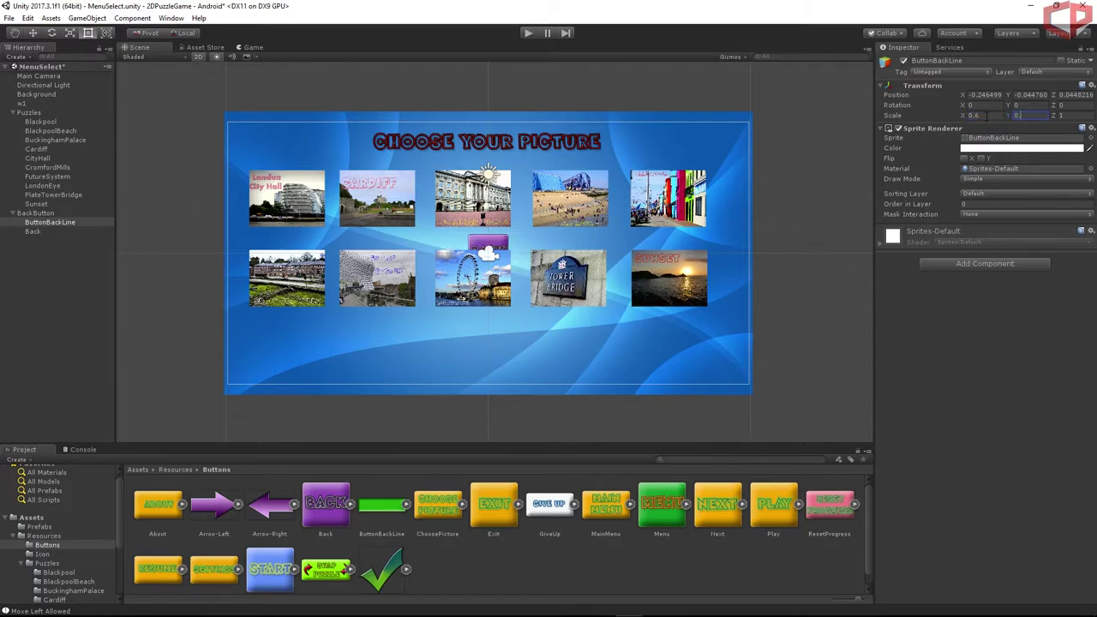
pyautogui.write('.6')
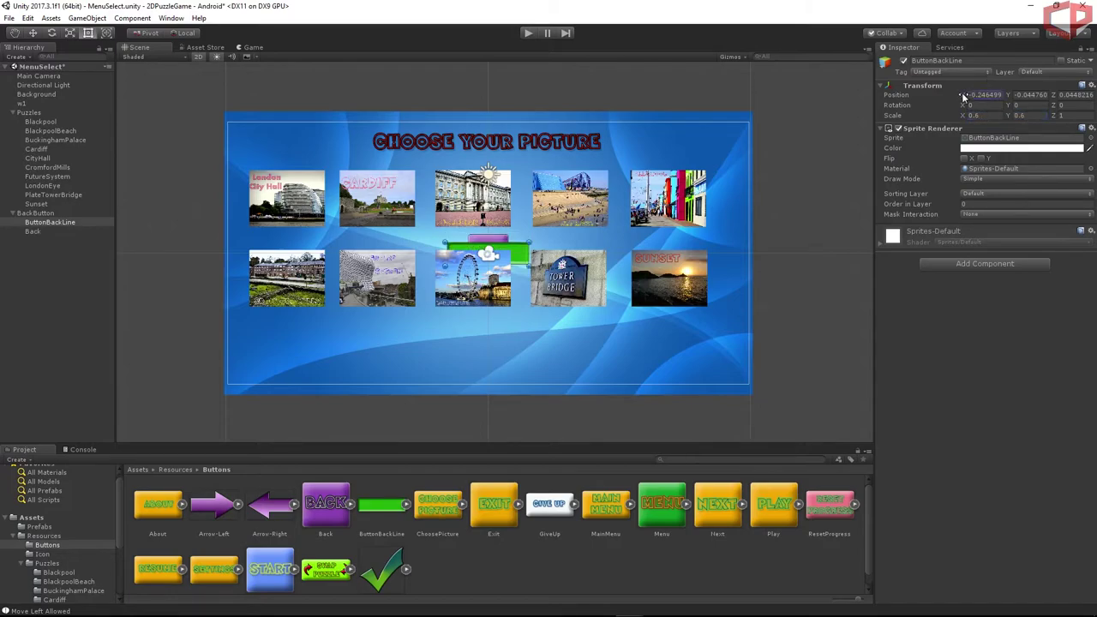
pyautogui.moveTo(964, 96); pyautogui.dragTo(1046, 169)
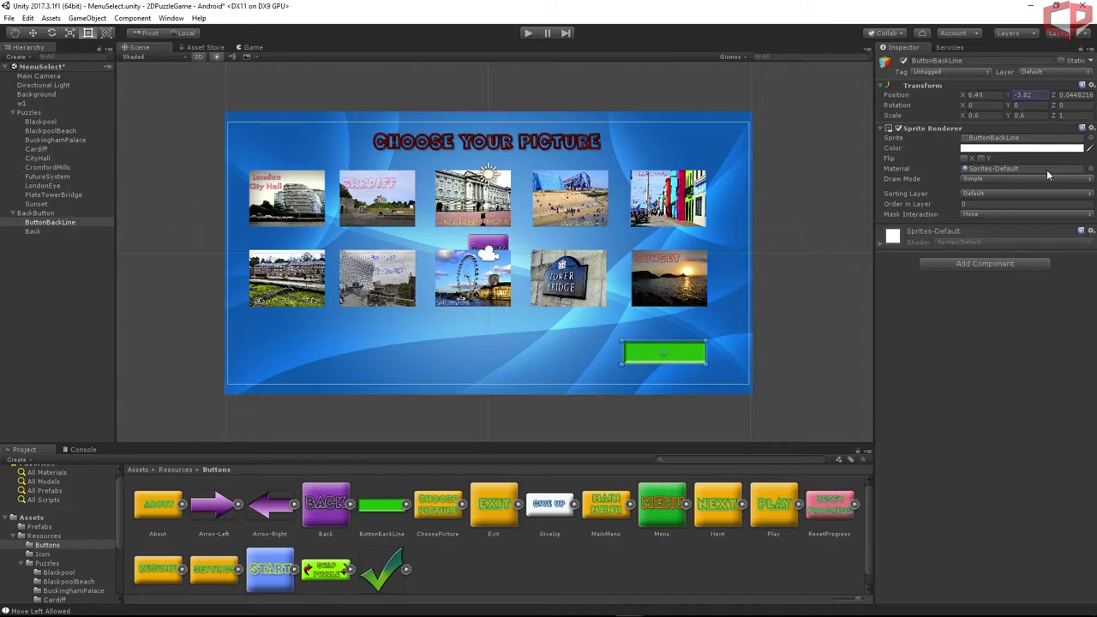
pyautogui.moveTo(964, 96); pyautogui.dragTo(987, 103)
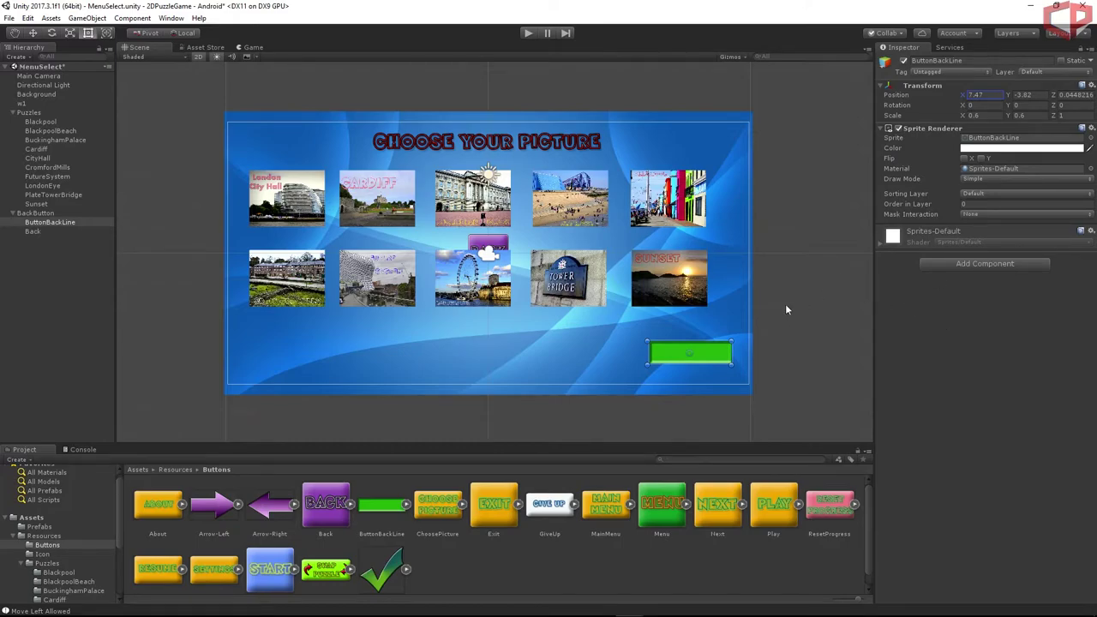
# Scale the Back sprite to 0.8 by 0.8.
pyautogui.click(38, 231)
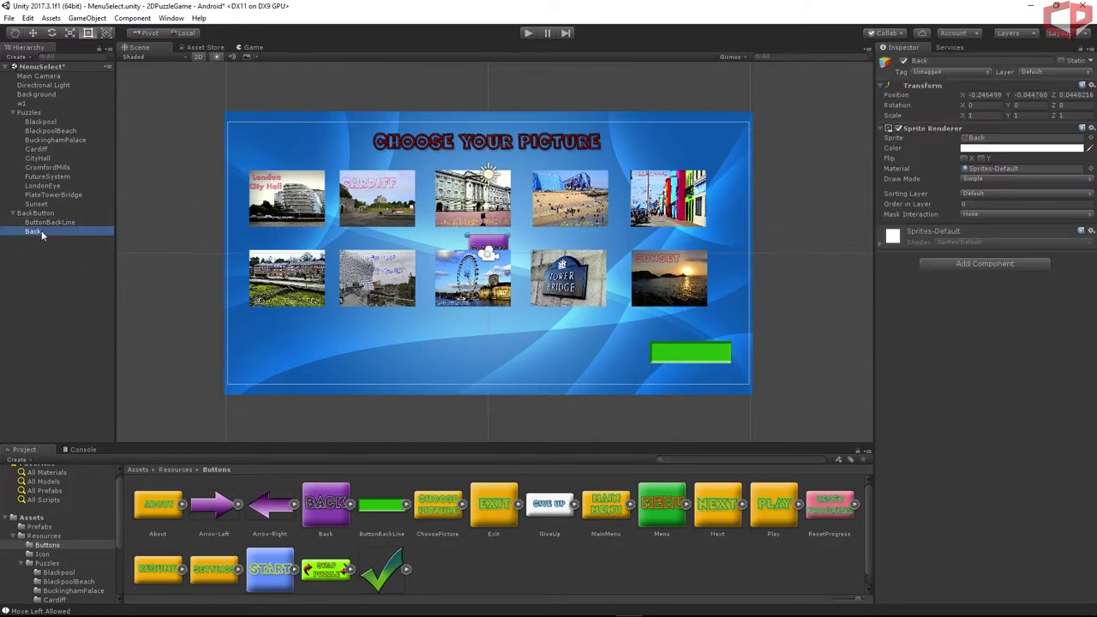
pyautogui.click(974, 114)
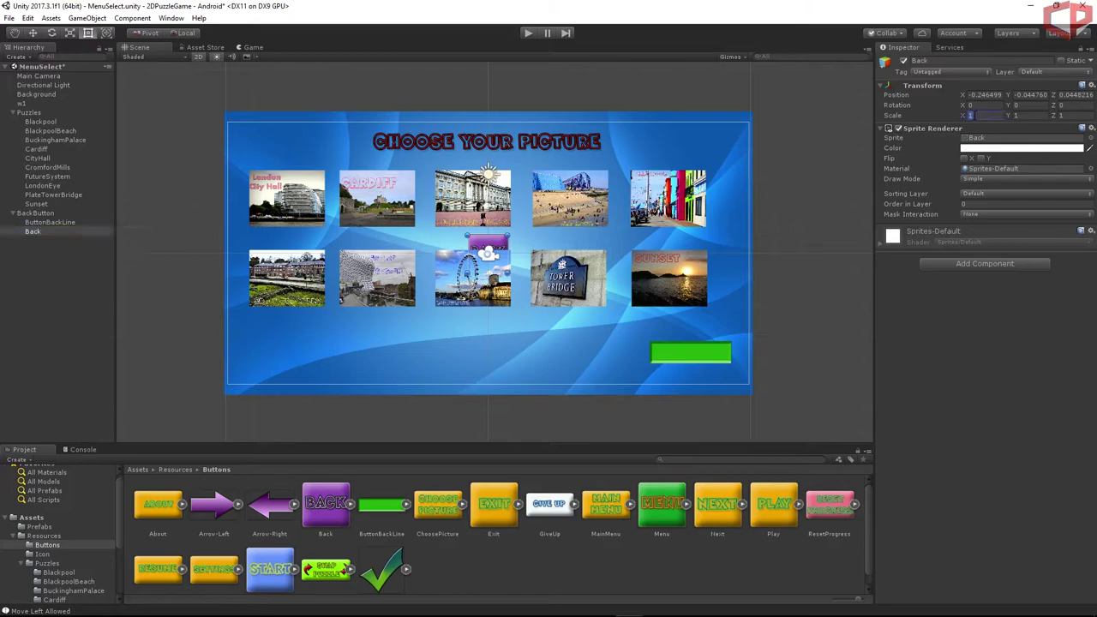
pyautogui.write('0.8')
pyautogui.press('Tab')
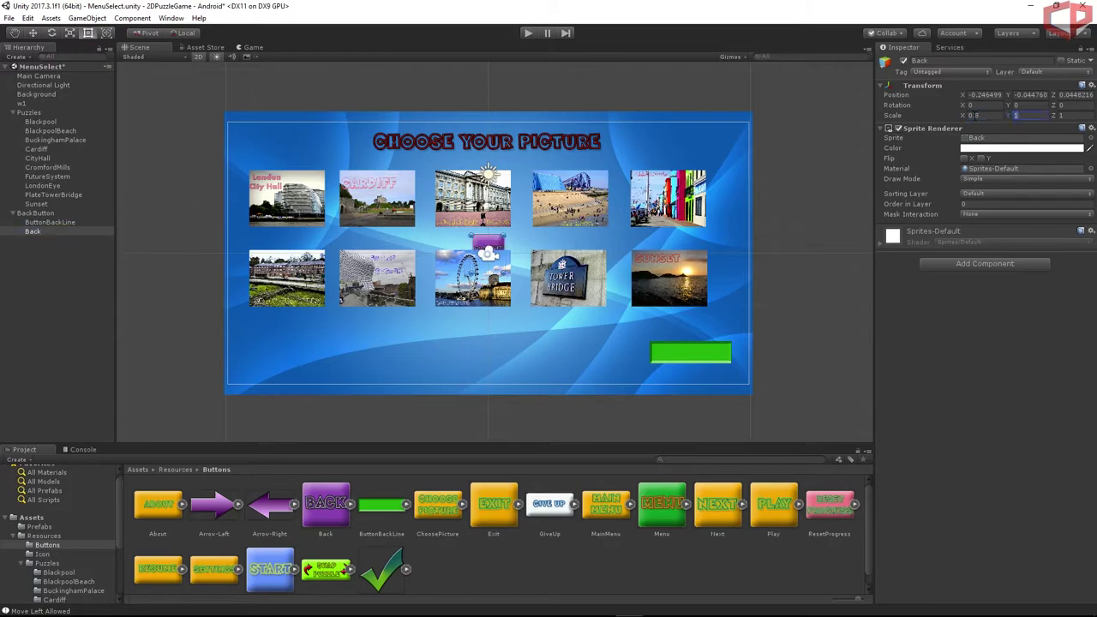
pyautogui.write('0.8')
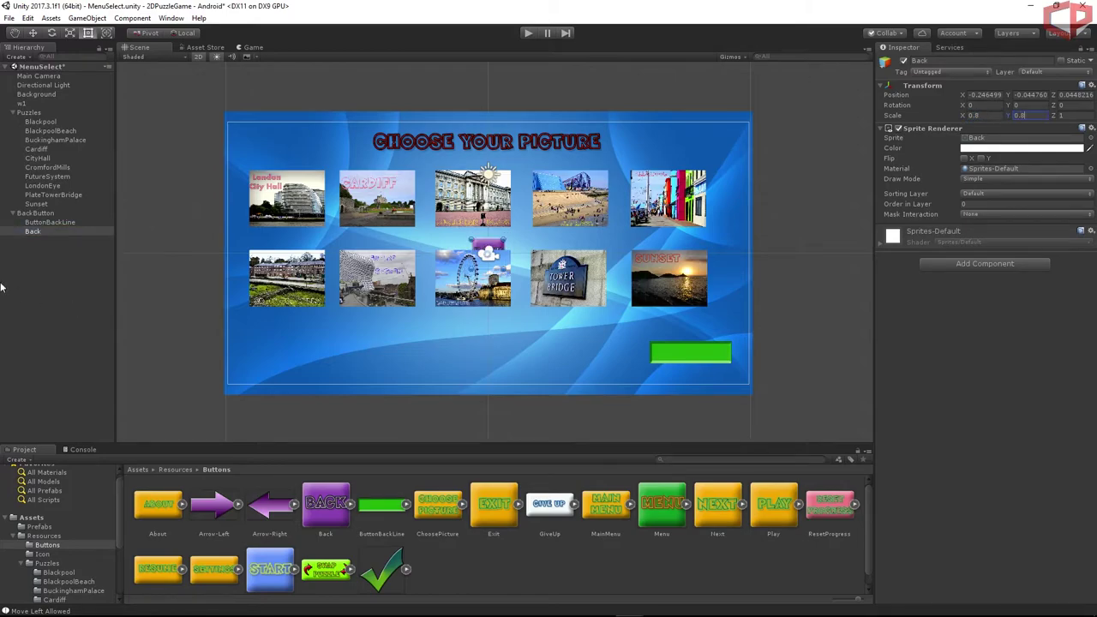
# Place Back on the green bar at Y -3.82, Z -1, then nudge X to 6.51.
pyautogui.click(31, 224)
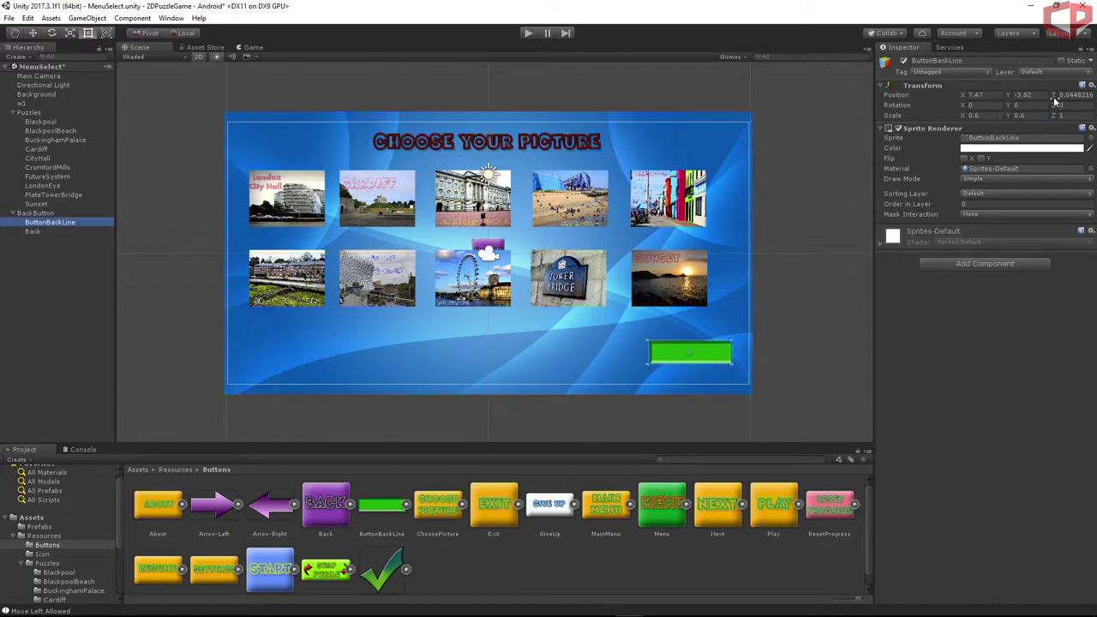
pyautogui.click(1034, 95)
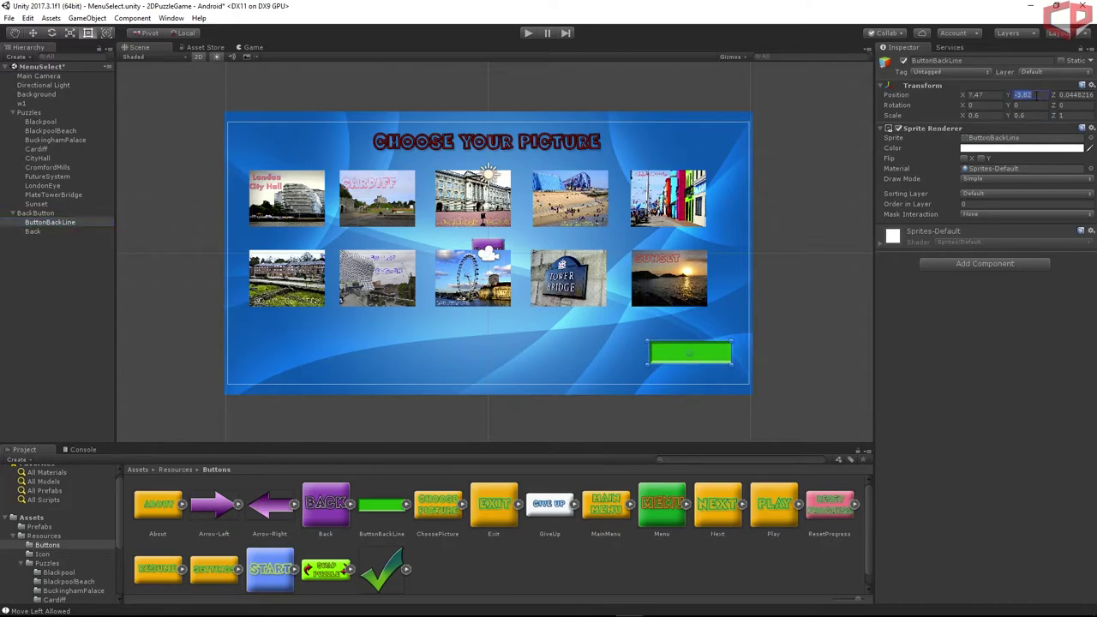
pyautogui.click(33, 232)
pyautogui.click(1025, 94)
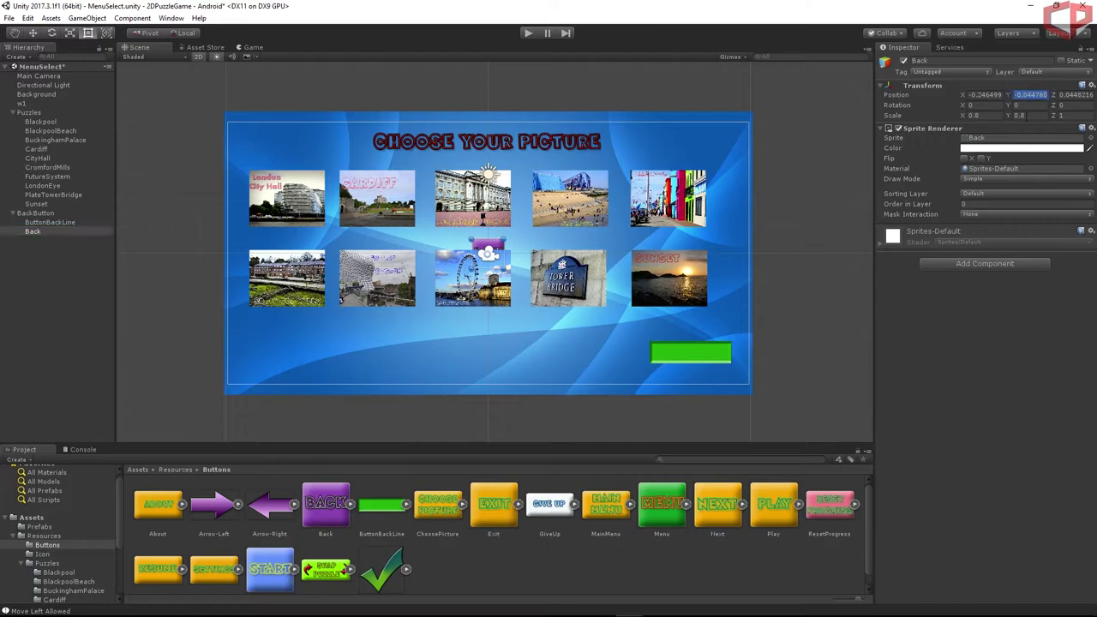
pyautogui.write('-3.02')
pyautogui.moveTo(964, 94); pyautogui.dragTo(1016, 114)
pyautogui.click(1072, 95)
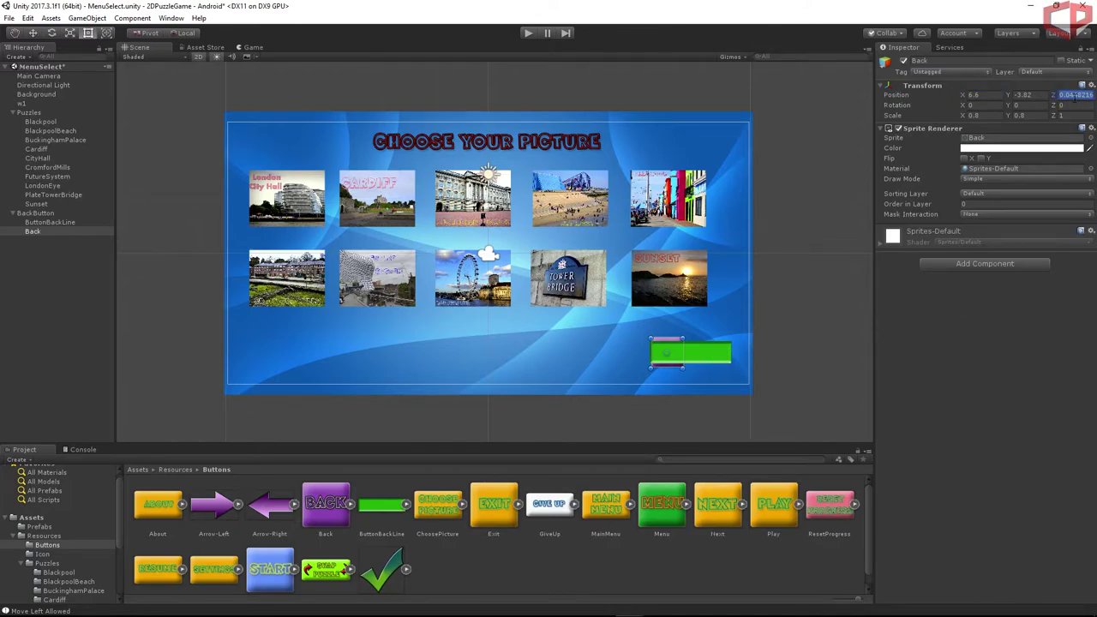
pyautogui.write('1')
pyautogui.press('Return')
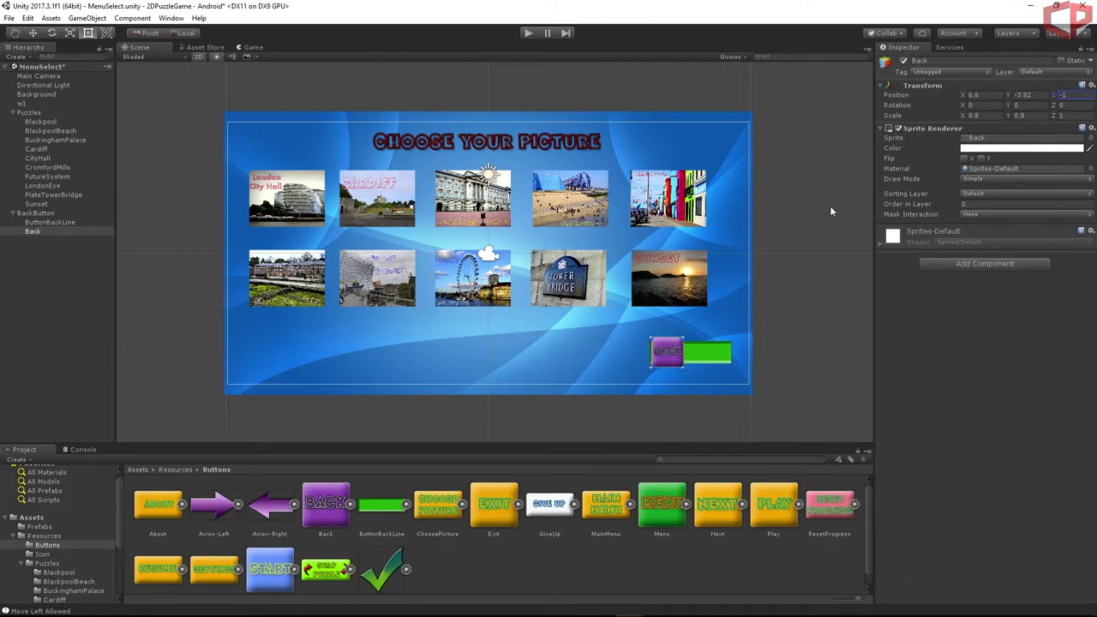
pyautogui.click(964, 97)
pyautogui.moveTo(964, 97); pyautogui.dragTo(960, 99)
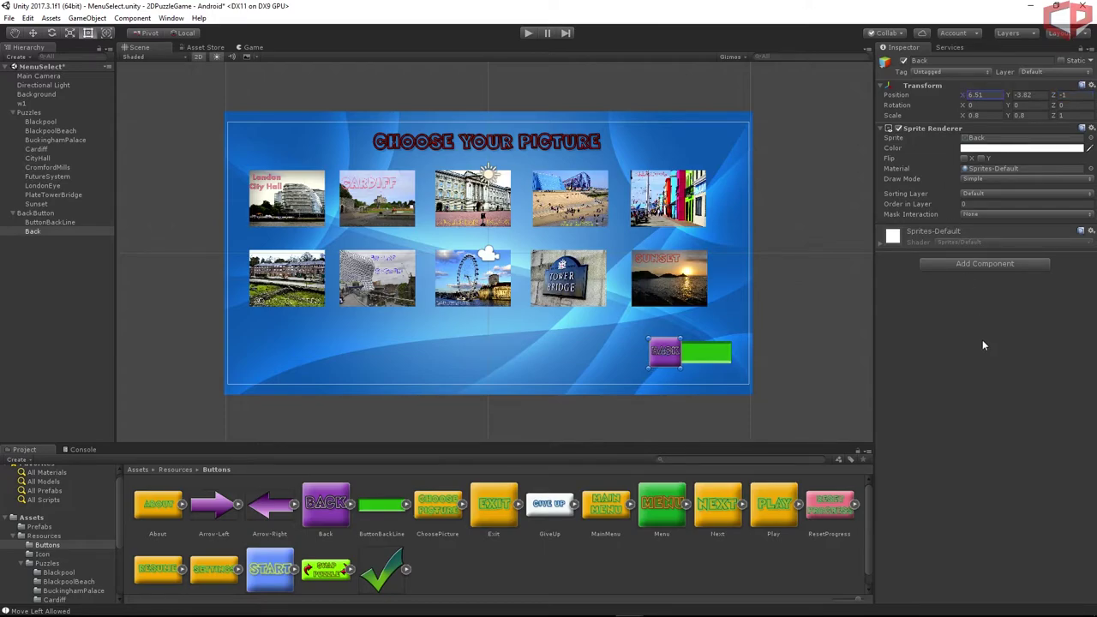
# Select the Blackpool and Sunset column and shift it right.
pyautogui.click(64, 274)
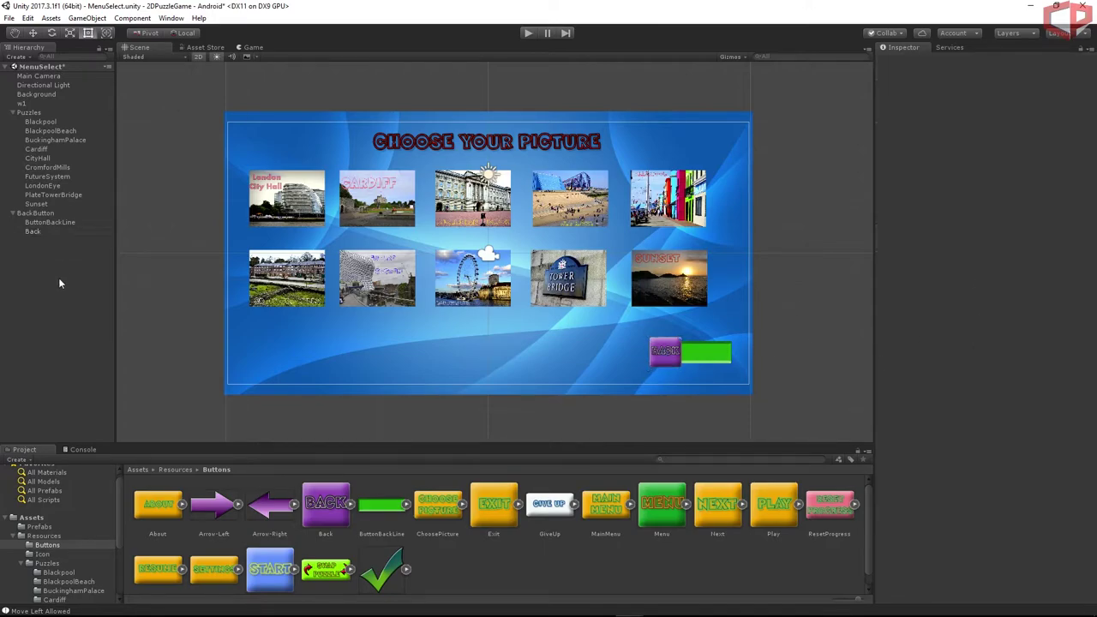
pyautogui.click(13, 212)
pyautogui.click(41, 125)
pyautogui.keyDown('shift'); pyautogui.click(36, 204); pyautogui.keyUp('shift')
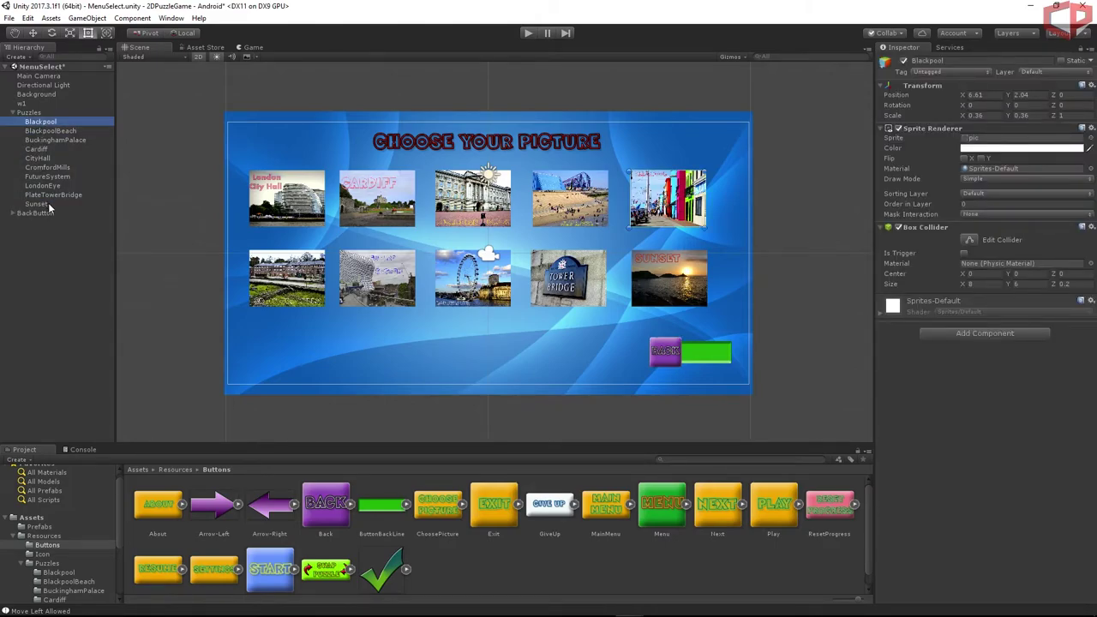
pyautogui.click(565, 279)
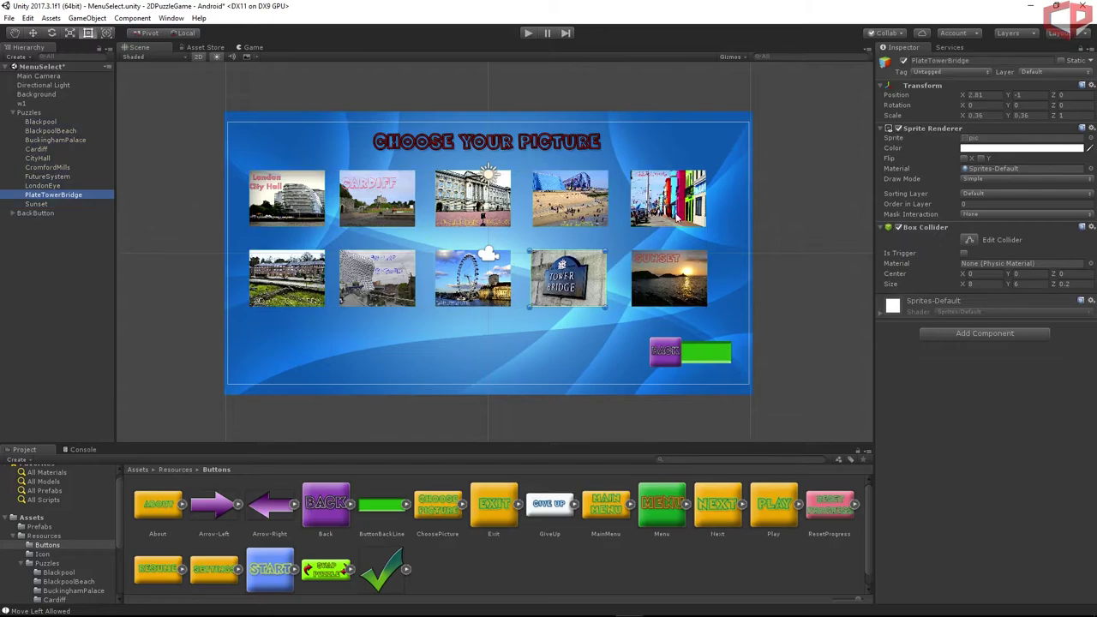
pyautogui.click(674, 210)
pyautogui.keyDown('shift'); pyautogui.click(671, 288); pyautogui.keyUp('shift')
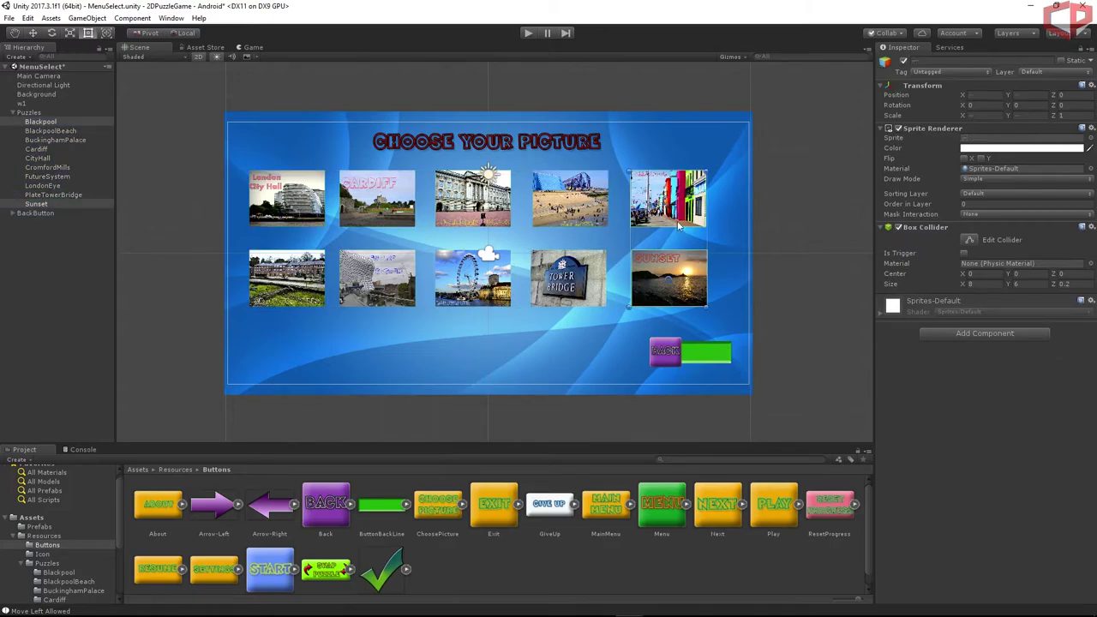
pyautogui.moveTo(960, 96); pyautogui.dragTo(970, 99)
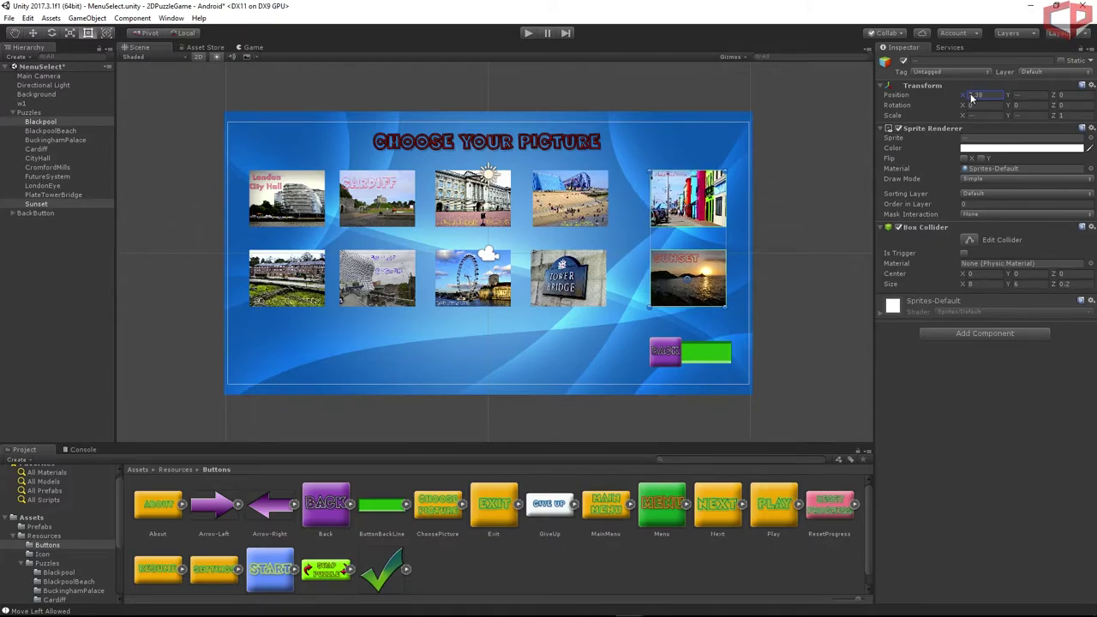
# Shift the BlackpoolBeach and PlateTowerBridge column right to X 3.64.
pyautogui.click(579, 225)
pyautogui.keyDown('shift'); pyautogui.click(572, 283); pyautogui.keyUp('shift')
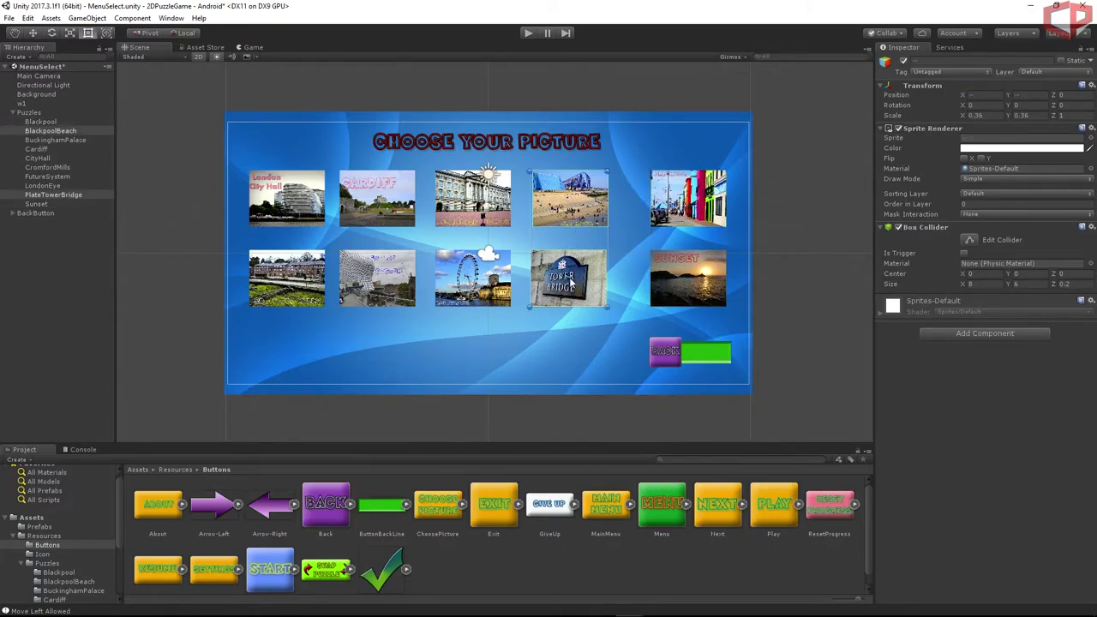
pyautogui.click(579, 196)
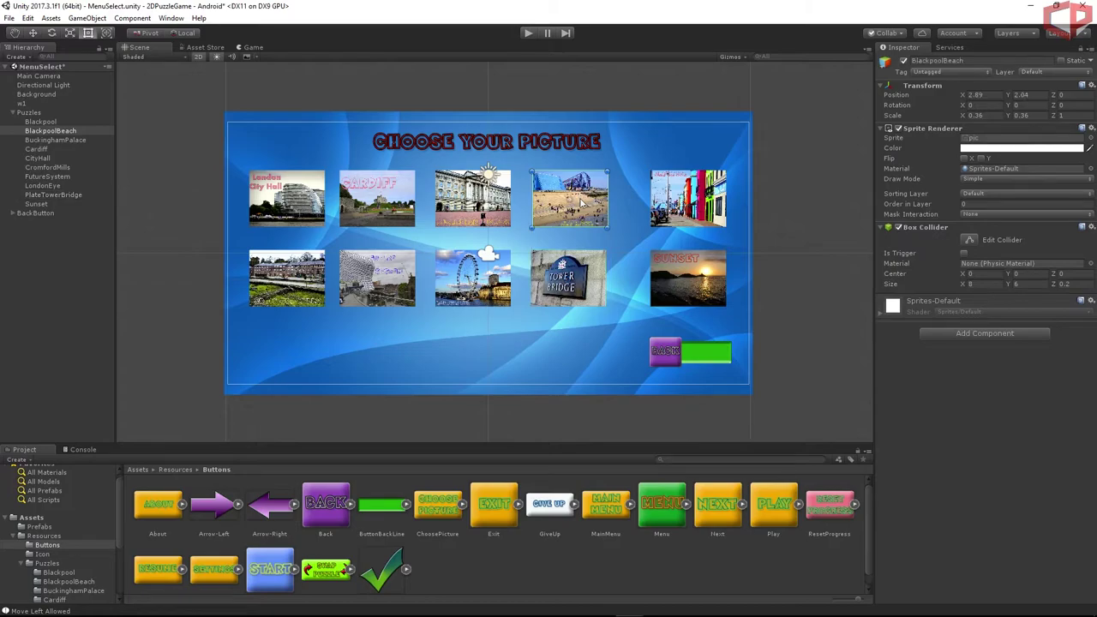
pyautogui.keyDown('shift'); pyautogui.click(590, 279); pyautogui.keyUp('shift')
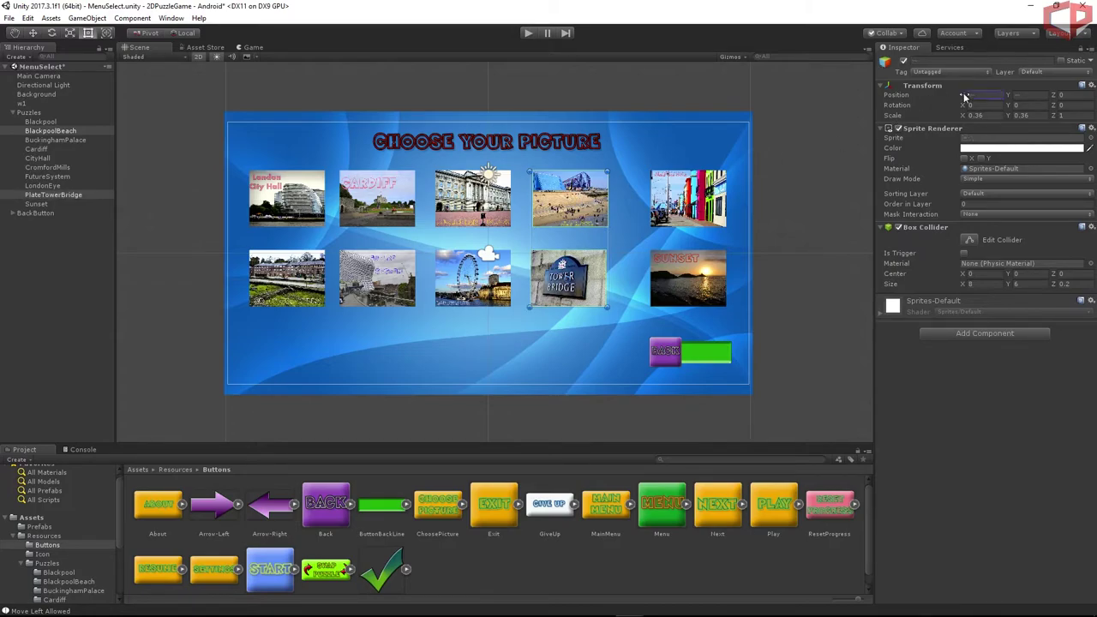
pyautogui.moveTo(964, 96); pyautogui.dragTo(972, 101)
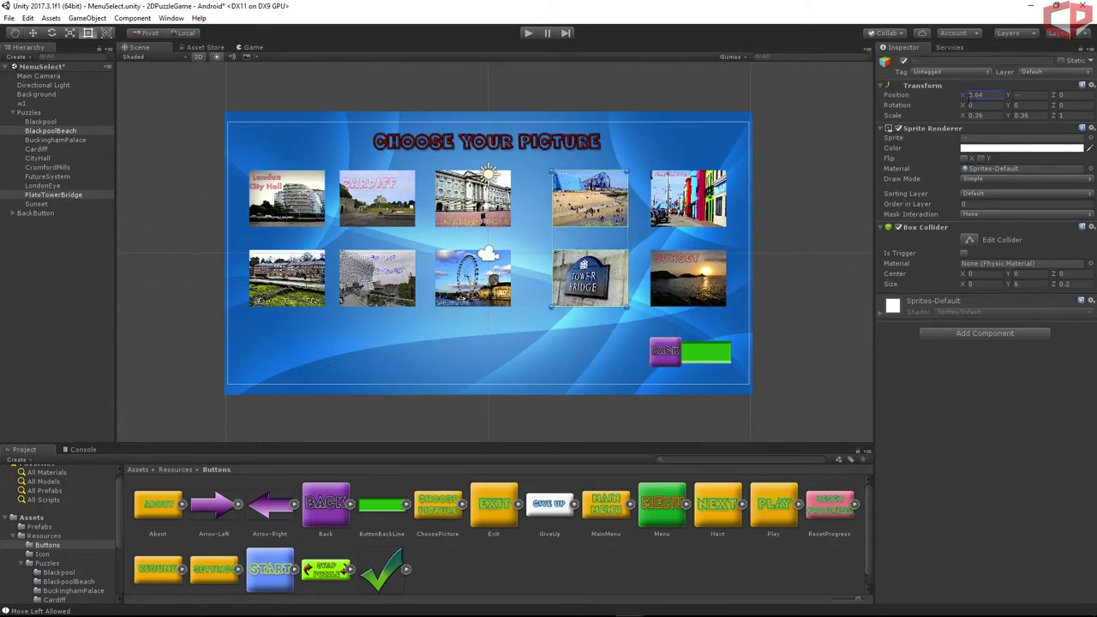
# Shift the BuckinghamPalace/LondonEye and Cardiff/FutureSystem columns right, Cardiff's to X -4.
pyautogui.click(488, 214)
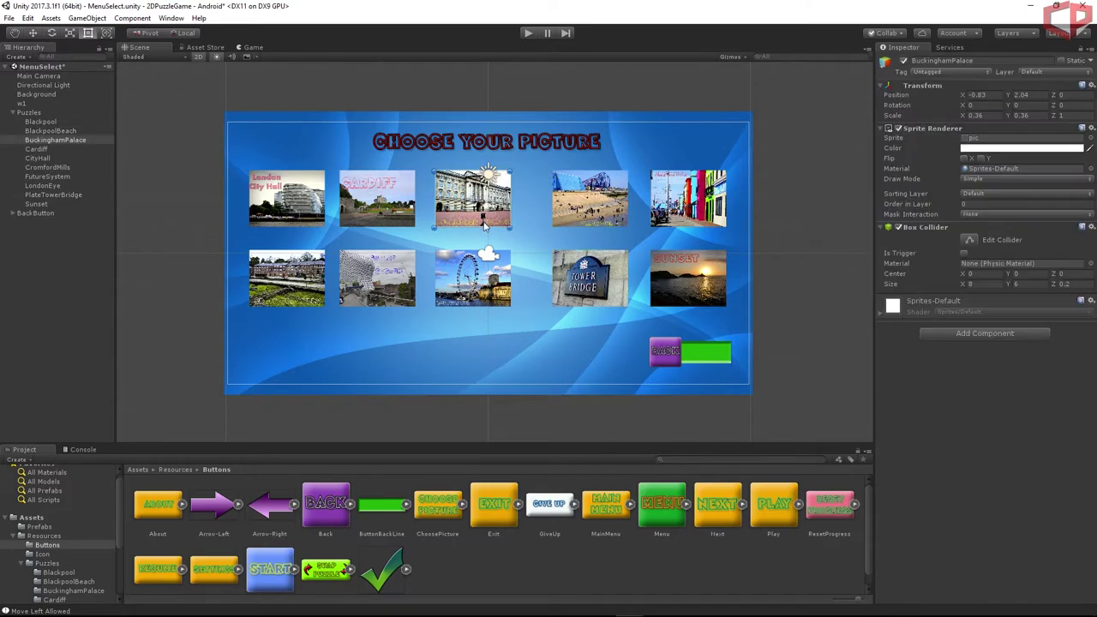
pyautogui.keyDown('shift'); pyautogui.click(490, 272); pyautogui.keyUp('shift')
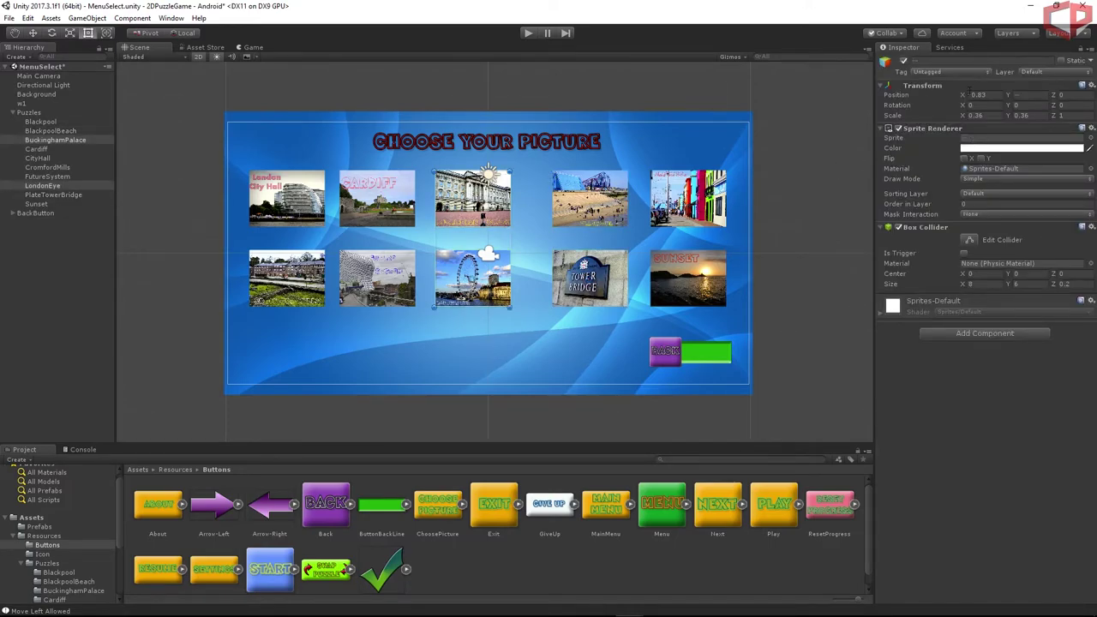
pyautogui.moveTo(966, 96); pyautogui.dragTo(977, 98)
pyautogui.click(372, 204)
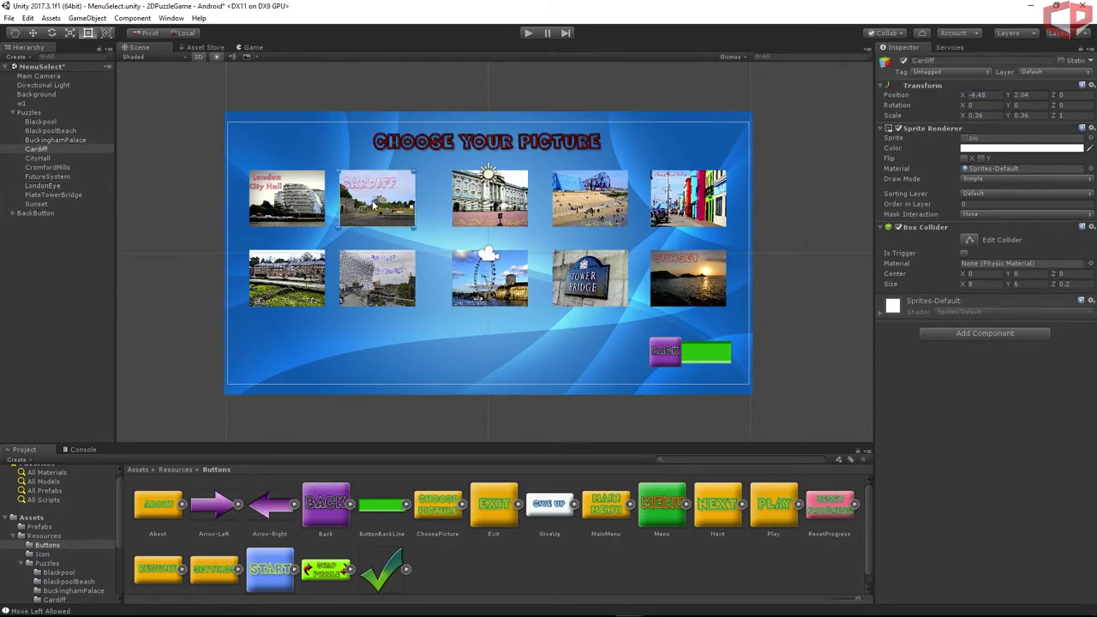
pyautogui.keyDown('shift'); pyautogui.click(390, 287); pyautogui.keyUp('shift')
pyautogui.moveTo(963, 97); pyautogui.dragTo(975, 95)
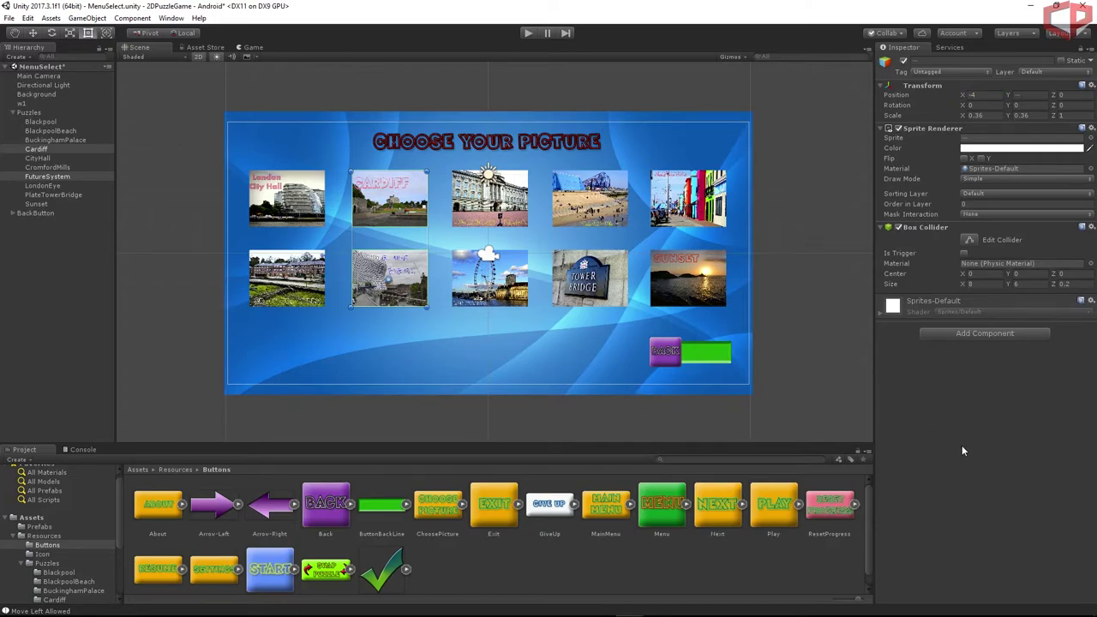
pyautogui.click(136, 379)
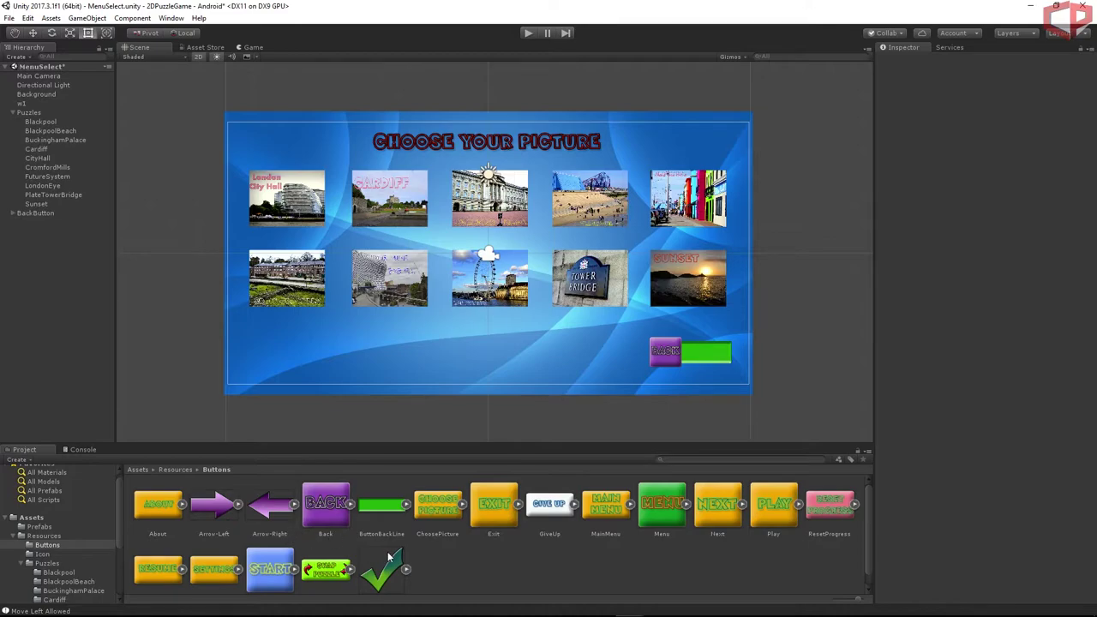
# Add the Arrow-Right and Arrow-Left sprites to the scene, each scaled 0.8.
pyautogui.click(274, 510)
pyautogui.moveTo(274, 510); pyautogui.dragTo(79, 303)
pyautogui.moveTo(216, 503); pyautogui.dragTo(47, 227)
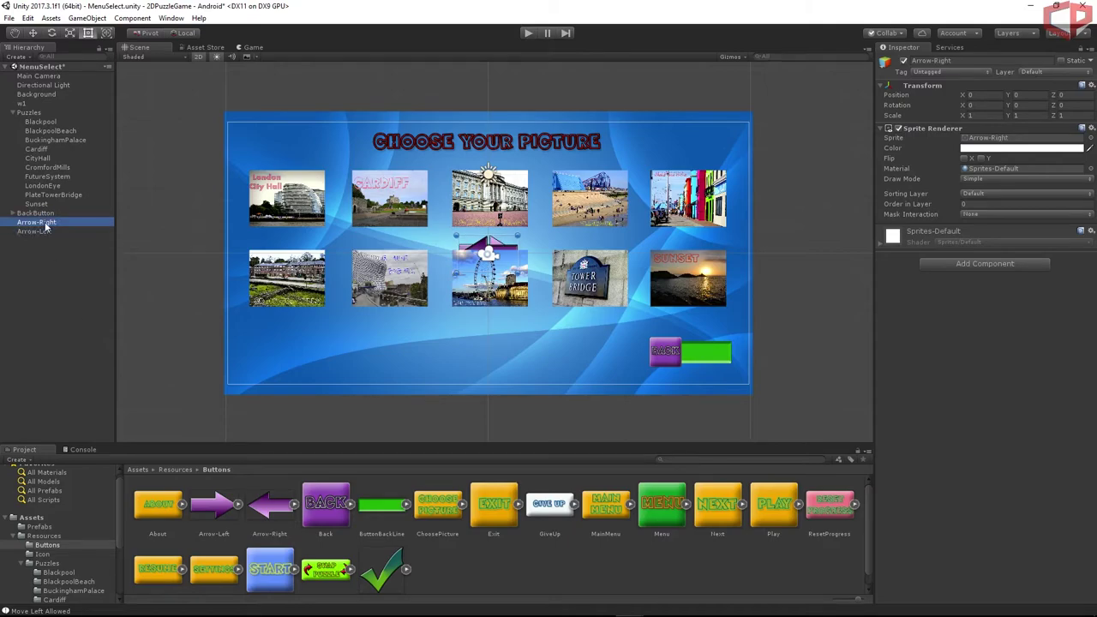
pyautogui.click(989, 114)
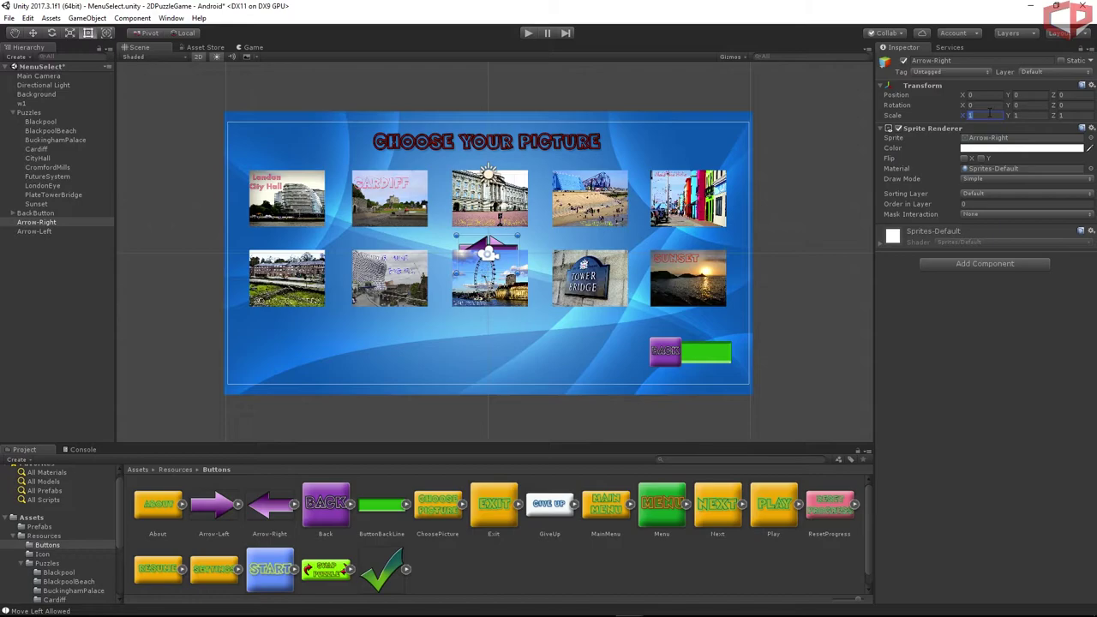
pyautogui.write('0.8')
pyautogui.click(43, 231)
pyautogui.click(989, 114)
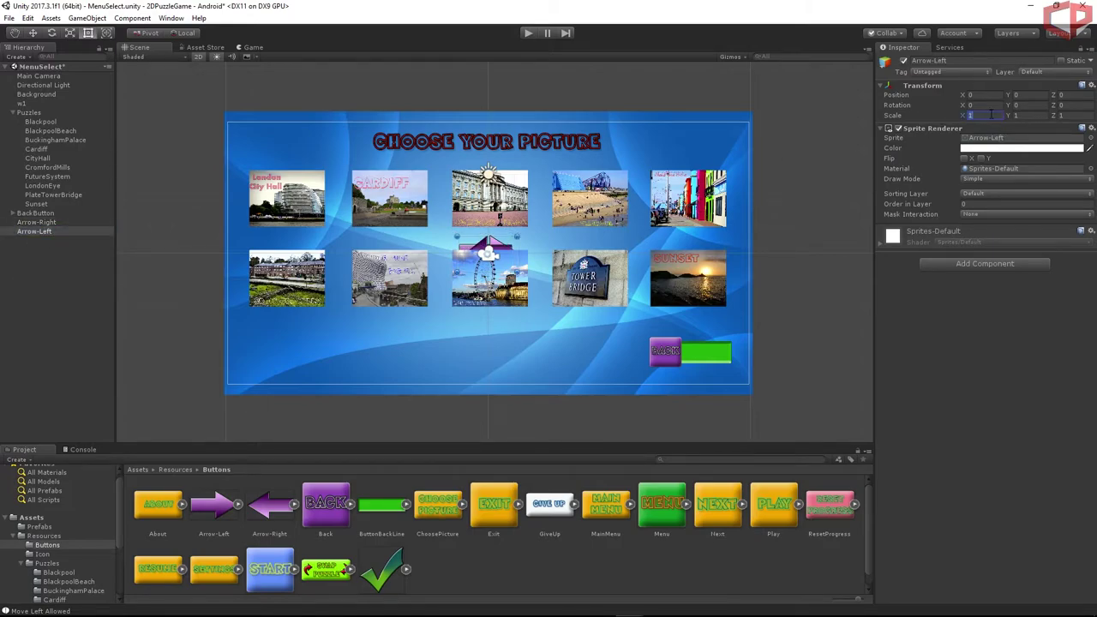
pyautogui.write('0.8')
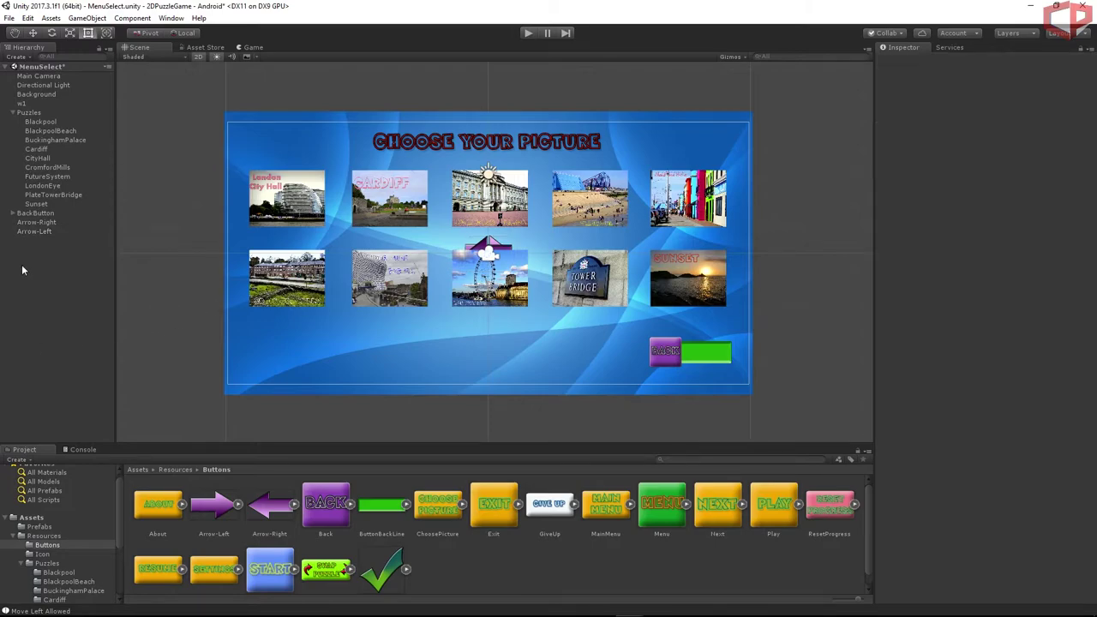
# Name the arrows Arrow-Left and Arrow-Right and slide the right arrow to the right.
pyautogui.click(34, 223)
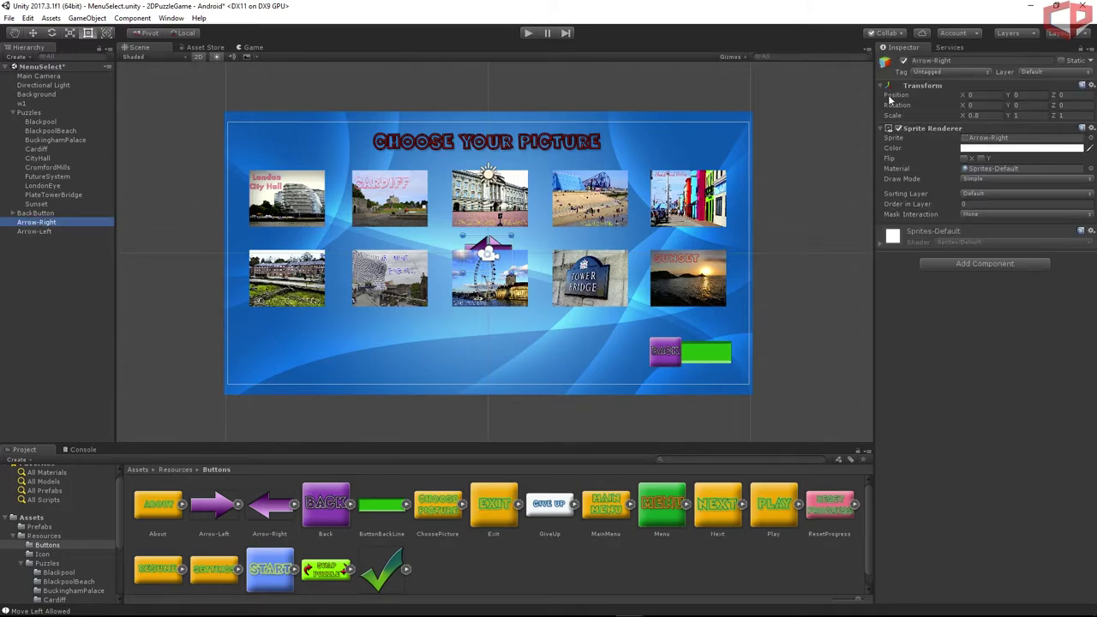
pyautogui.moveTo(1011, 100); pyautogui.dragTo(986, 101)
pyautogui.moveTo(979, 62); pyautogui.dragTo(935, 67)
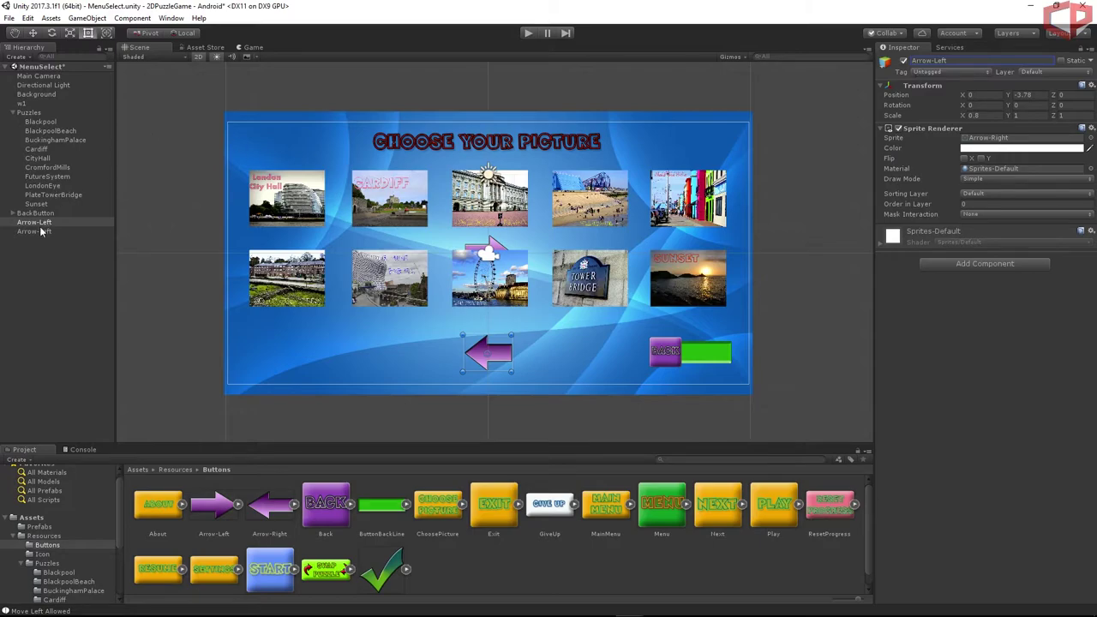
pyautogui.click(39, 230)
pyautogui.click(944, 60)
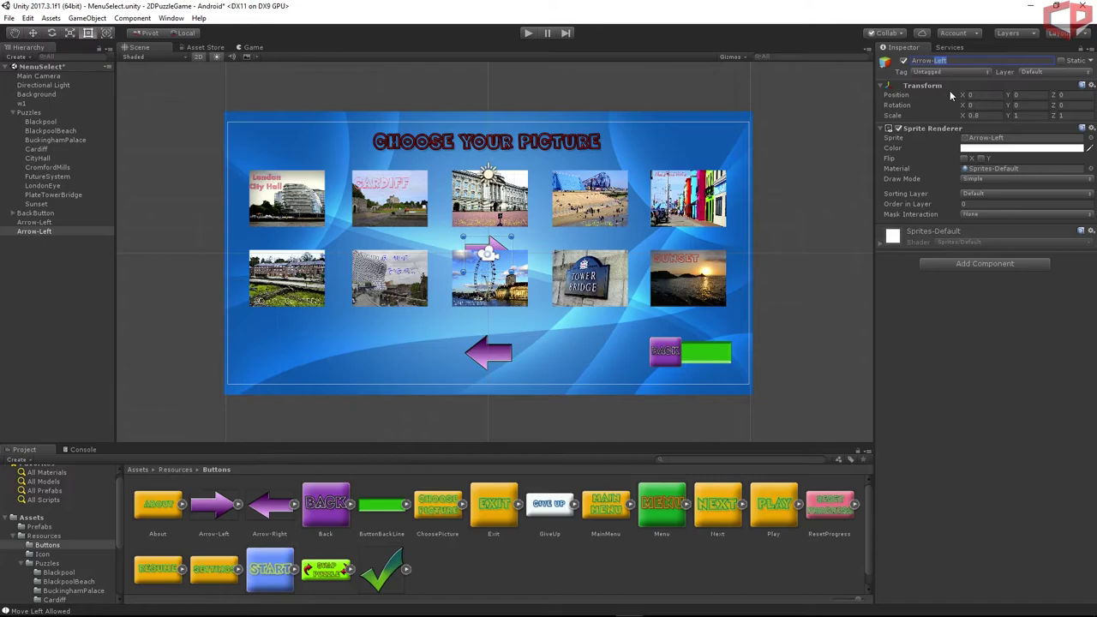
pyautogui.write('Righ')
pyautogui.moveTo(965, 96); pyautogui.dragTo(1010, 176)
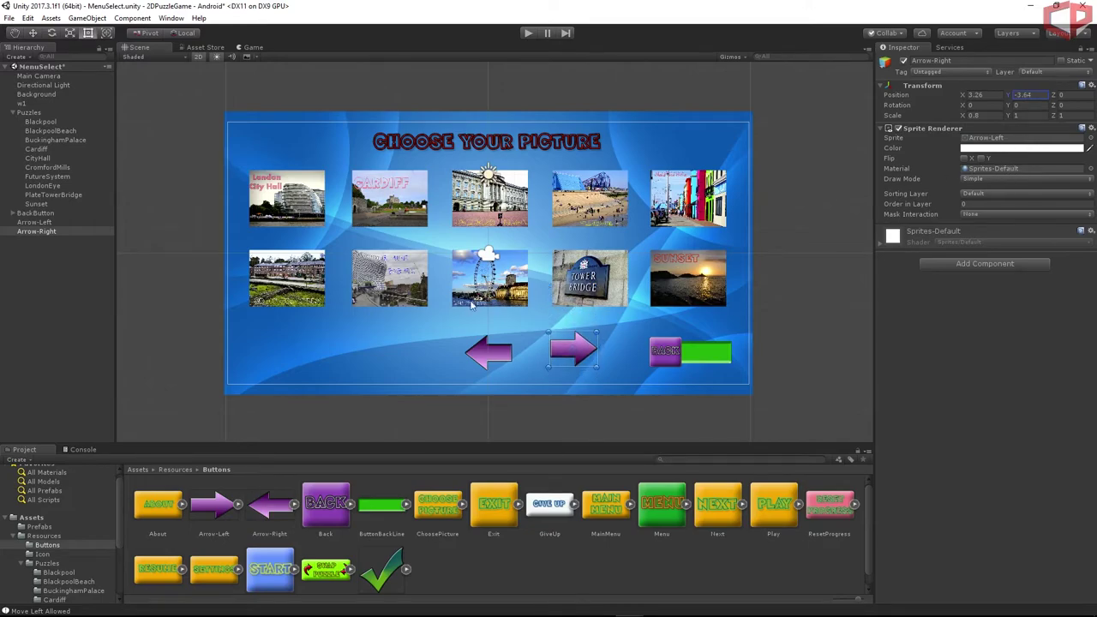
# Give the arrows the back line's vertical position of Y -3.82.
pyautogui.click(13, 213)
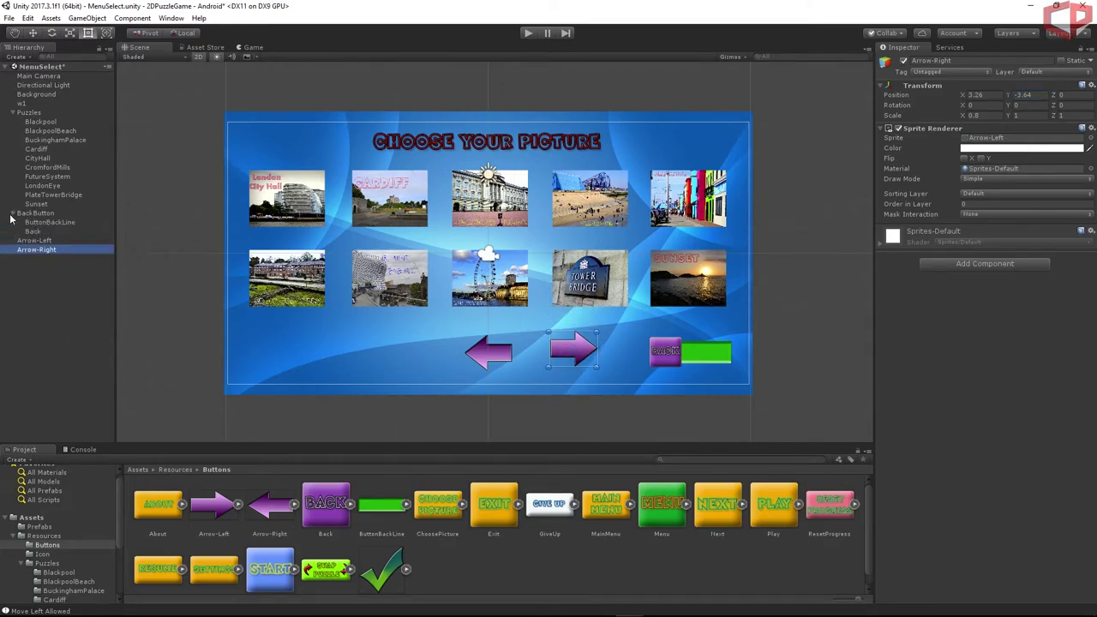
pyautogui.click(50, 222)
pyautogui.click(1022, 94)
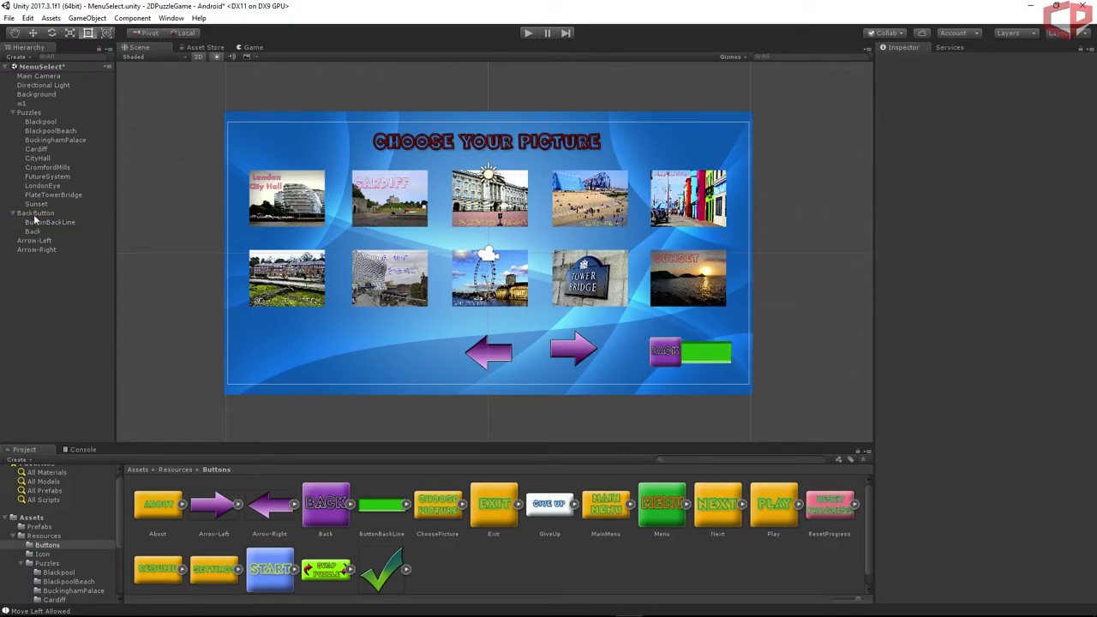
pyautogui.click(34, 240)
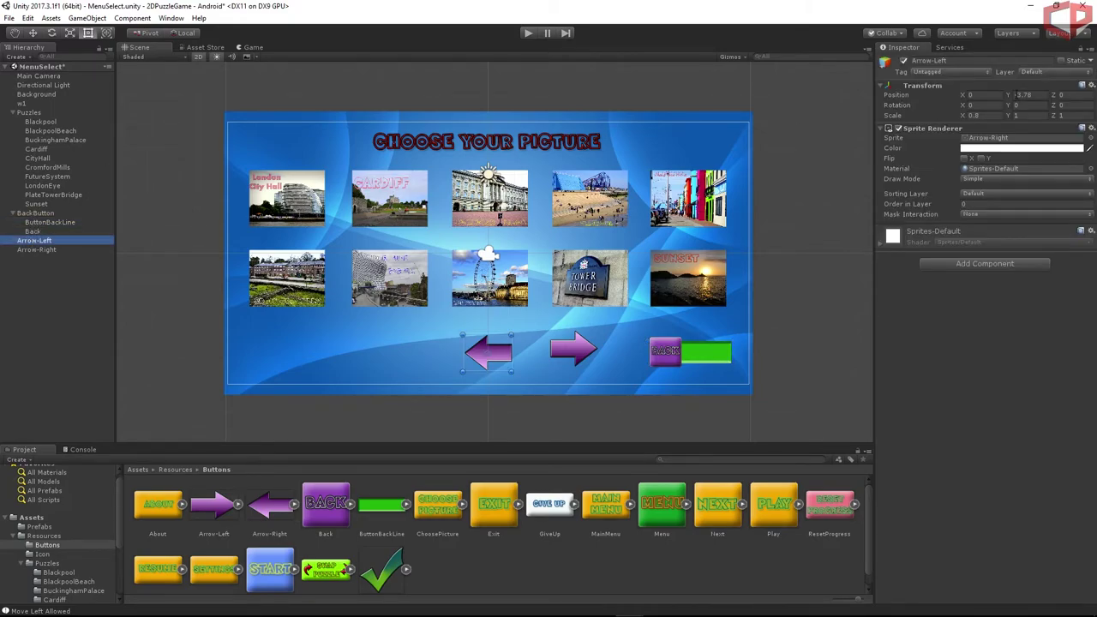
pyautogui.click(36, 256)
pyautogui.click(34, 250)
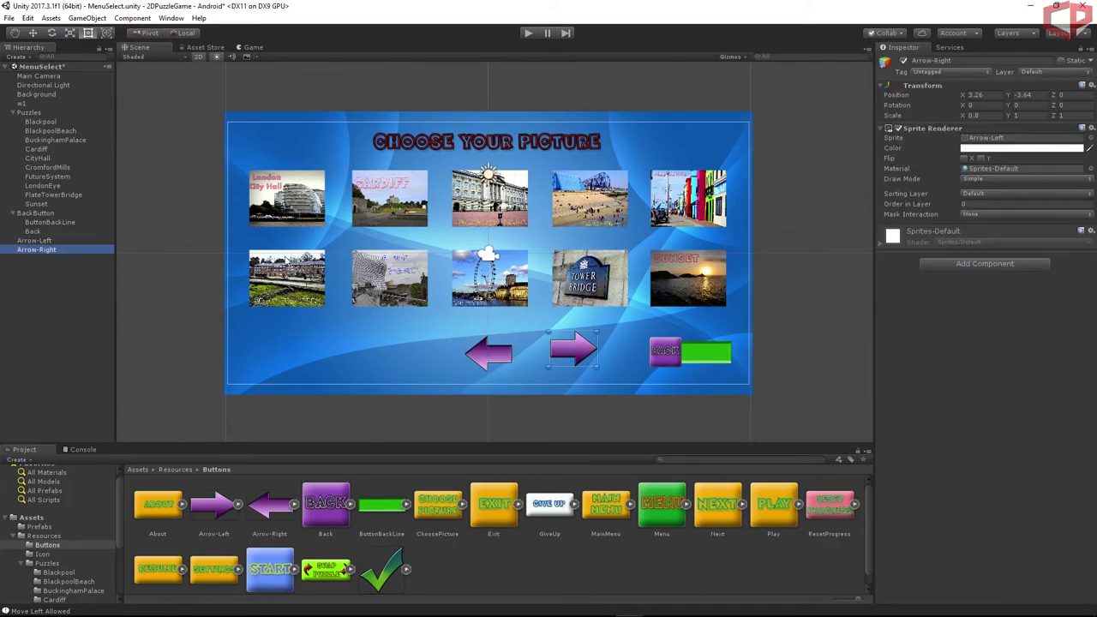
pyautogui.click(1023, 89)
pyautogui.click(1002, 85)
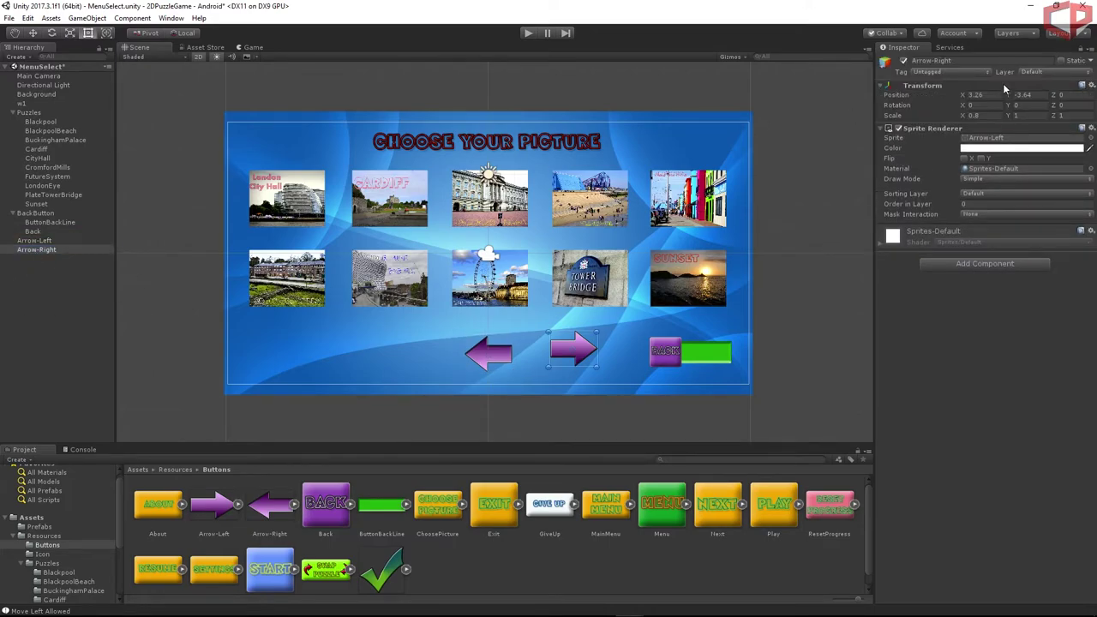
pyautogui.click(1022, 94)
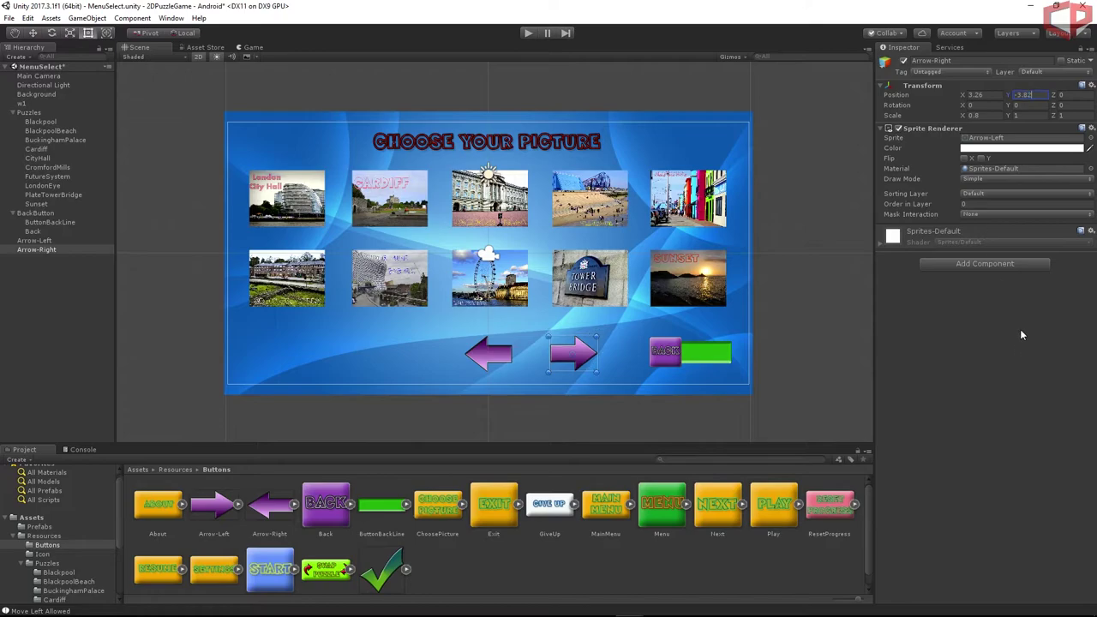
# Move Arrow-Left further left to X -5.1.
pyautogui.click(31, 283)
pyautogui.click(67, 241)
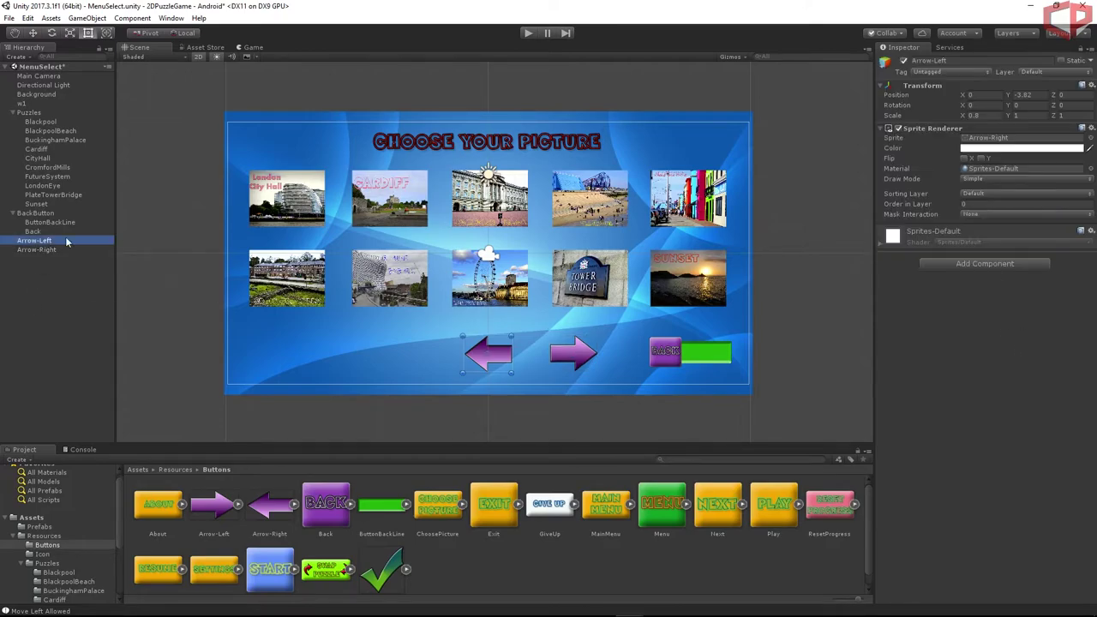
pyautogui.moveTo(961, 96); pyautogui.dragTo(863, 101)
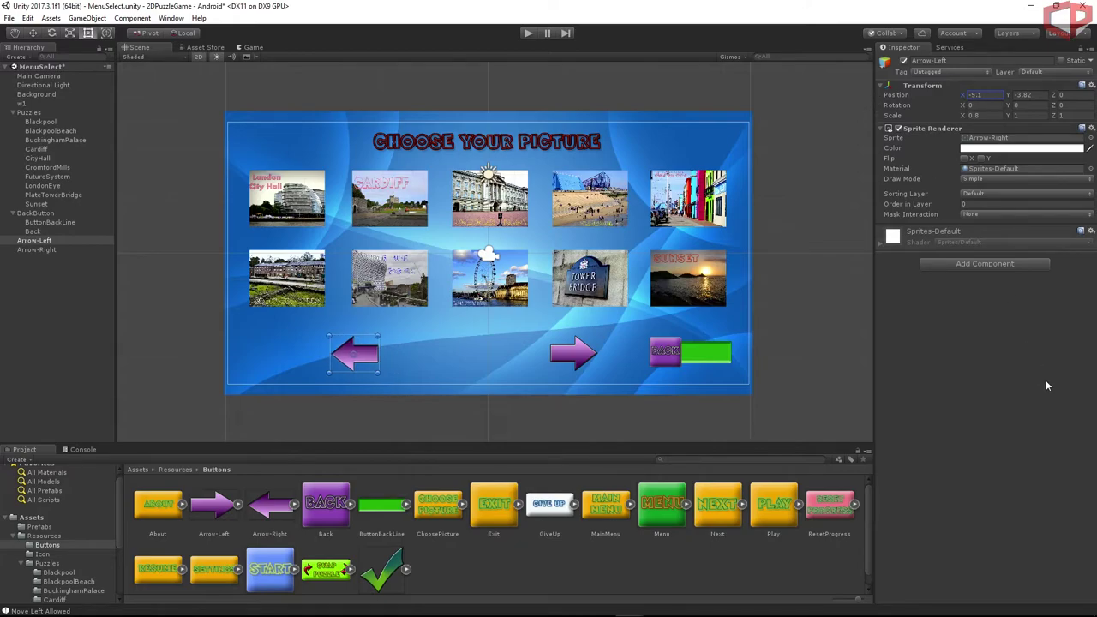
pyautogui.click(49, 331)
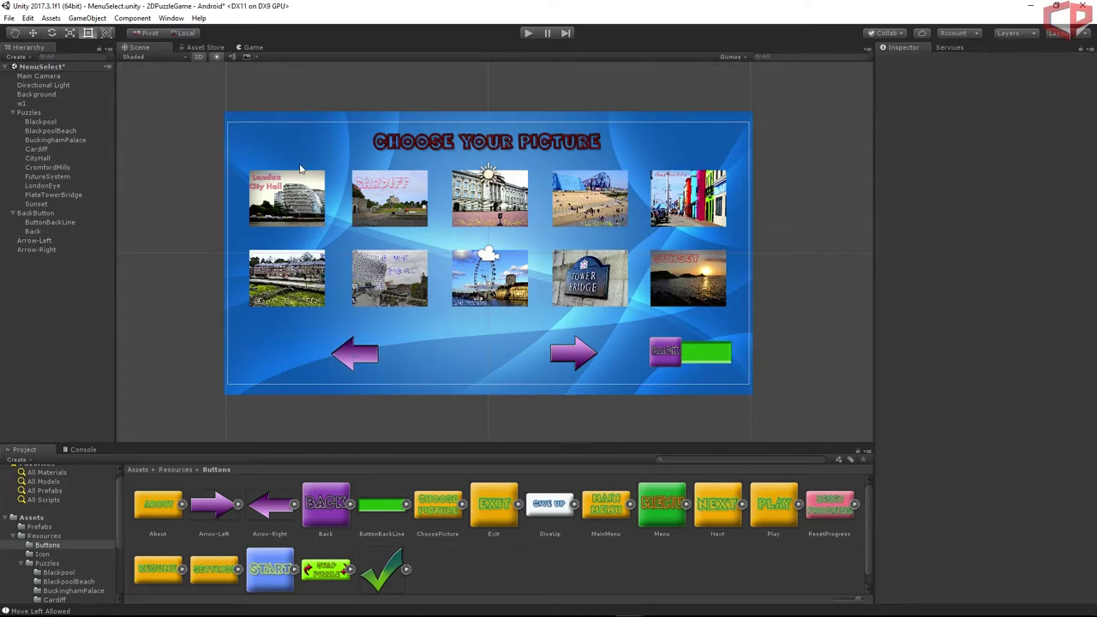
# Save the MenuSelect scene and the whole project.
pyautogui.click(9, 18)
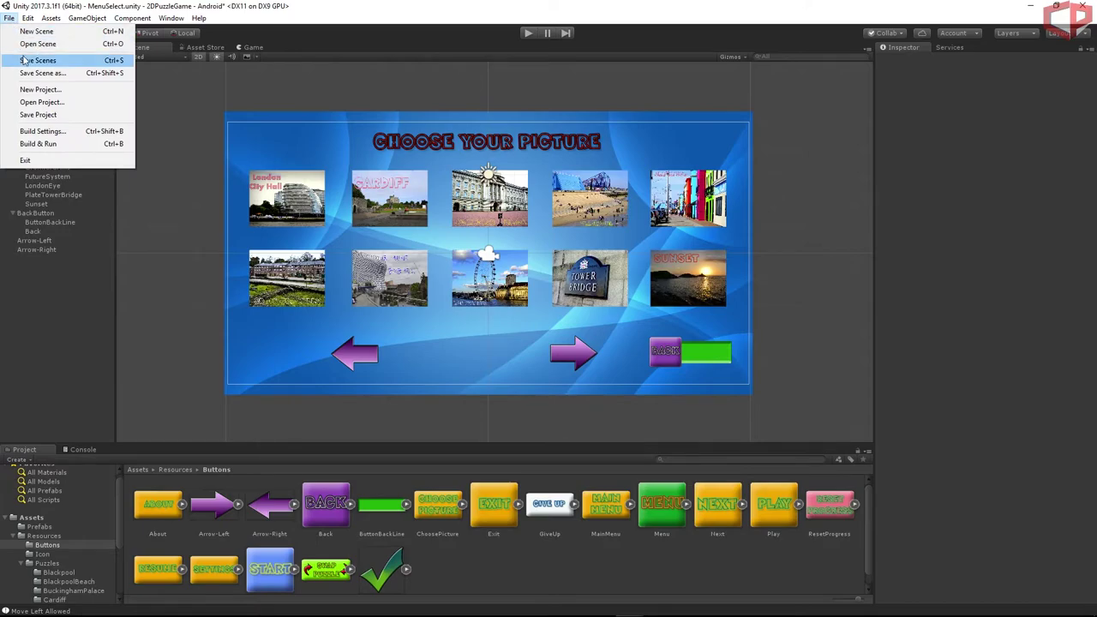
pyautogui.click(24, 60)
pyautogui.click(8, 18)
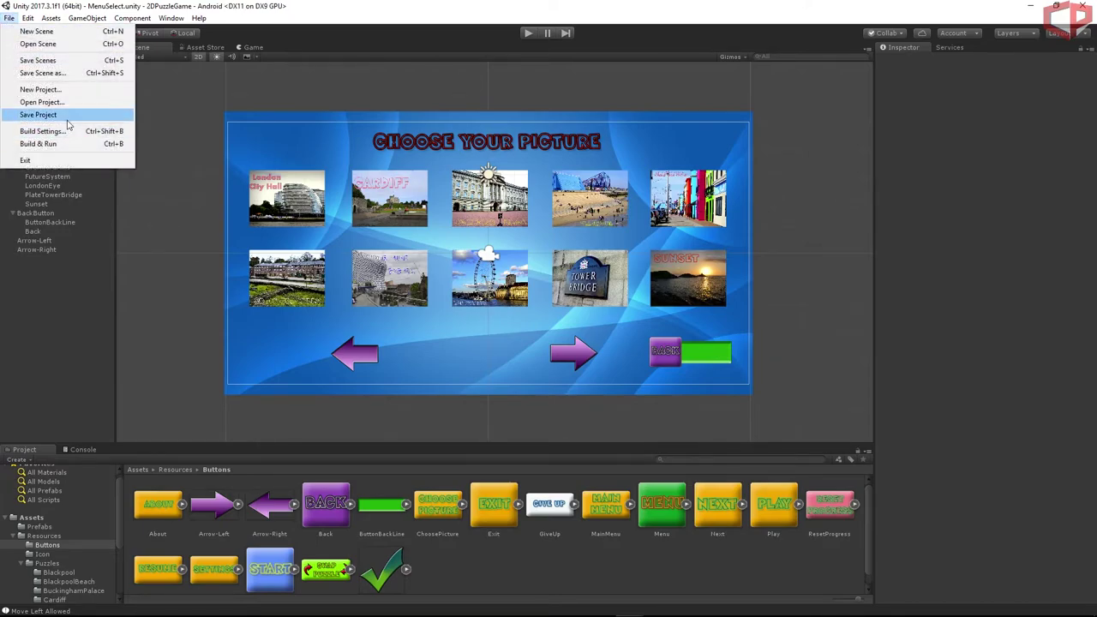
pyautogui.click(38, 112)
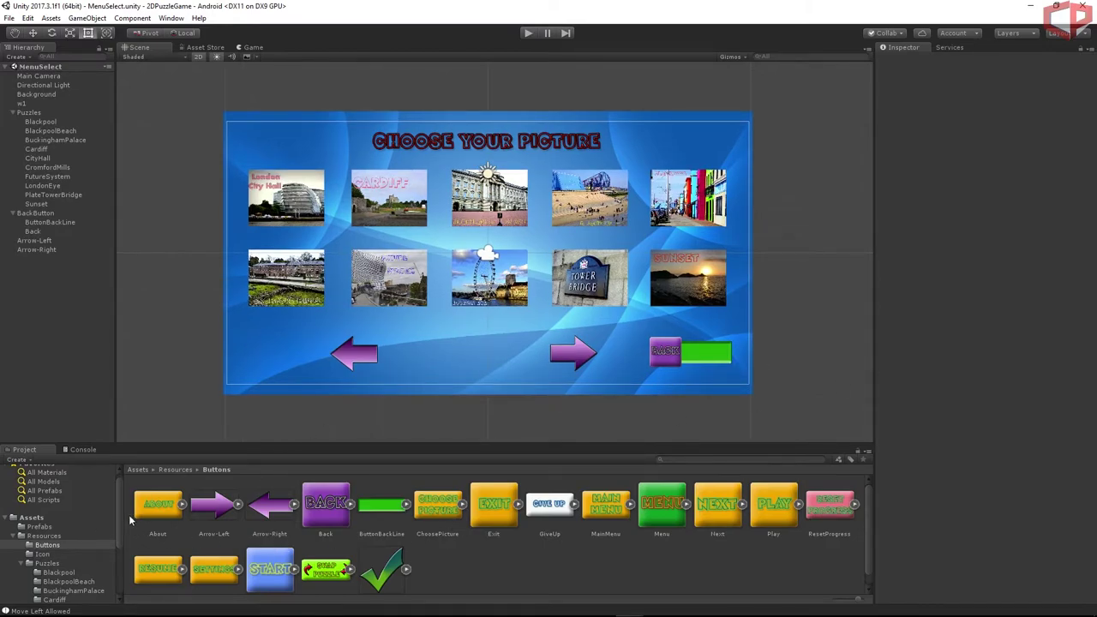
# Show the Scenes folder's GameScene and MenuSelect assets and bring up its actions menu.
pyautogui.scroll(-4, 86, 544)
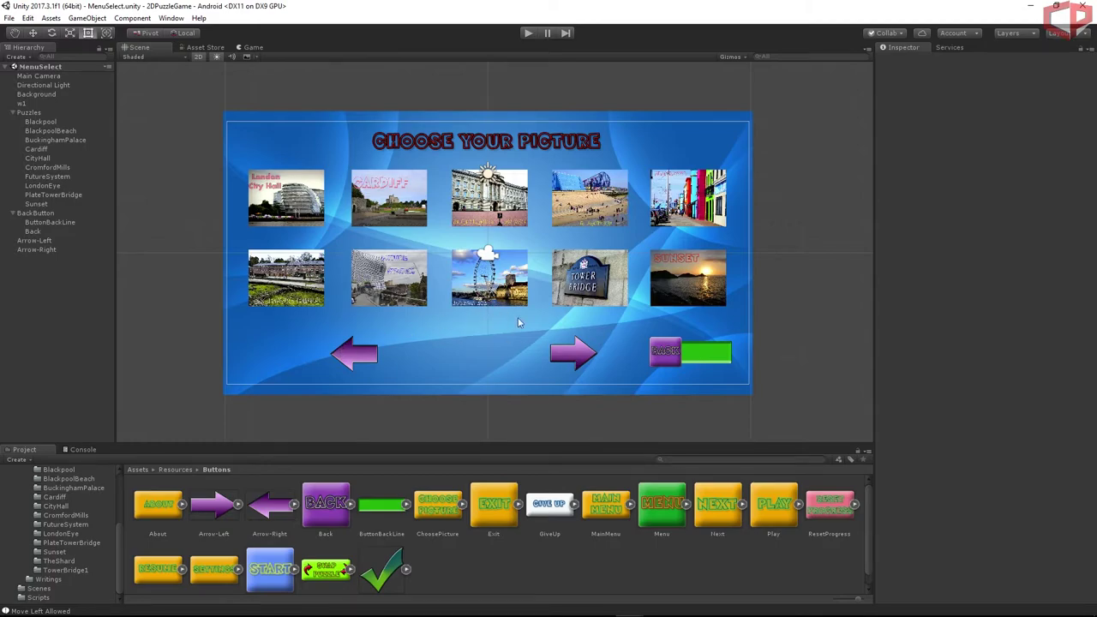
pyautogui.scroll(-1, 503, 556)
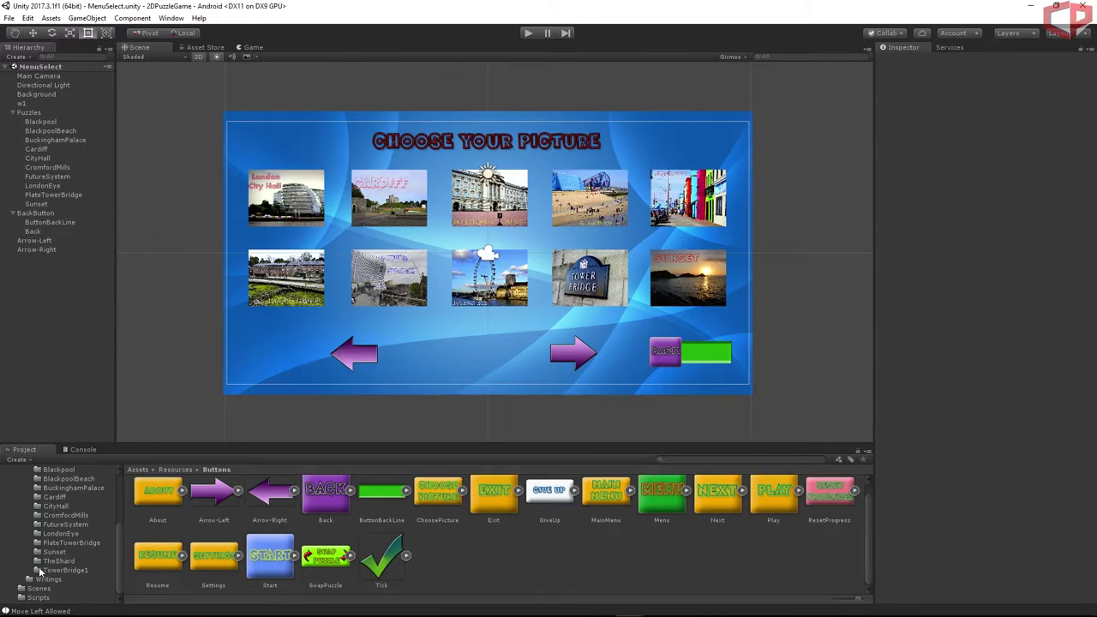
pyautogui.click(39, 589)
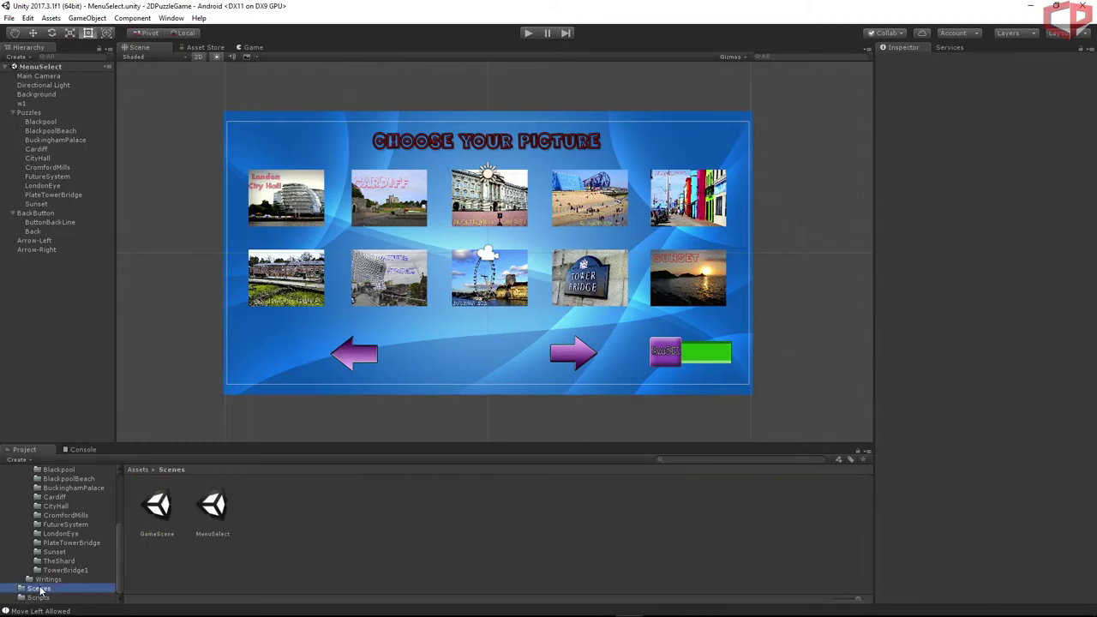
pyautogui.rightClick(460, 531)
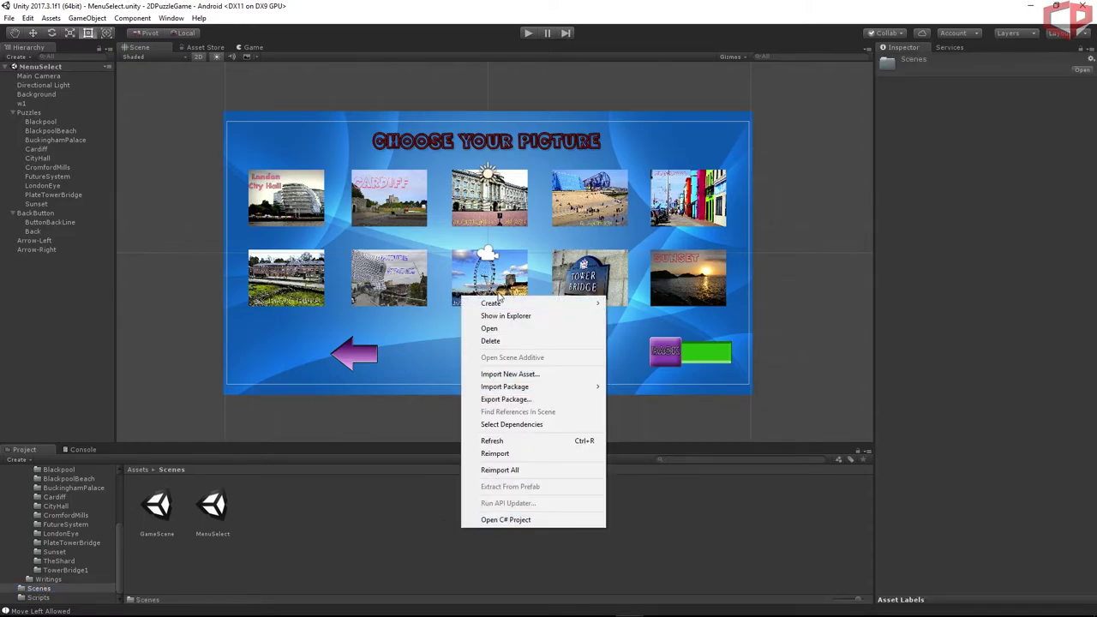
# In File Explorer's Scenes folder, copy the MenuSelect scene file and paste a duplicate.
pyautogui.click(504, 317)
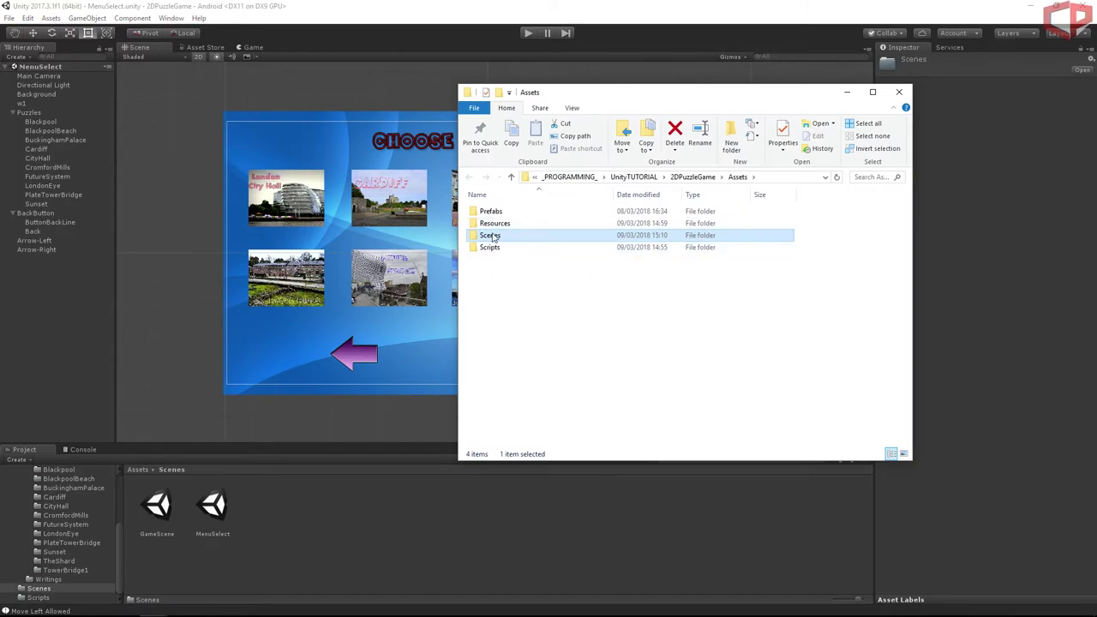
pyautogui.doubleClick(491, 235)
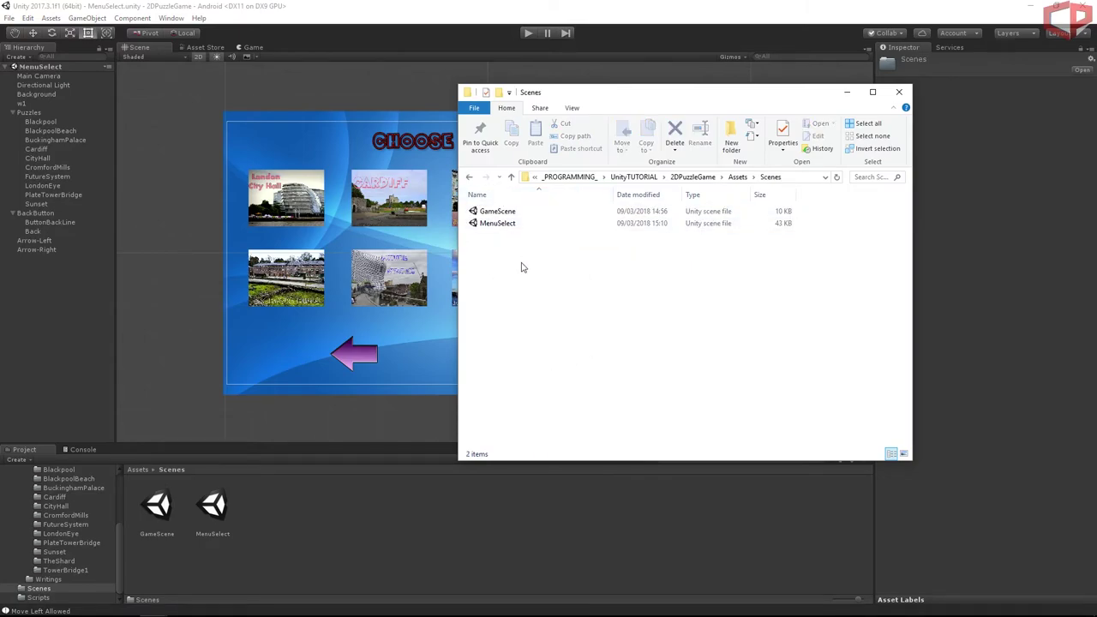
pyautogui.click(492, 224)
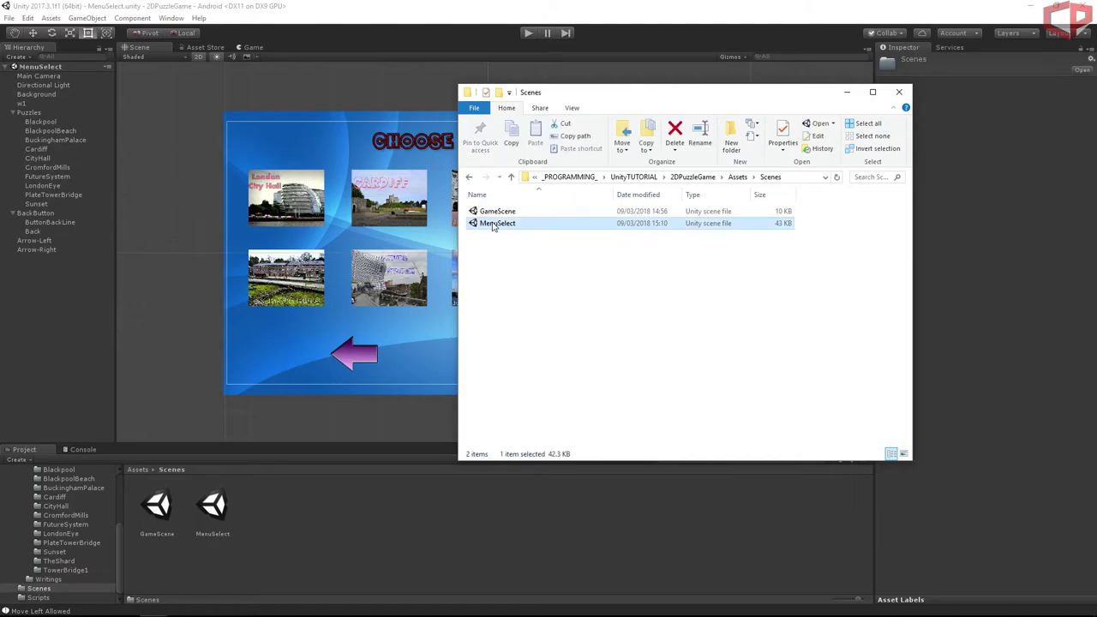
pyautogui.rightClick(492, 224)
pyautogui.click(519, 451)
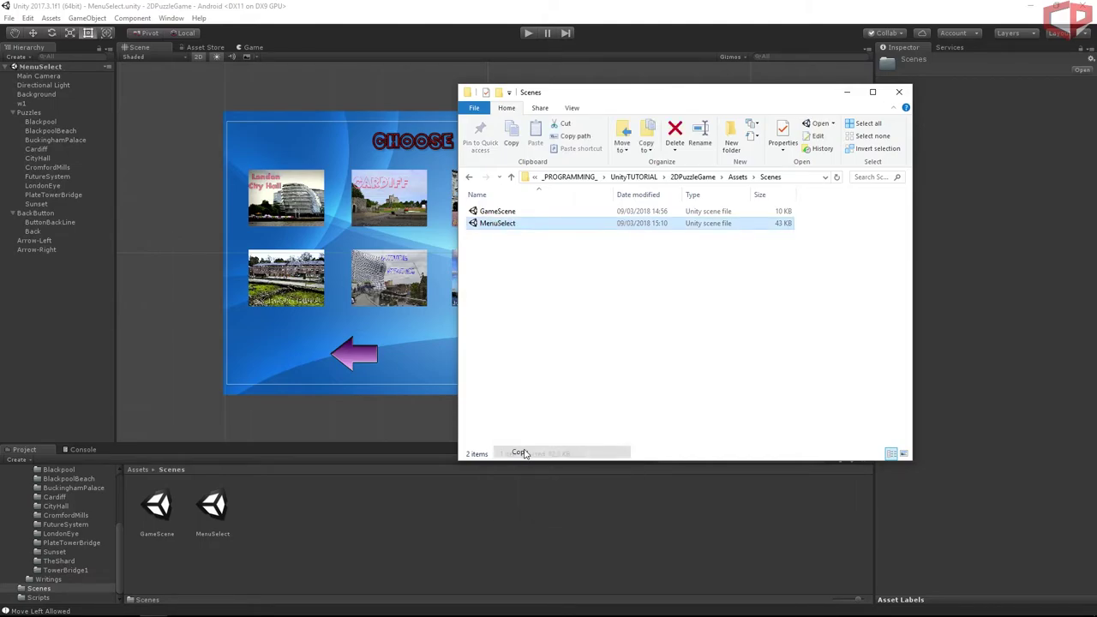
pyautogui.rightClick(545, 325)
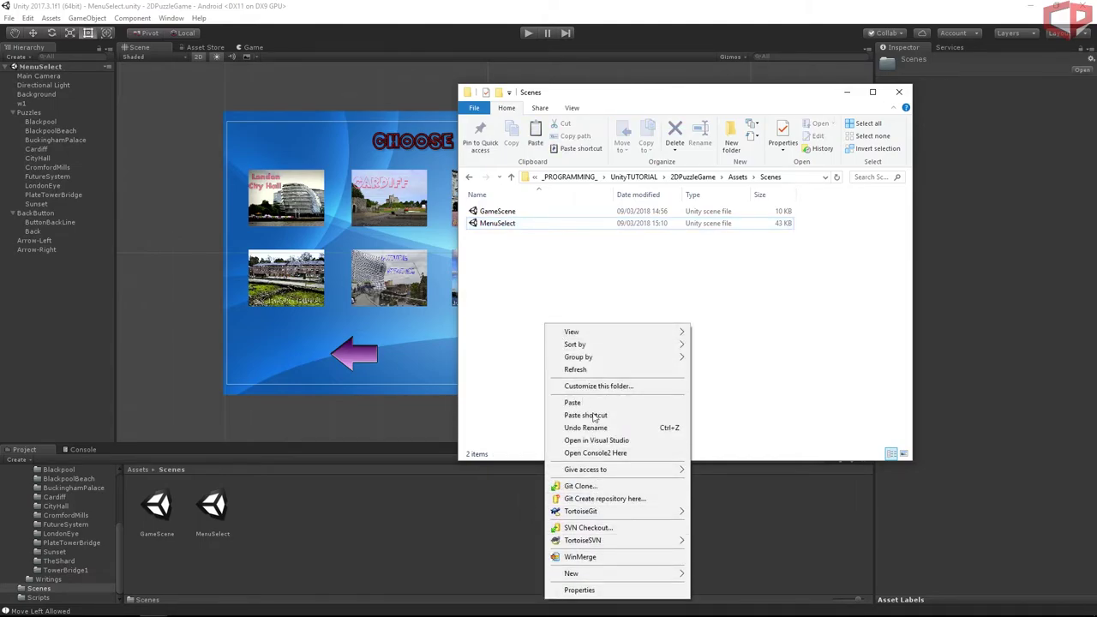
pyautogui.click(591, 402)
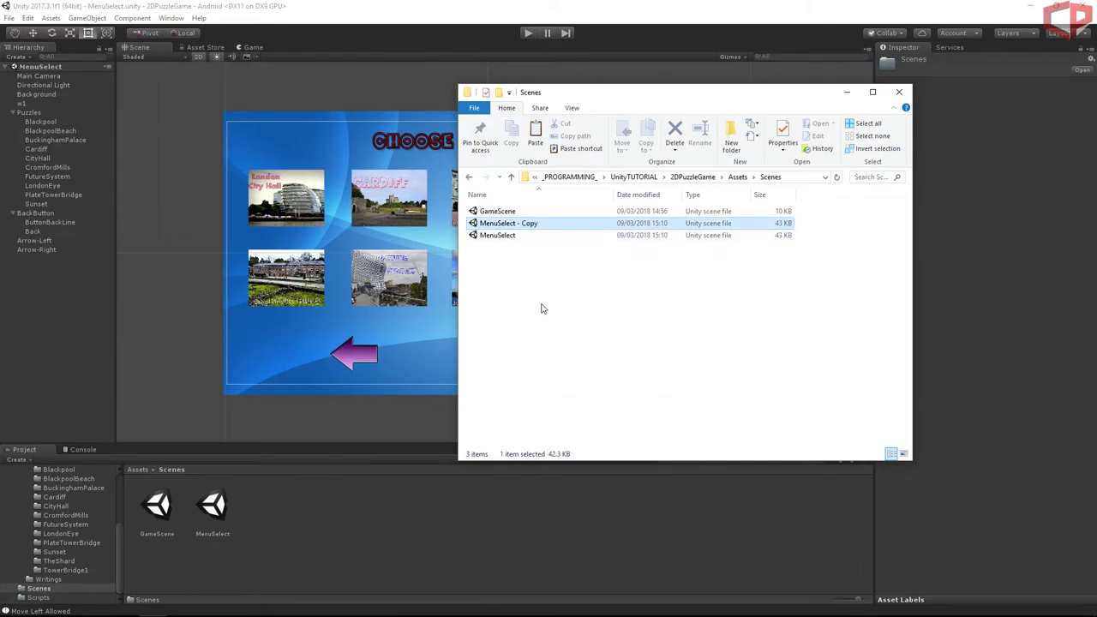
# Rename the 'MenuSelect - Copy' file to MenuSelect2.
pyautogui.click(531, 223)
pyautogui.rightClick(537, 225)
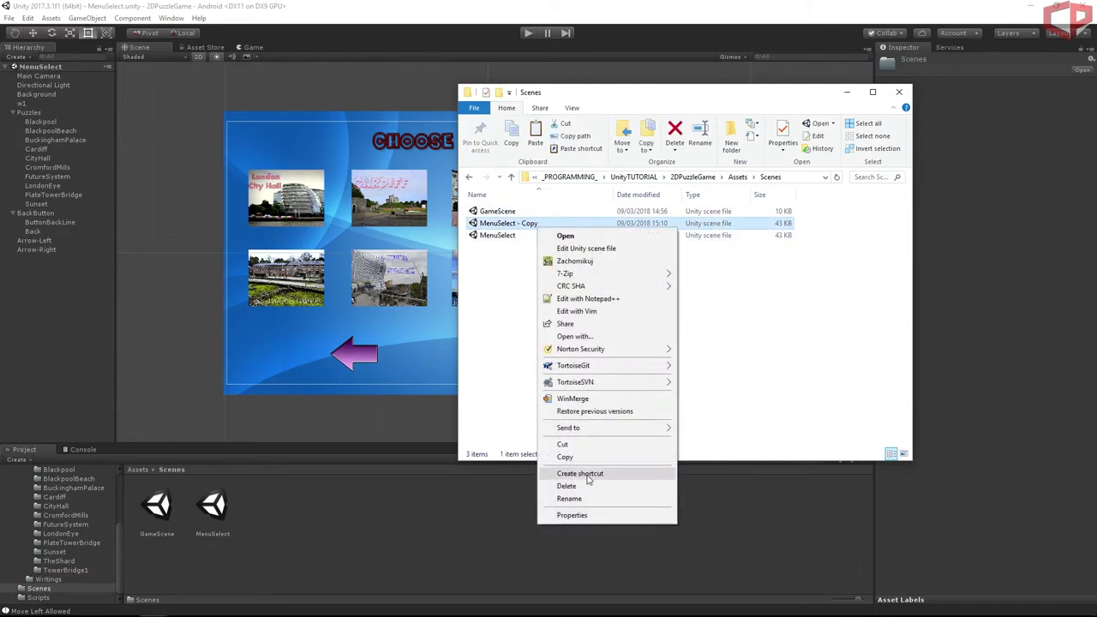
pyautogui.click(583, 498)
pyautogui.press('End')
pyautogui.press('BackSpace')
pyautogui.press('BackSpace')
pyautogui.press('BackSpace')
pyautogui.press('BackSpace')
pyautogui.press('BackSpace')
pyautogui.press('BackSpace')
pyautogui.press('BackSpace')
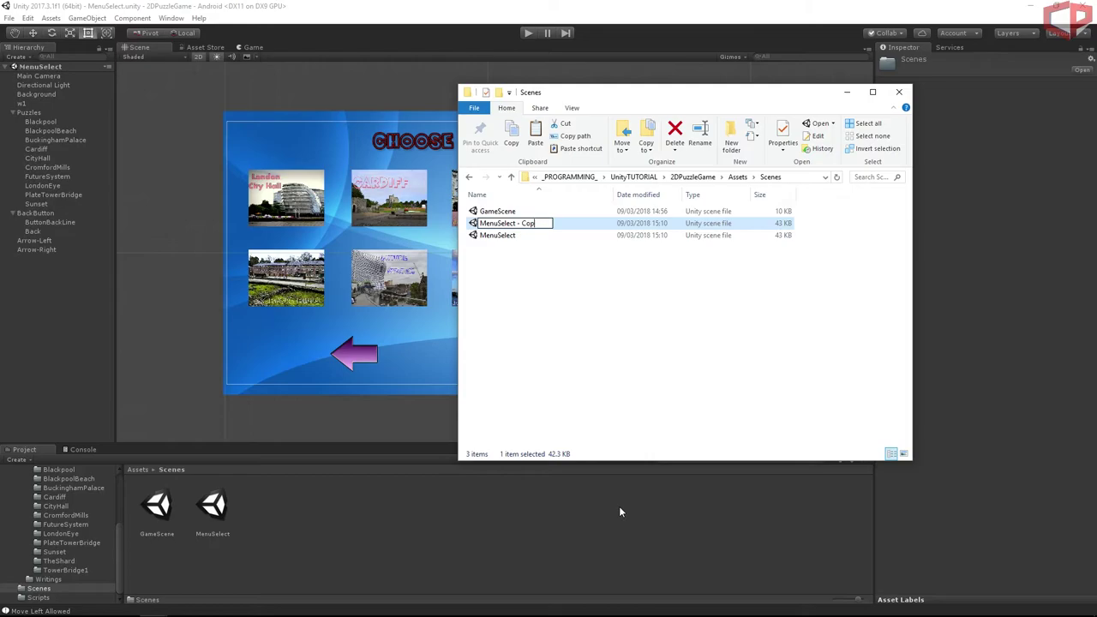
pyautogui.write('2')
pyautogui.press('Return')
pyautogui.click(597, 410)
# Open the MenuSelect2 scene in Unity.
pyautogui.click(484, 531)
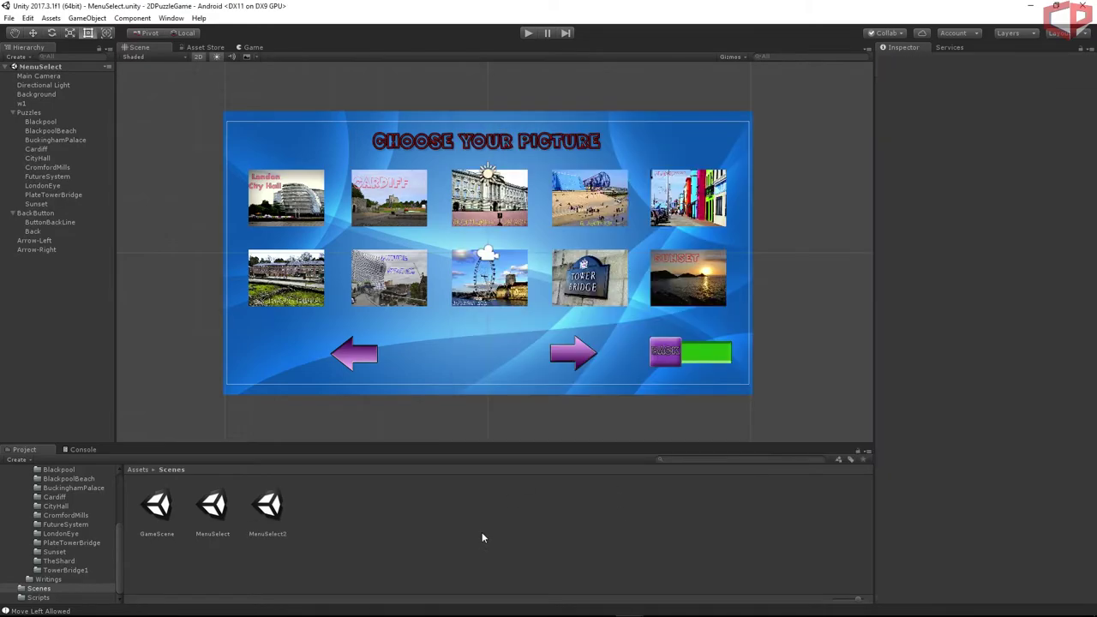
pyautogui.doubleClick(269, 507)
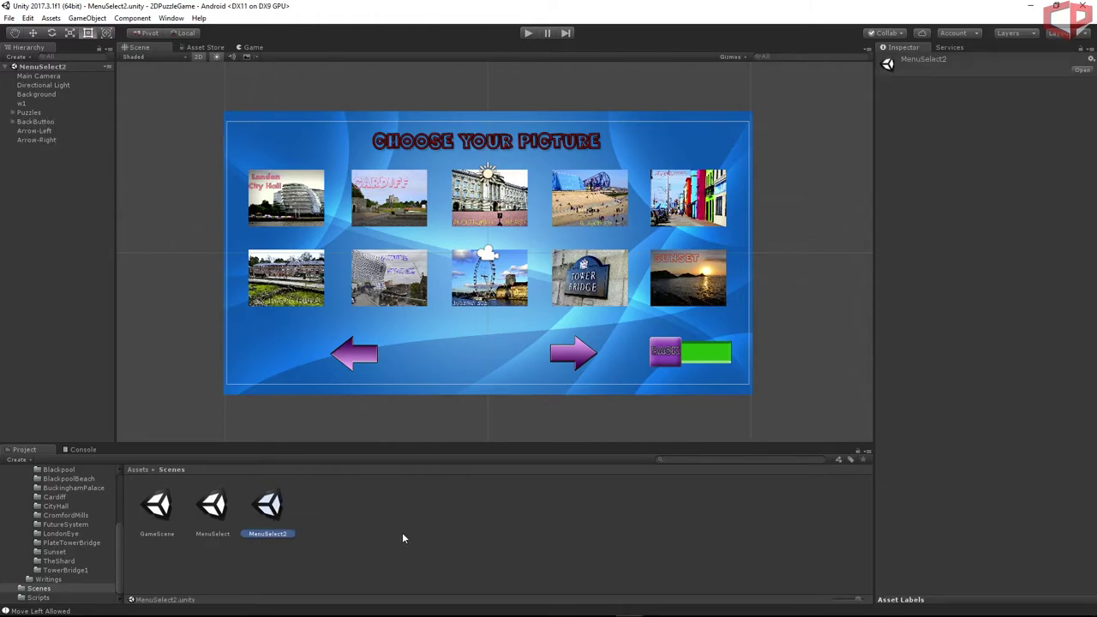
pyautogui.click(402, 532)
pyautogui.click(268, 507)
pyautogui.click(395, 519)
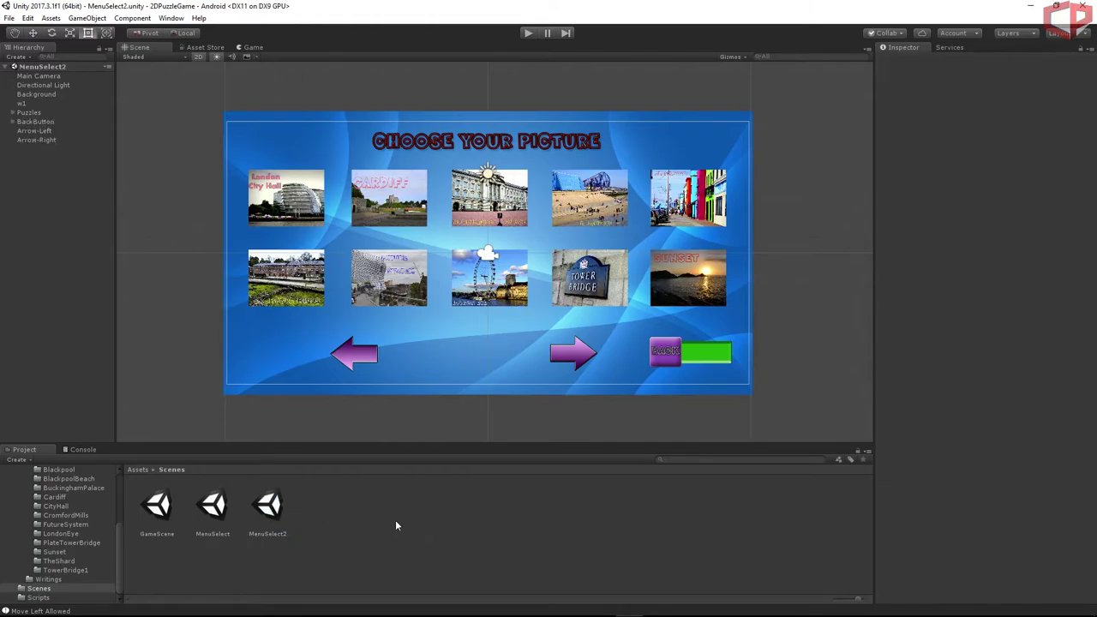
# Give the CityHall tile The Shard picture and rename it TheShard.
pyautogui.click(13, 113)
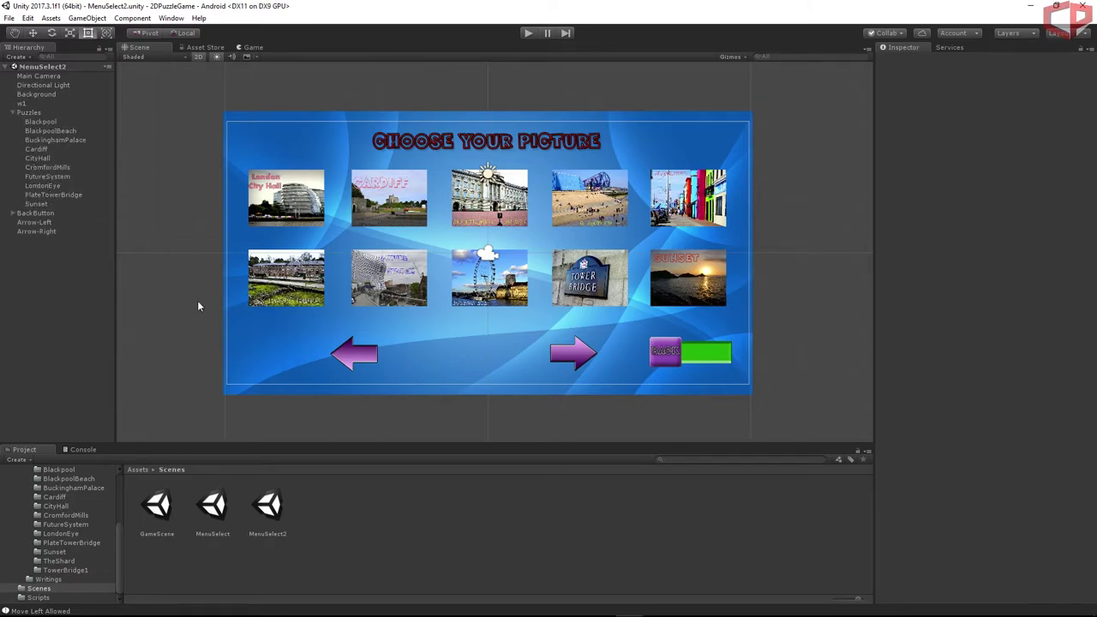
pyautogui.click(263, 199)
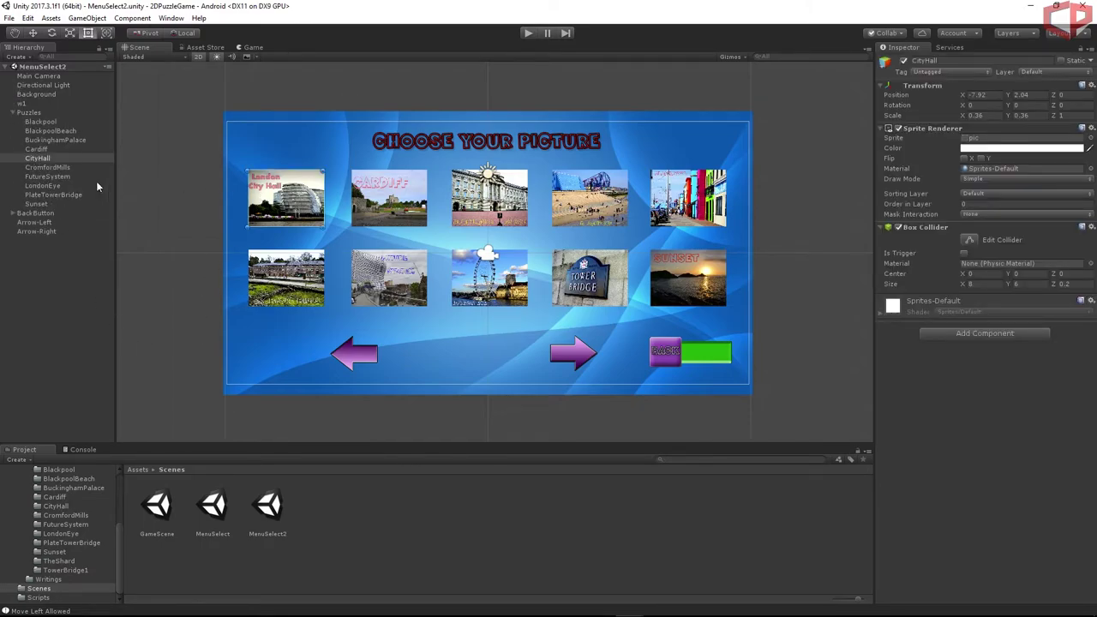
pyautogui.click(65, 561)
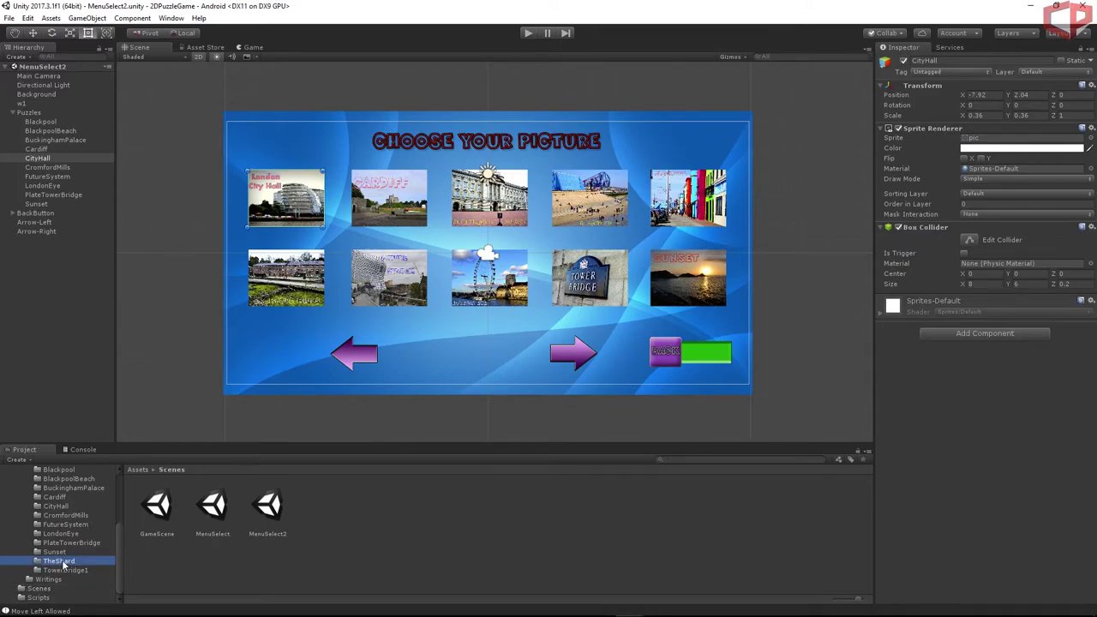
pyautogui.scroll(-1, 375, 561)
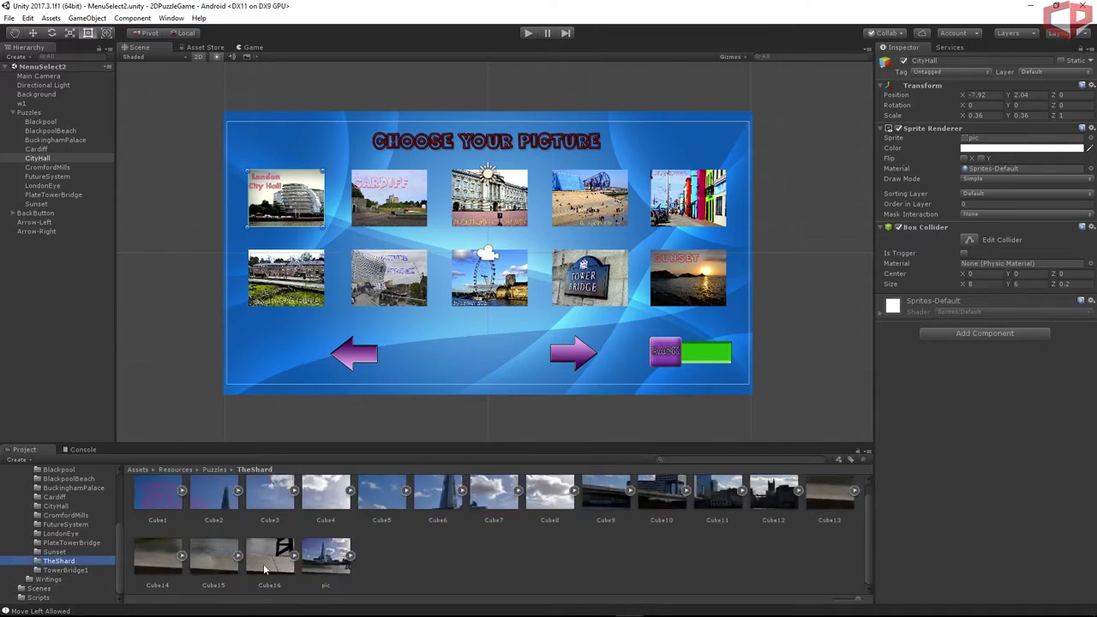
pyautogui.moveTo(319, 552); pyautogui.dragTo(986, 144)
pyautogui.click(953, 61)
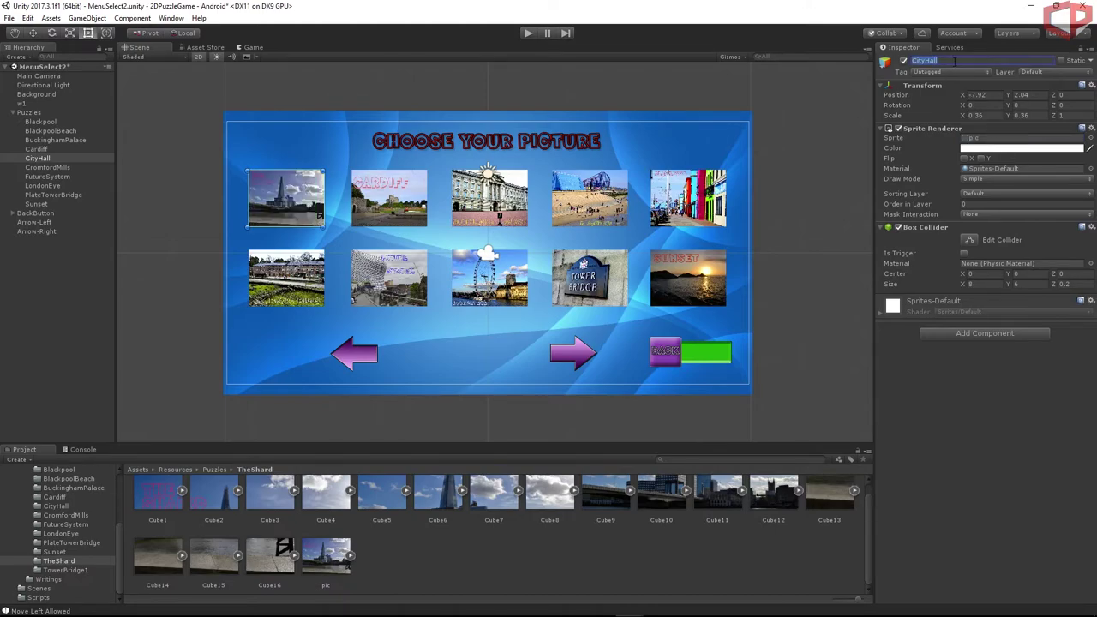
pyautogui.write('TheShard')
pyautogui.press('Return')
# Give the Cardiff tile the Tower Bridge picture and rename it TowerBridge1.
pyautogui.click(395, 205)
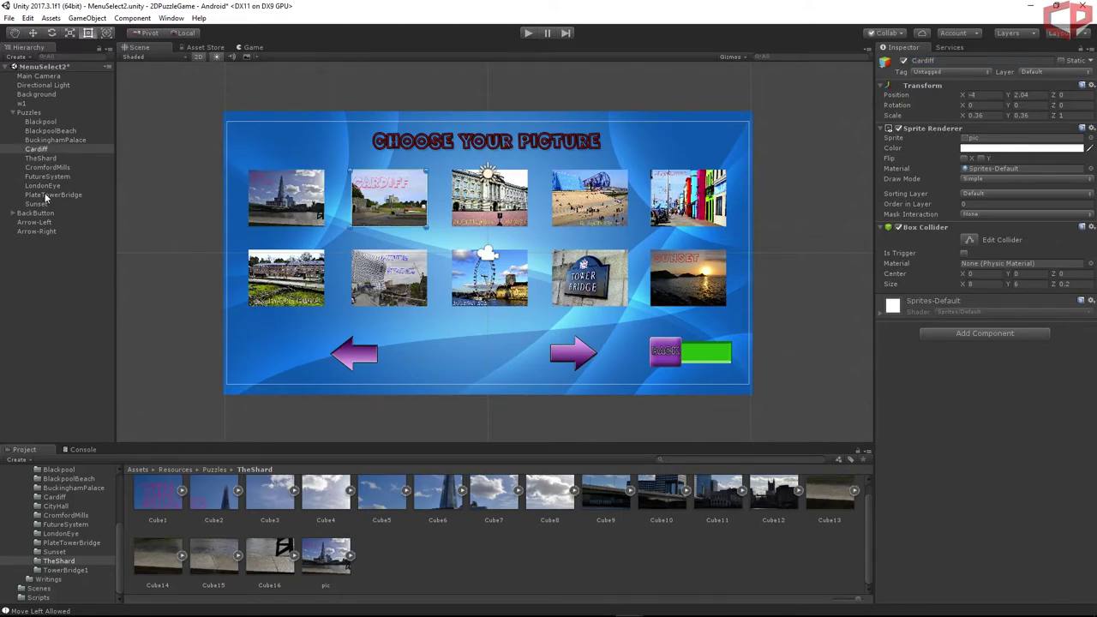
pyautogui.click(76, 570)
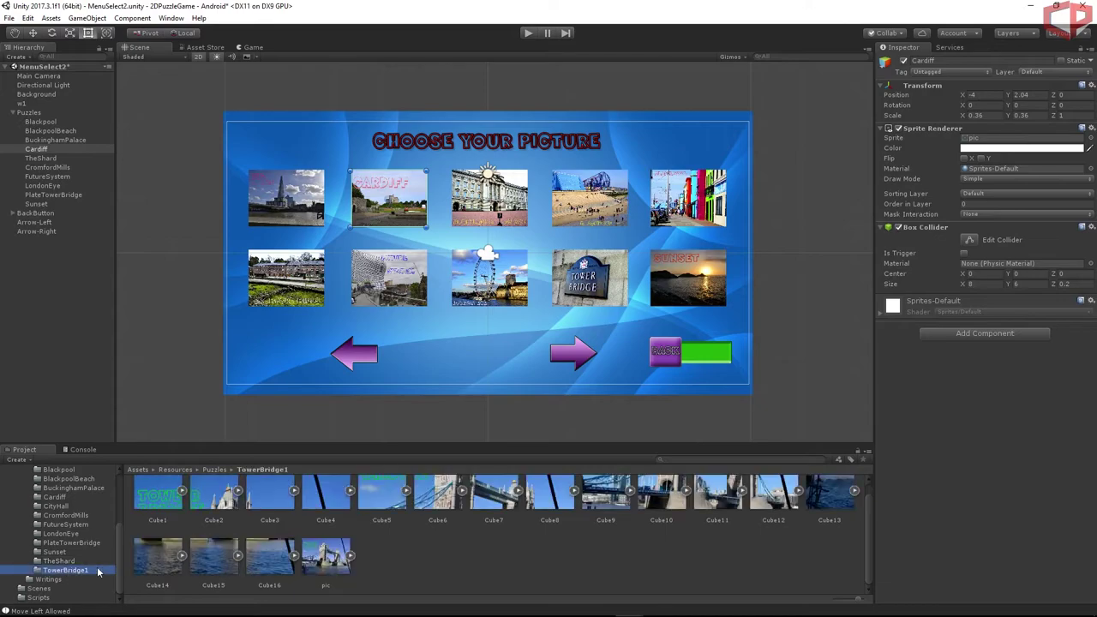
pyautogui.click(330, 559)
pyautogui.moveTo(330, 559); pyautogui.dragTo(981, 140)
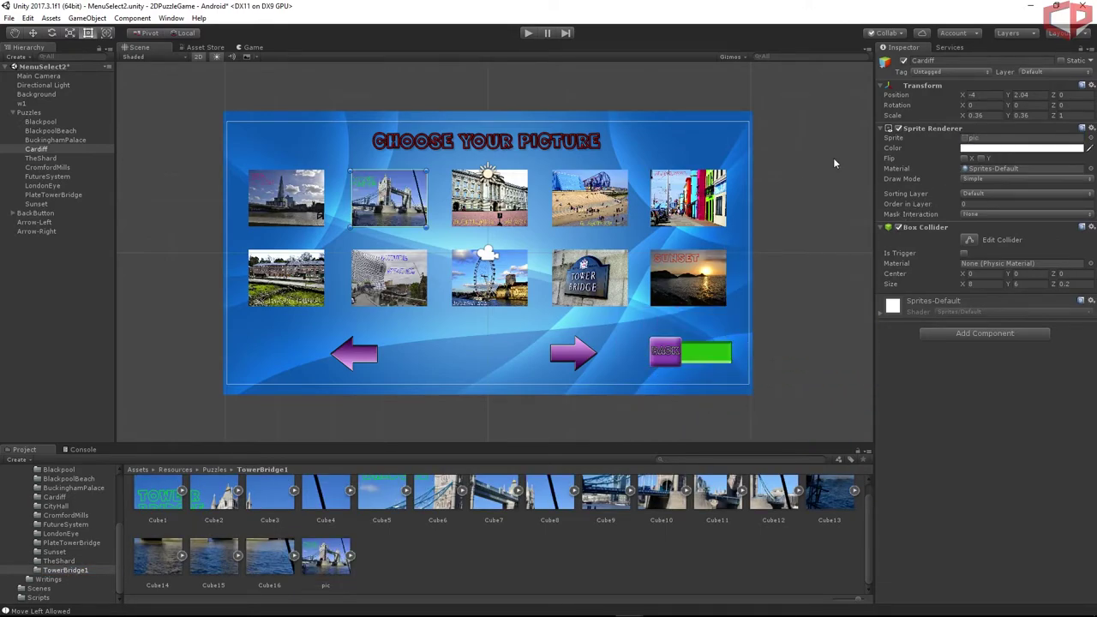
pyautogui.click(960, 62)
# Confirm the TowerBridge1 name and delete the other puzzle pictures, Blackpool through Sunset.
pyautogui.press('Return')
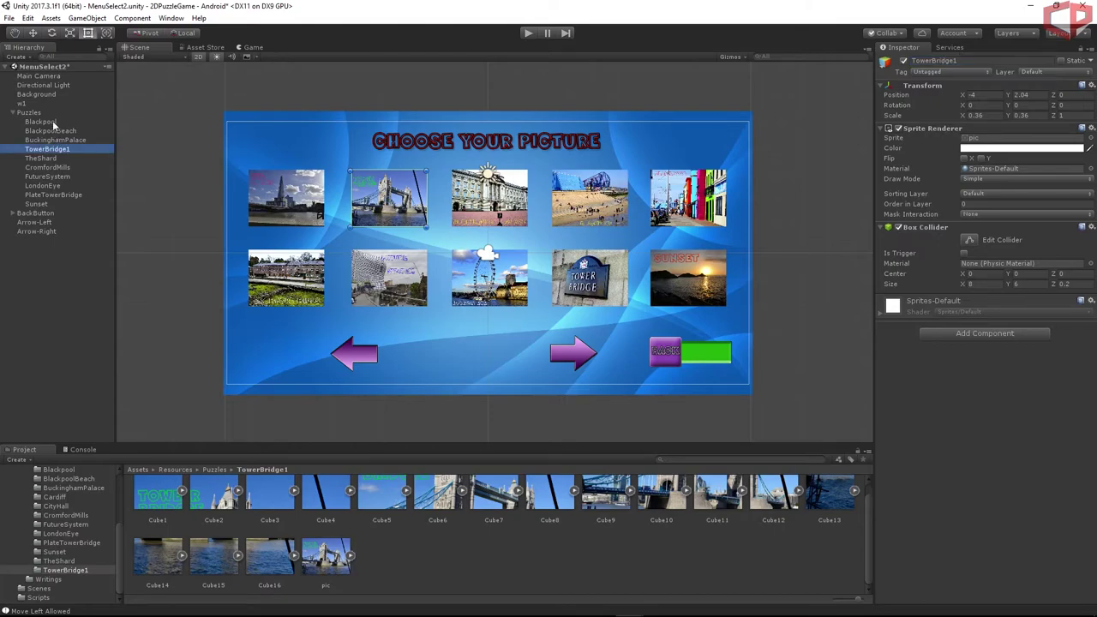
pyautogui.click(40, 122)
pyautogui.keyDown('shift'); pyautogui.click(54, 140); pyautogui.keyUp('shift')
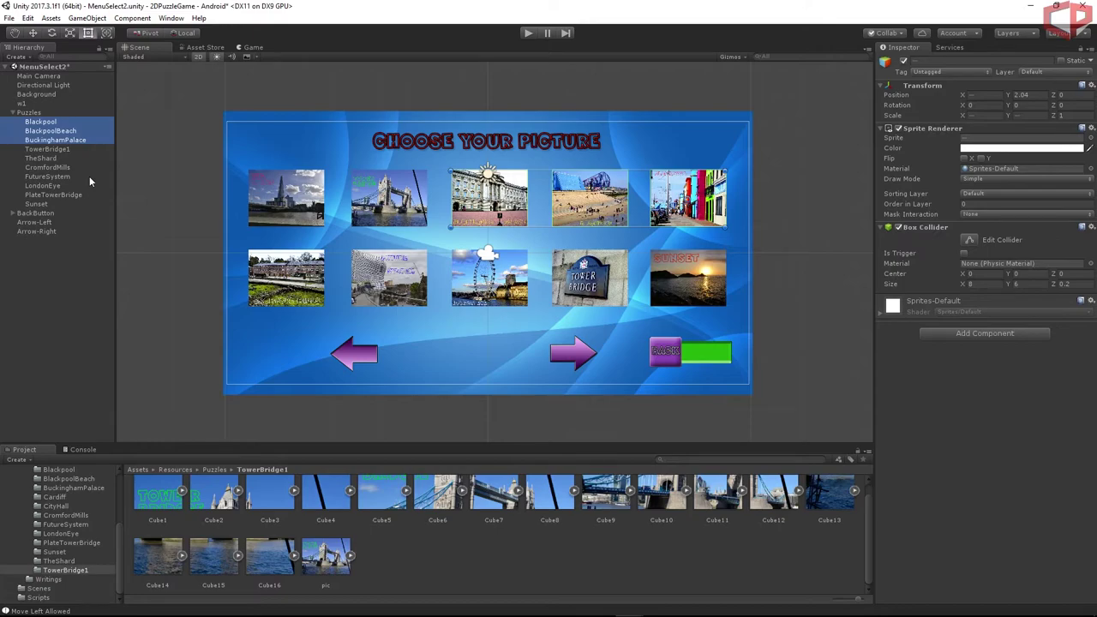
pyautogui.press('Delete')
pyautogui.click(59, 139)
pyautogui.keyDown('shift'); pyautogui.click(36, 175); pyautogui.keyUp('shift')
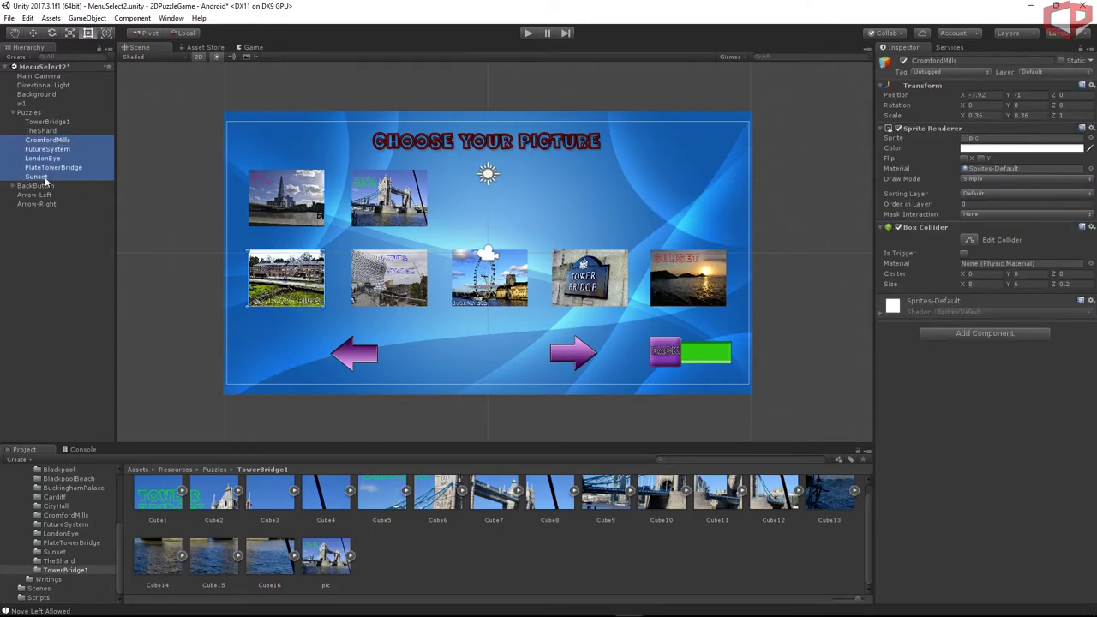
pyautogui.press('Delete')
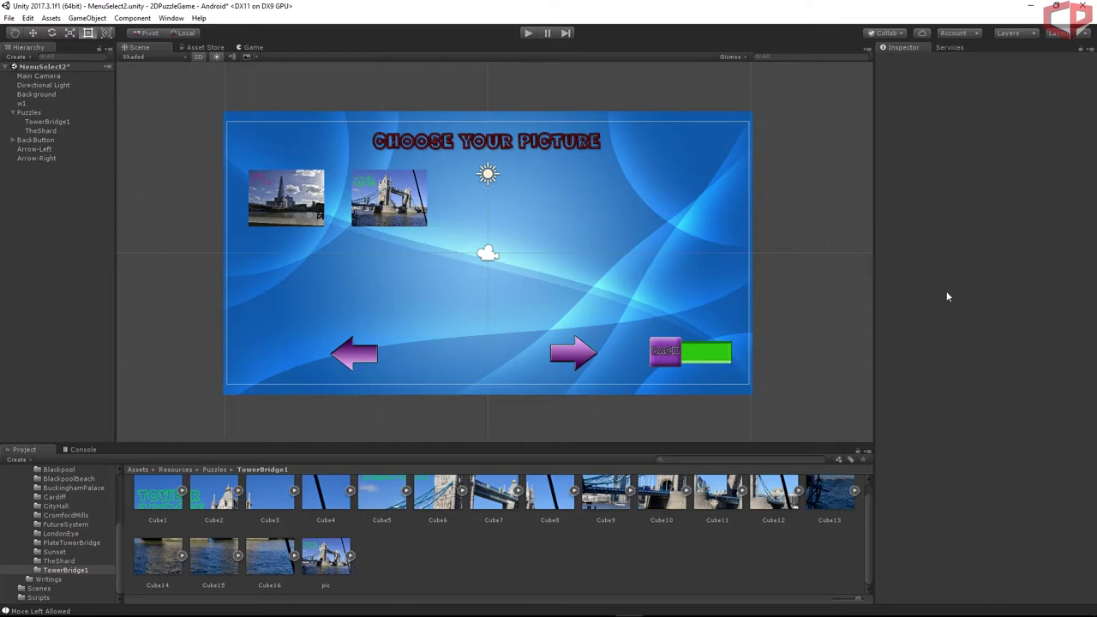
# Save the scene and project, then select the MenuSelect scene file.
pyautogui.click(10, 18)
pyautogui.click(37, 60)
pyautogui.click(9, 18)
pyautogui.click(39, 115)
pyautogui.click(38, 588)
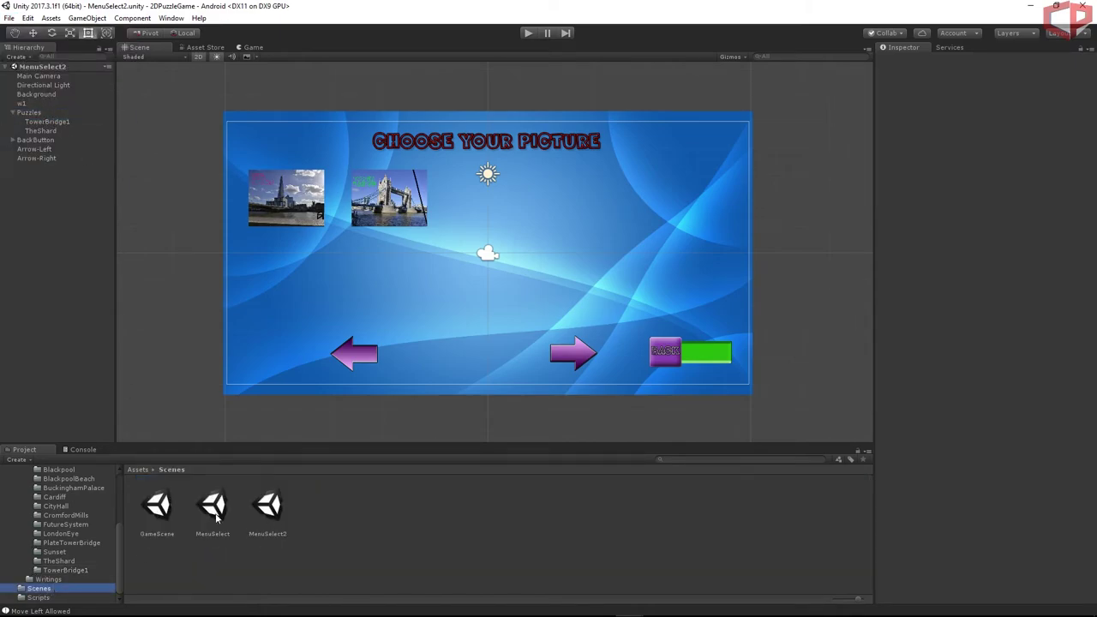
pyautogui.click(215, 516)
# Open the MenuSelect scene and create a C# script named Picture in Scripts.
pyautogui.doubleClick(215, 516)
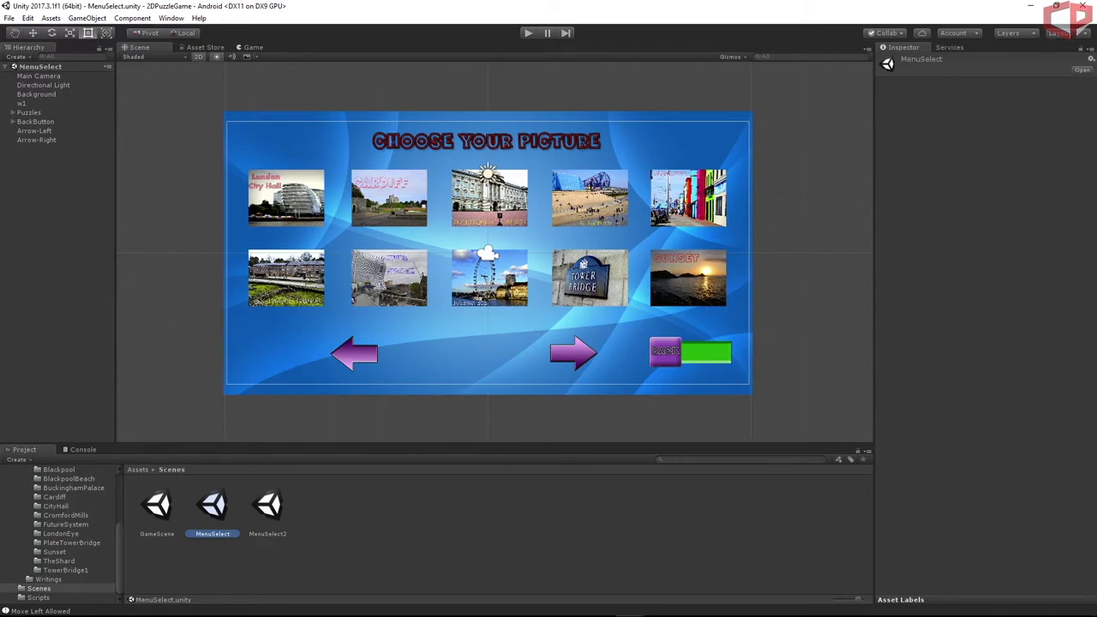
pyautogui.click(38, 597)
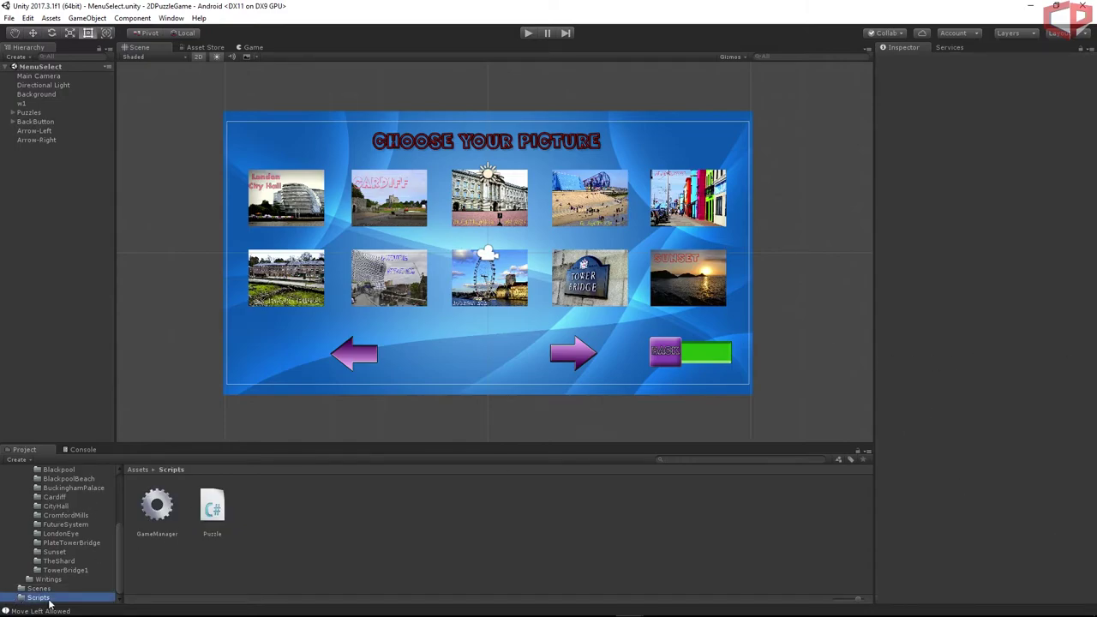
pyautogui.rightClick(345, 514)
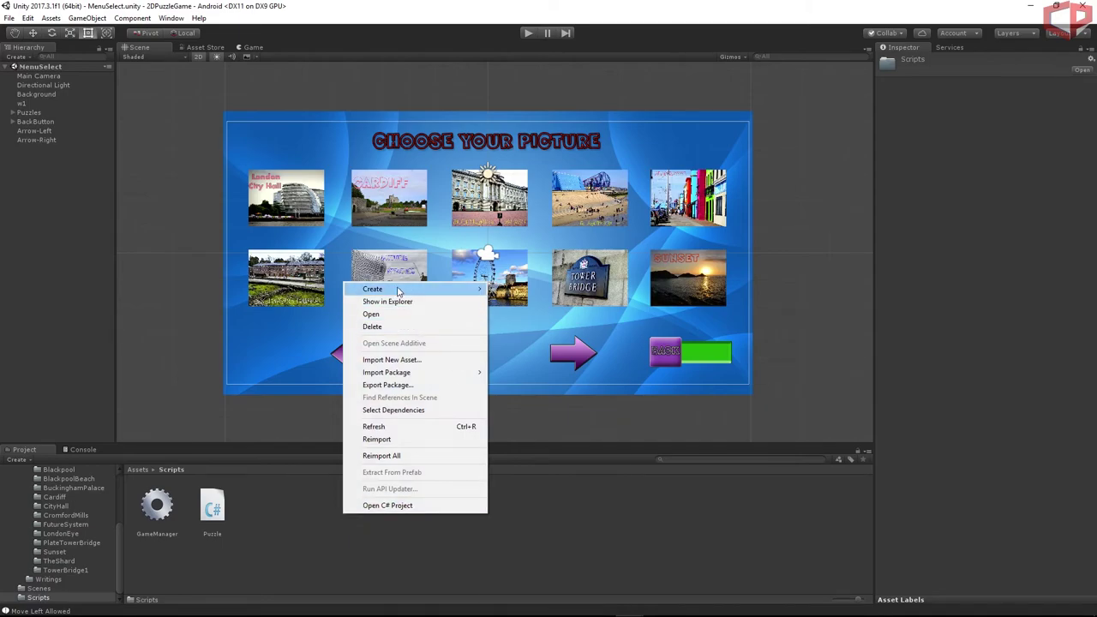
pyautogui.moveTo(398, 289)
pyautogui.click(528, 243)
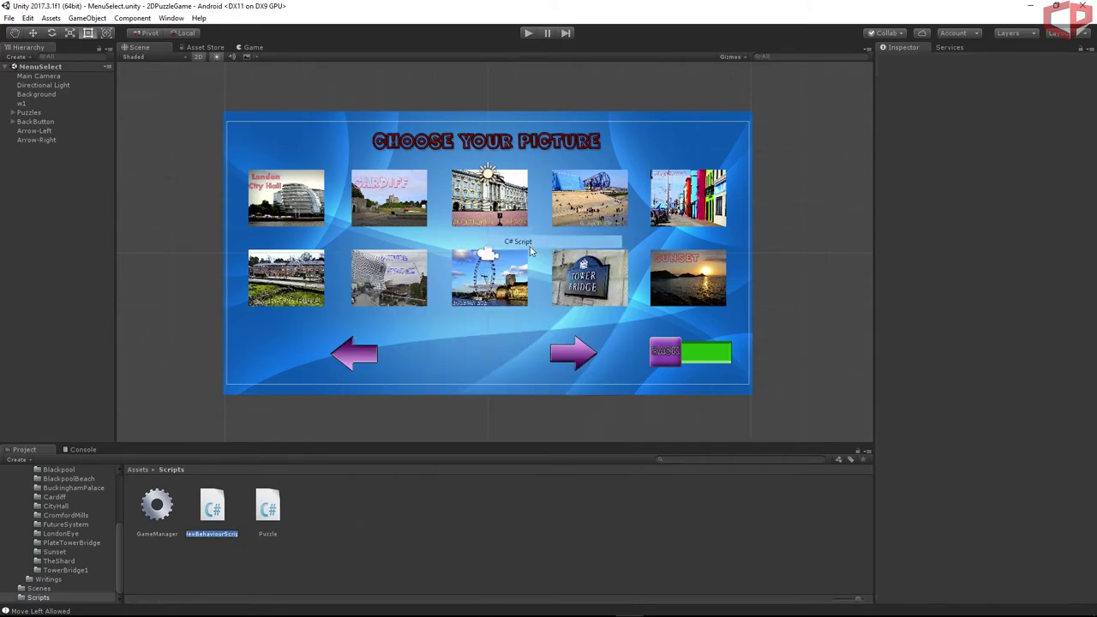
pyautogui.write('P')
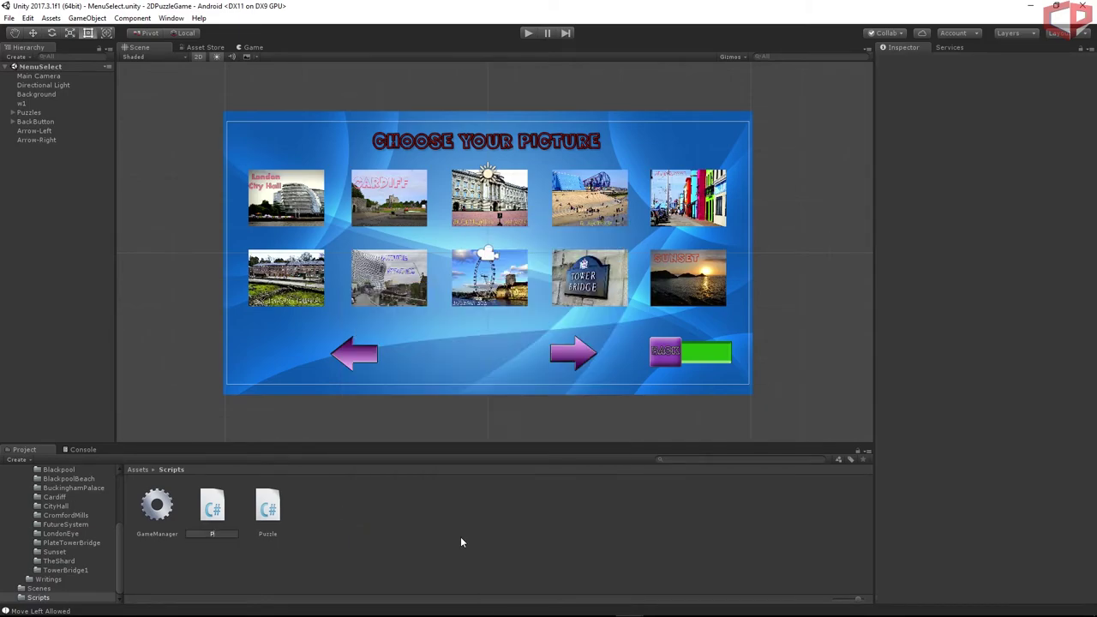
pyautogui.write('icture')
pyautogui.press('Return')
# Create two more C# scripts named MenuSelect and Arrow.
pyautogui.rightClick(460, 535)
pyautogui.moveTo(515, 318)
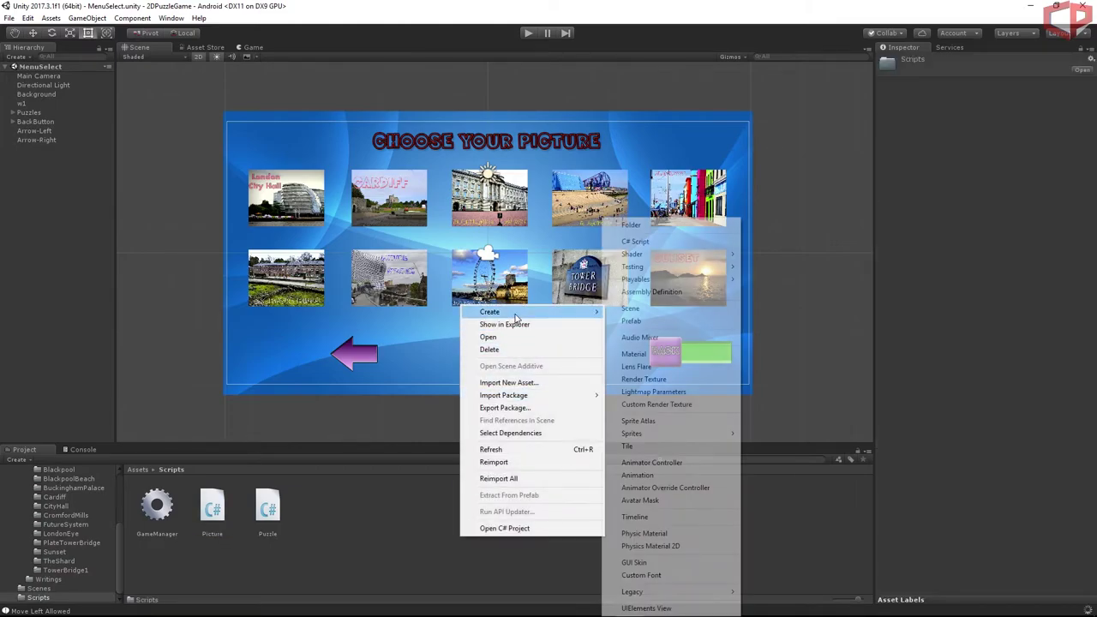
pyautogui.click(635, 241)
pyautogui.write('M')
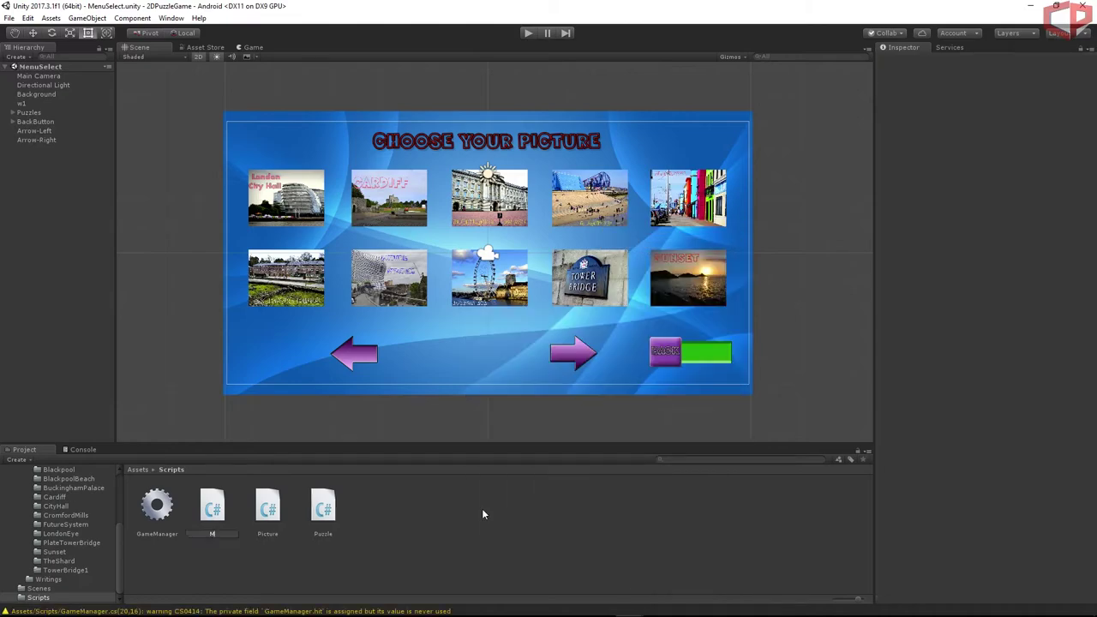
pyautogui.write('enuSelect')
pyautogui.press('Return')
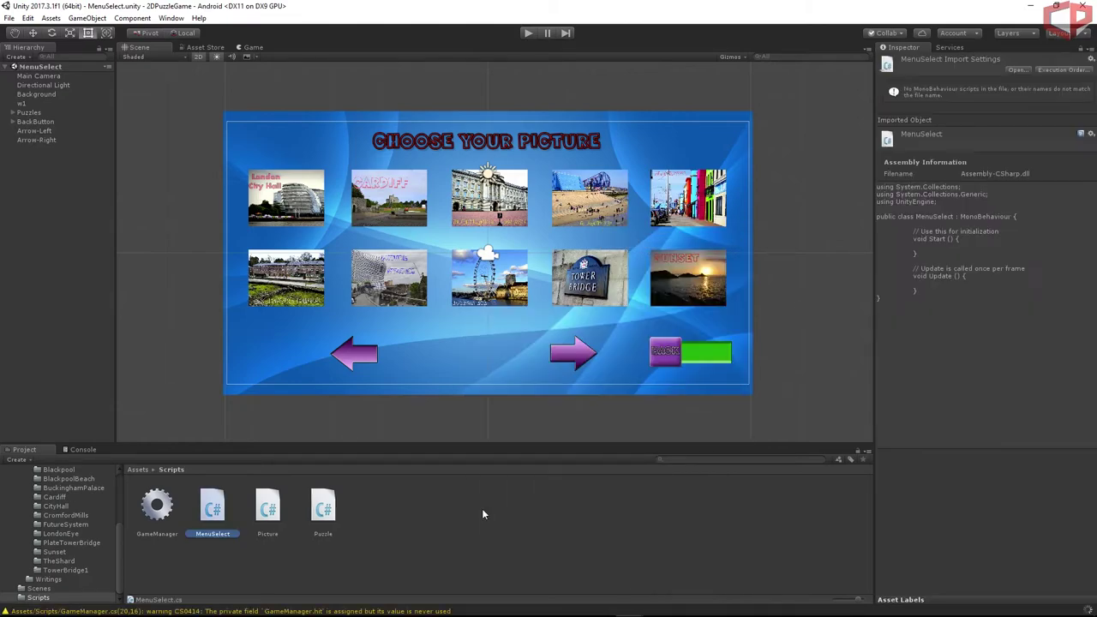
pyautogui.rightClick(483, 511)
pyautogui.moveTo(562, 287)
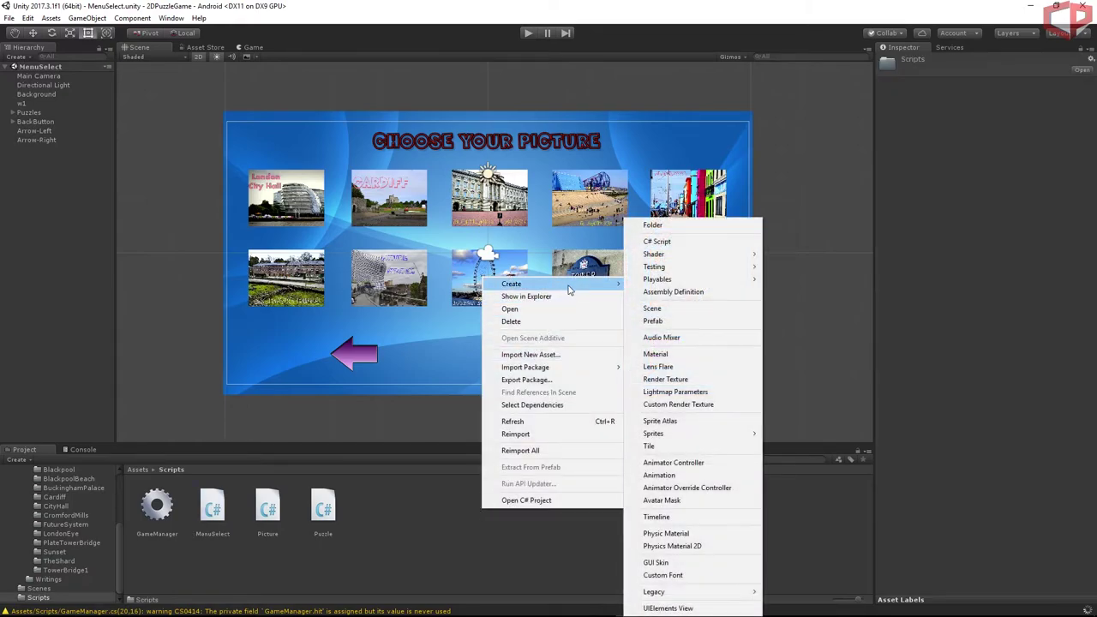
pyautogui.click(690, 242)
pyautogui.write('A')
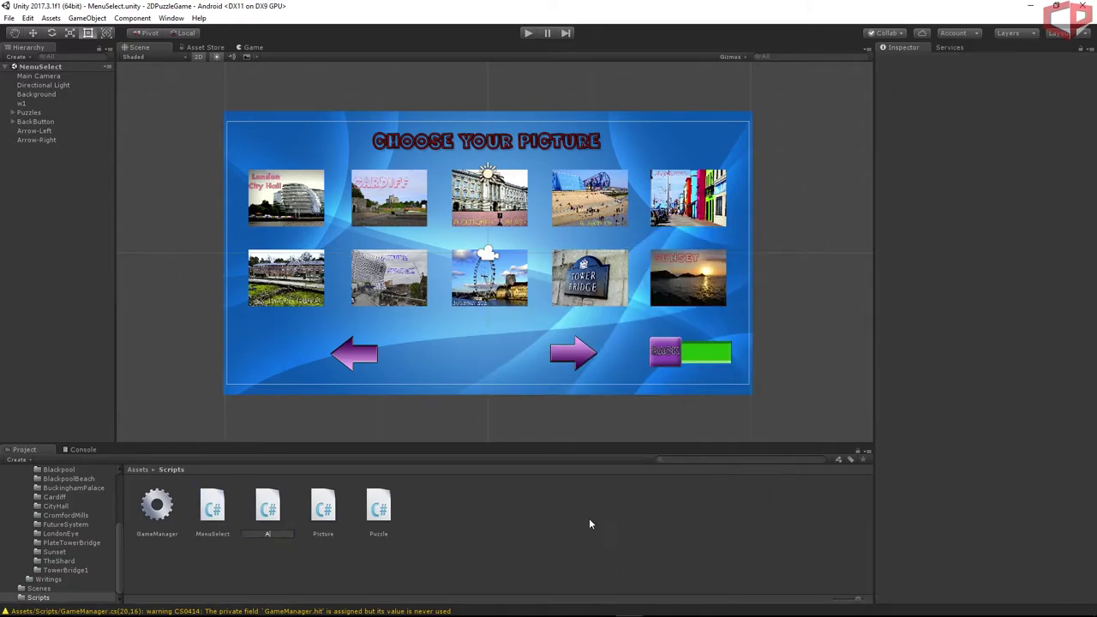
pyautogui.write('rrow')
pyautogui.press('Return')
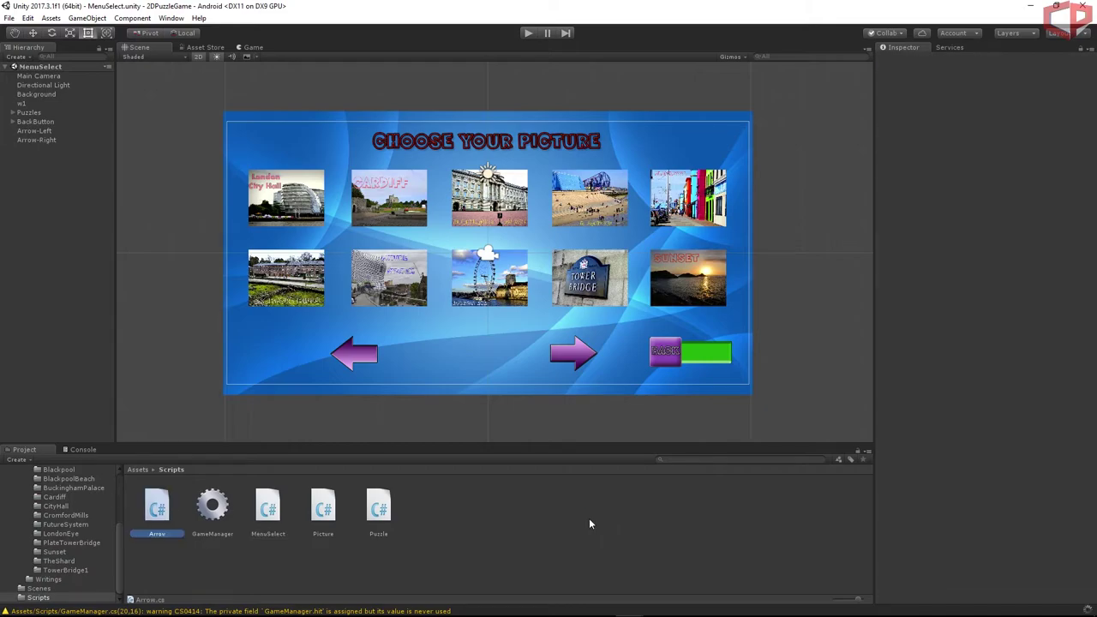
# Add the MenuSelect script as a component of the Main Camera.
pyautogui.click(40, 76)
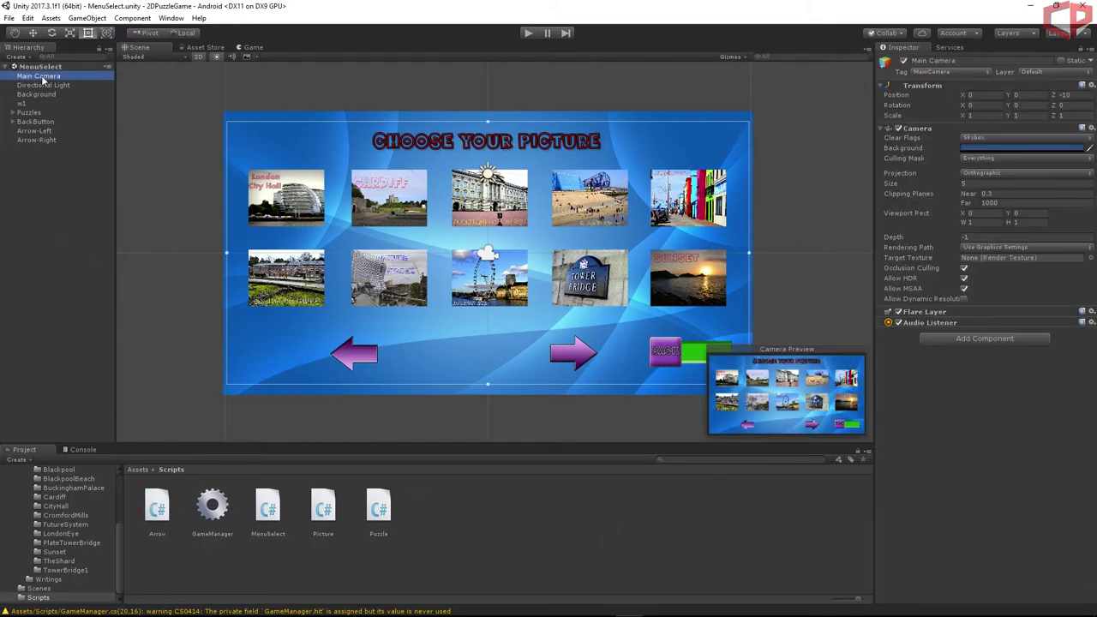
pyautogui.moveTo(265, 514); pyautogui.dragTo(906, 529)
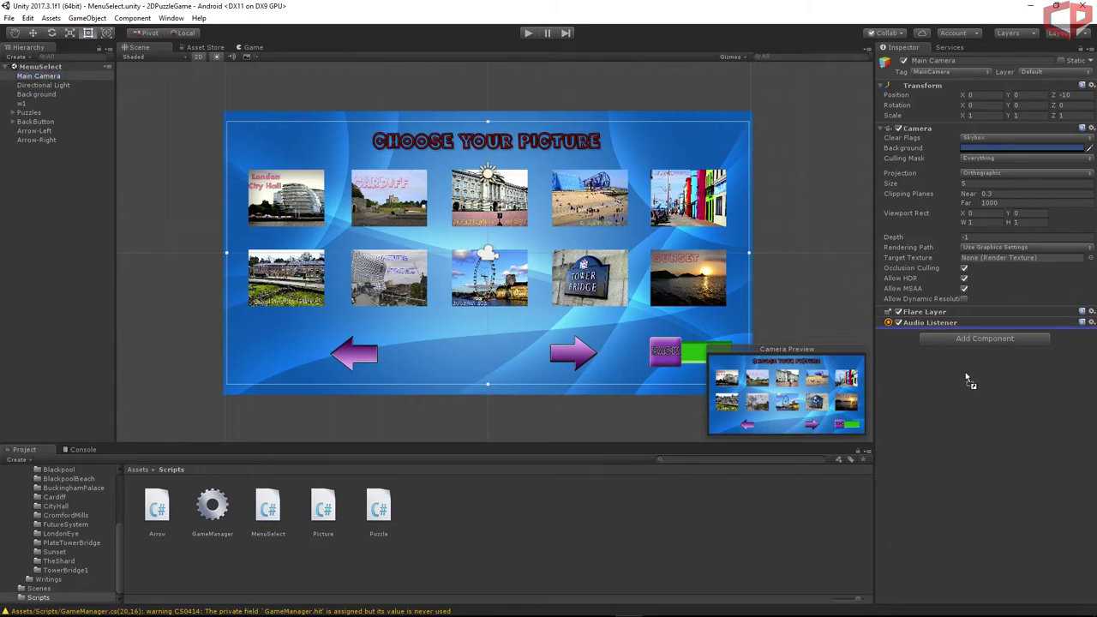
pyautogui.moveTo(965, 374); pyautogui.dragTo(965, 372)
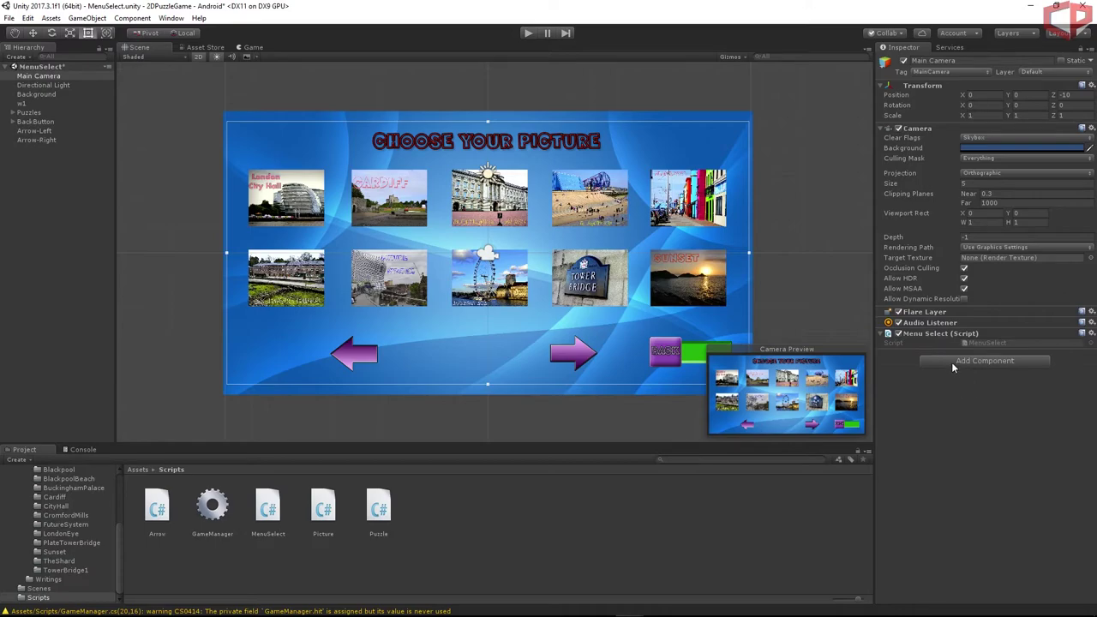
pyautogui.click(53, 235)
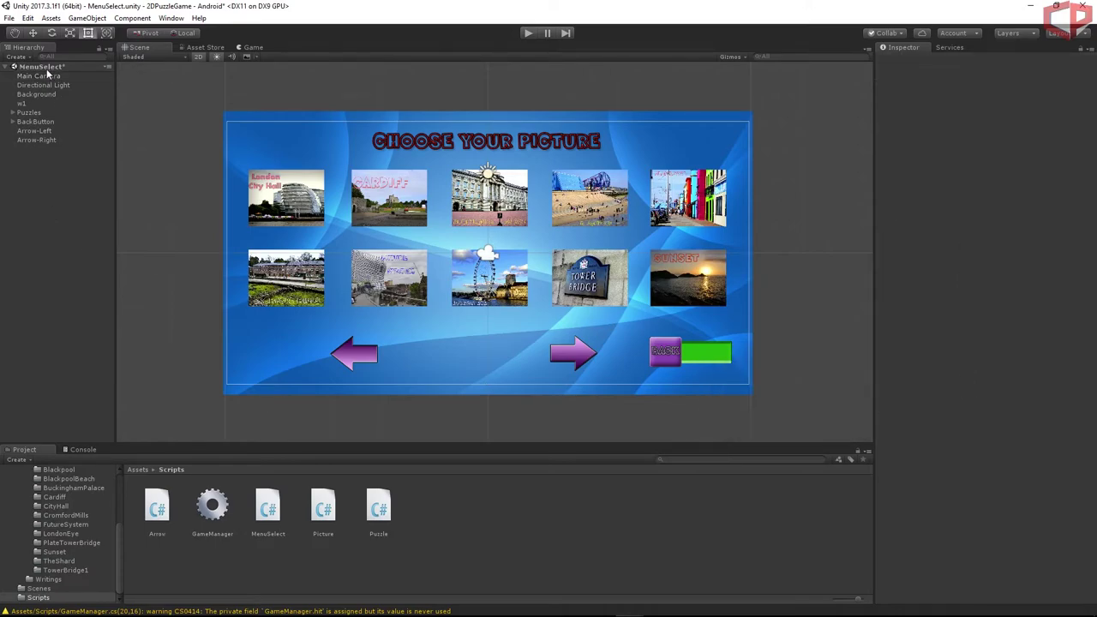
# Attach the Arrow script to both Arrow-Left and Arrow-Right and verify each.
pyautogui.click(31, 131)
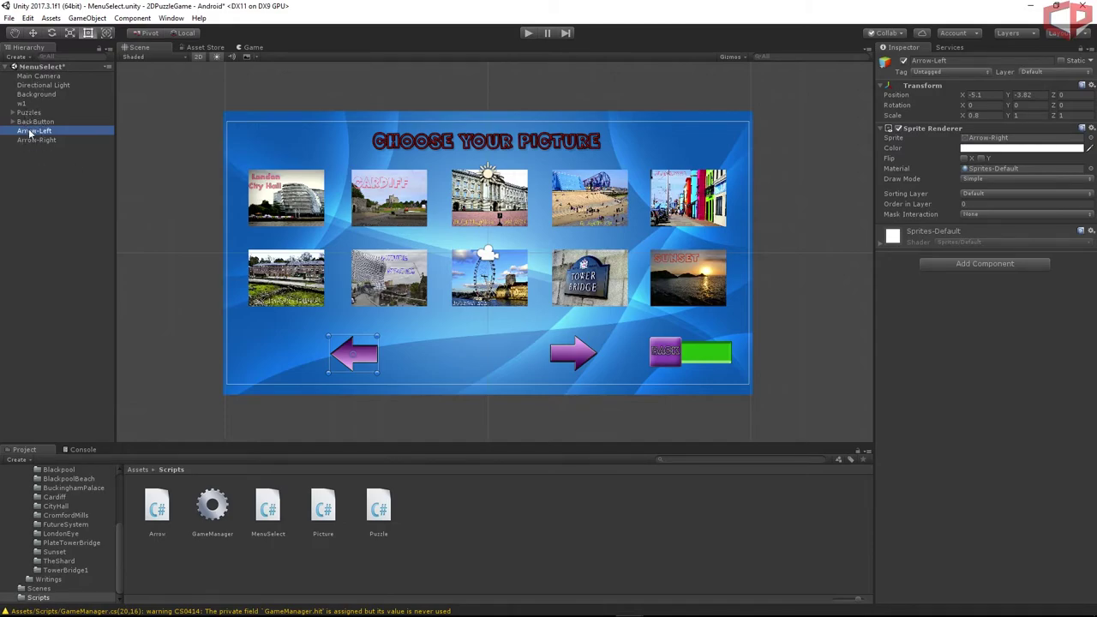
pyautogui.keyDown('ctrl'); pyautogui.click(37, 141); pyautogui.keyUp('ctrl')
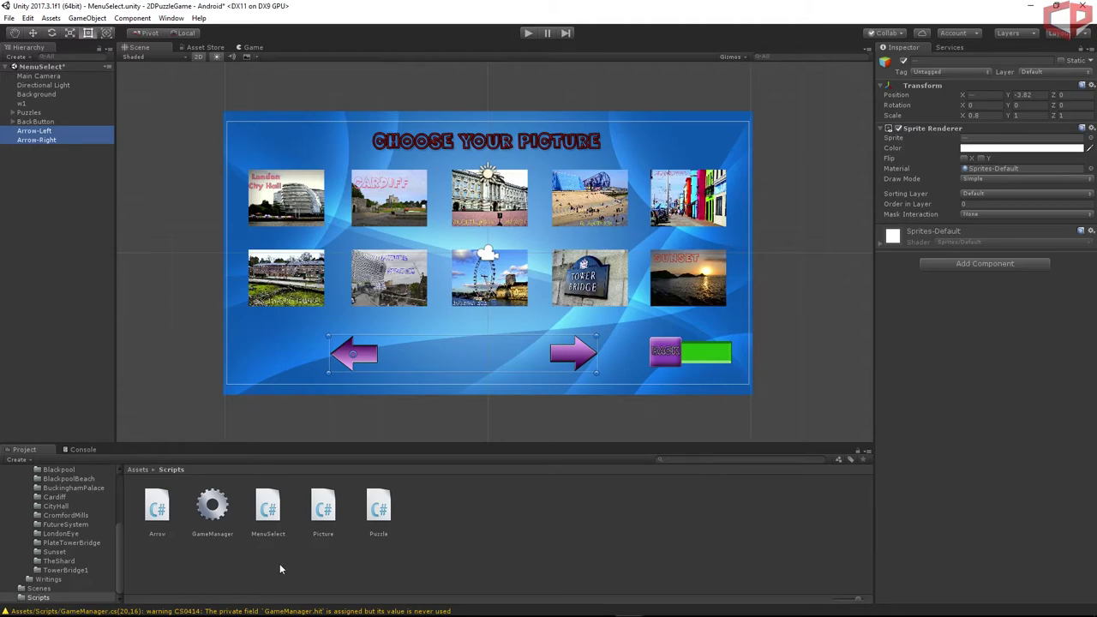
pyautogui.moveTo(157, 509); pyautogui.dragTo(1045, 370)
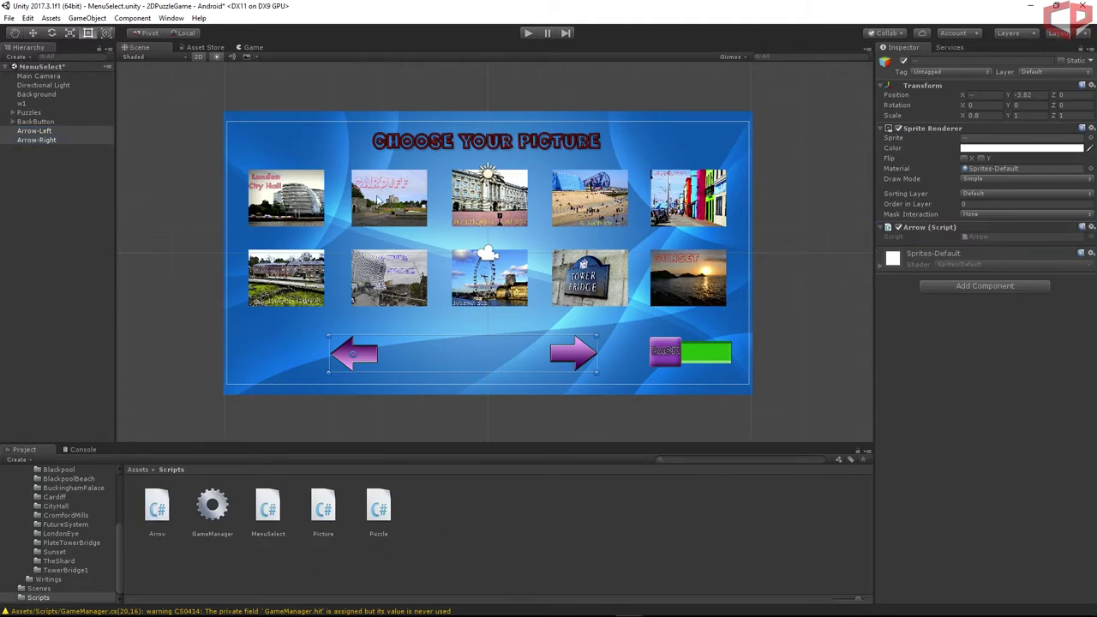
pyautogui.click(84, 262)
pyautogui.click(56, 139)
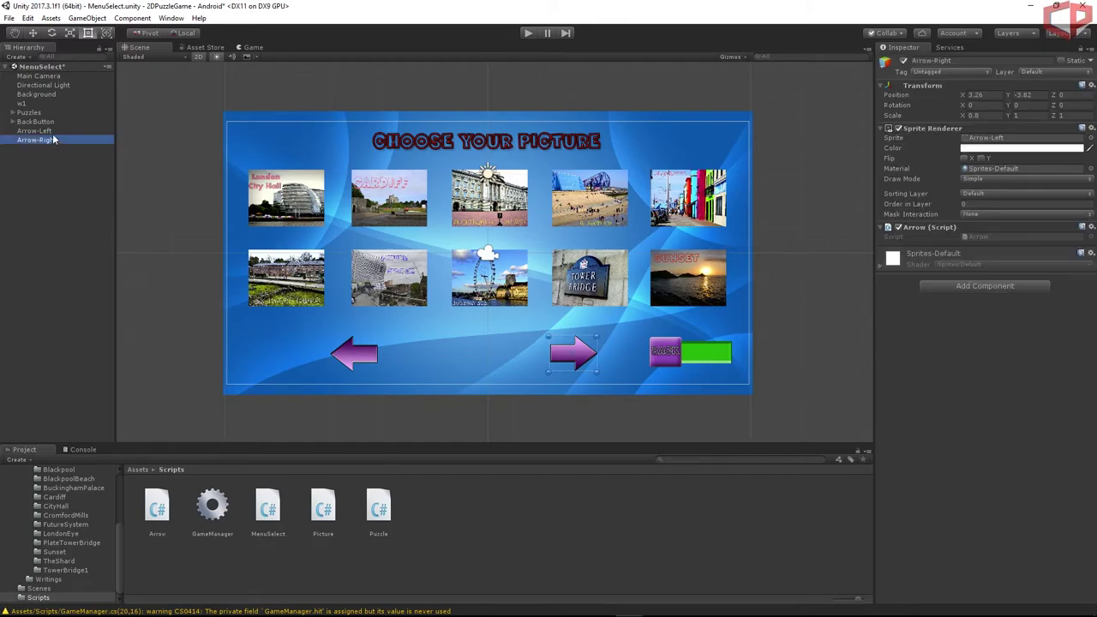
pyautogui.click(52, 134)
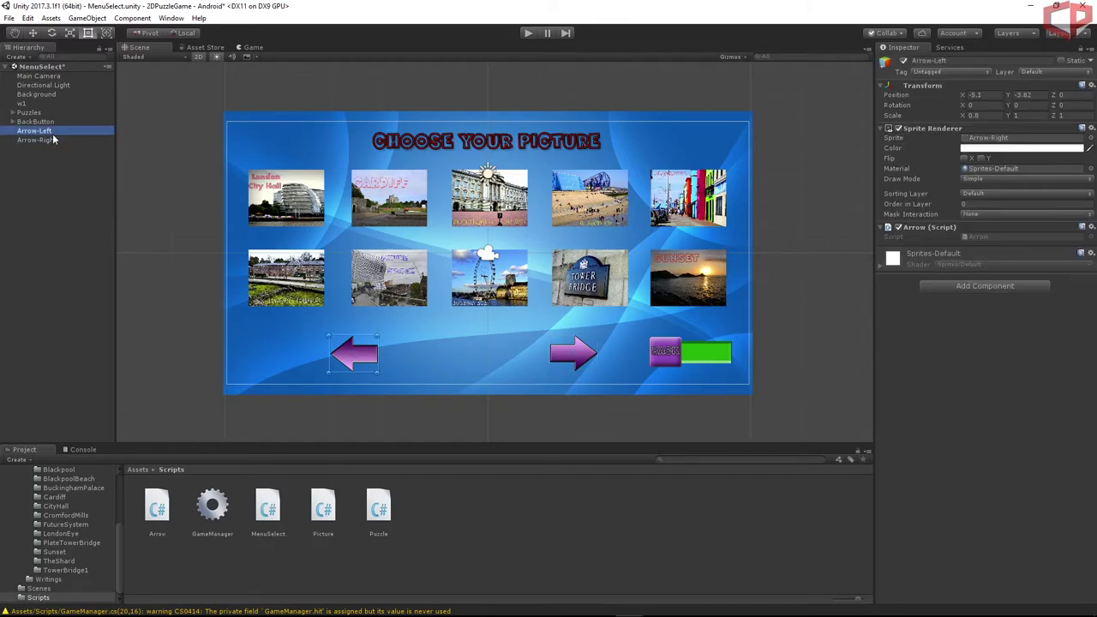
pyautogui.click(26, 230)
# Select the ten puzzle pictures from Blackpool to Sunset and add the Picture script to them.
pyautogui.click(12, 112)
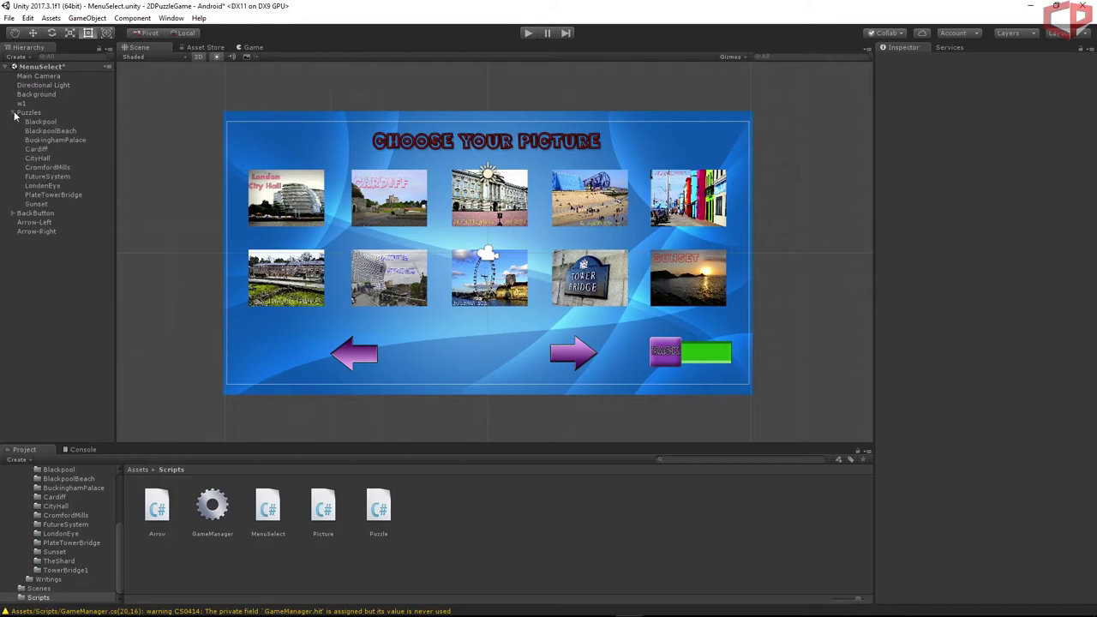
pyautogui.click(49, 125)
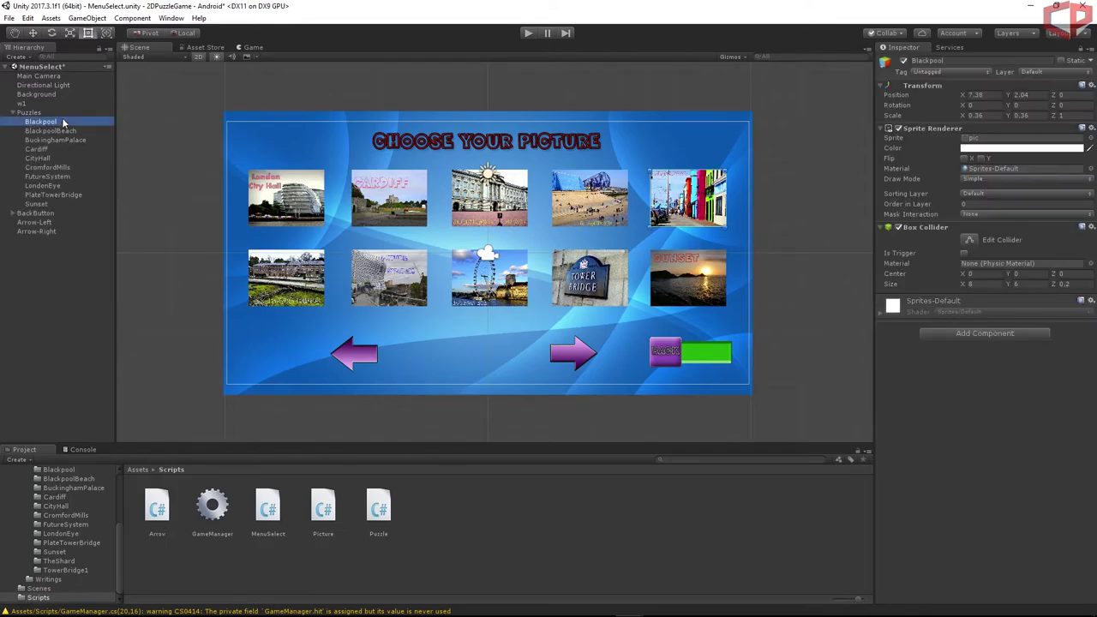
pyautogui.keyDown('shift'); pyautogui.click(34, 204); pyautogui.keyUp('shift')
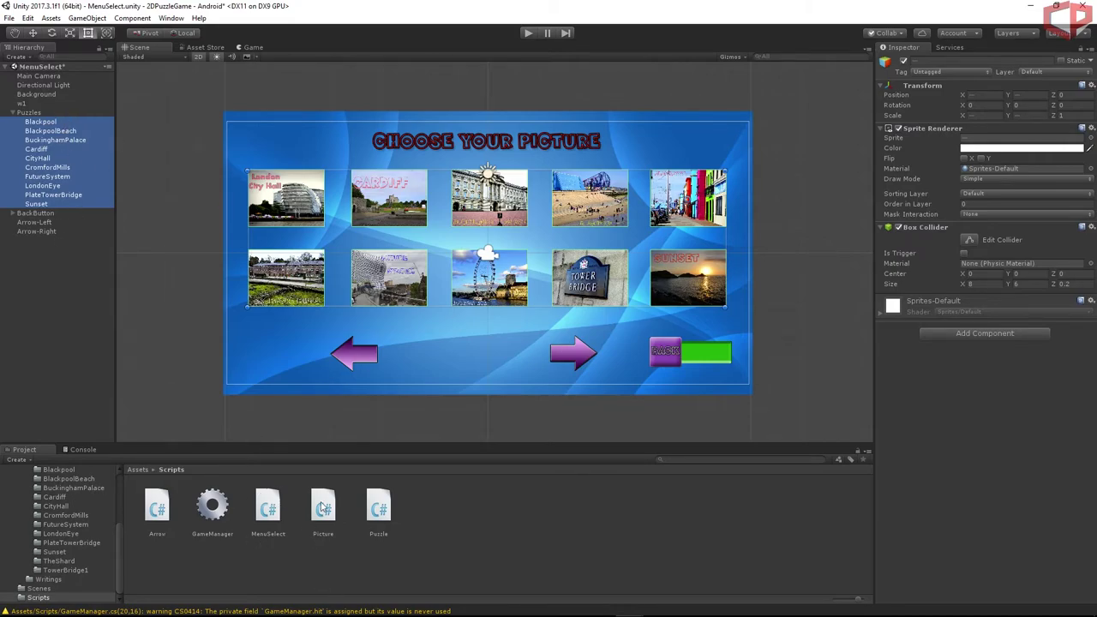
pyautogui.moveTo(323, 508); pyautogui.dragTo(927, 364)
pyautogui.click(712, 505)
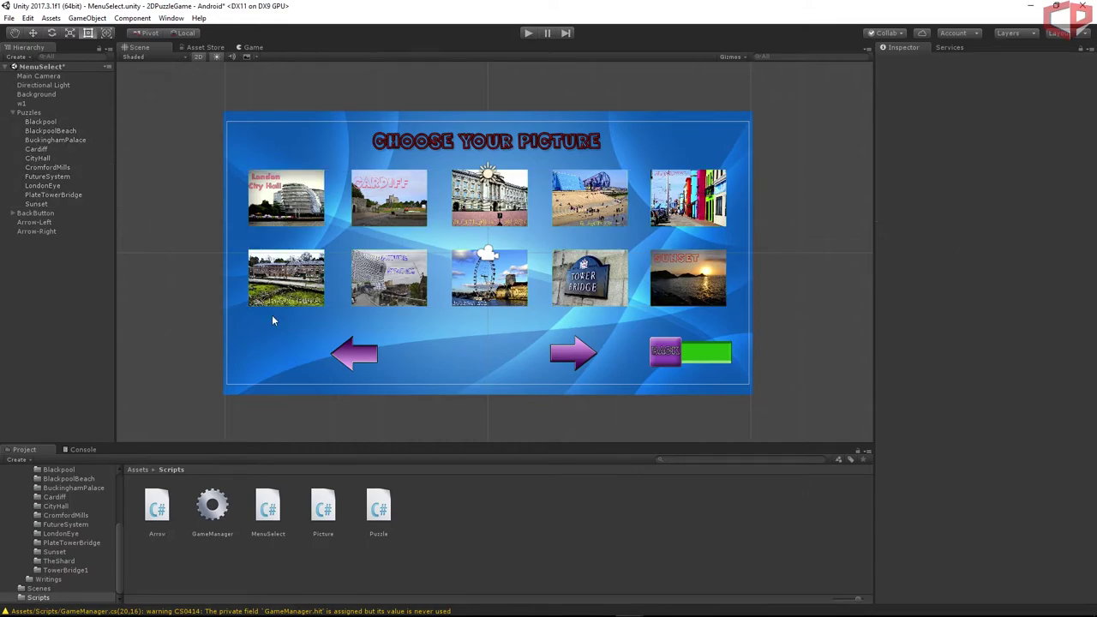
pyautogui.click(70, 178)
pyautogui.click(581, 511)
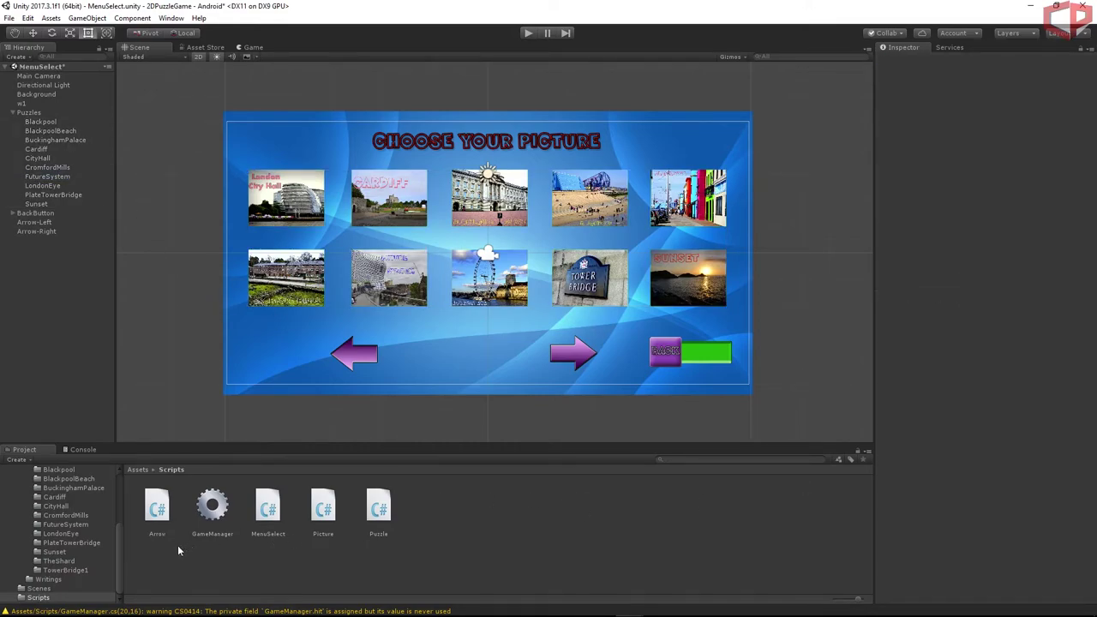
pyautogui.click(42, 588)
# Open MenuSelect2, saving MenuSelect, and attach MenuSelect to the camera and Arrow to both arrows.
pyautogui.doubleClick(272, 507)
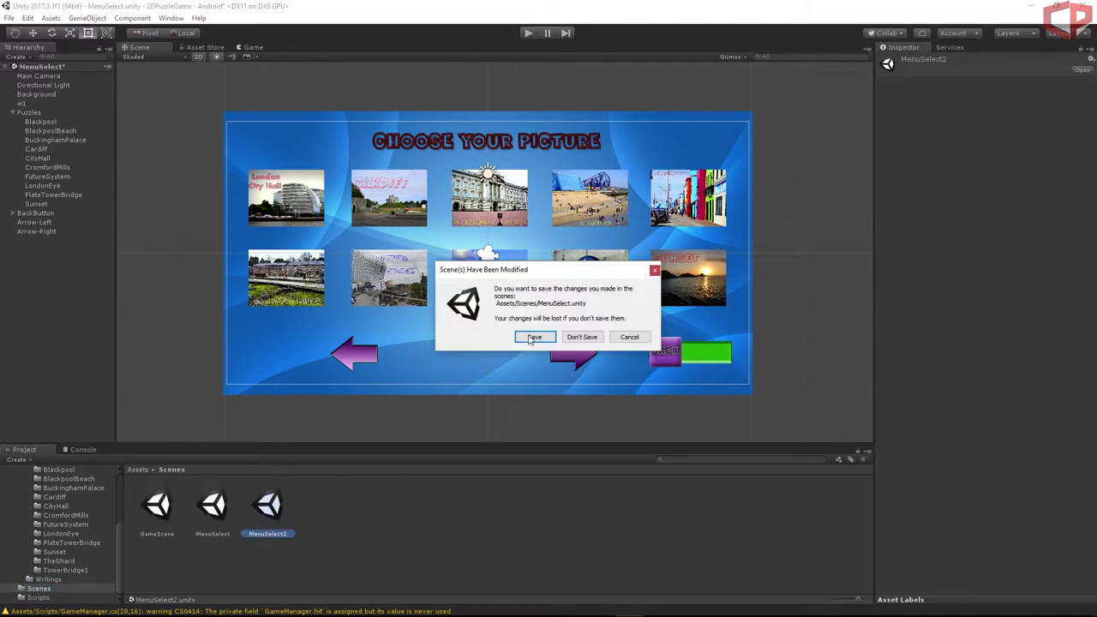
pyautogui.click(532, 338)
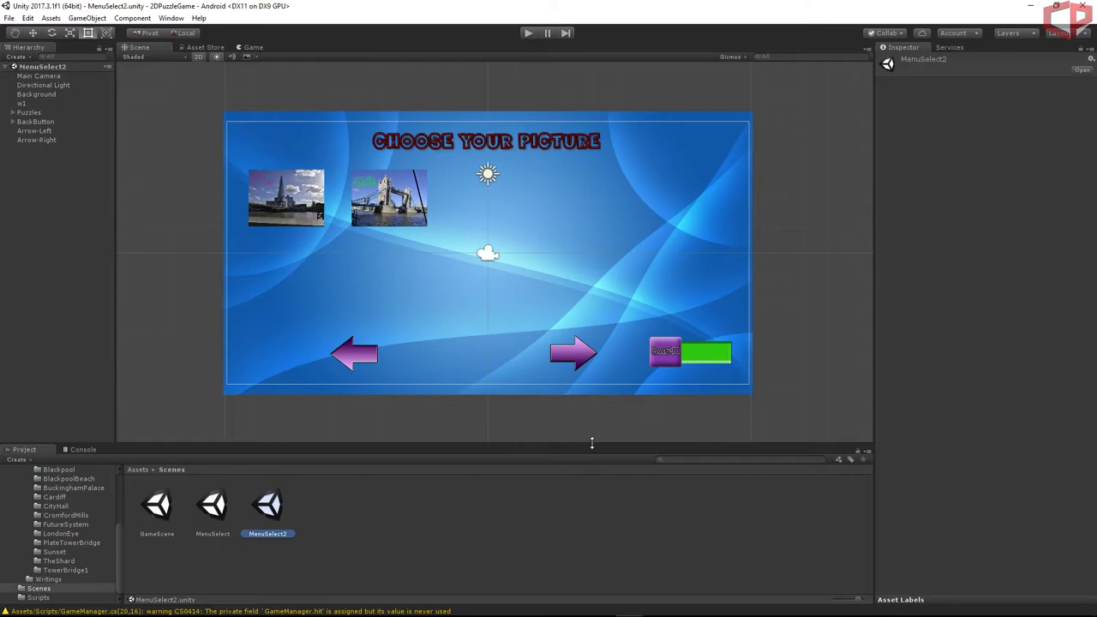
pyautogui.click(39, 75)
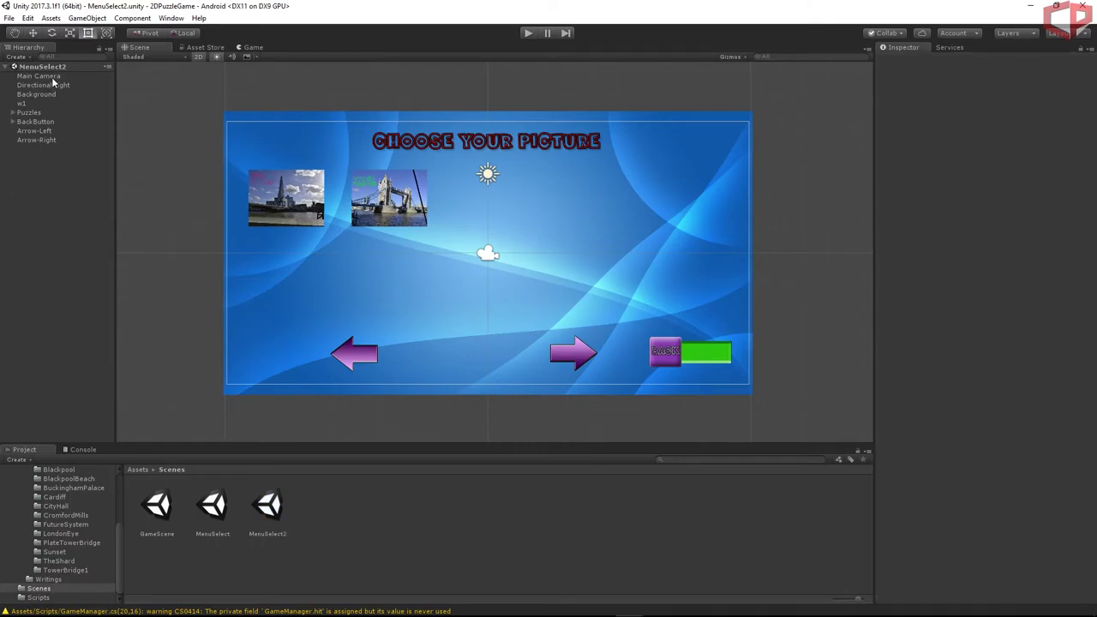
pyautogui.click(39, 598)
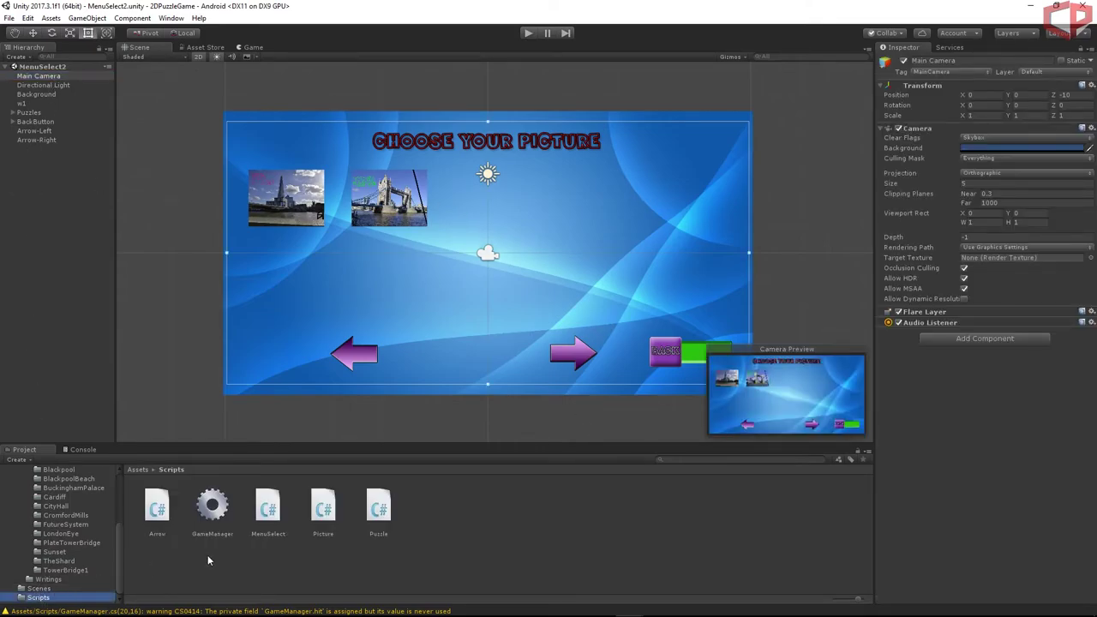
pyautogui.moveTo(261, 507); pyautogui.dragTo(981, 428)
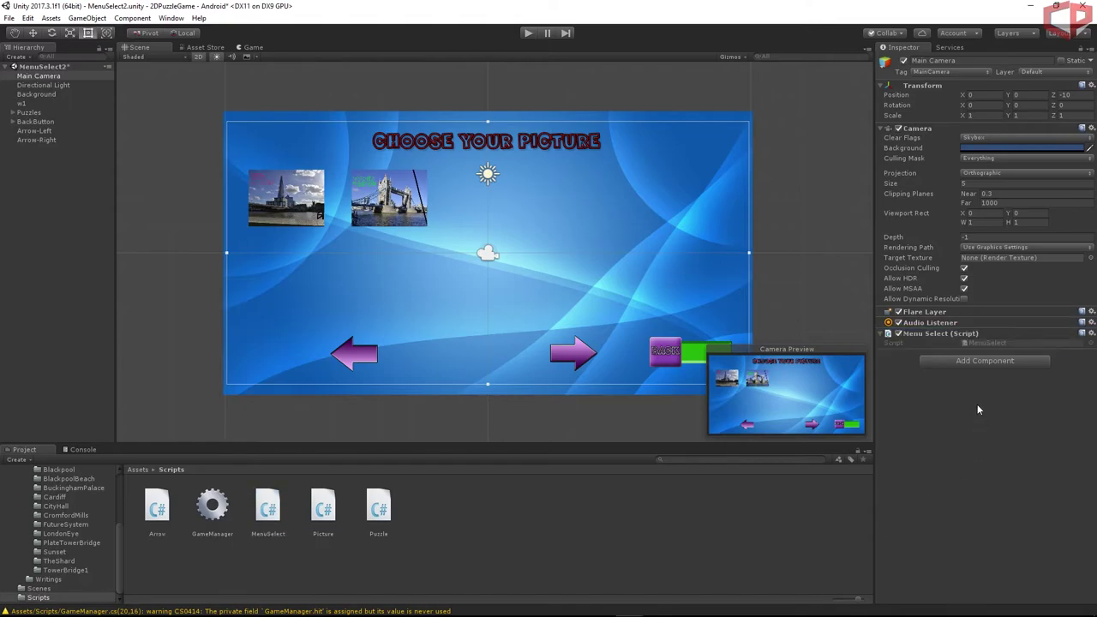
pyautogui.click(34, 131)
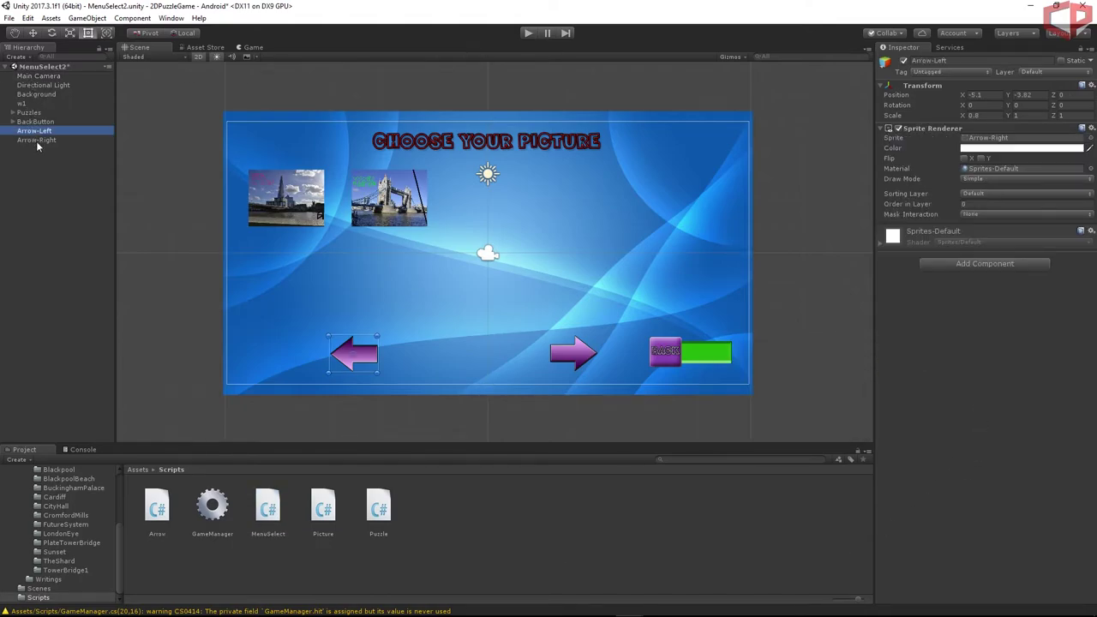
pyautogui.keyDown('shift'); pyautogui.click(36, 140); pyautogui.keyUp('shift')
pyautogui.moveTo(157, 509); pyautogui.dragTo(981, 266)
# Attach the Picture script to the TowerBridge1 and TheShard pictures.
pyautogui.click(12, 112)
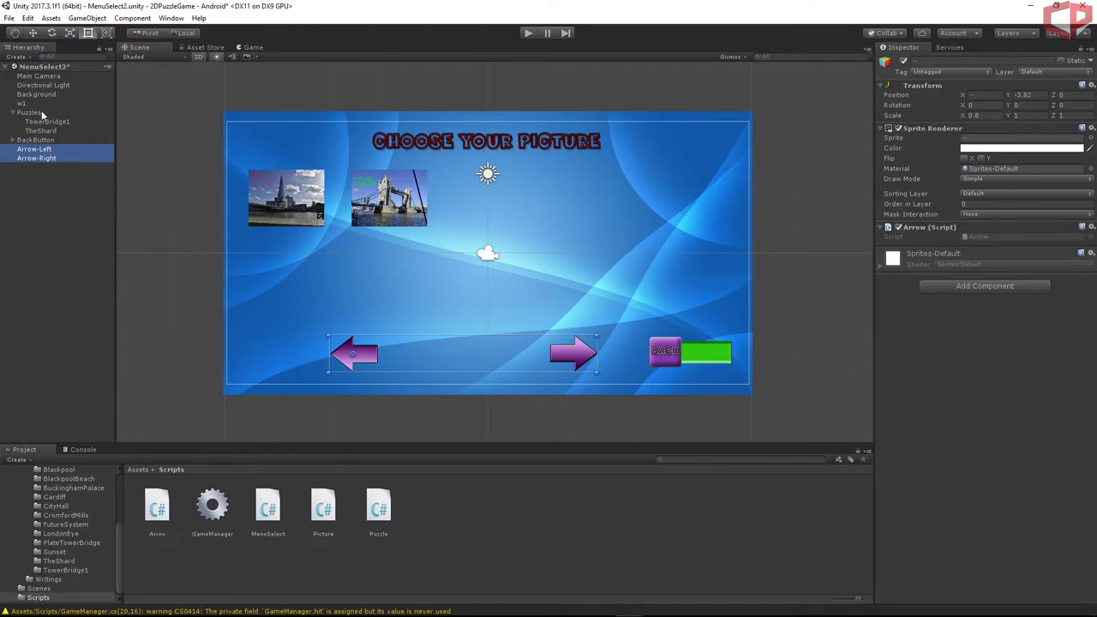
pyautogui.click(41, 121)
pyautogui.keyDown('shift'); pyautogui.click(41, 130); pyautogui.keyUp('shift')
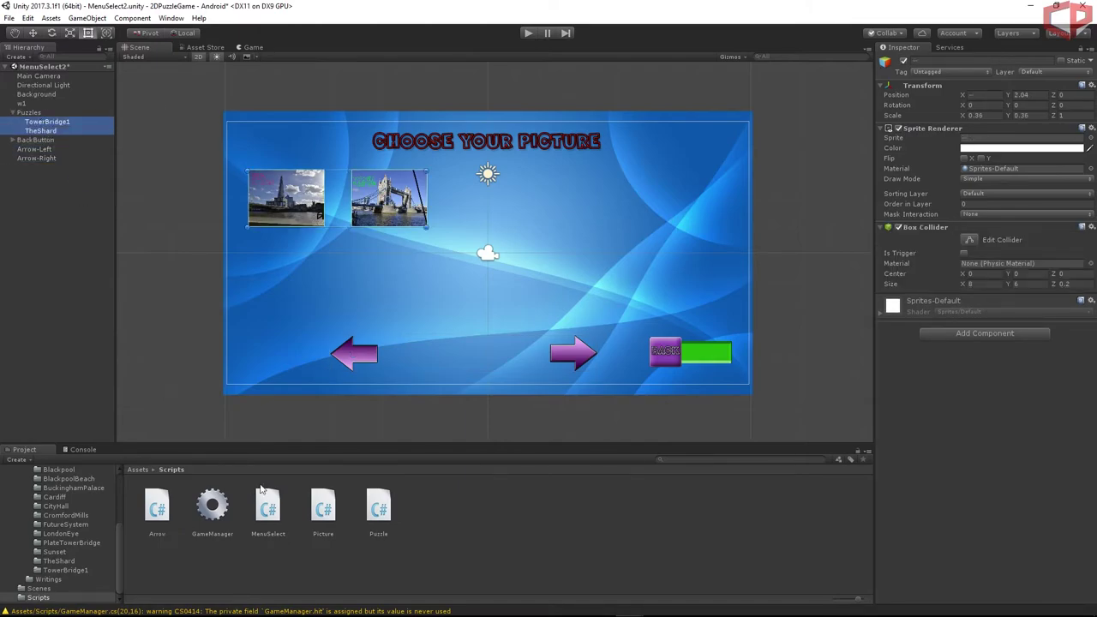
pyautogui.moveTo(305, 510); pyautogui.dragTo(987, 389)
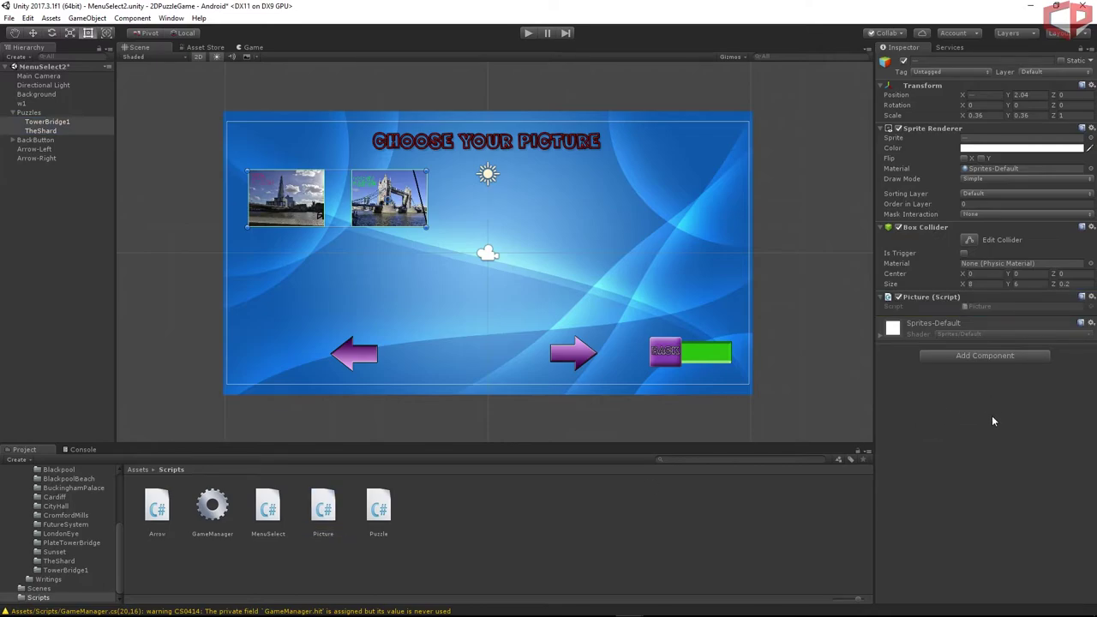
pyautogui.click(749, 527)
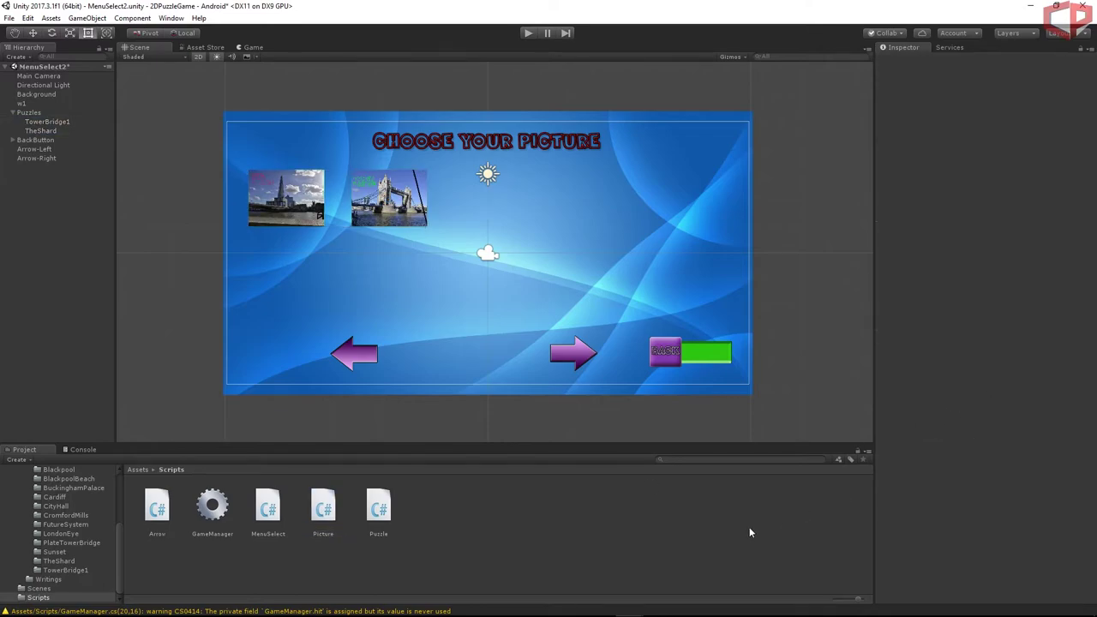
# Reopen the MenuSelect scene, saving the changes to MenuSelect2.
pyautogui.click(40, 581)
pyautogui.click(37, 589)
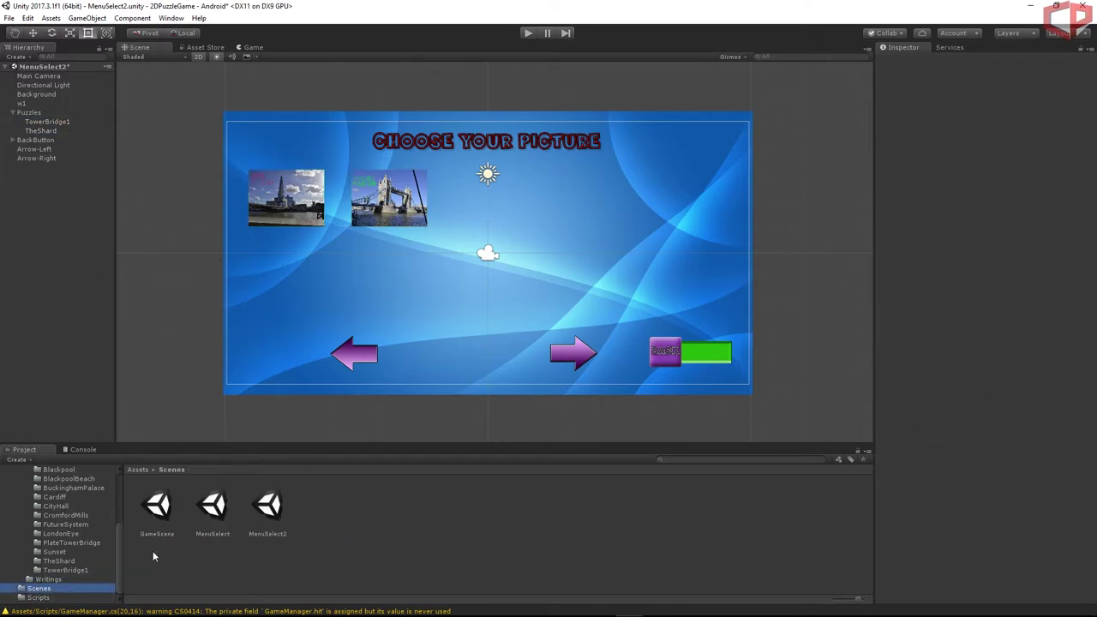
pyautogui.doubleClick(211, 508)
pyautogui.click(534, 337)
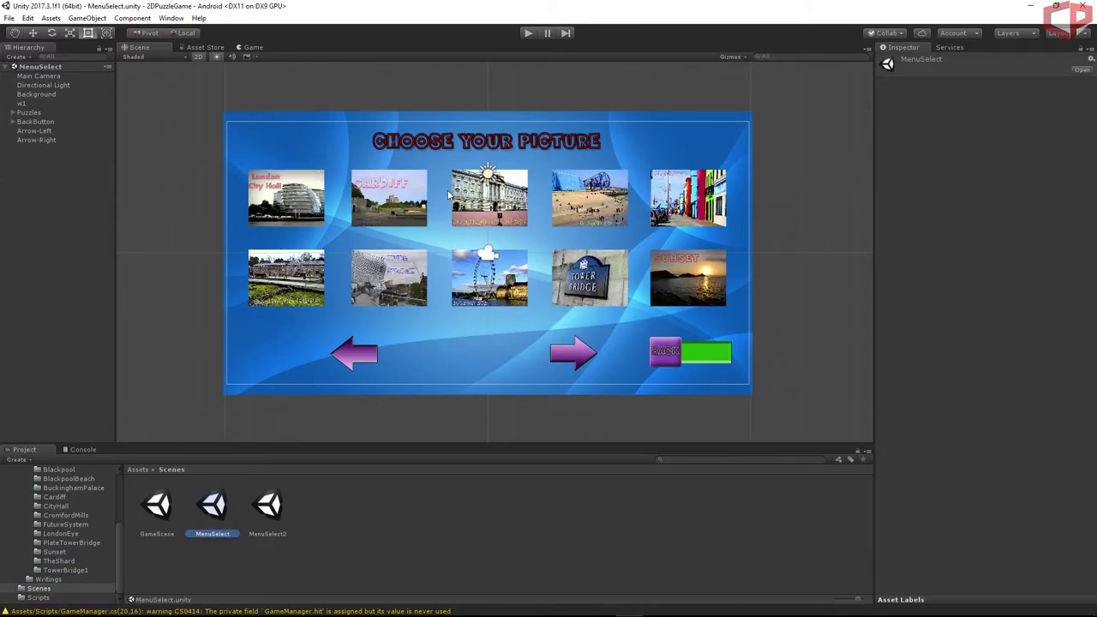
pyautogui.click(39, 598)
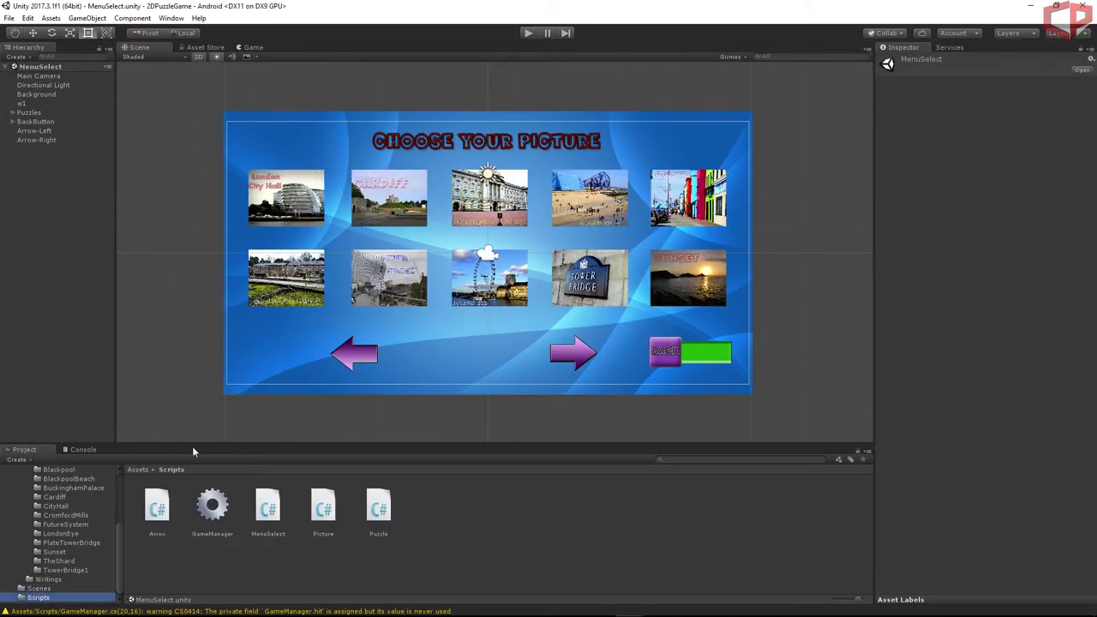
pyautogui.click(297, 578)
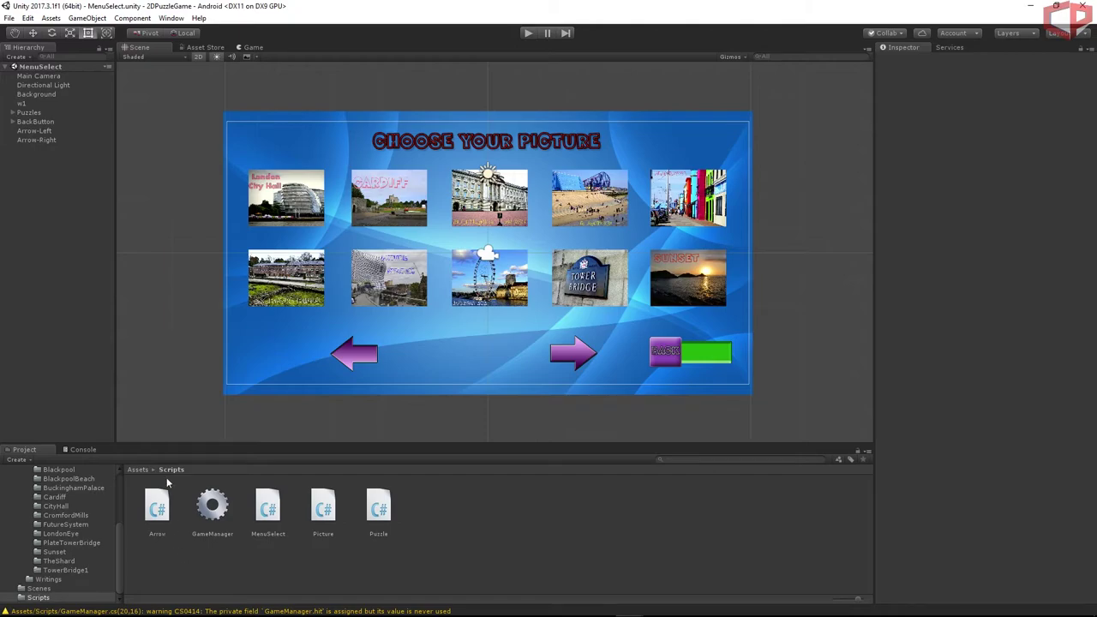
# Open Arrow.cs and add 'using UnityEngine.SceneManagement;' below the existing using lines.
pyautogui.doubleClick(158, 510)
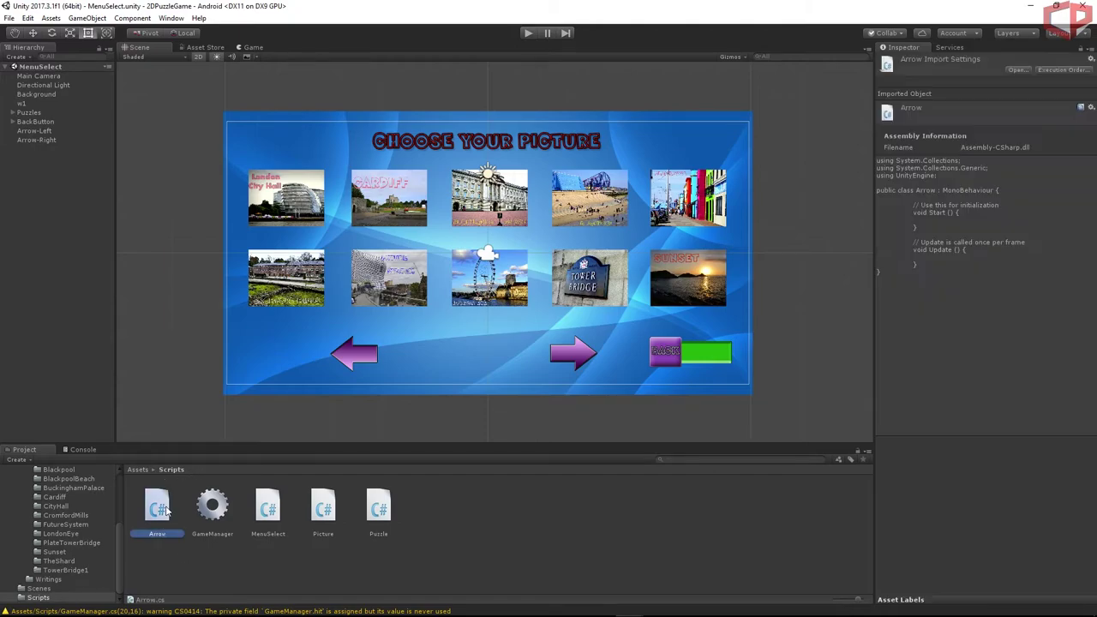
pyautogui.click(393, 119)
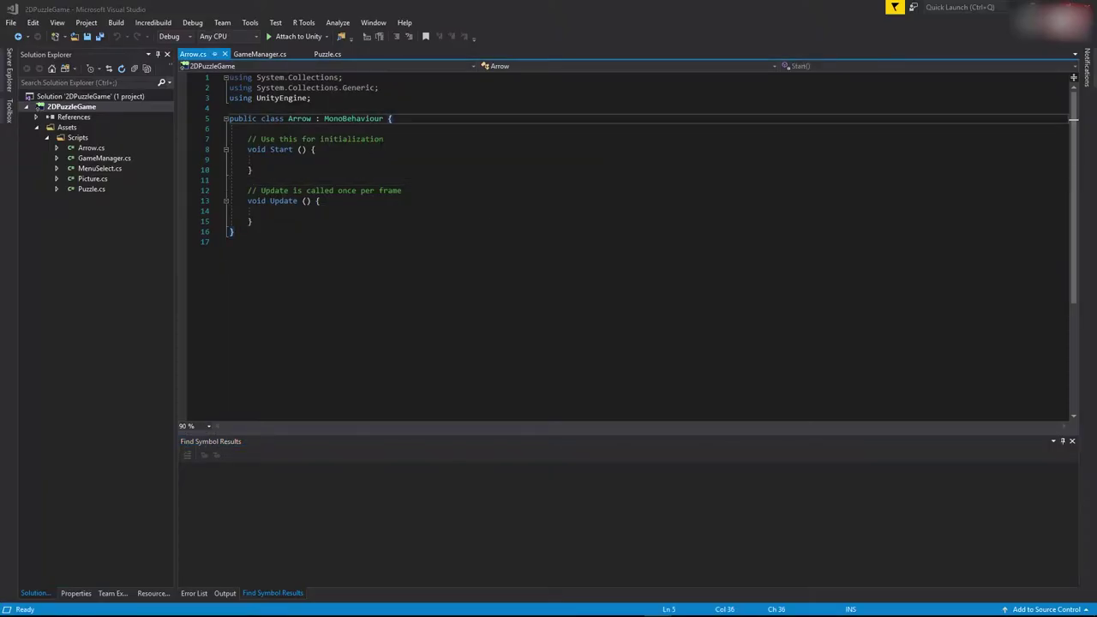
pyautogui.click(350, 99)
pyautogui.press('Return')
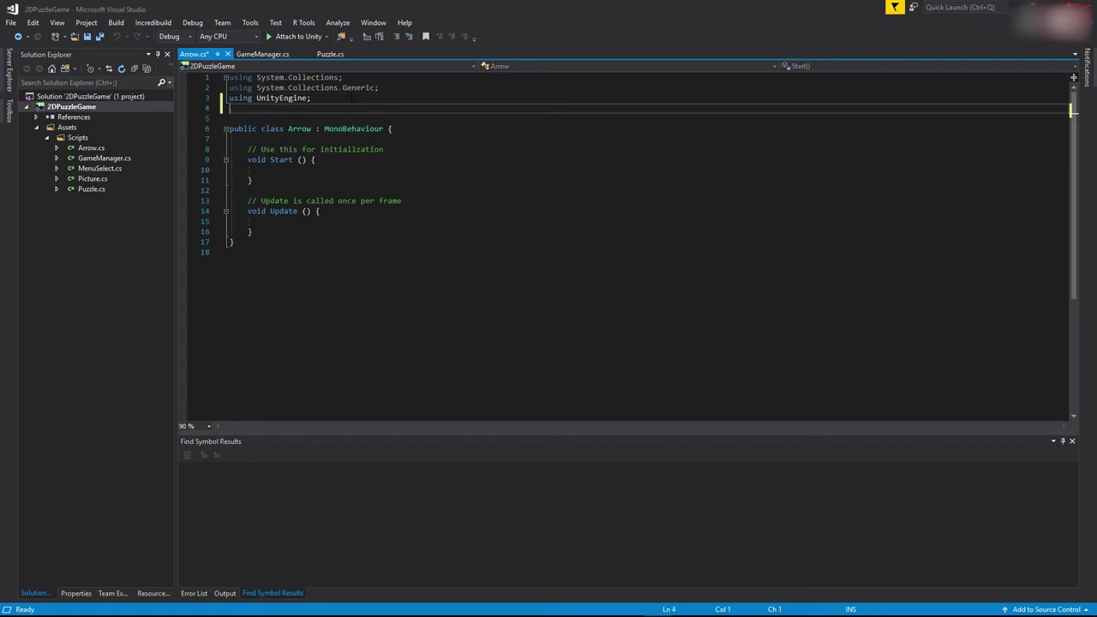
pyautogui.write('using Uni')
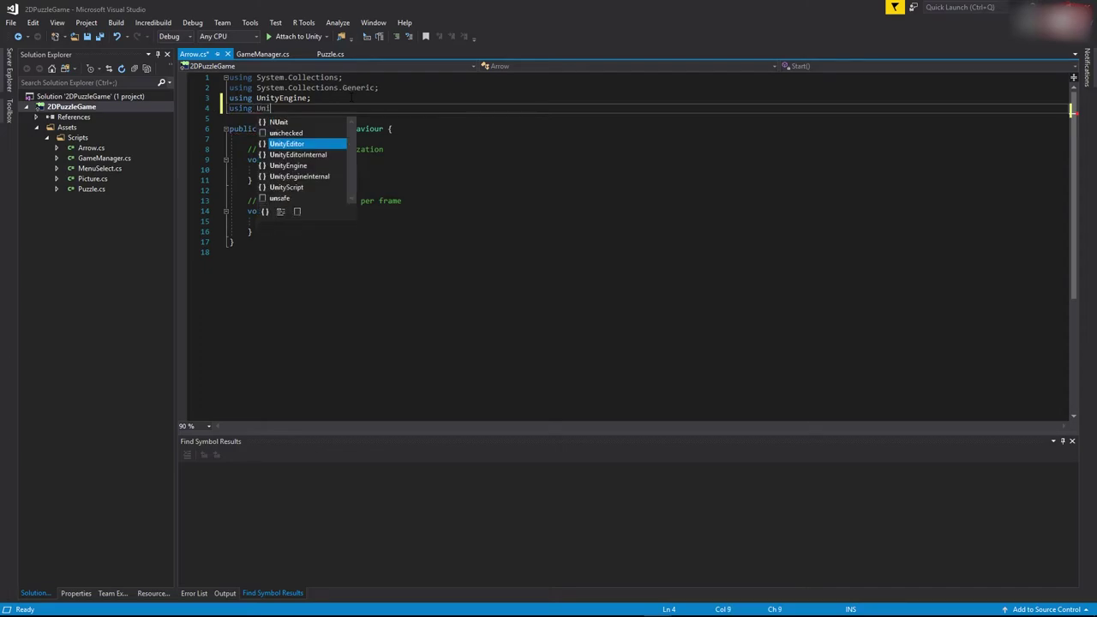
pyautogui.write('t')
pyautogui.press('Down')
pyautogui.press('Down')
pyautogui.press('Tab')
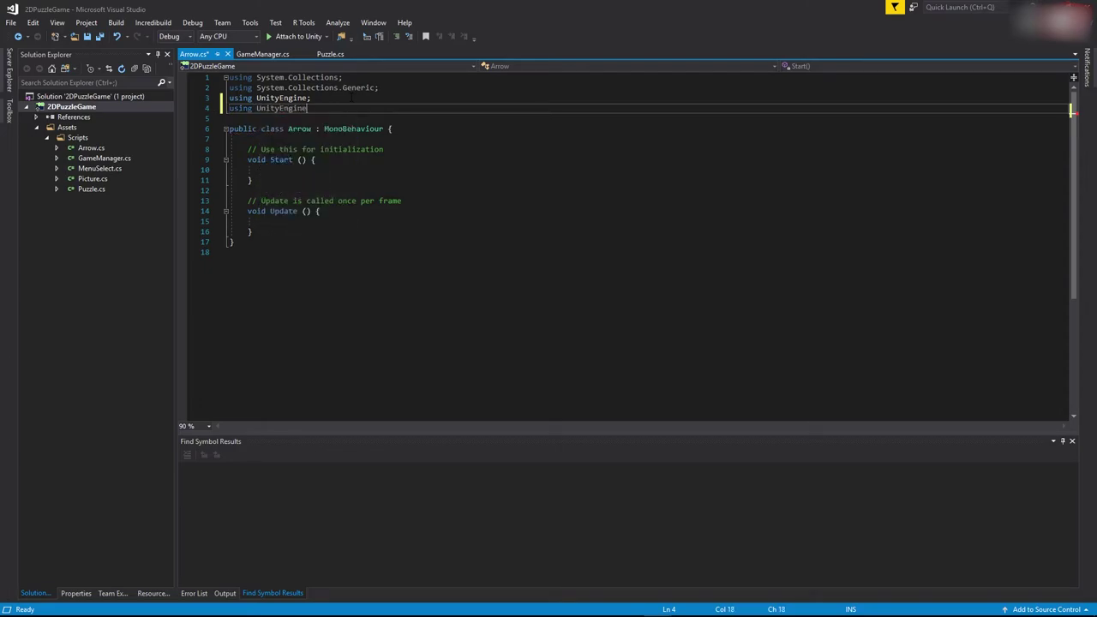
pyautogui.write('.Scen')
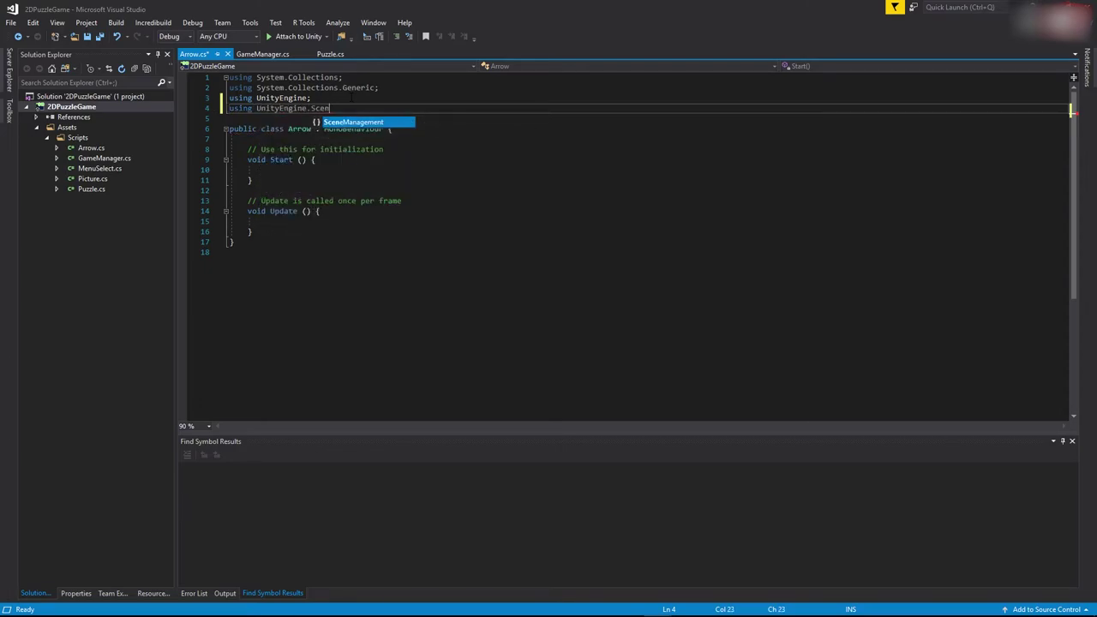
pyautogui.press('Tab')
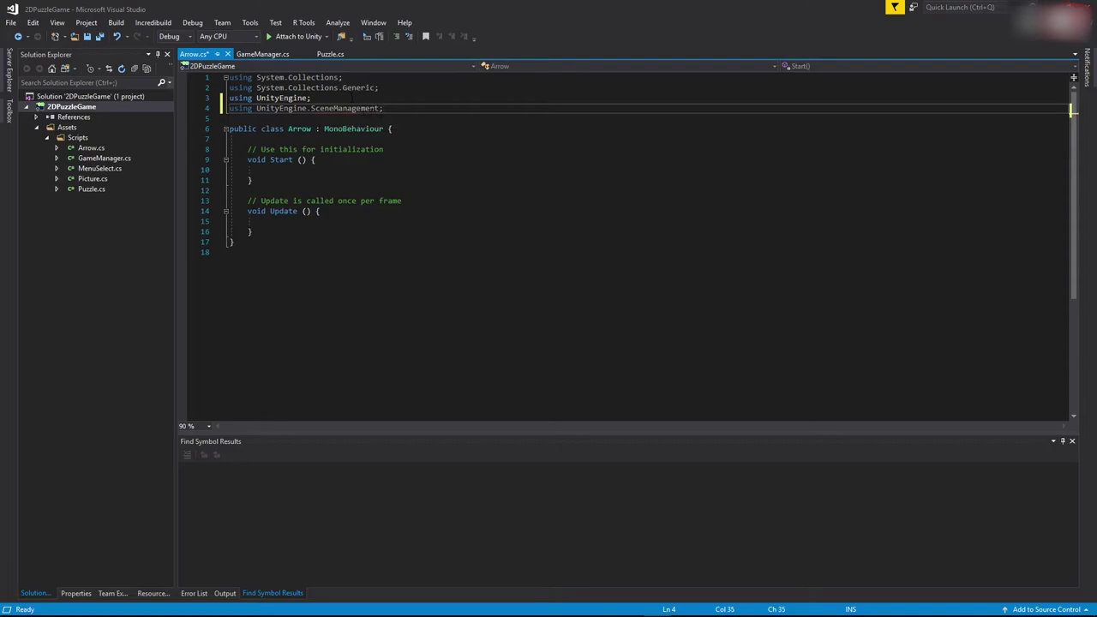
# Delete the default Start and Update methods from the Arrow class.
pyautogui.click(411, 126)
pyautogui.click(374, 108)
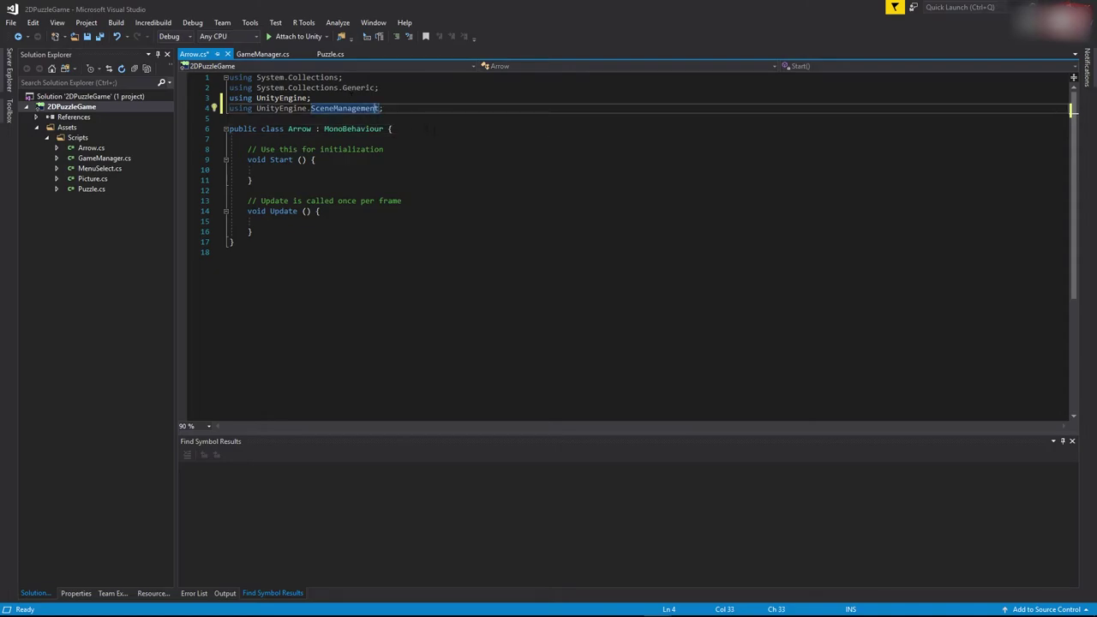
pyautogui.click(495, 250)
pyautogui.moveTo(254, 232); pyautogui.dragTo(203, 163)
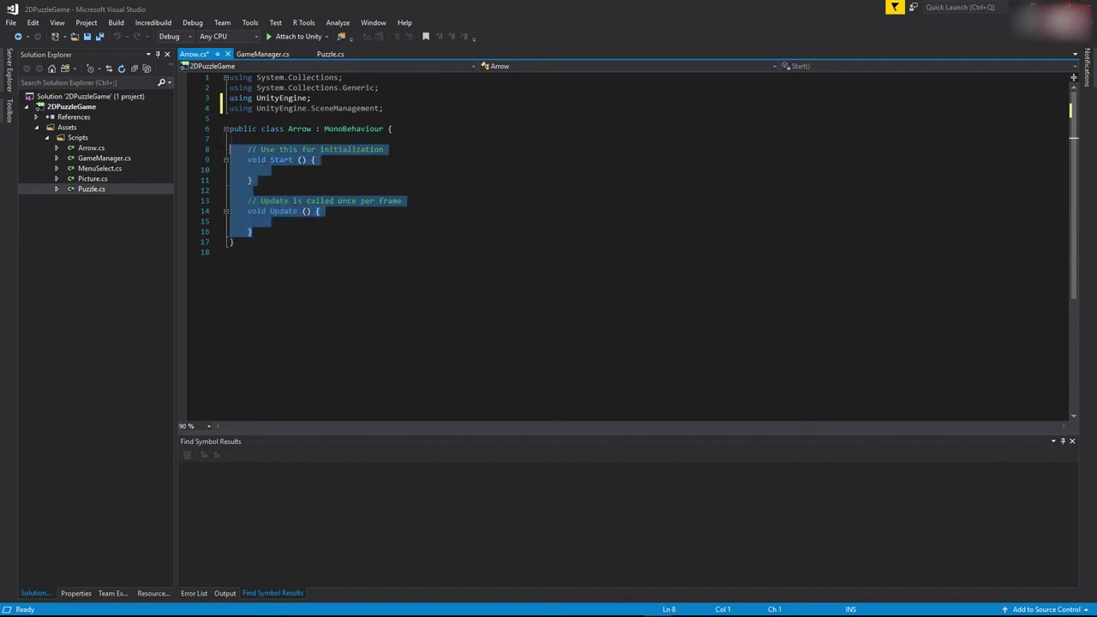
pyautogui.press('Delete')
pyautogui.press('BackSpace')
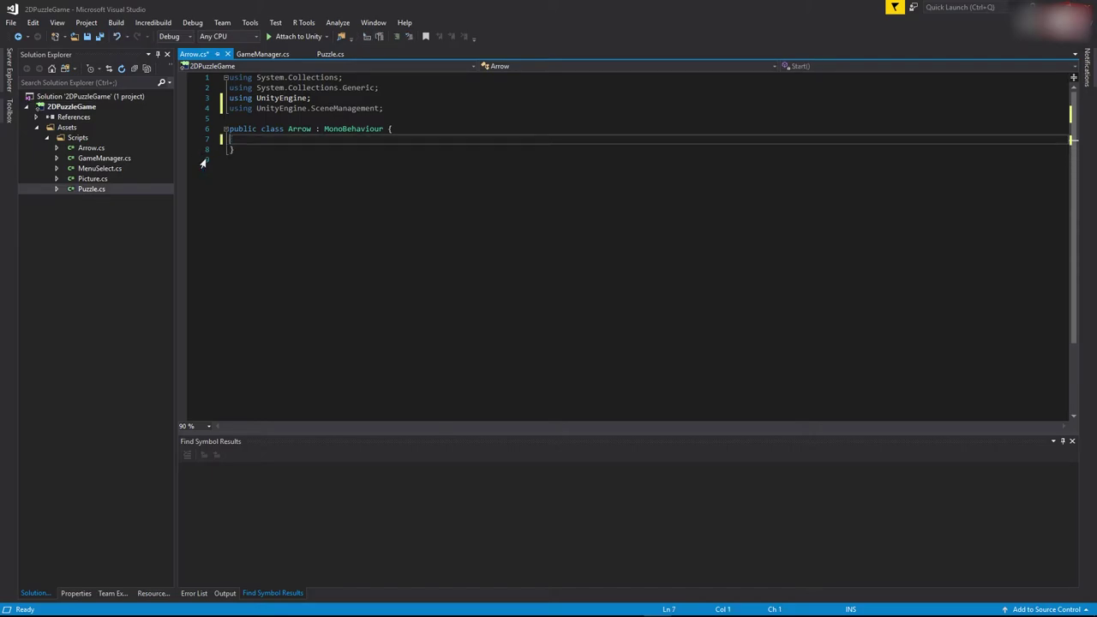
pyautogui.press('Up')
pyautogui.press('Down')
# Insert an empty private void OnMouseDown() method inside the class body.
pyautogui.press('Up')
pyautogui.press('End')
pyautogui.press('Left')
pyautogui.press('Return')
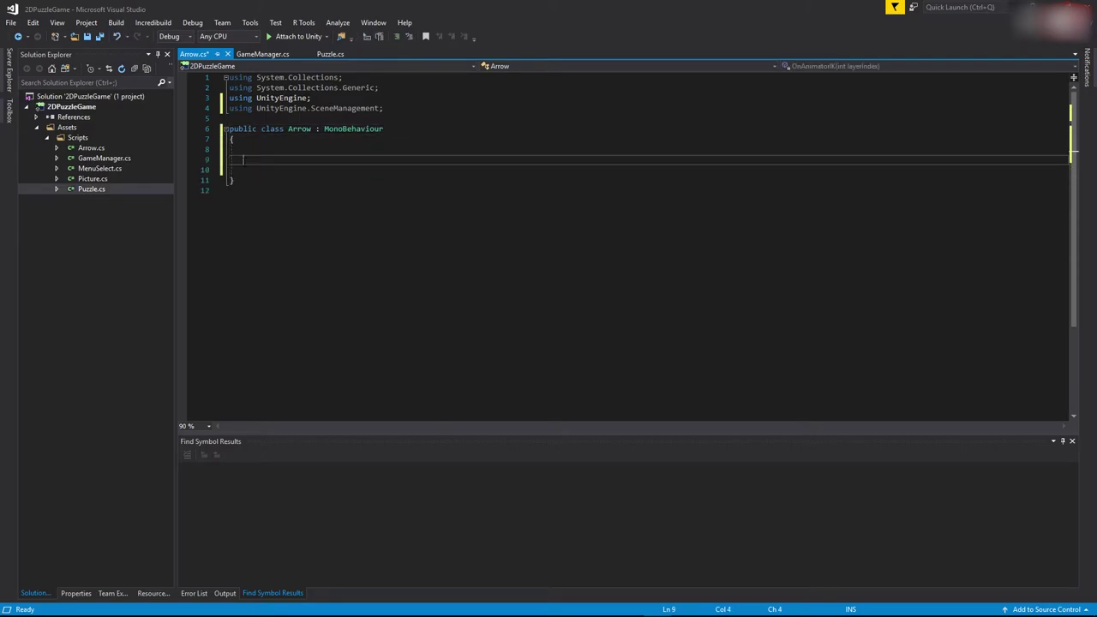
pyautogui.press('Down')
pyautogui.press('Return')
pyautogui.press('Return')
pyautogui.press('Up')
pyautogui.write('void Onm')
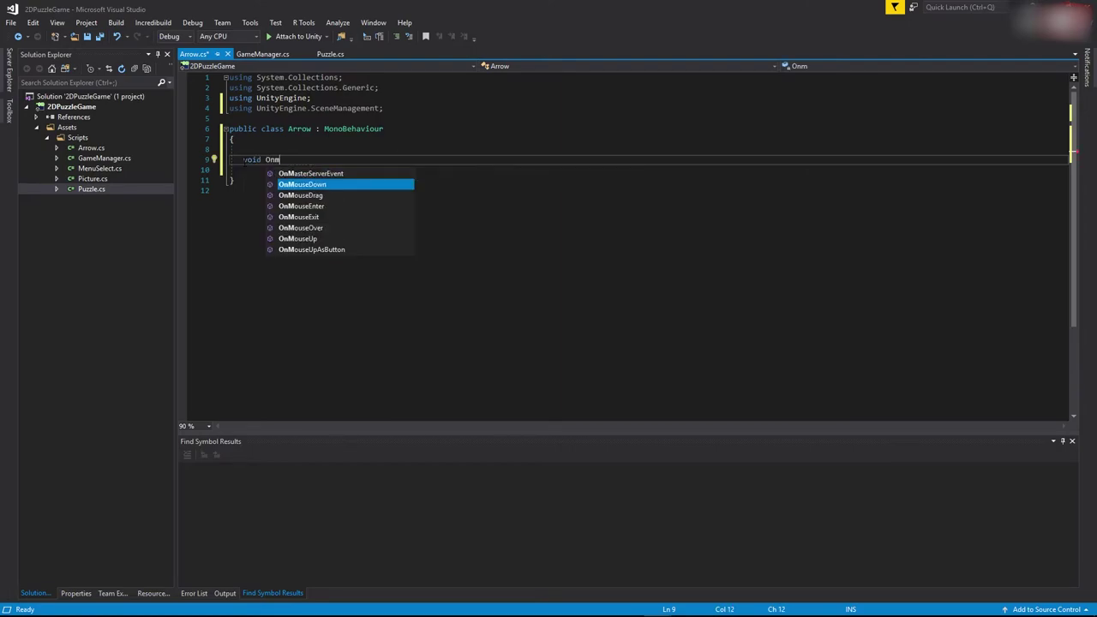
pyautogui.press('Tab')
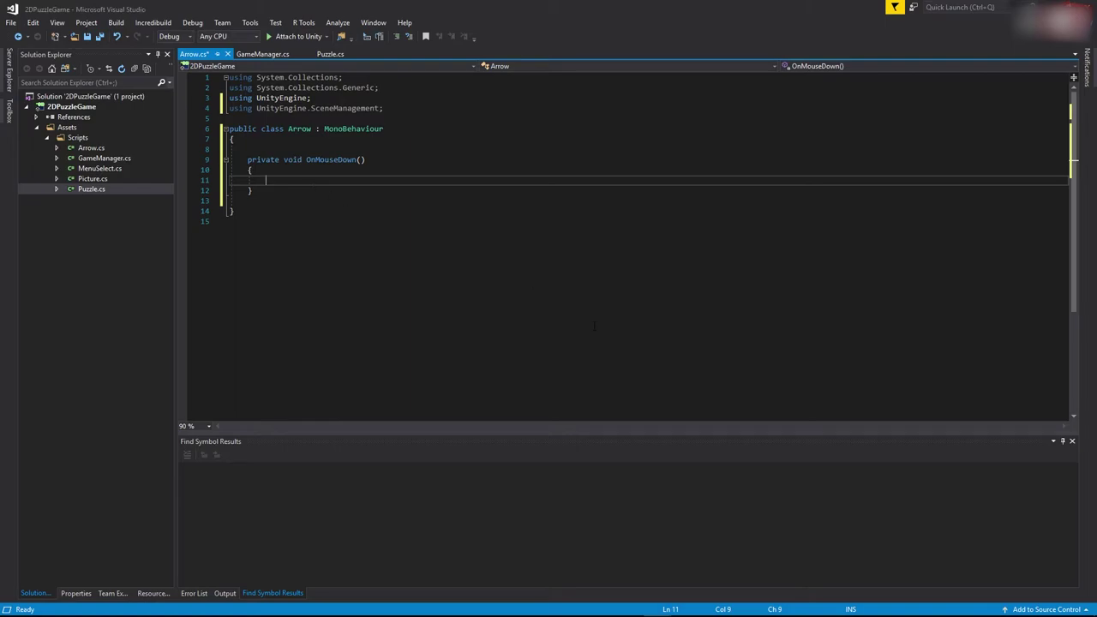
# In Arrow.cs OnMouseDown, write an if testing gameObject.name == "Arrow-Left".
pyautogui.write('if(gma')
pyautogui.press('BackSpace')
pyautogui.press('BackSpace')
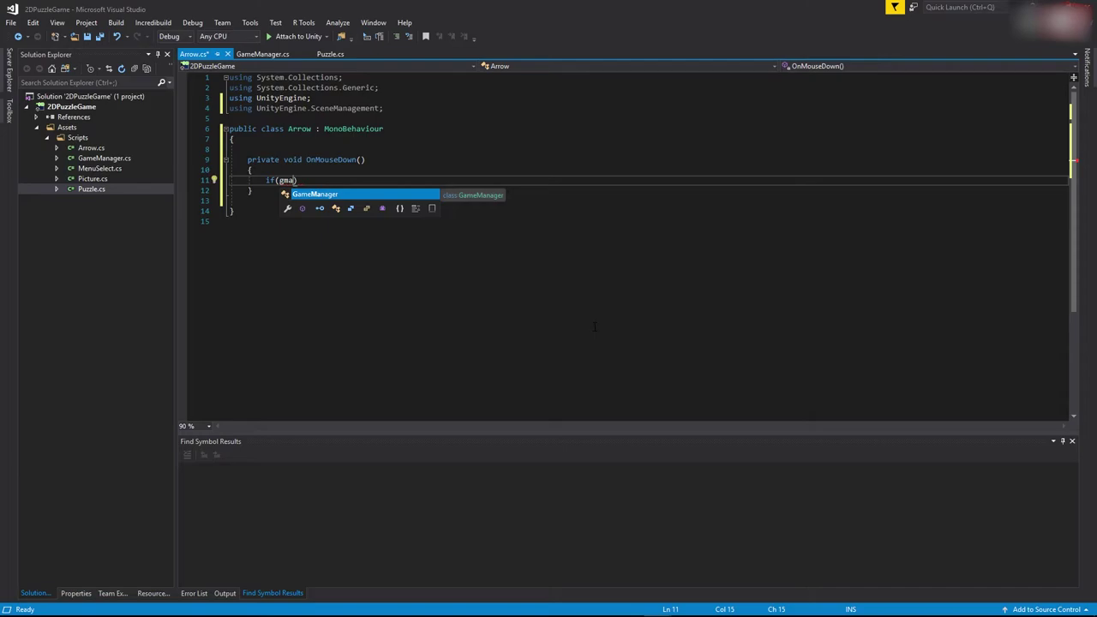
pyautogui.write('ameOb')
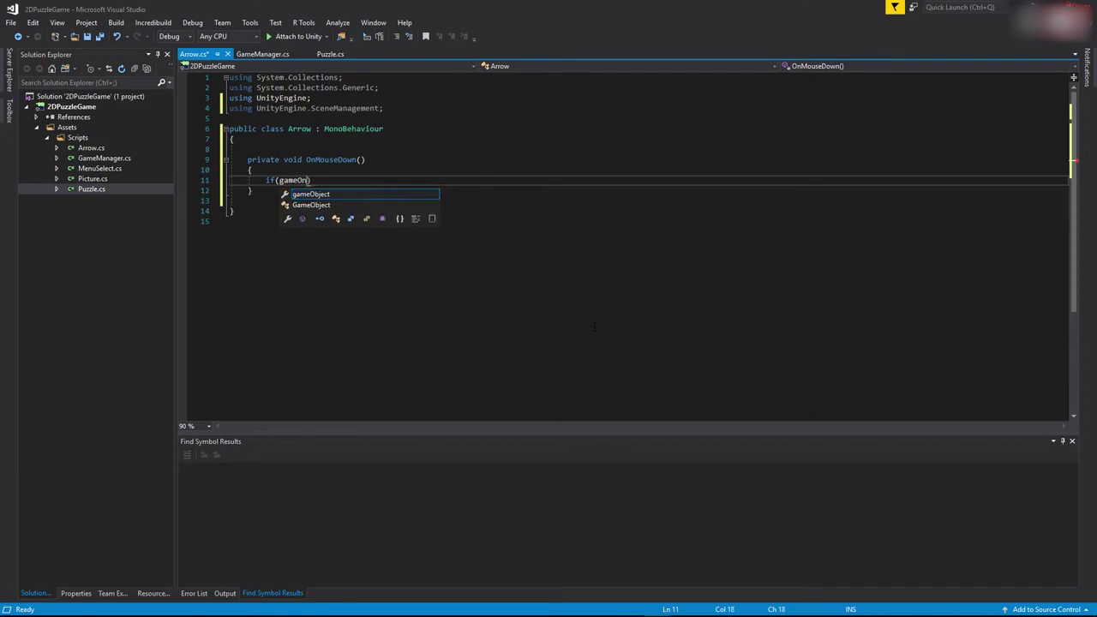
pyautogui.press('Tab')
pyautogui.write('.na')
pyautogui.write('me ==')
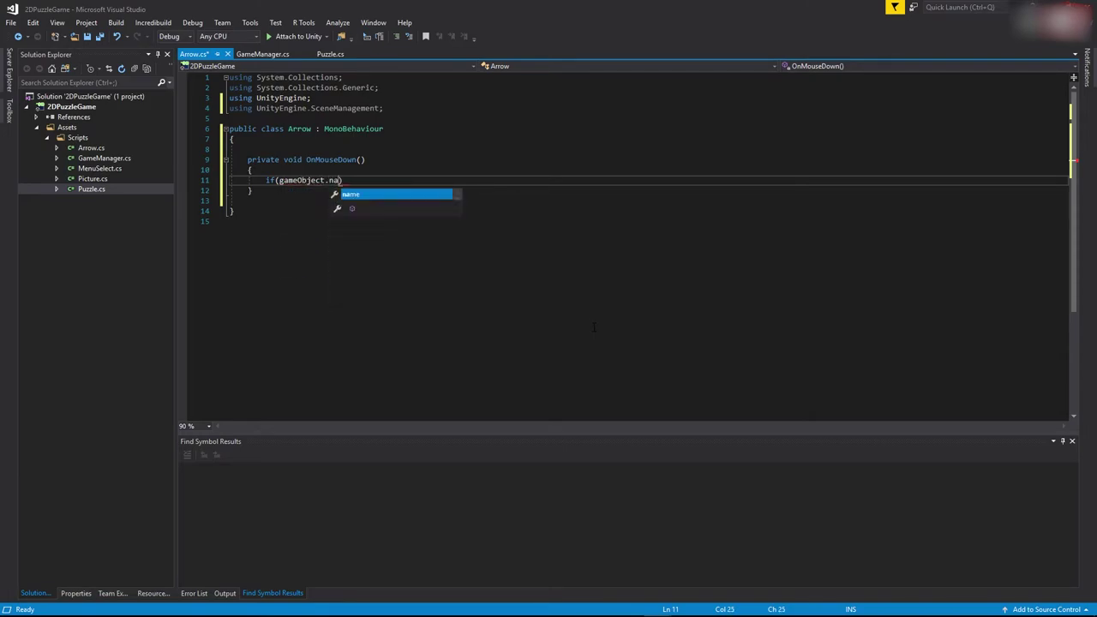
pyautogui.click(571, 264)
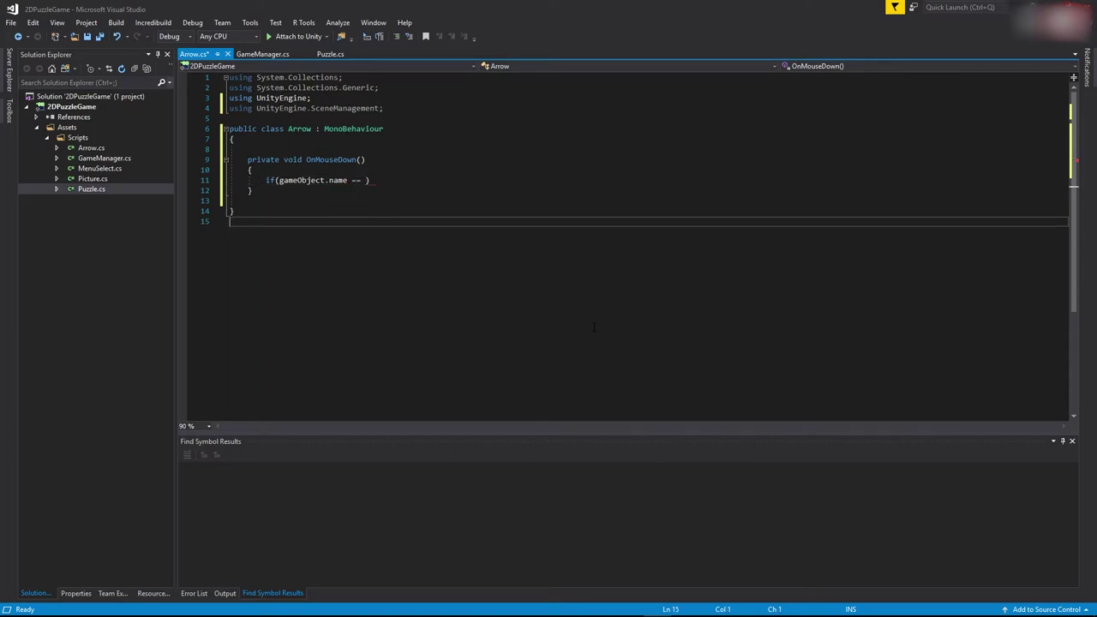
pyautogui.click(365, 180)
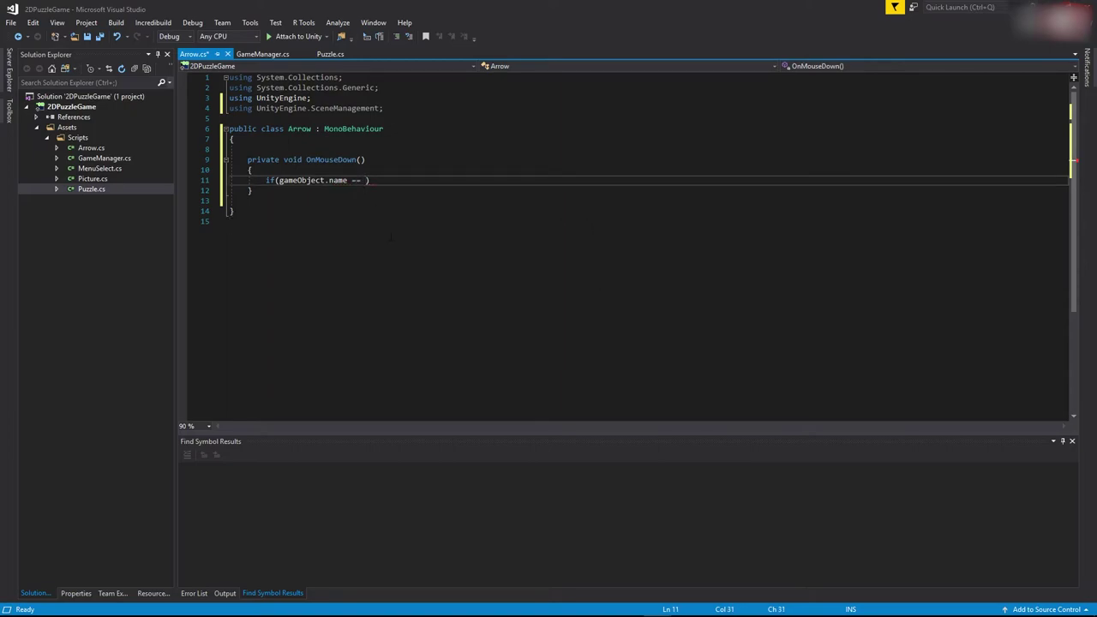
pyautogui.write('"Arrow-Left')
# Inside that if block, call SceneManager.LoadScene("MenuSelect").
pyautogui.press('Return')
pyautogui.write('{')
pyautogui.press('Return')
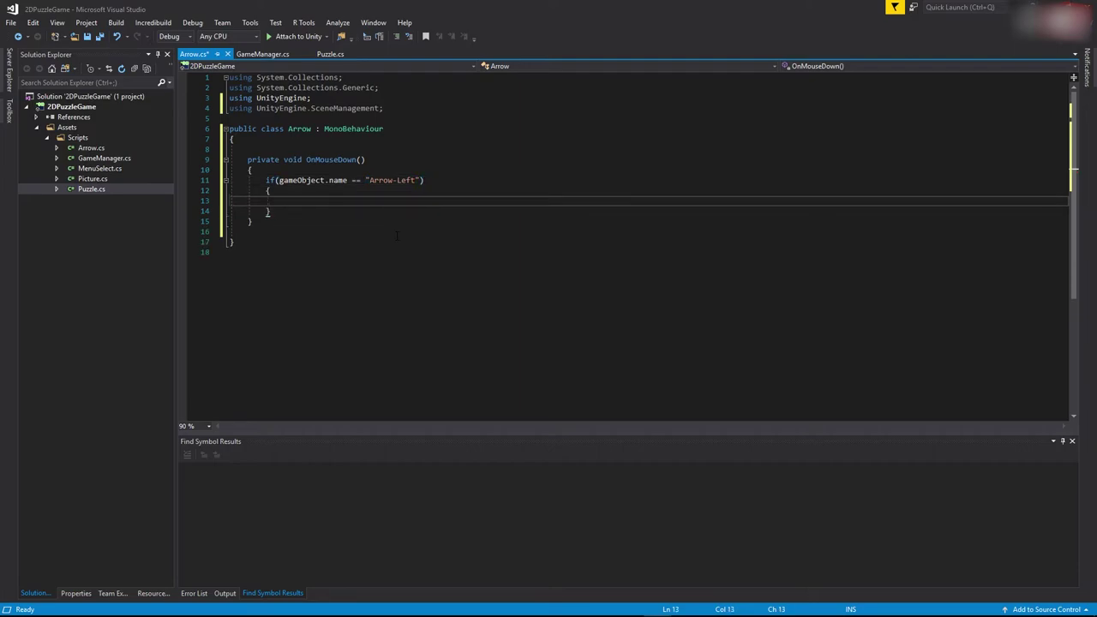
pyautogui.write('Sce')
pyautogui.write('neManager.Lo')
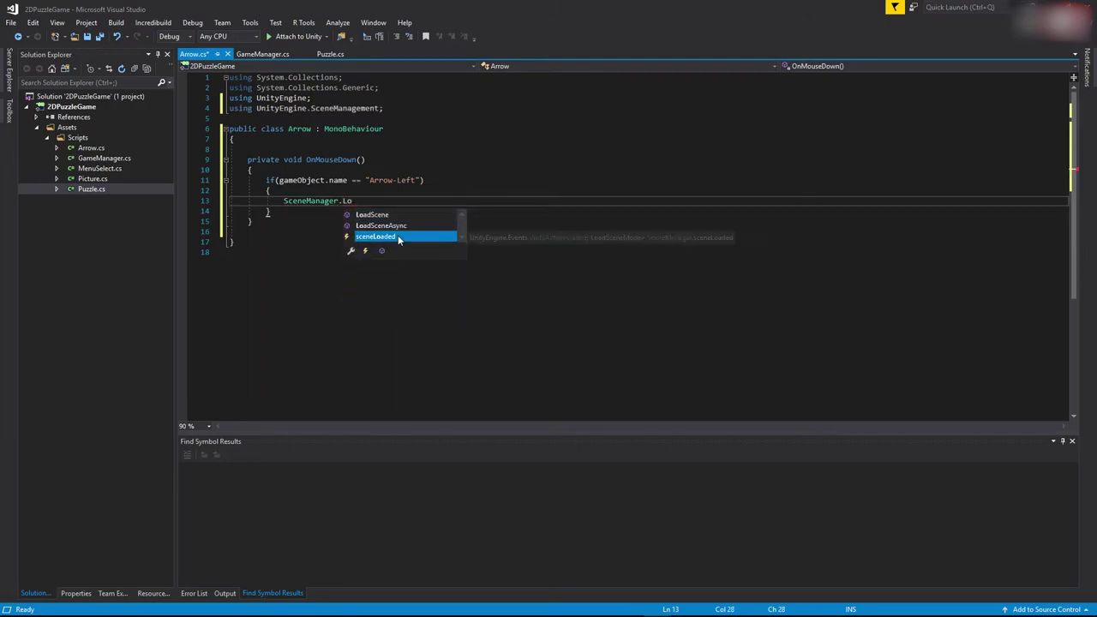
pyautogui.press('Up')
pyautogui.press('Up')
pyautogui.press('Tab')
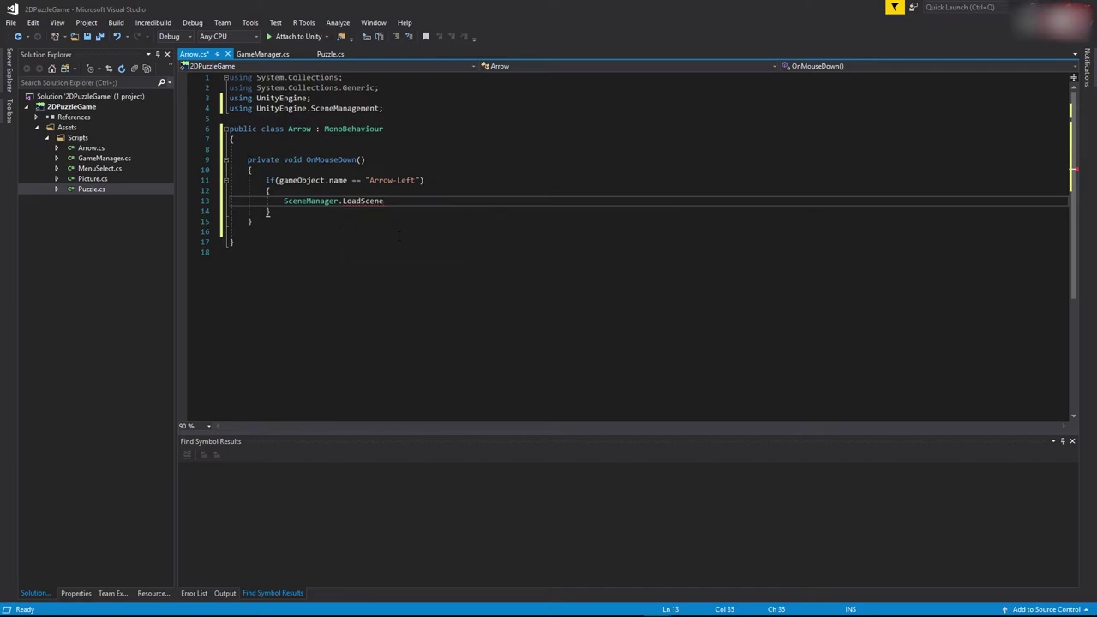
pyautogui.write('("')
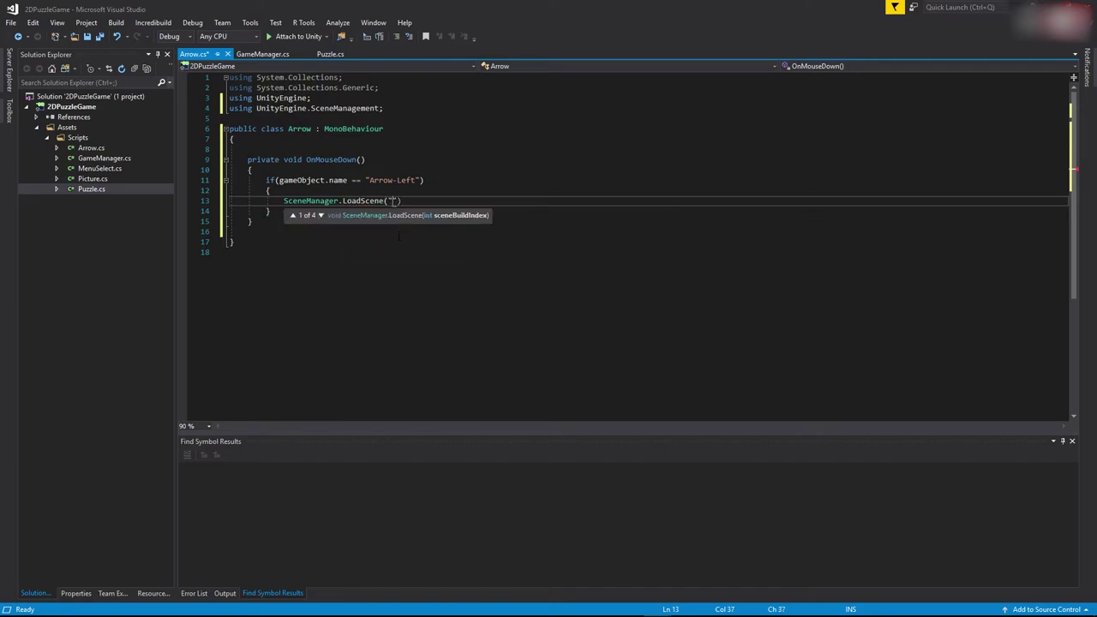
pyautogui.write('MenuSelect");')
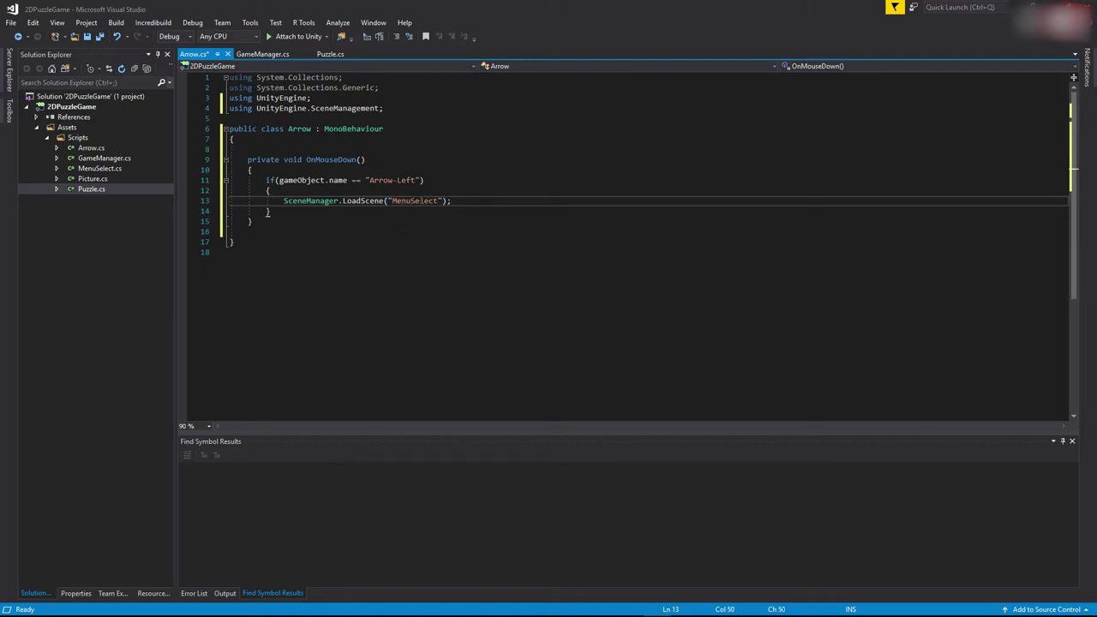
# Duplicate the block for "Arrow-Right", loading the "MenuSelect2" scene instead.
pyautogui.moveTo(273, 211); pyautogui.dragTo(164, 188)
pyautogui.hotkey('ctrl', 'c')
pyautogui.click(272, 210)
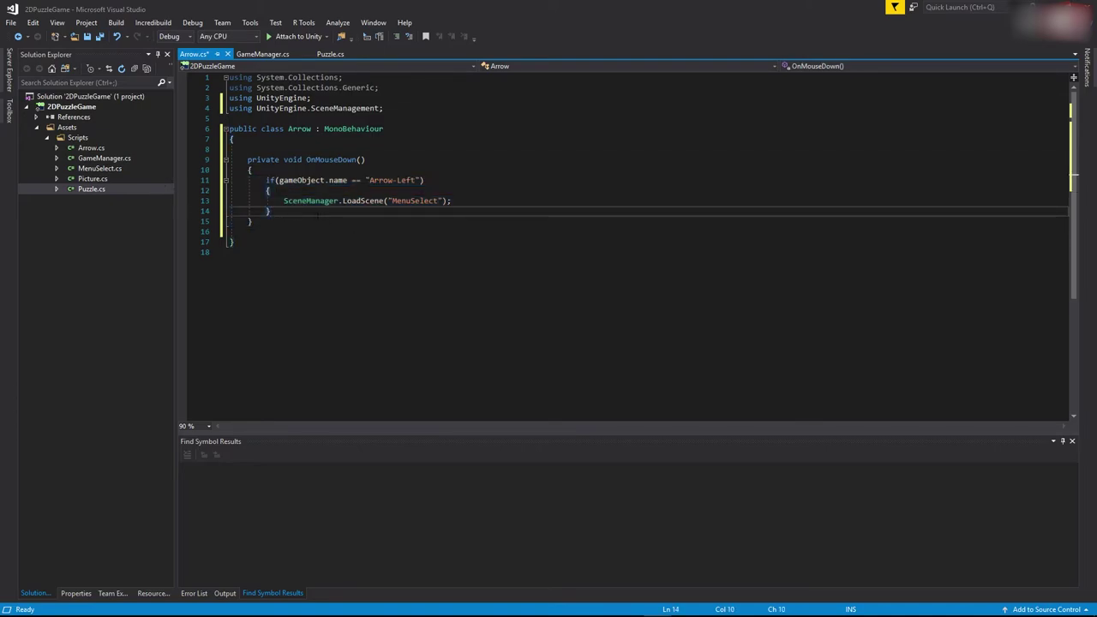
pyautogui.press('Return')
pyautogui.hotkey('ctrl', 'v')
pyautogui.click(420, 221)
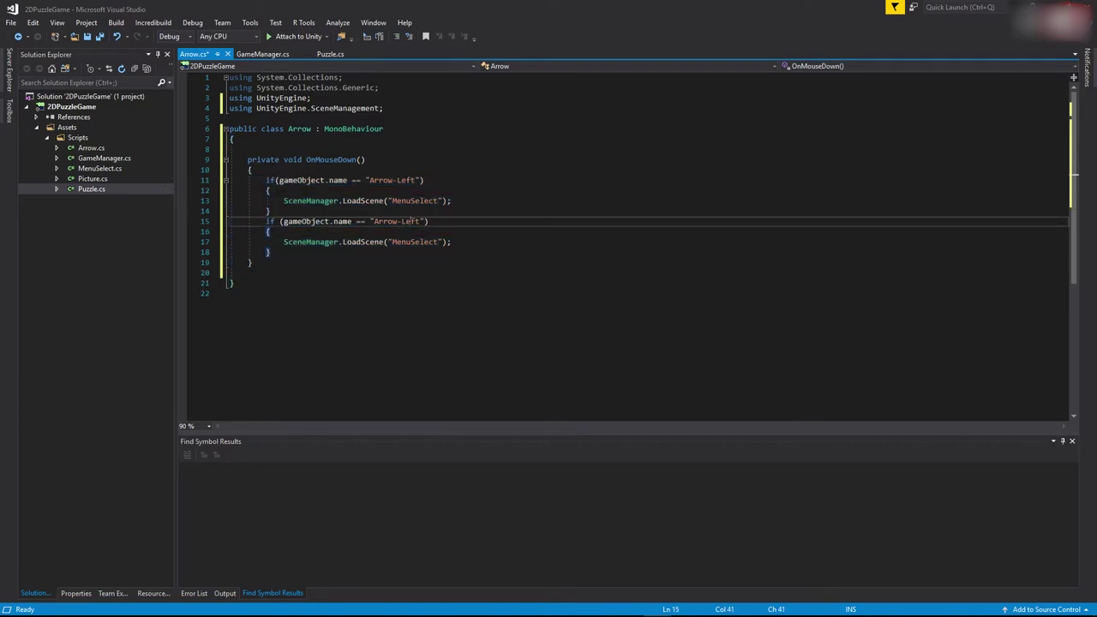
pyautogui.doubleClick(407, 221)
pyautogui.write('Right')
pyautogui.click(461, 313)
pyautogui.click(435, 242)
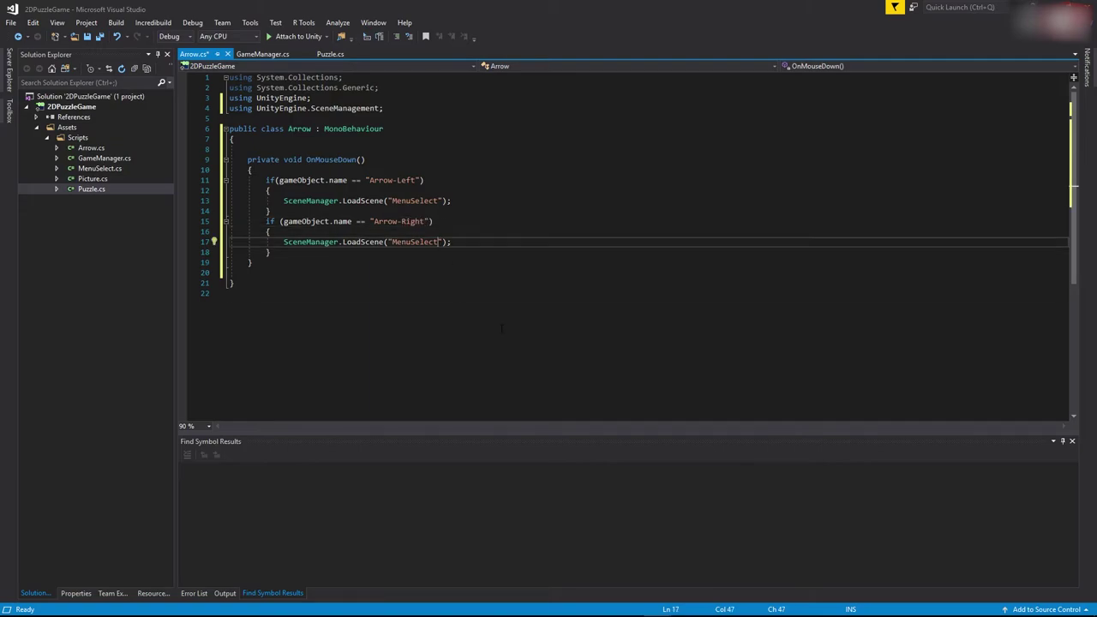
pyautogui.write('2')
pyautogui.press('Down')
pyautogui.press('Down')
pyautogui.press('Up')
pyautogui.press('Up')
pyautogui.press('Up')
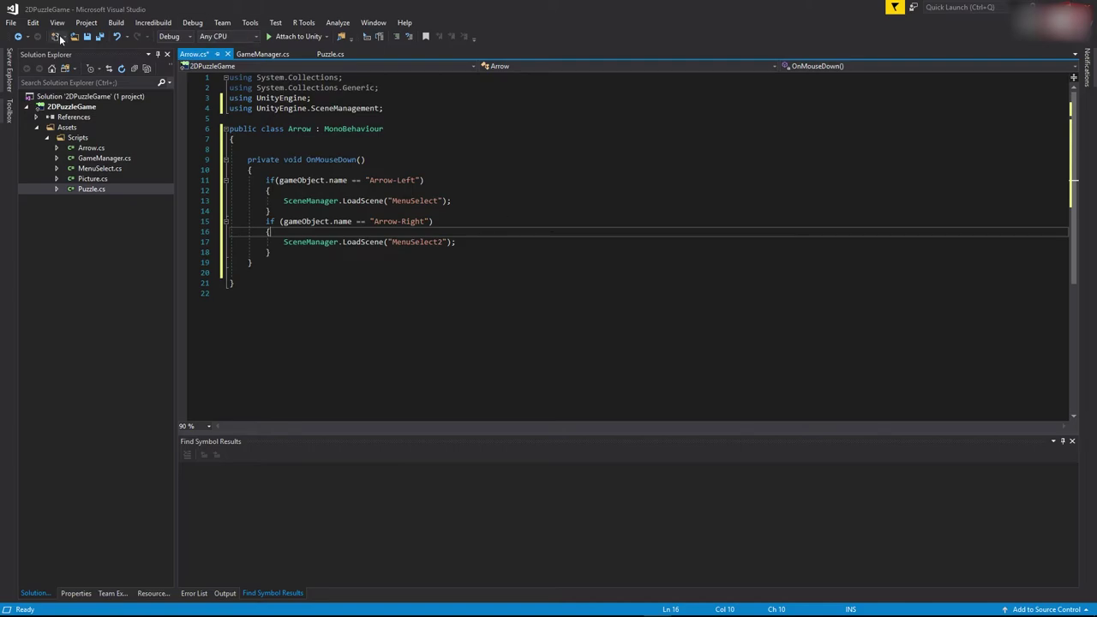
# Save the Arrow script.
pyautogui.click(87, 36)
pyautogui.press('Down')
pyautogui.press('Down')
pyautogui.press('Up')
pyautogui.press('Up')
pyautogui.press('Up')
pyautogui.press('Up')
pyautogui.press('Up')
pyautogui.press('Up')
pyautogui.press('Up')
pyautogui.press('Up')
pyautogui.press('Up')
pyautogui.press('Up')
pyautogui.press('Up')
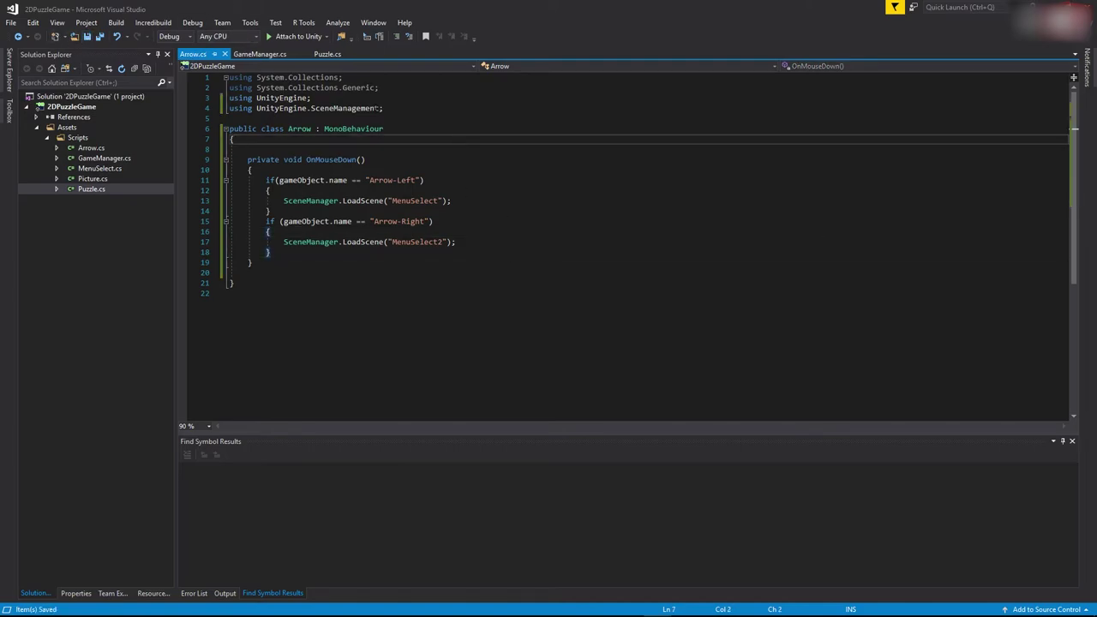
pyautogui.click(86, 221)
# Open MenuSelect.cs and copy the SceneManagement using line from Arrow.cs into it.
pyautogui.doubleClick(99, 169)
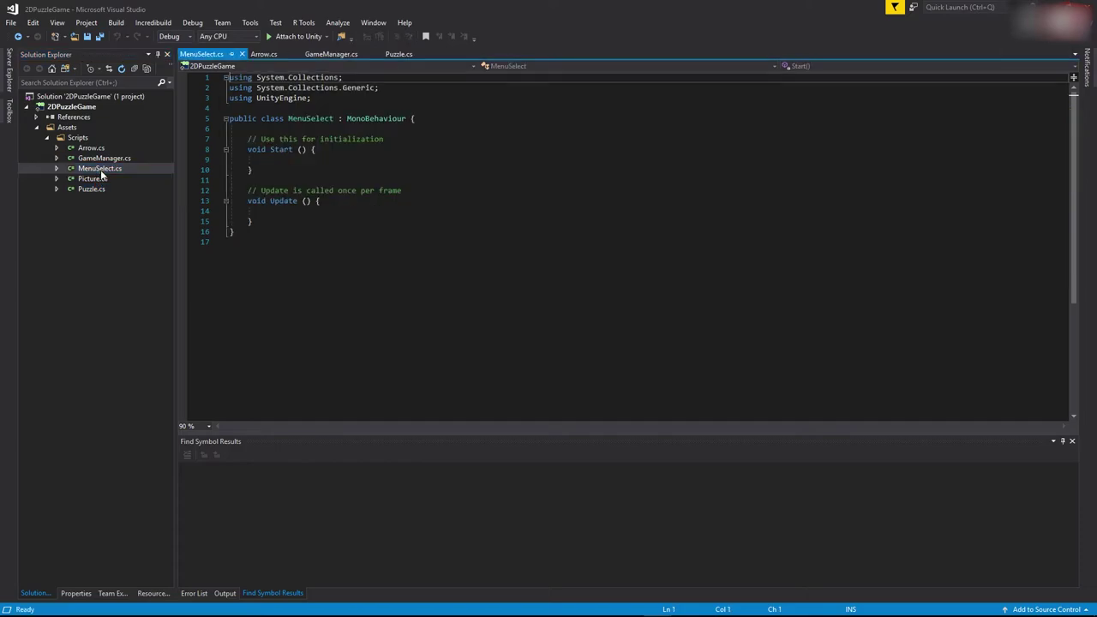
pyautogui.click(412, 118)
pyautogui.press('Return')
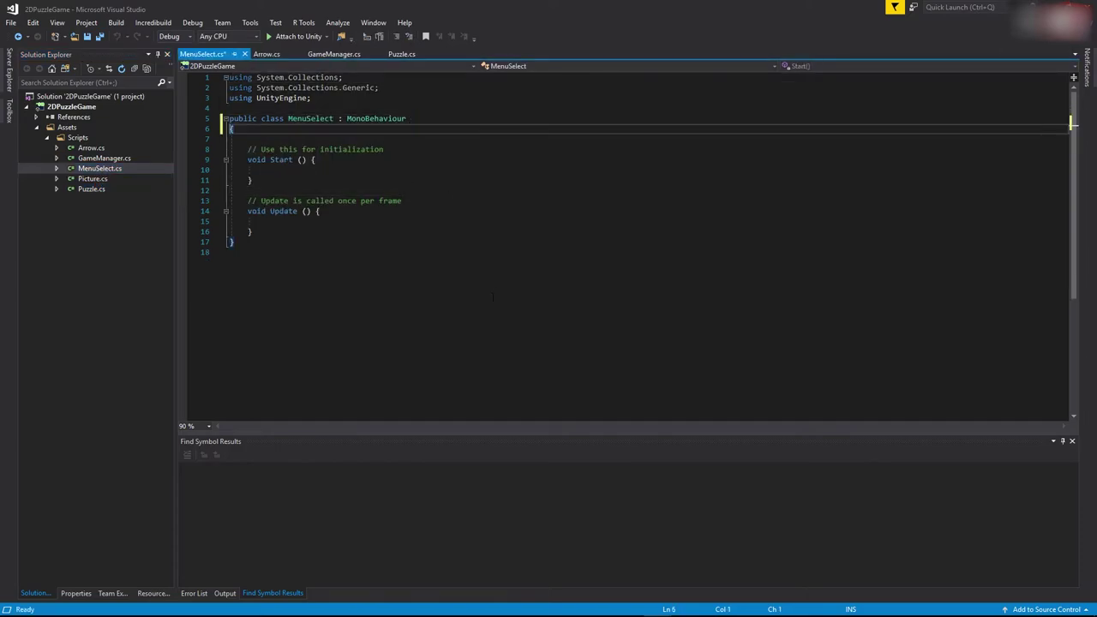
pyautogui.click(266, 54)
pyautogui.tripleClick(238, 109)
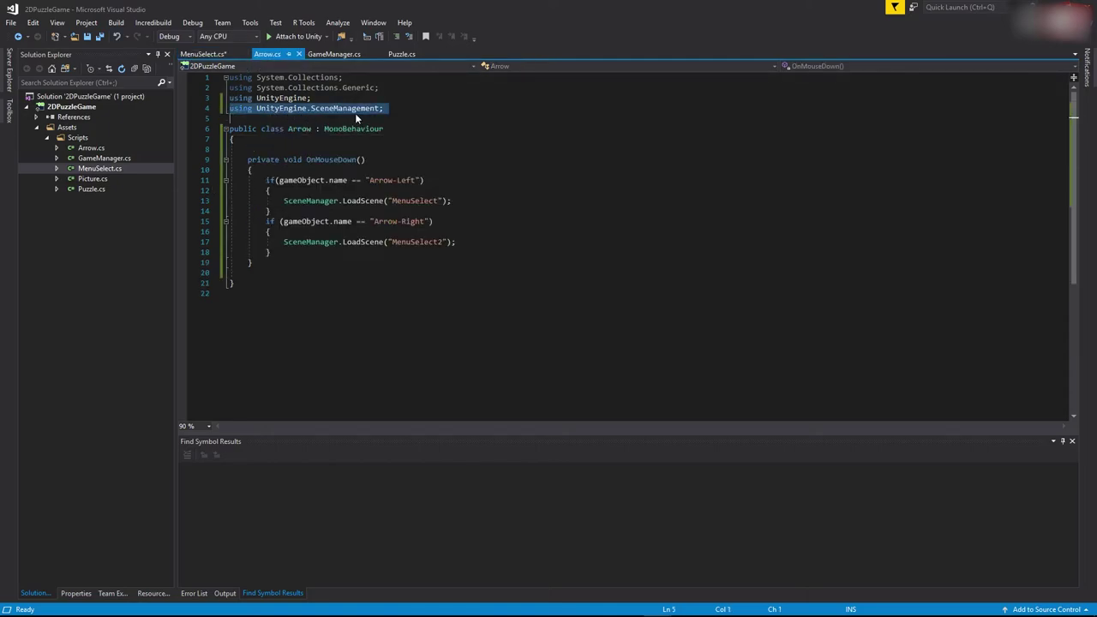
pyautogui.hotkey('ctrl', 'c')
pyautogui.hotkey('ctrl', 'Tab')
pyautogui.hotkey('ctrl', 'v')
# Declare fields private GameObject arrowLeft; and private GameObject arrowRight; in the class.
pyautogui.click(233, 149)
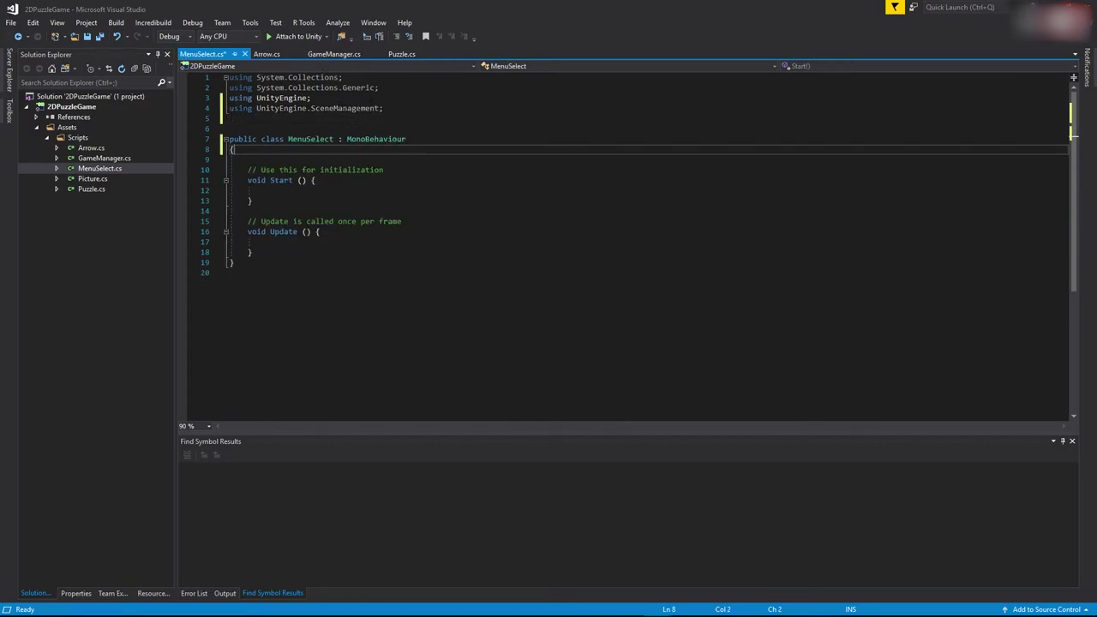
pyautogui.click(310, 180)
pyautogui.press('Return')
pyautogui.click(311, 151)
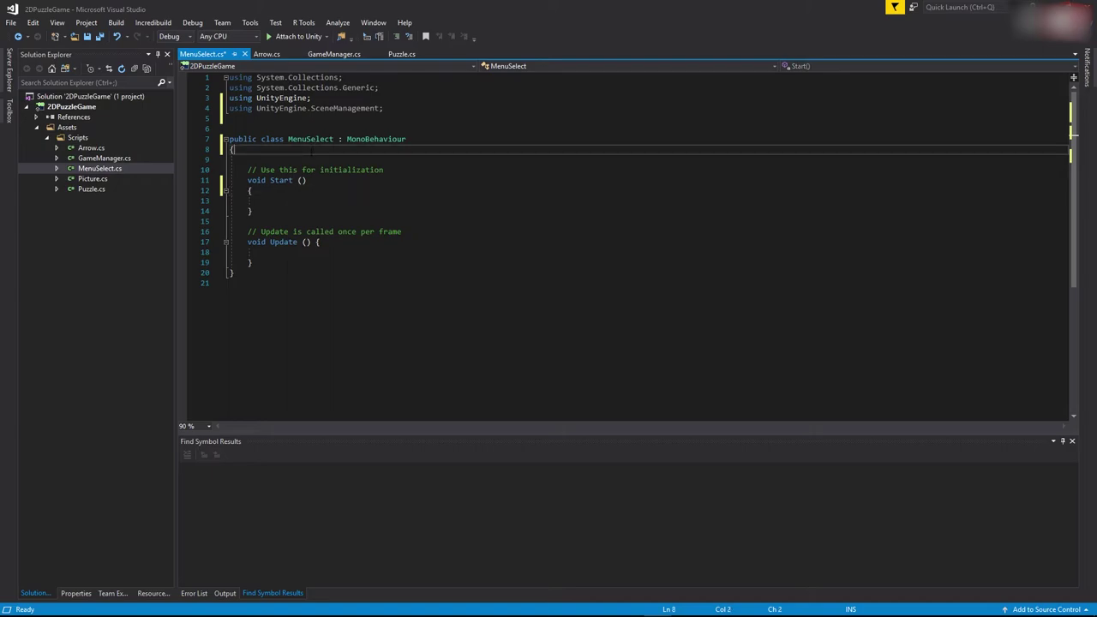
pyautogui.press('Return')
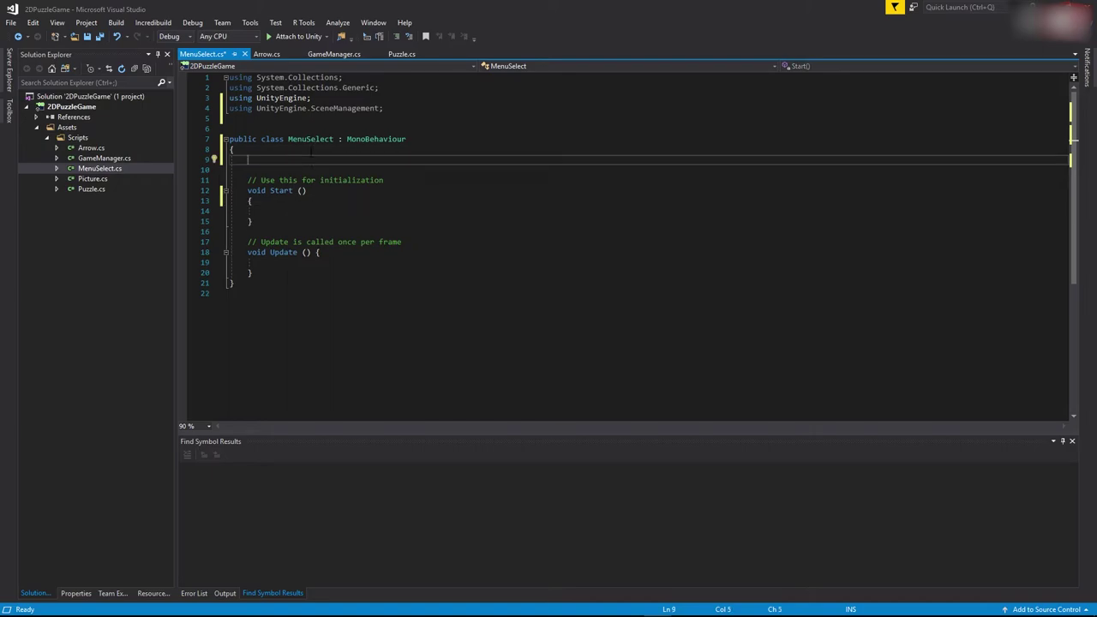
pyautogui.write('pri')
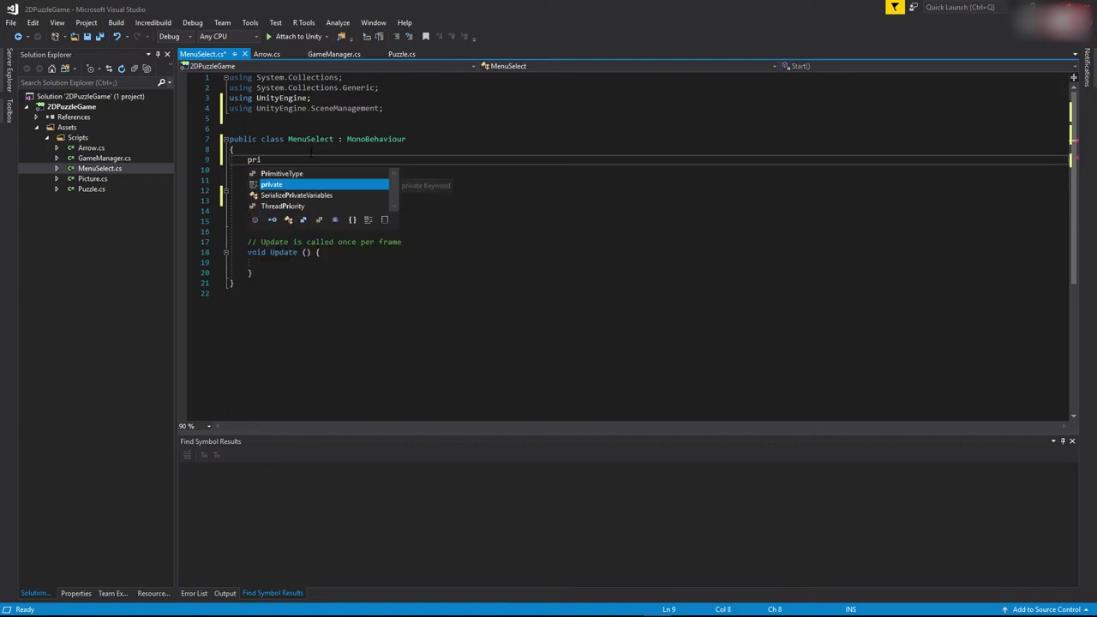
pyautogui.write('vate Game')
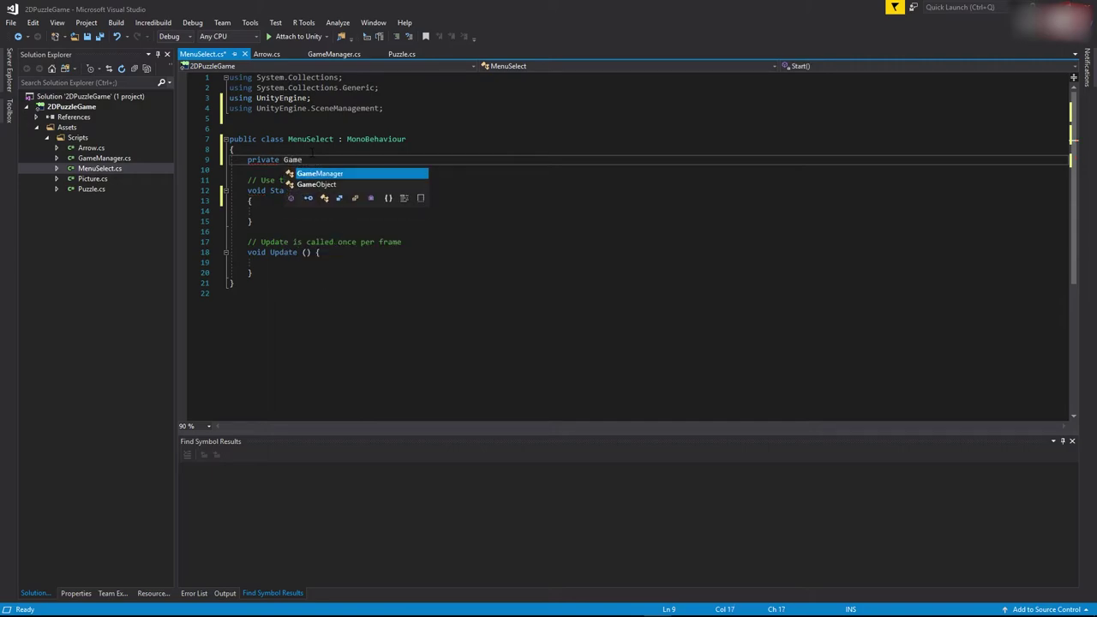
pyautogui.write('Object arr')
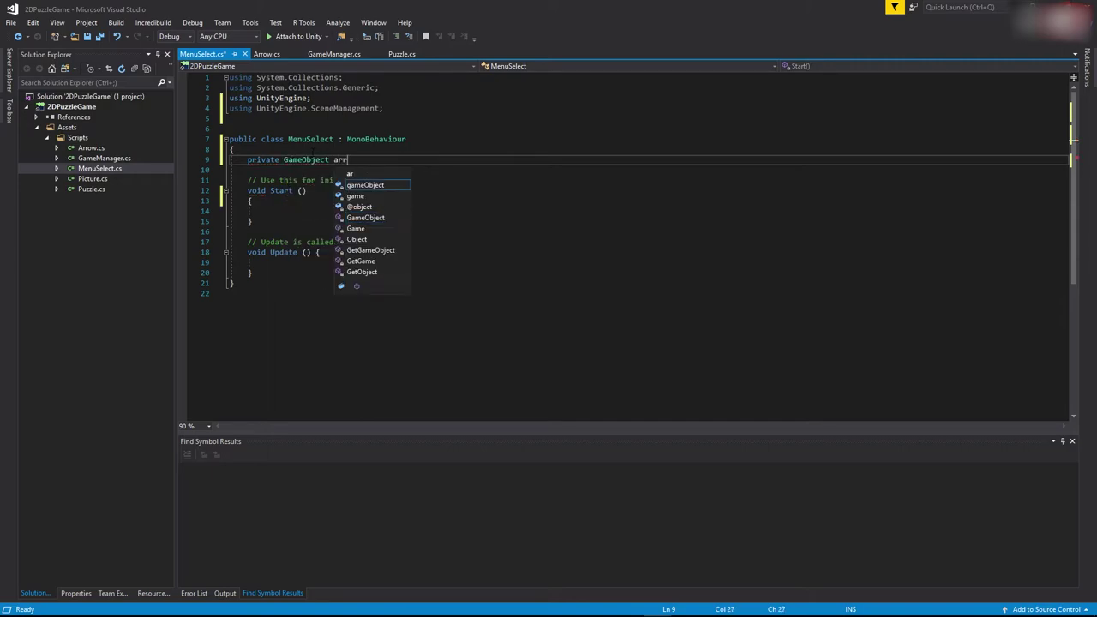
pyautogui.write('owLeft;')
pyautogui.press('Return')
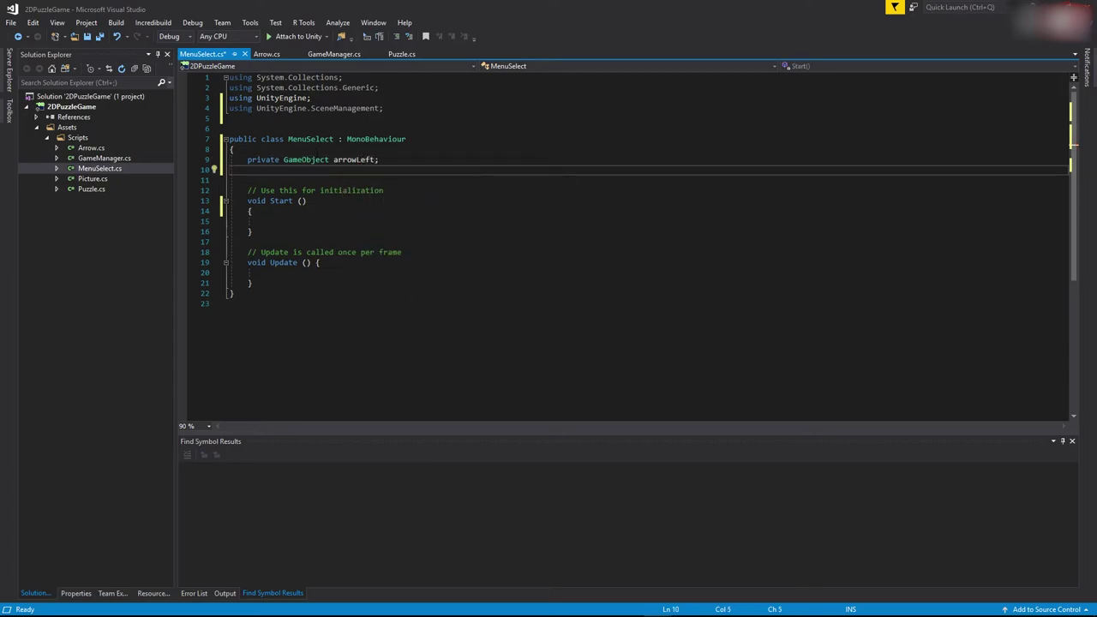
pyautogui.write('private GameObject ')
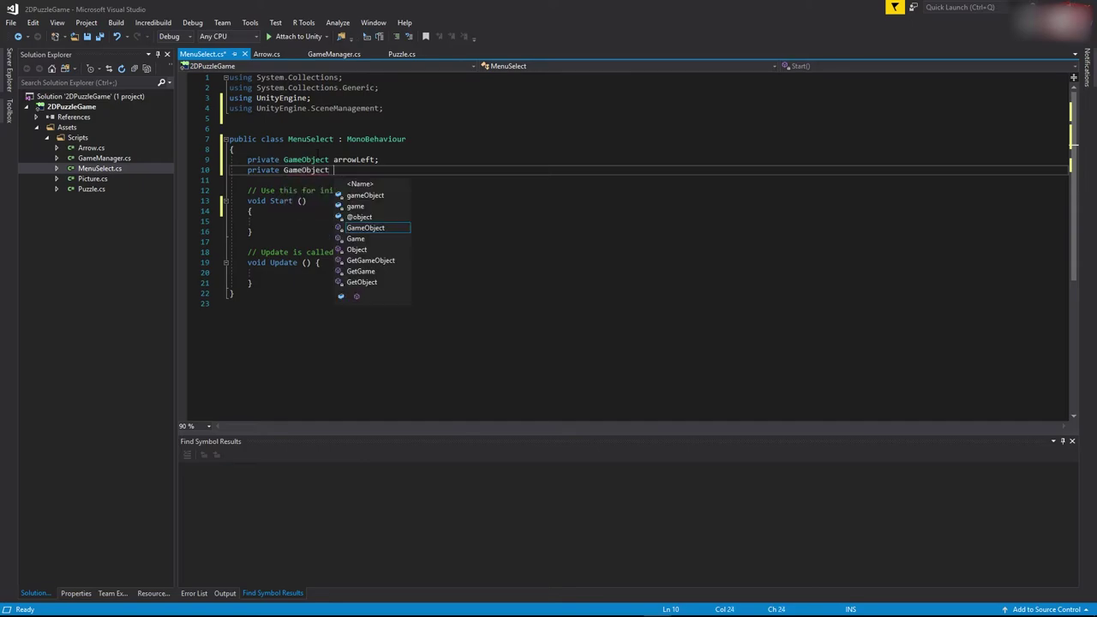
pyautogui.write('arrow')
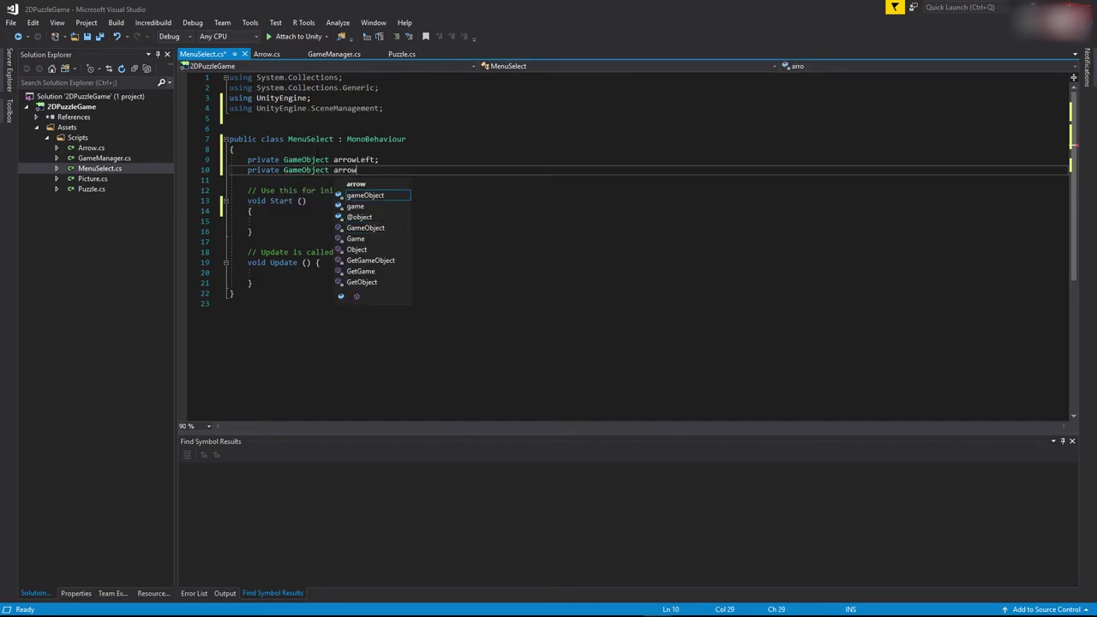
pyautogui.write('Right;')
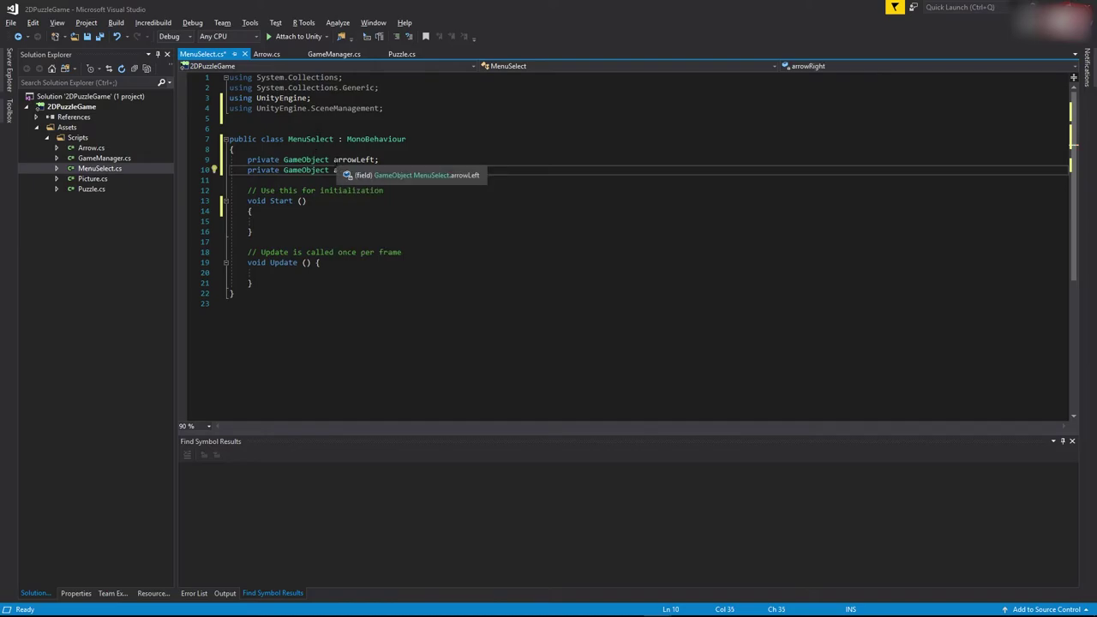
pyautogui.keyDown('alt'); pyautogui.moveTo(333, 159); pyautogui.dragTo(393, 170); pyautogui.keyUp('alt')
pyautogui.click(299, 202)
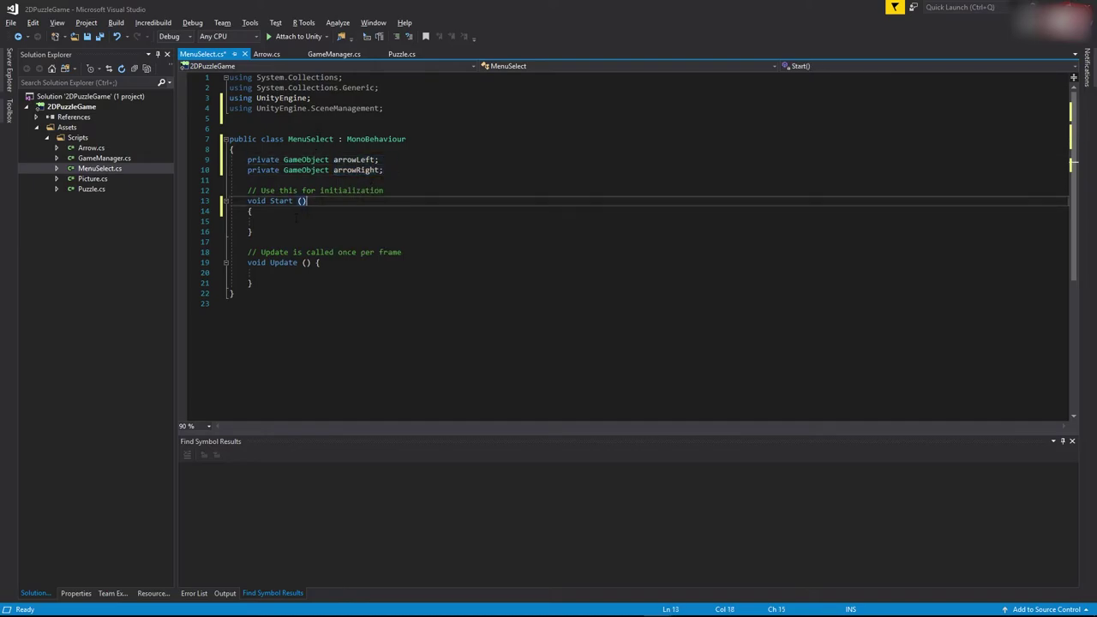
pyautogui.click(299, 212)
# In Start, assign arrowLeft = GameObject.Find("Arrow-Left"), copying the name from Arrow.cs.
pyautogui.press('Return')
pyautogui.hotkey('ctrl', 'v')
pyautogui.click(333, 219)
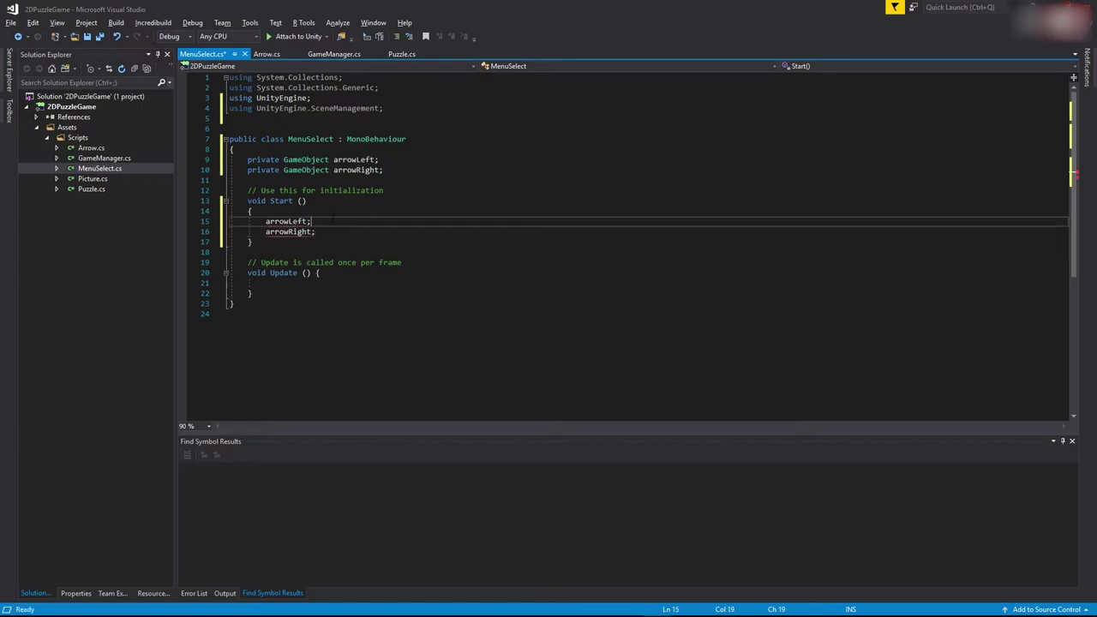
pyautogui.press('BackSpace')
pyautogui.write('= Gam')
pyautogui.press('Tab')
pyautogui.write('.Fin')
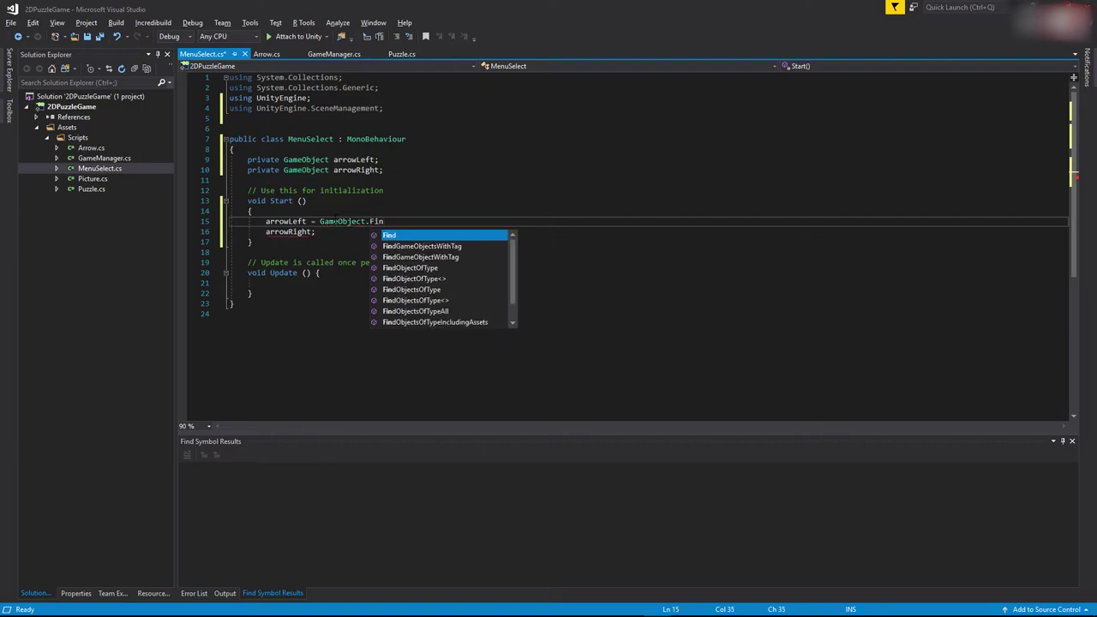
pyautogui.press('Tab')
pyautogui.write('(')
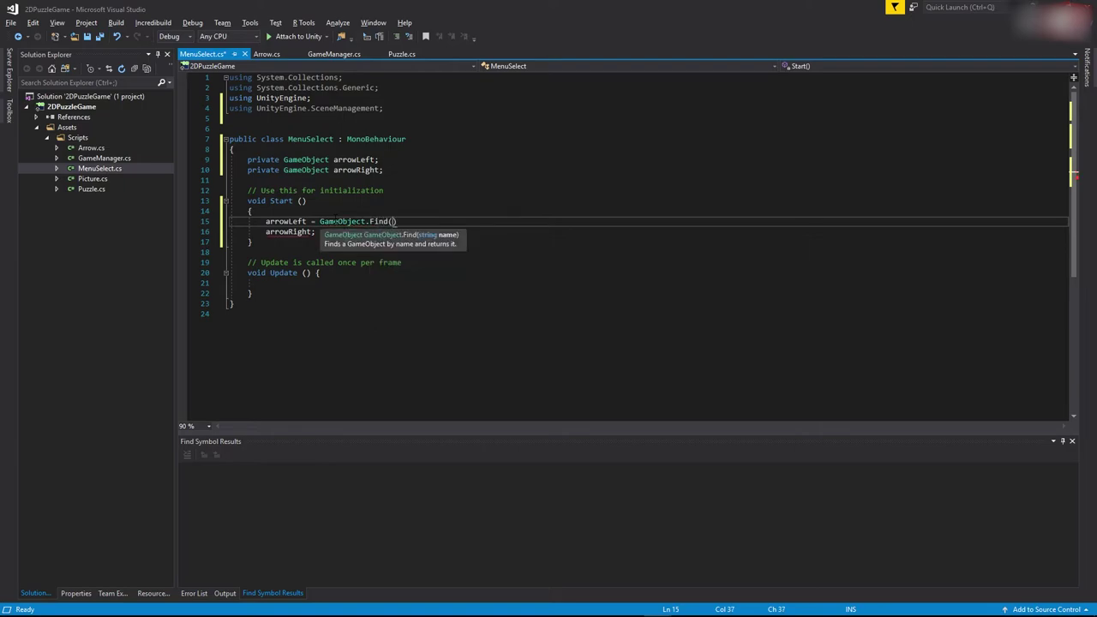
pyautogui.hotkey('ctrl', 'Tab')
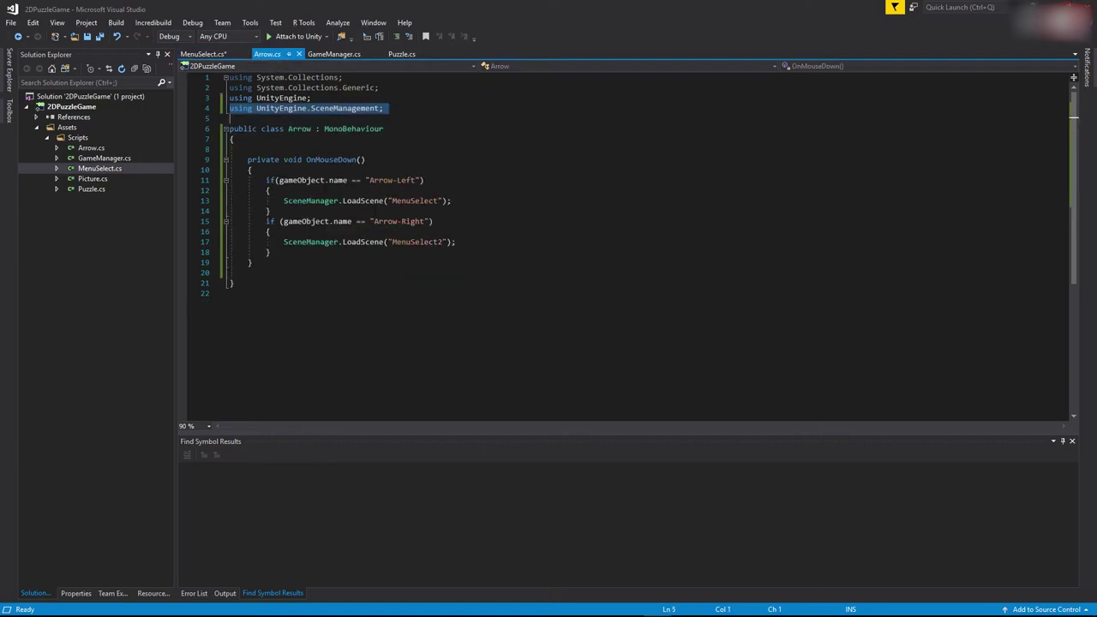
pyautogui.moveTo(366, 179); pyautogui.dragTo(423, 180)
pyautogui.hotkey('ctrl', 'c')
pyautogui.click(192, 56)
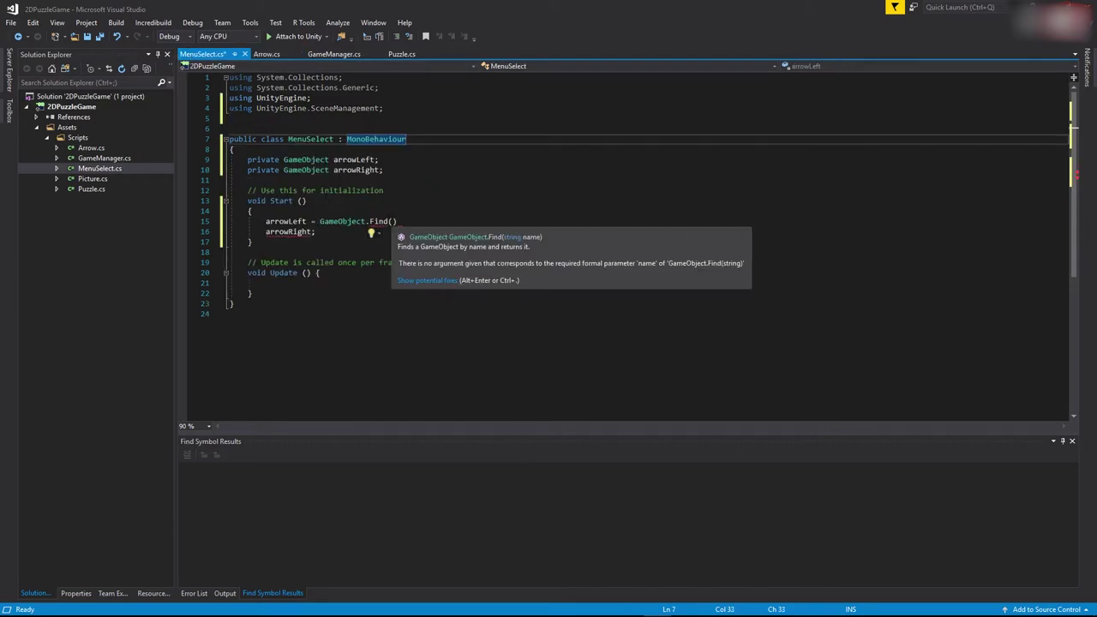
pyautogui.hotkey('ctrl', 'v')
# Give arrowRight a copy of the same GameObject.Find call, ready to change Left to Right.
pyautogui.press('Down')
pyautogui.click(466, 221)
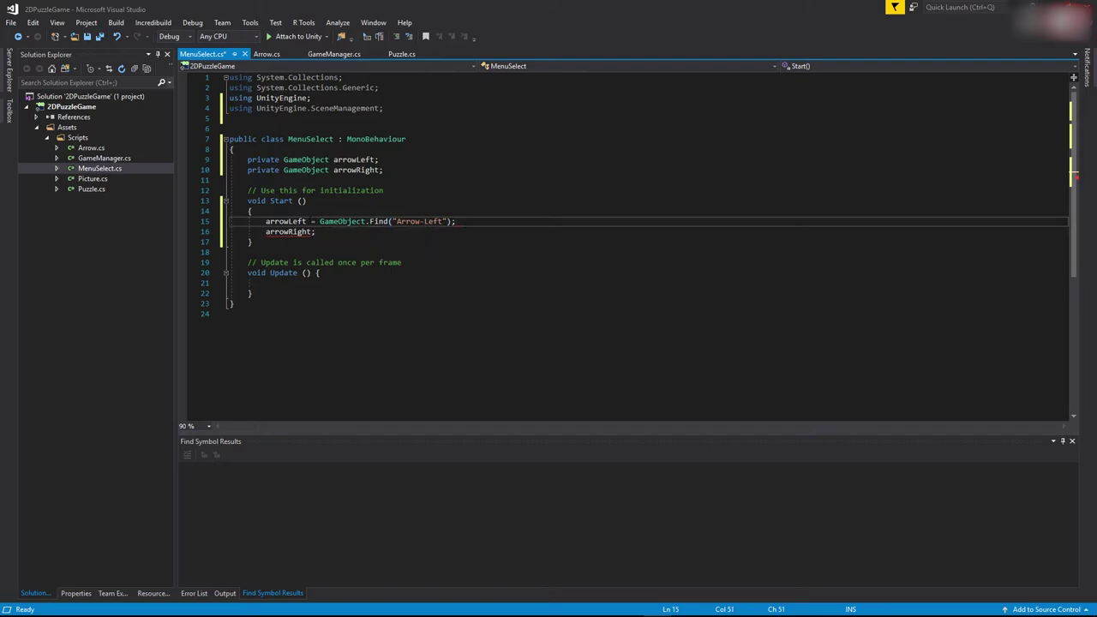
pyautogui.moveTo(320, 221); pyautogui.dragTo(457, 221)
pyautogui.hotkey('ctrl', 'c')
pyautogui.click(350, 231)
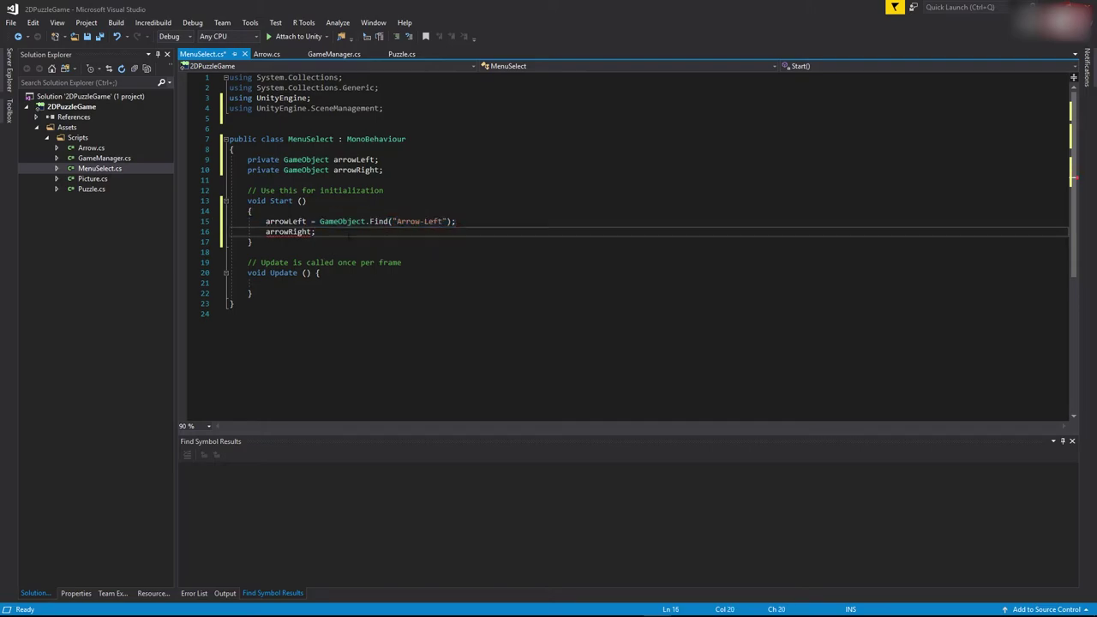
pyautogui.write('=')
pyautogui.hotkey('ctrl', 'v')
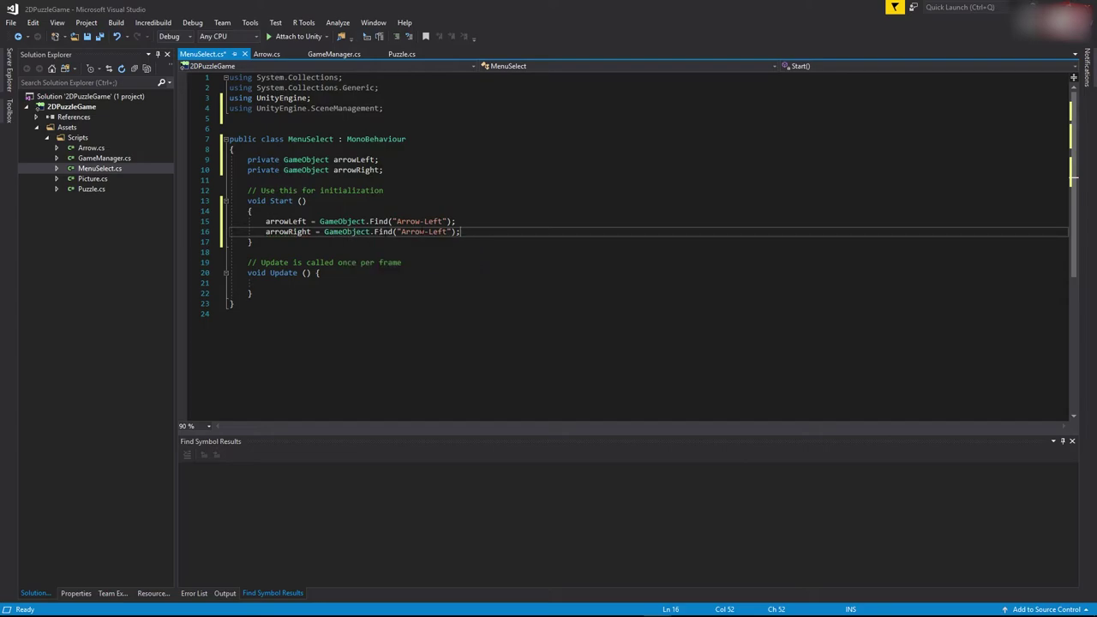
pyautogui.doubleClick(438, 232)
# Finish Find("Arrow-Right") and start an if testing SceneManager.GetActiveScene().name == "MenuSelect".
pyautogui.write('Right')
pyautogui.press('Return')
pyautogui.press('Return')
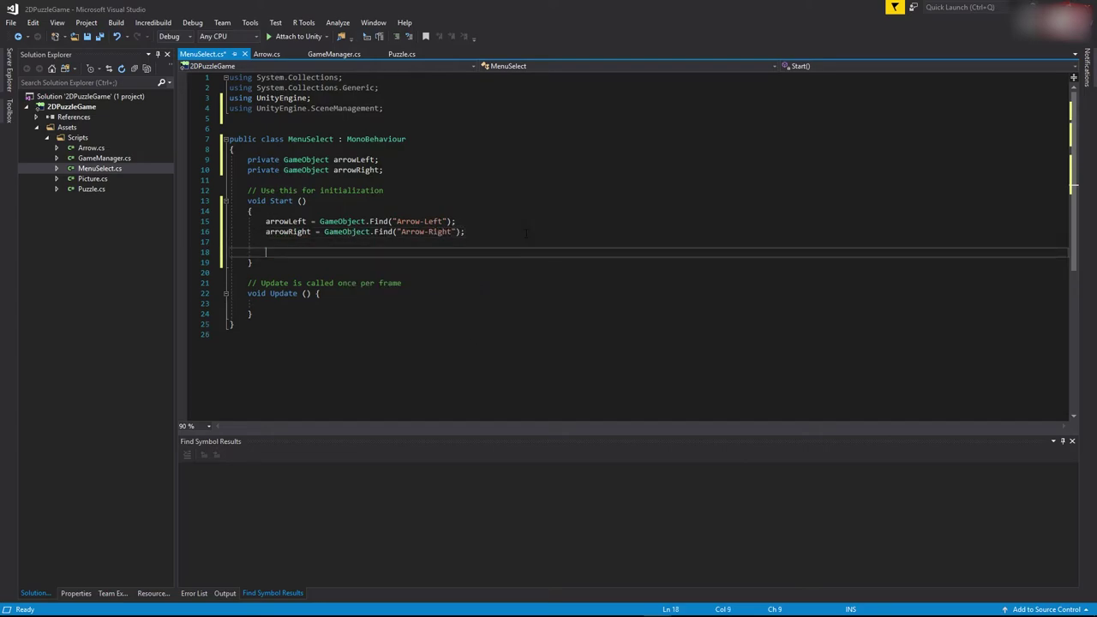
pyautogui.write('if(Scen')
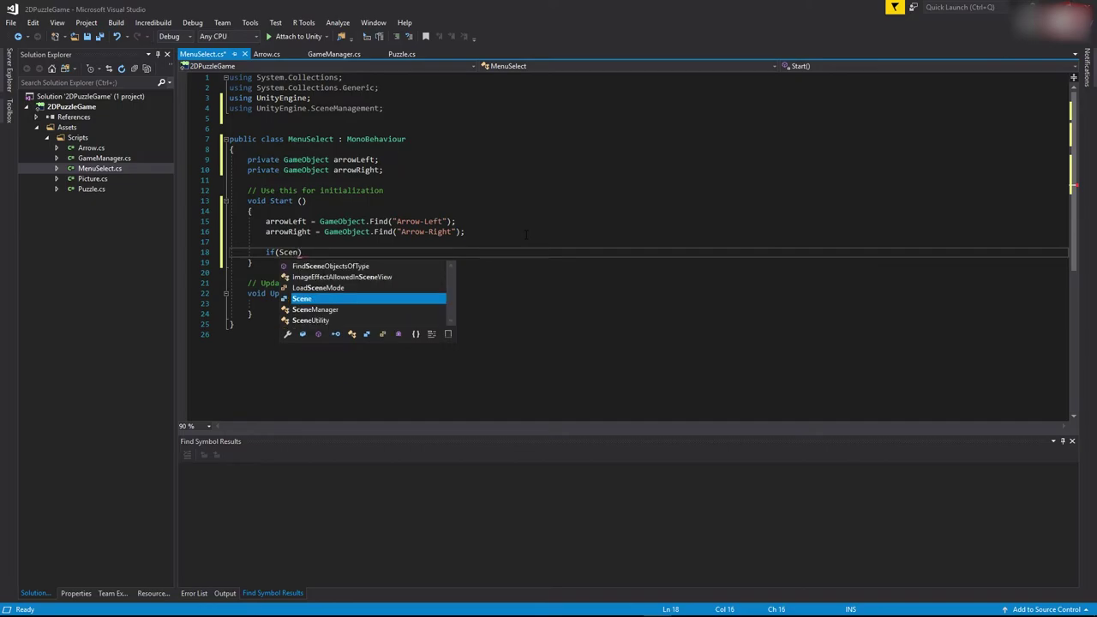
pyautogui.write('eM')
pyautogui.press('Tab')
pyautogui.write('.GetI')
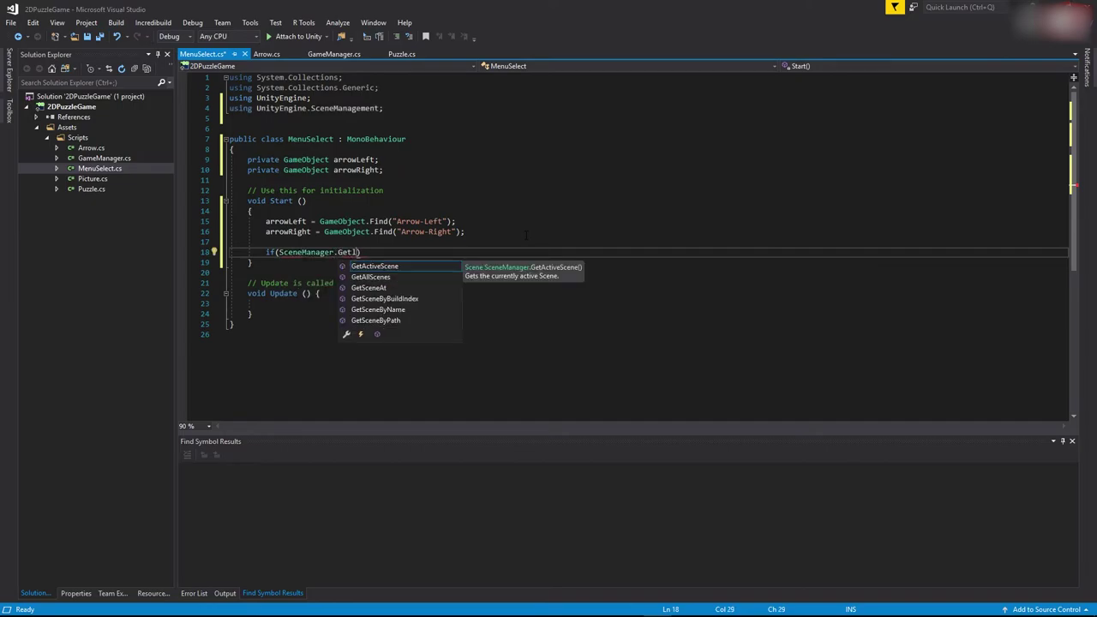
pyautogui.press('Tab')
pyautogui.write('().')
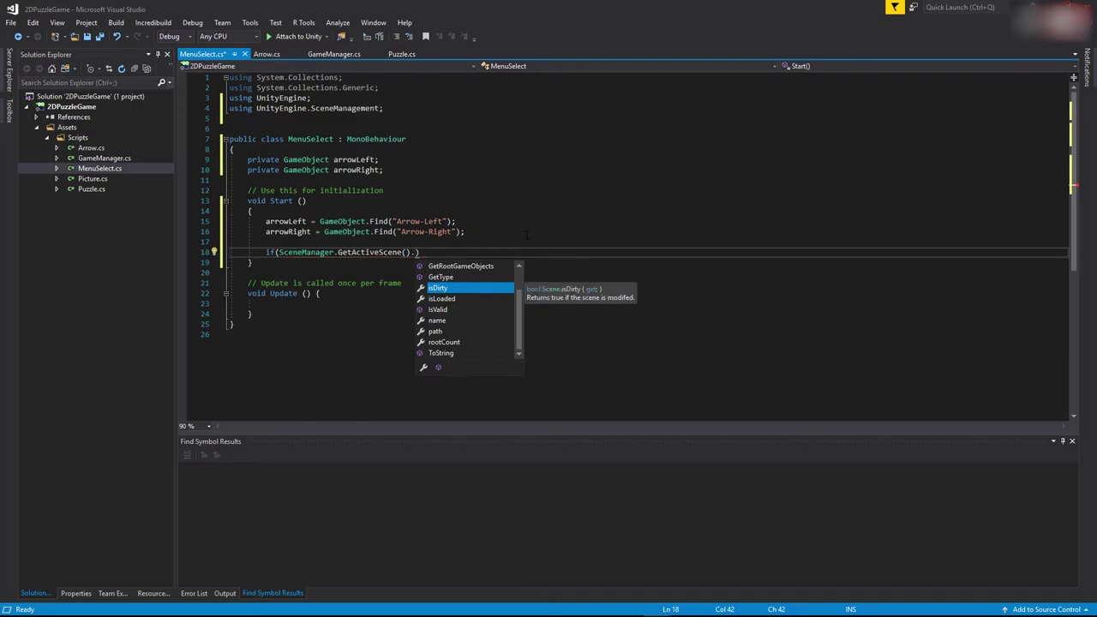
pyautogui.write('nam')
pyautogui.press('Tab')
pyautogui.write('==')
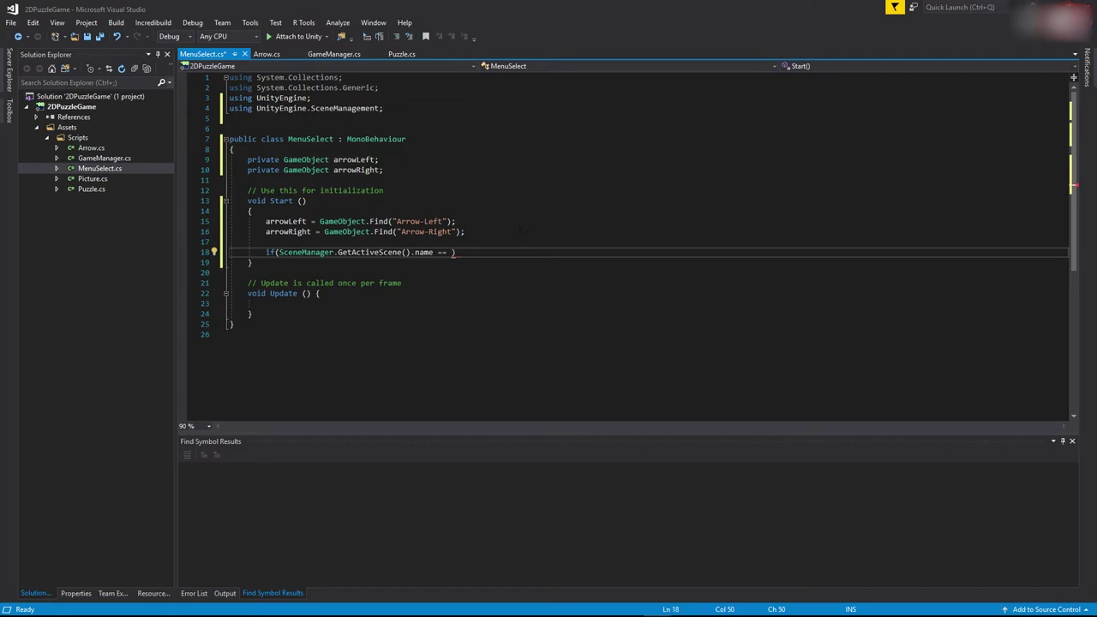
pyautogui.click(267, 54)
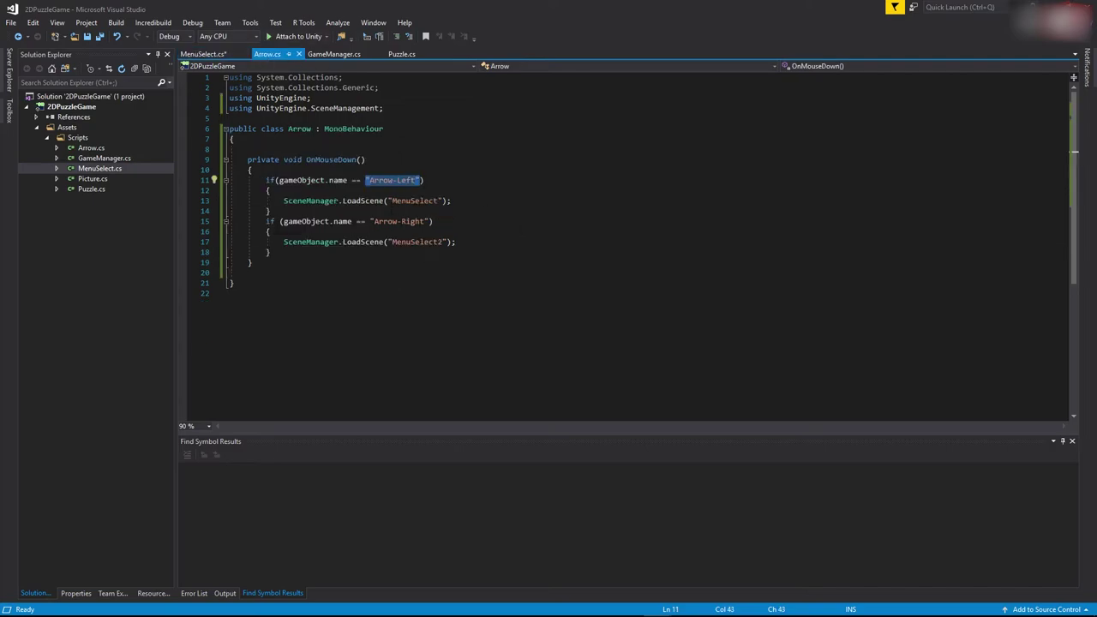
pyautogui.moveTo(388, 201); pyautogui.dragTo(444, 201)
pyautogui.hotkey('ctrl', 'c')
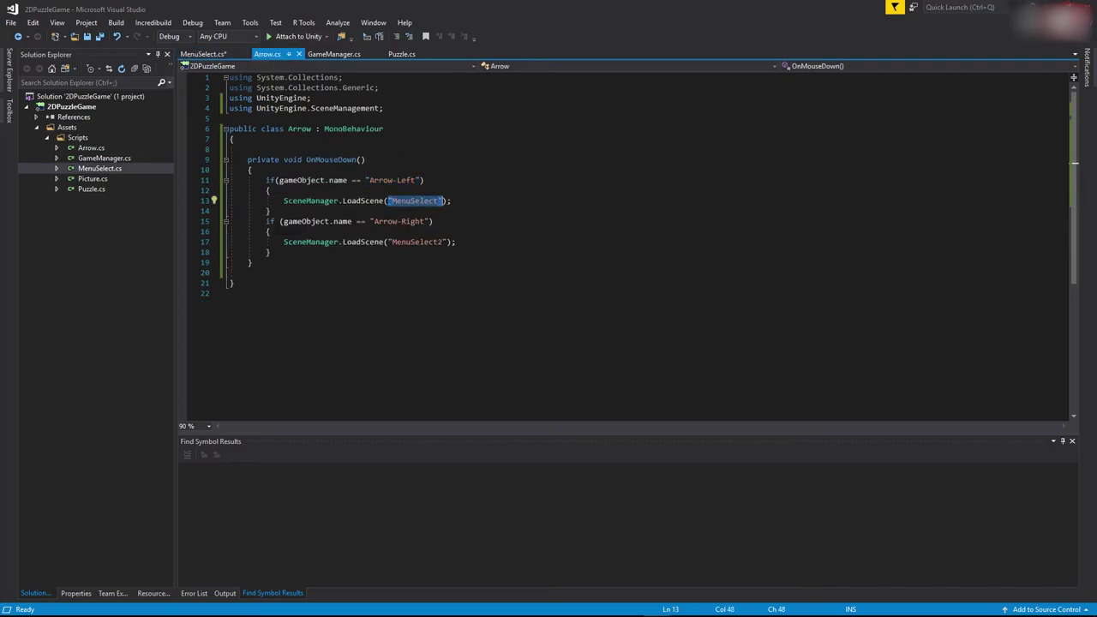
pyautogui.click(202, 54)
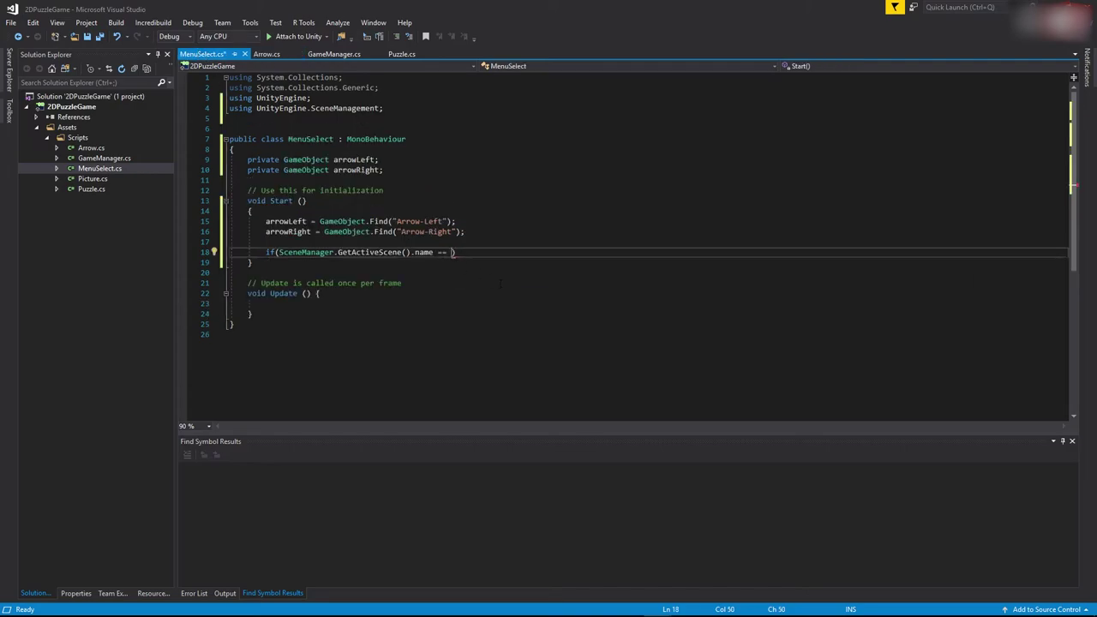
pyautogui.hotkey('ctrl', 'v')
# Inside that if block, hide the left arrow with arrowLeft.SetActive(false).
pyautogui.click(531, 254)
pyautogui.press('Return')
pyautogui.write('{')
pyautogui.press('Return')
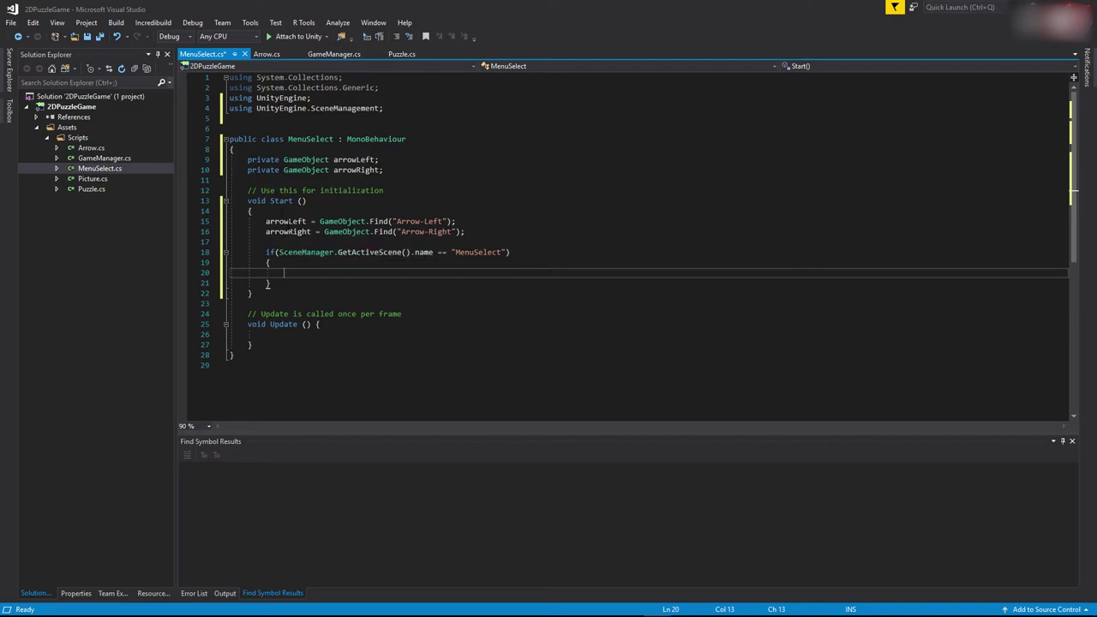
pyautogui.press('Up')
pyautogui.press('Up')
pyautogui.press('Up')
pyautogui.press('Up')
pyautogui.press('Up')
pyautogui.press('Down')
pyautogui.press('Down')
pyautogui.press('Down')
pyautogui.press('Down')
pyautogui.press('Down')
pyautogui.write('arrowLeft.S')
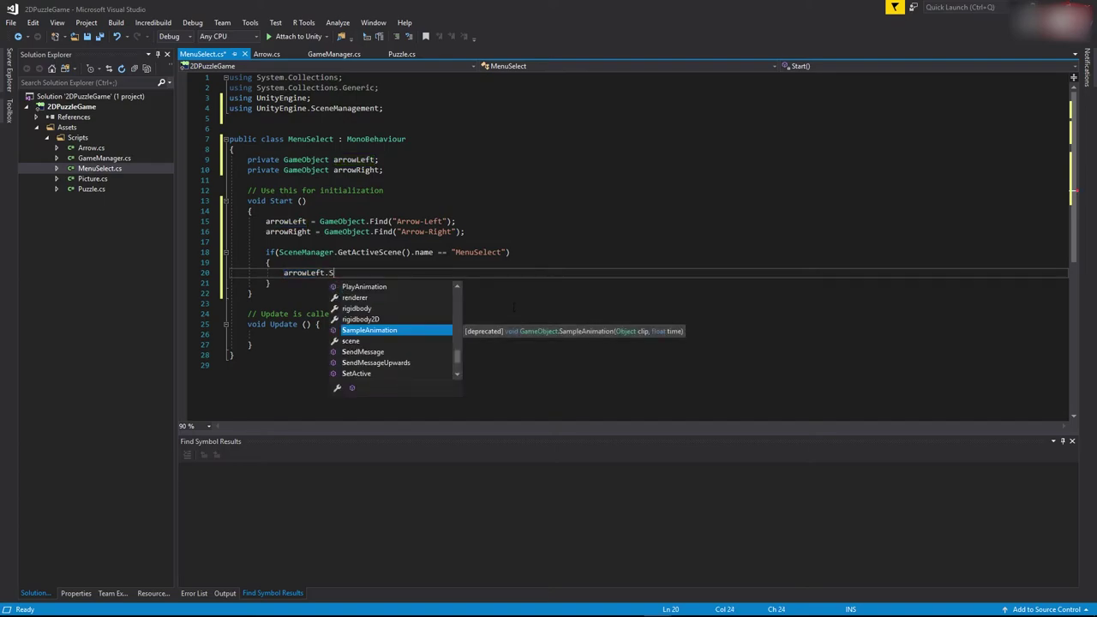
pyautogui.write('etActive ')
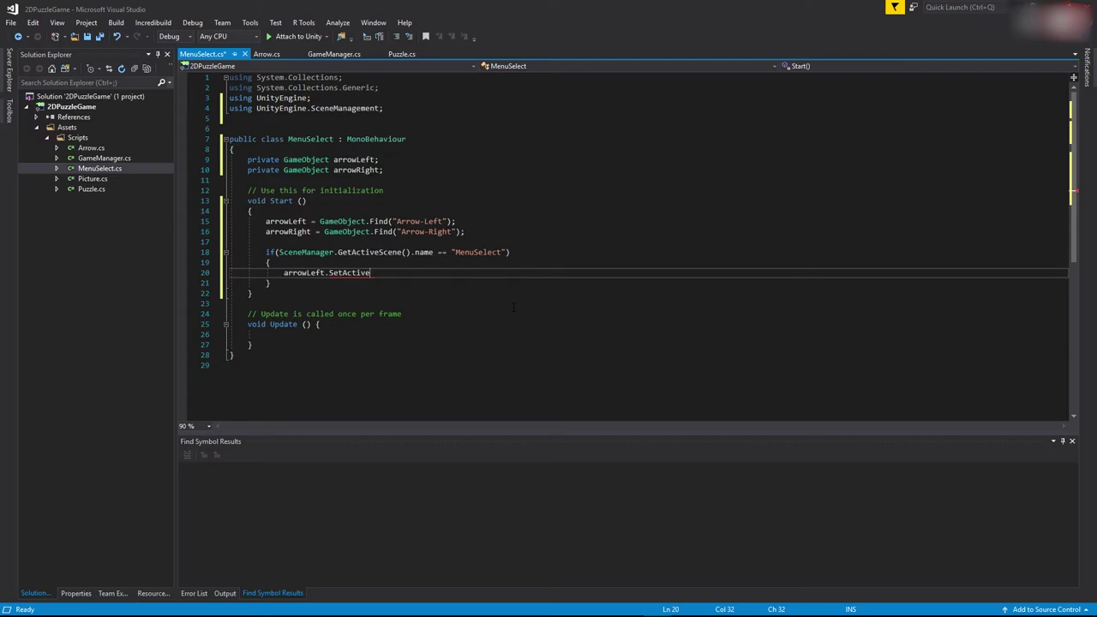
pyautogui.write('(false')
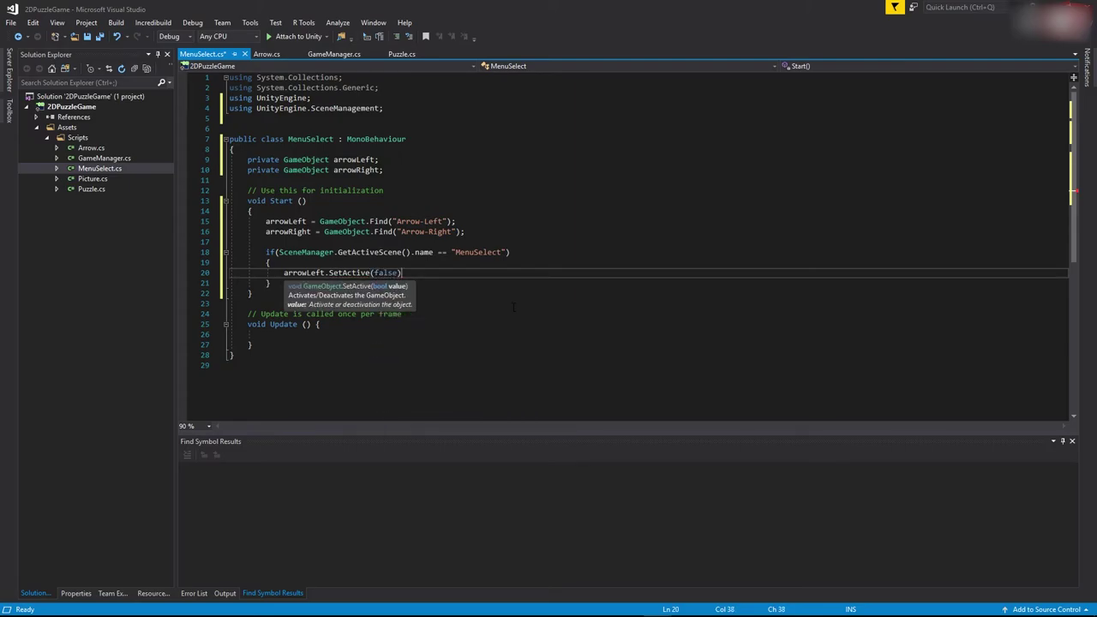
pyautogui.write(');')
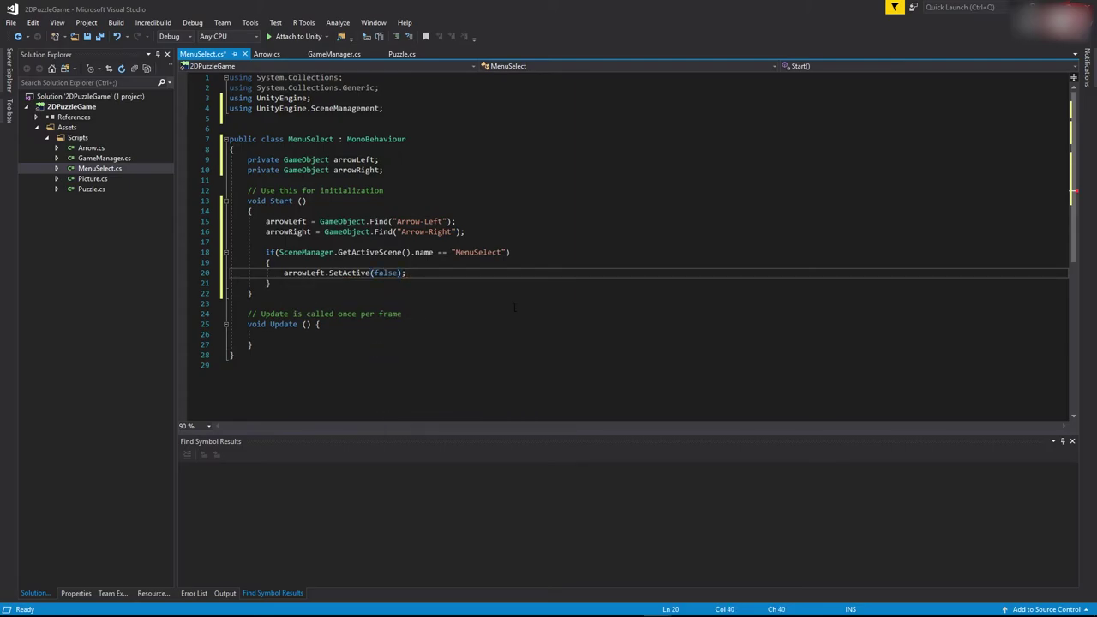
# Duplicate the if block and change its scene name to "MenuSelect2".
pyautogui.moveTo(406, 273); pyautogui.dragTo(265, 252)
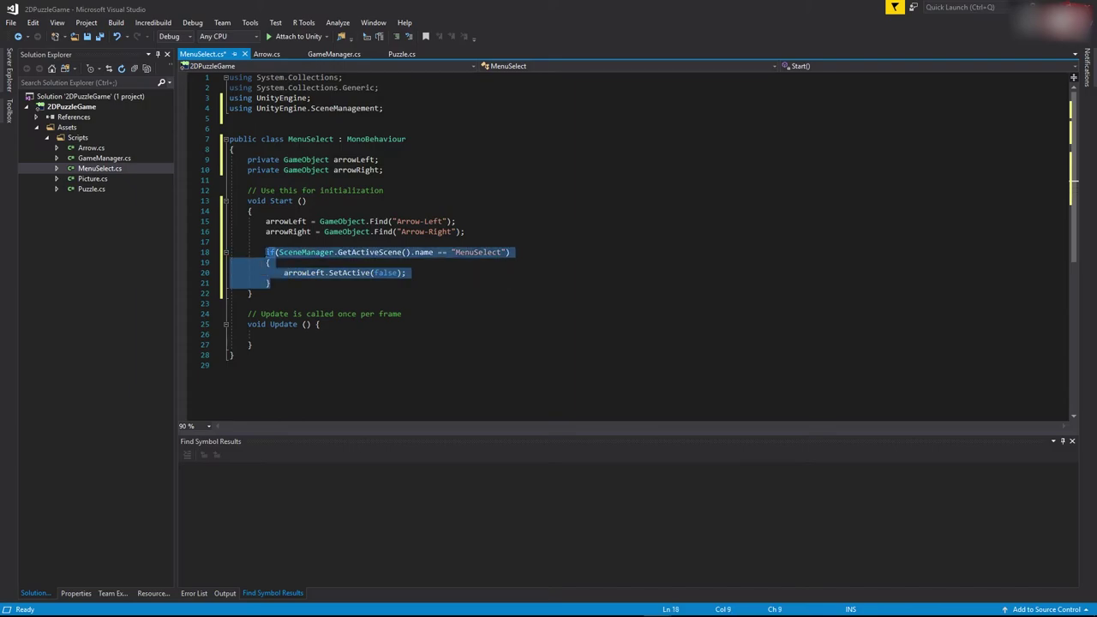
pyautogui.click(271, 283)
pyautogui.press('Return')
pyautogui.write('if (SceneManager.GetActiveScene().name == "MenuSelect") { arrowLeft.SetActive(false); }')
pyautogui.press('Down')
pyautogui.press('Down')
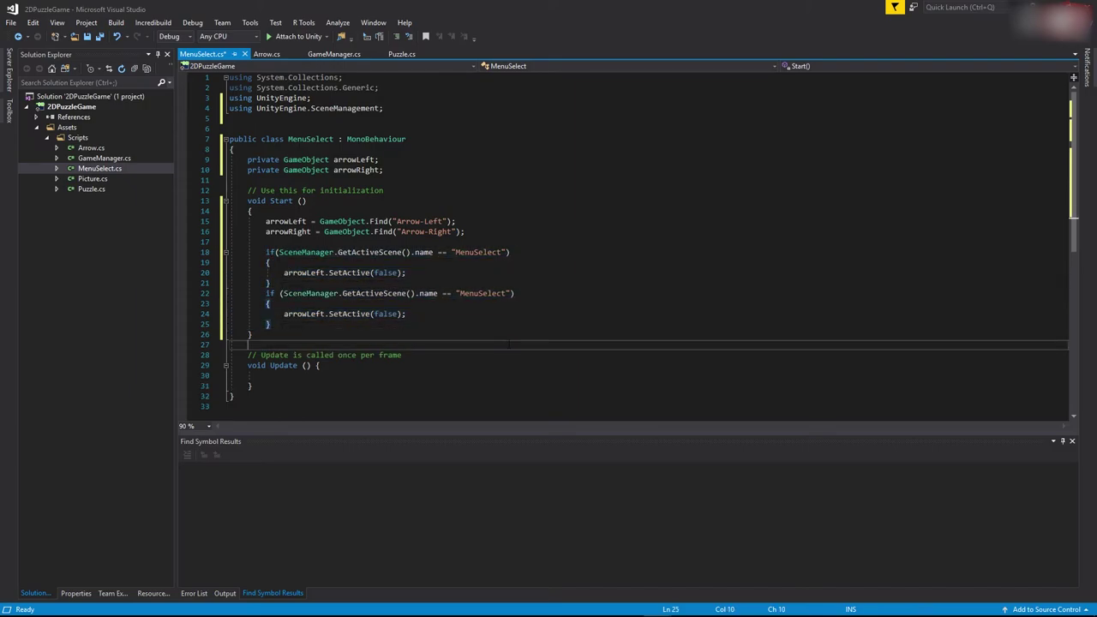
pyautogui.click(505, 293)
pyautogui.write('2')
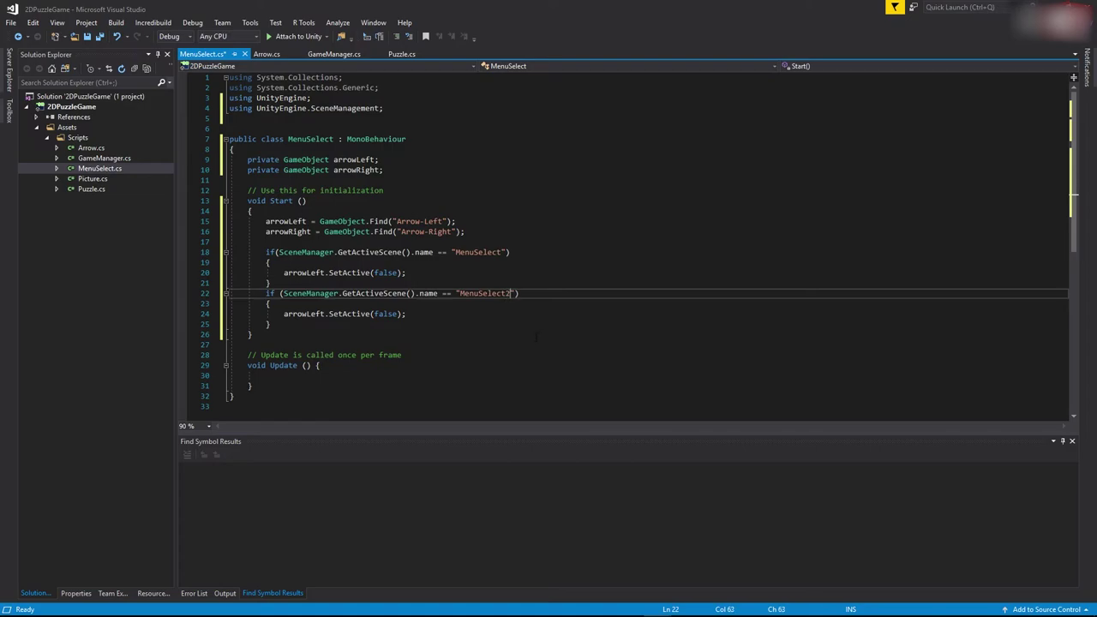
# Make the duplicated block hide arrowRight instead of arrowLeft, and save MenuSelect.cs.
pyautogui.click(252, 334)
pyautogui.press('Up')
pyautogui.press('Up')
pyautogui.press('Up')
pyautogui.press('Down')
pyautogui.press('Down')
pyautogui.press('Down')
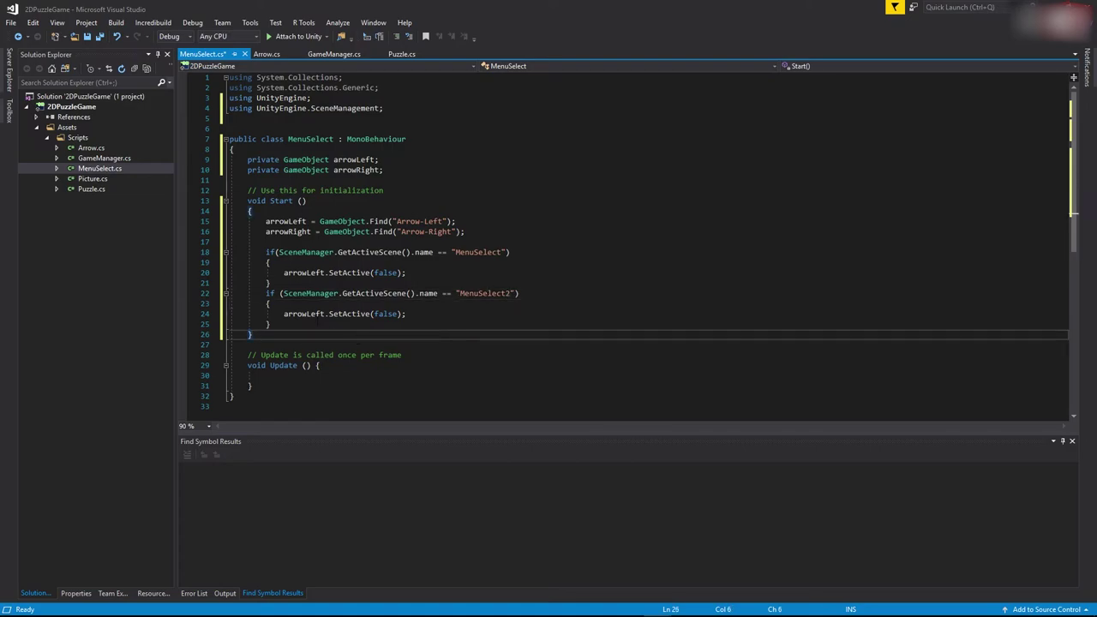
pyautogui.doubleClick(288, 232)
pyautogui.hotkey('ctrl', 'c')
pyautogui.doubleClick(302, 314)
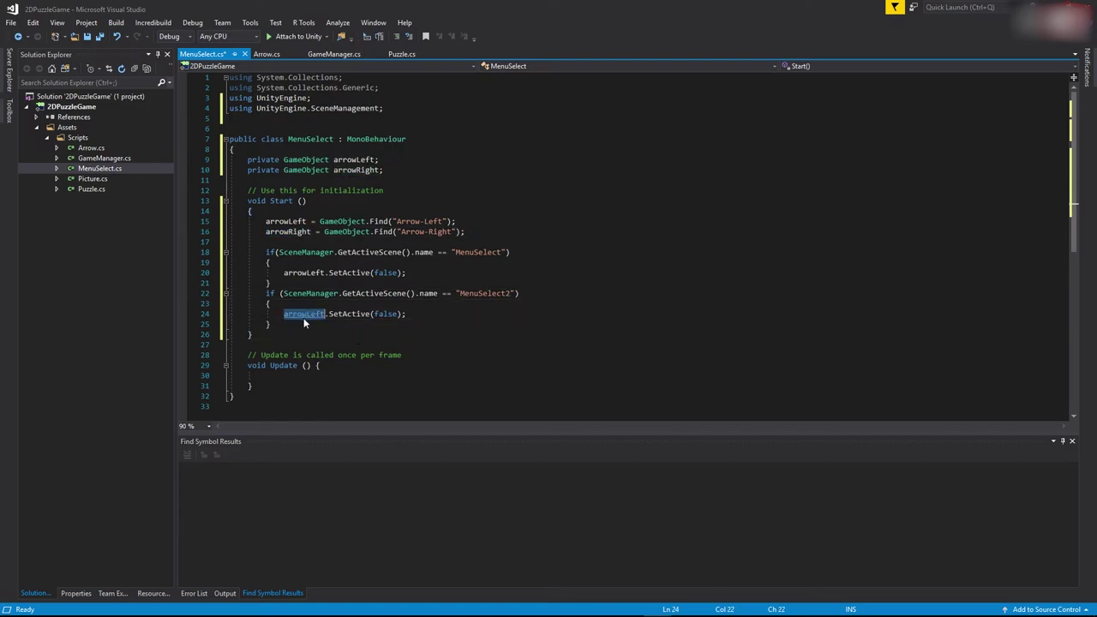
pyautogui.hotkey('ctrl', 'v')
pyautogui.press('Down')
pyautogui.press('Down')
pyautogui.press('Down')
pyautogui.click(472, 317)
pyautogui.press('Down')
pyautogui.press('Down')
pyautogui.press('Down')
pyautogui.press('Down')
pyautogui.press('Down')
pyautogui.press('Down')
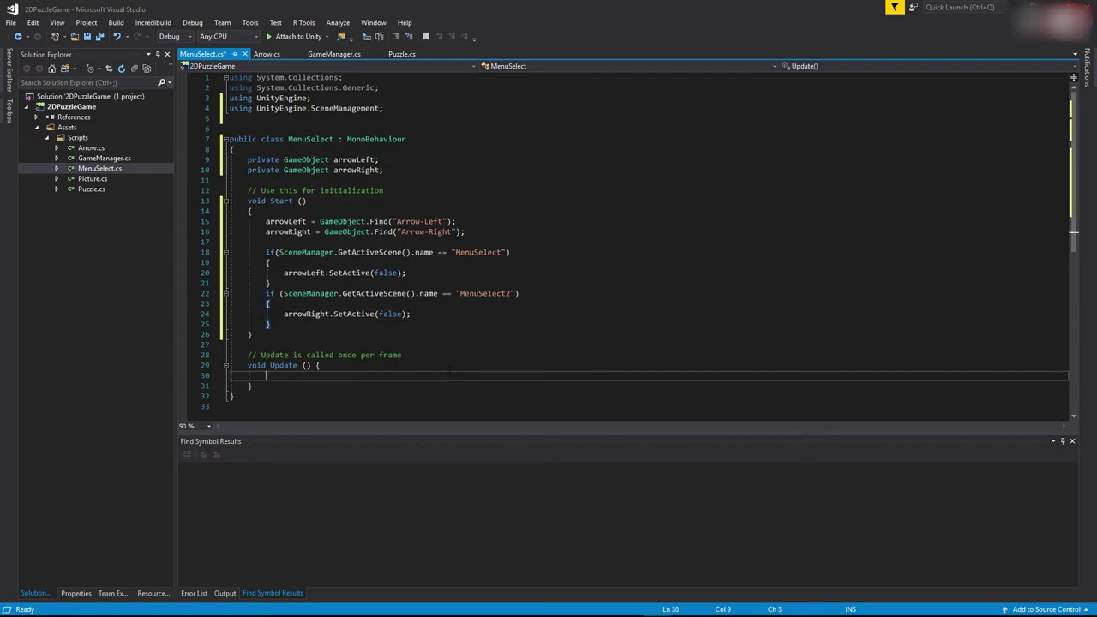
pyautogui.press('Up')
pyautogui.press('Up')
pyautogui.press('Up')
pyautogui.press('Up')
pyautogui.press('Up')
pyautogui.press('Up')
pyautogui.press('Up')
pyautogui.press('Up')
pyautogui.press('Up')
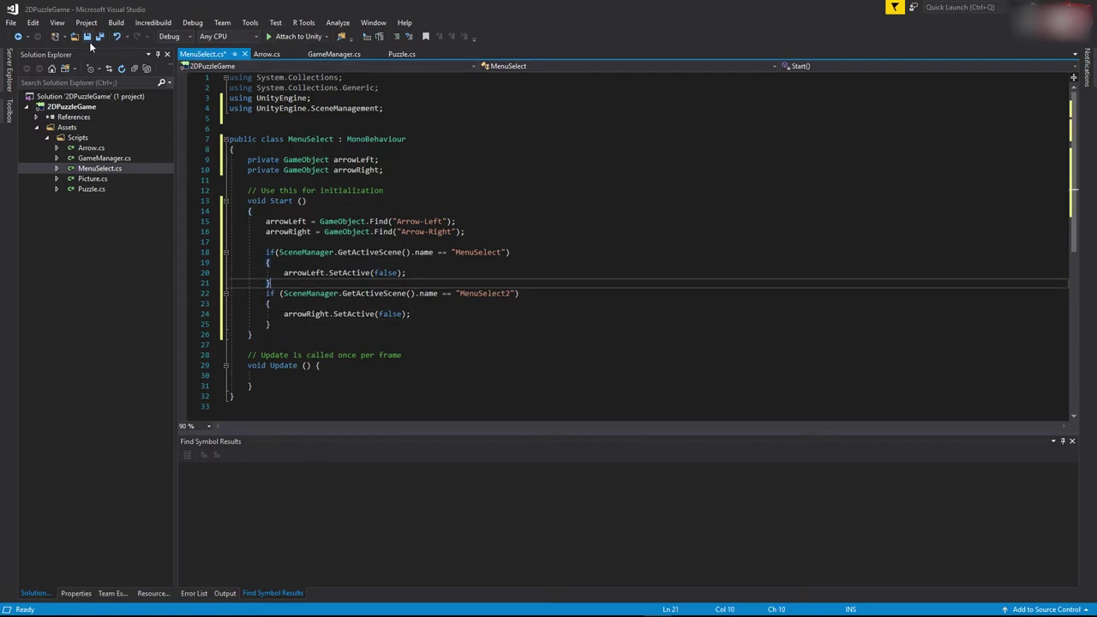
pyautogui.click(88, 37)
# Open the Picture script from Solution Explorer.
pyautogui.click(512, 151)
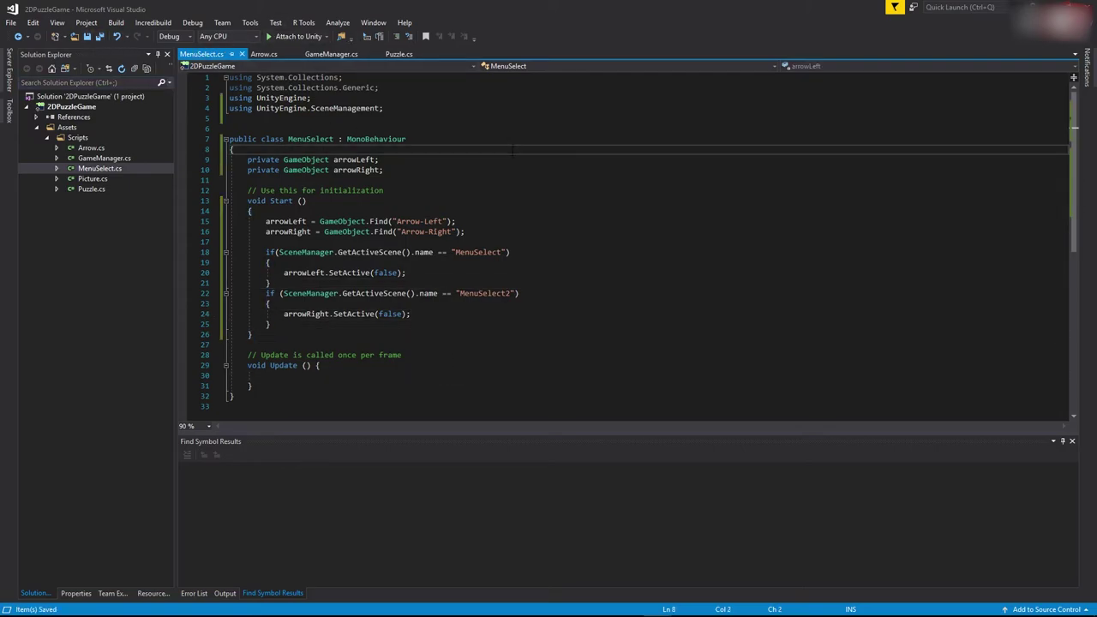
pyautogui.click(396, 54)
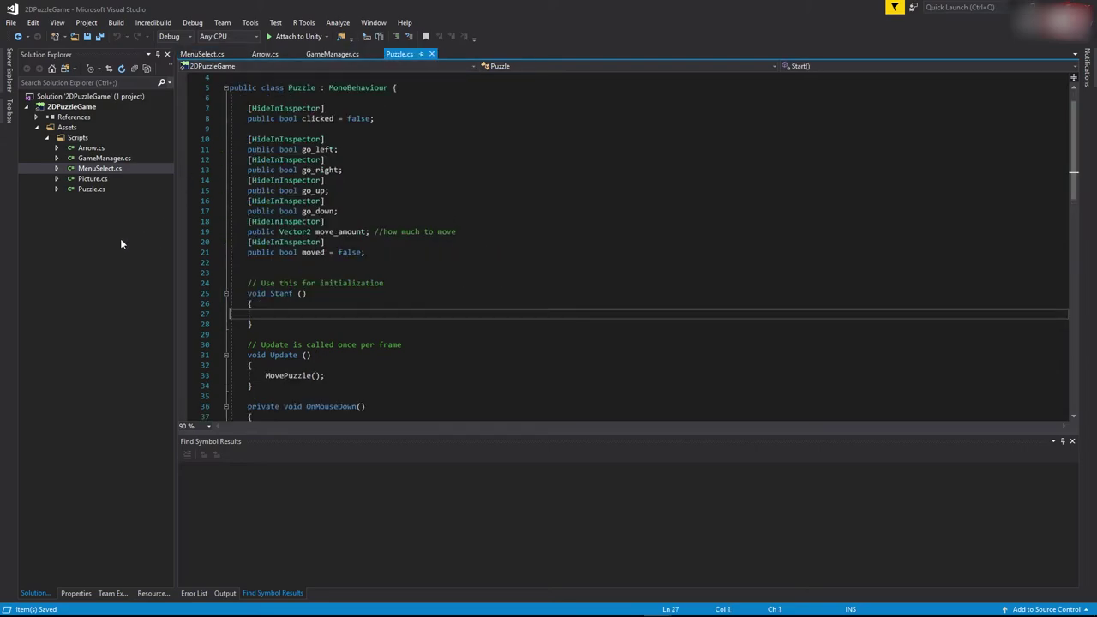
pyautogui.doubleClick(92, 179)
# Add an empty OnMouseDown() method below Update in Picture.cs.
pyautogui.click(233, 232)
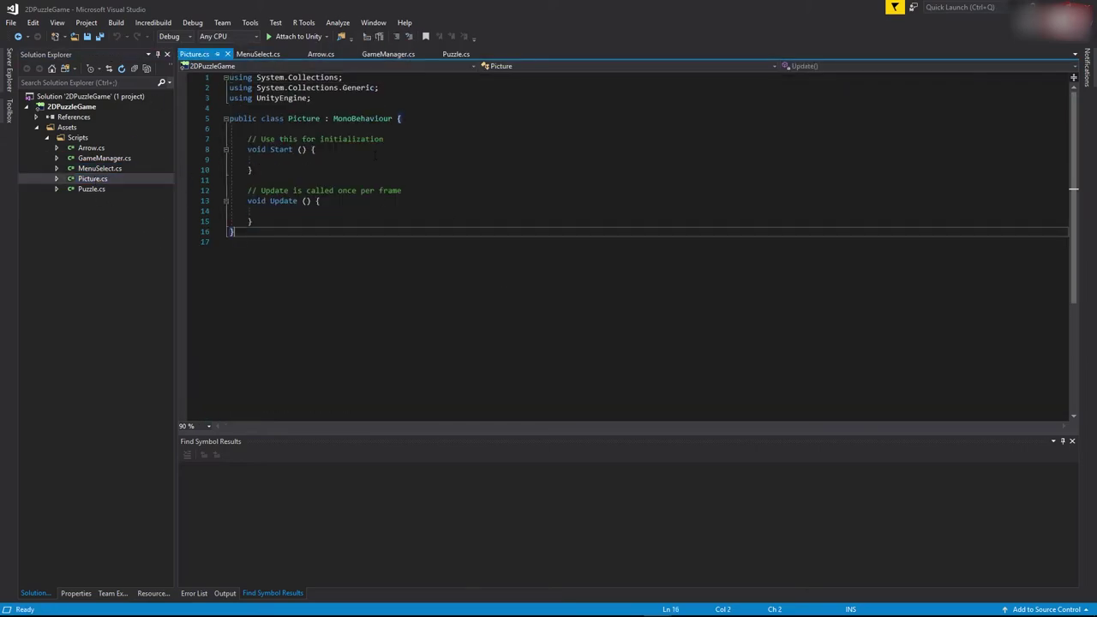
pyautogui.click(249, 159)
pyautogui.click(230, 242)
pyautogui.click(251, 221)
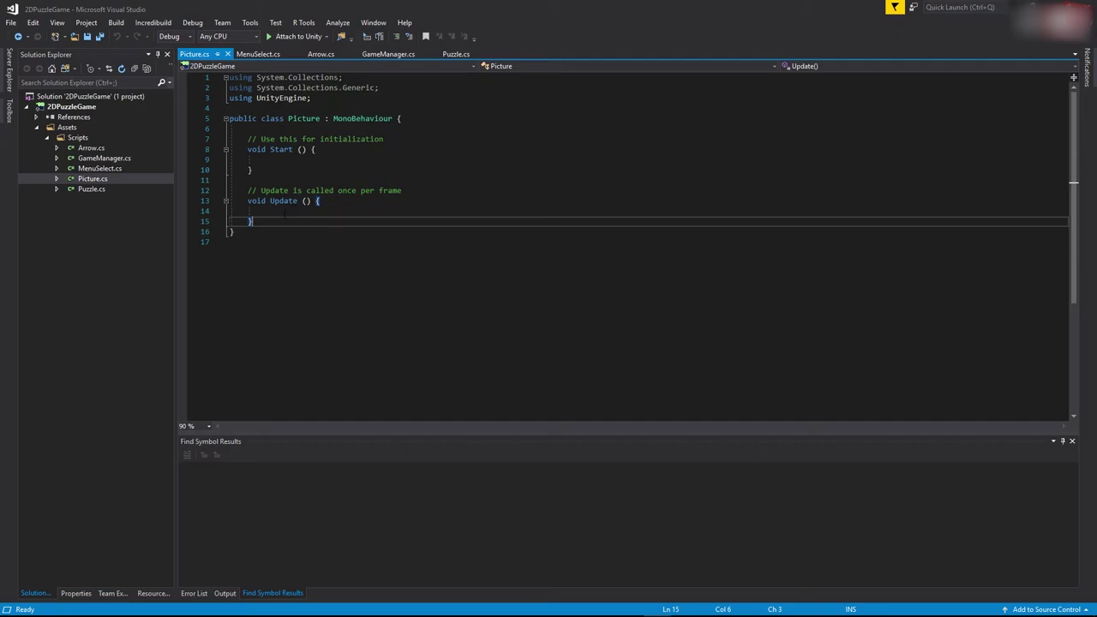
pyautogui.press('Return')
pyautogui.press('Return')
pyautogui.press('Return')
pyautogui.write('O')
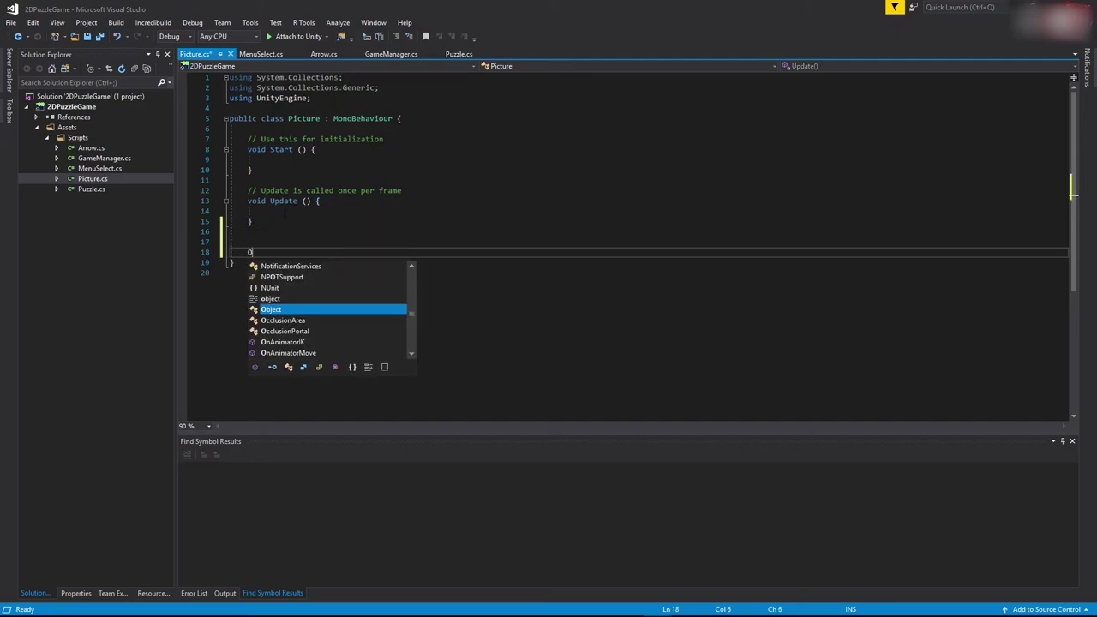
pyautogui.press('BackSpace')
pyautogui.write('void')
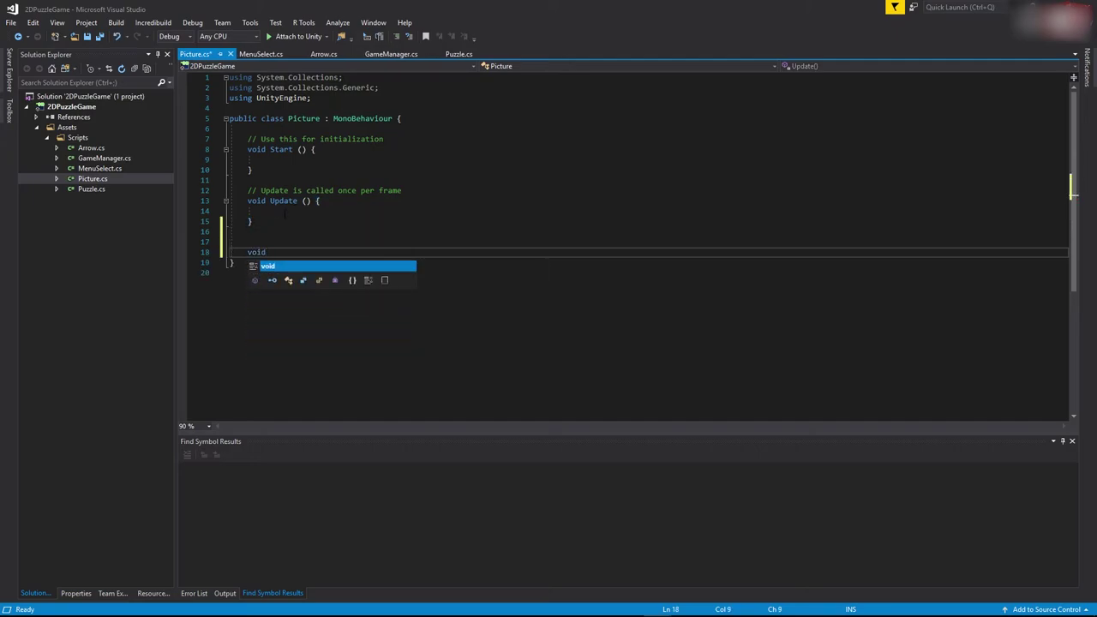
pyautogui.write(' OnMo')
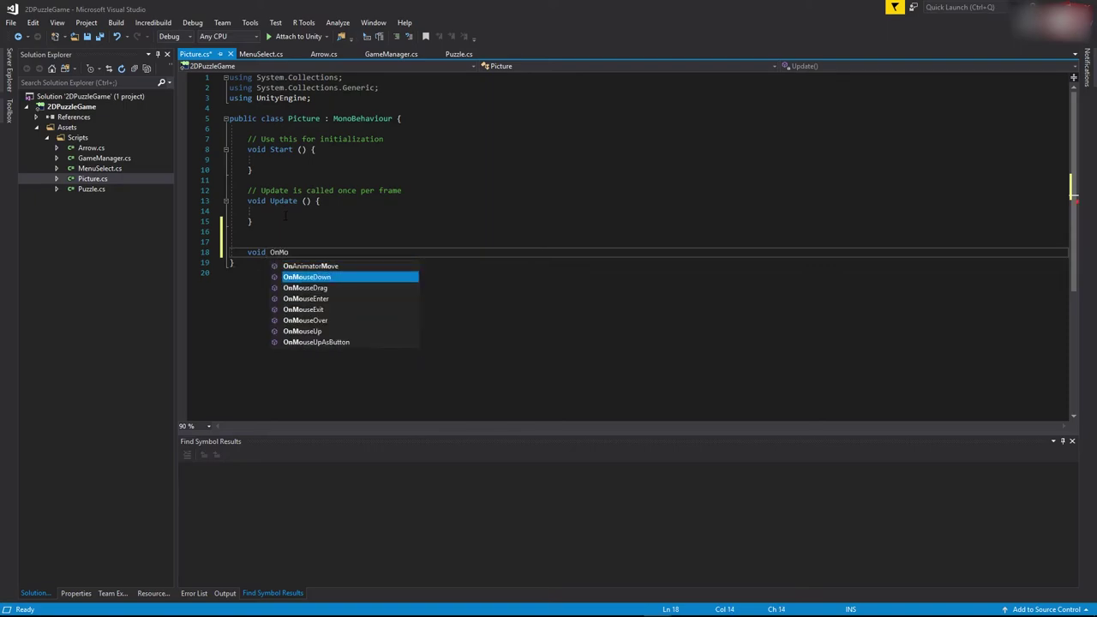
pyautogui.press('Tab')
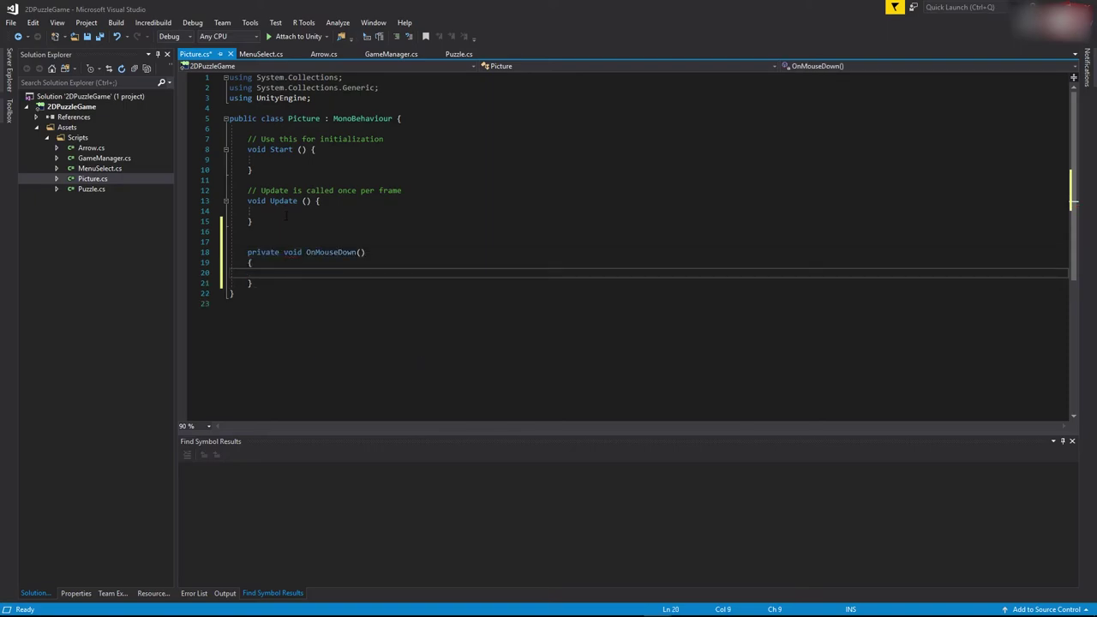
# Save the Picture script.
pyautogui.click(249, 232)
pyautogui.click(100, 38)
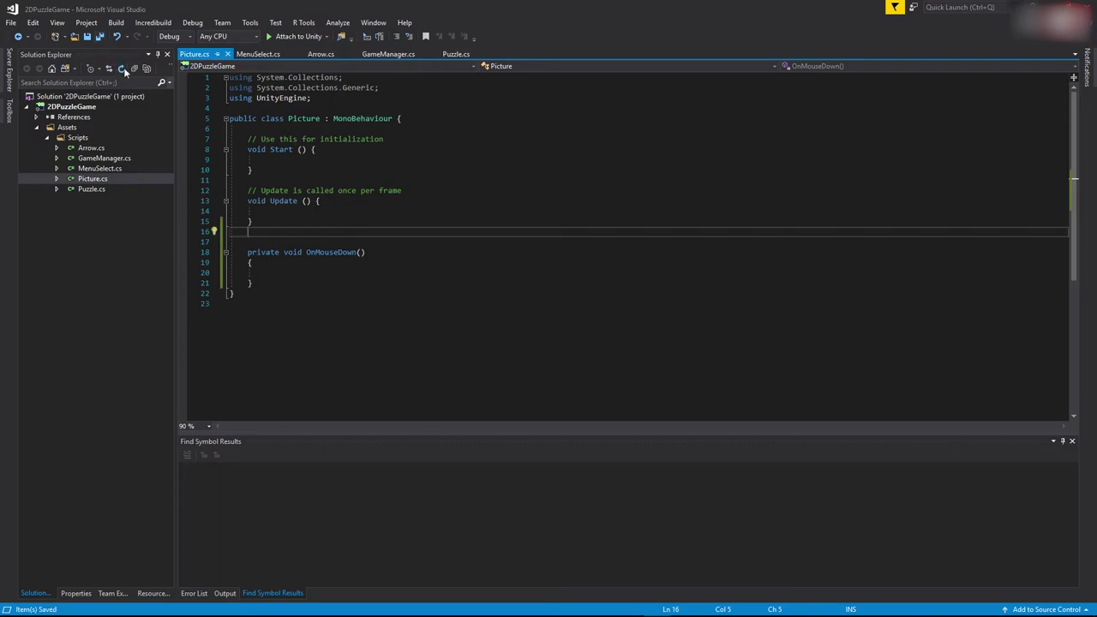
pyautogui.click(396, 190)
pyautogui.click(248, 231)
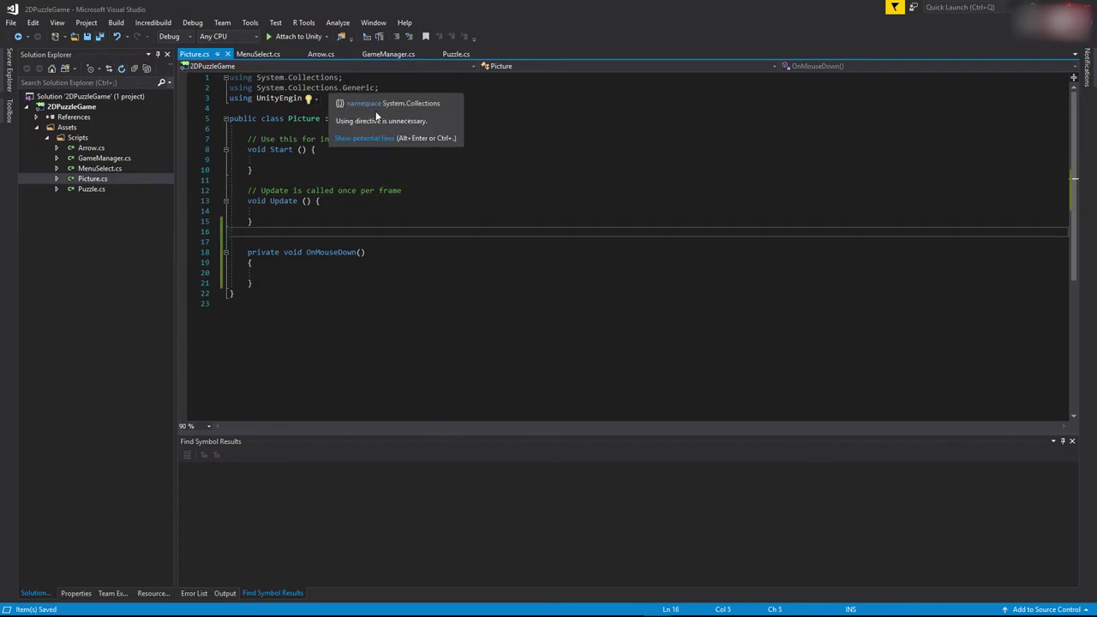
pyautogui.click(248, 180)
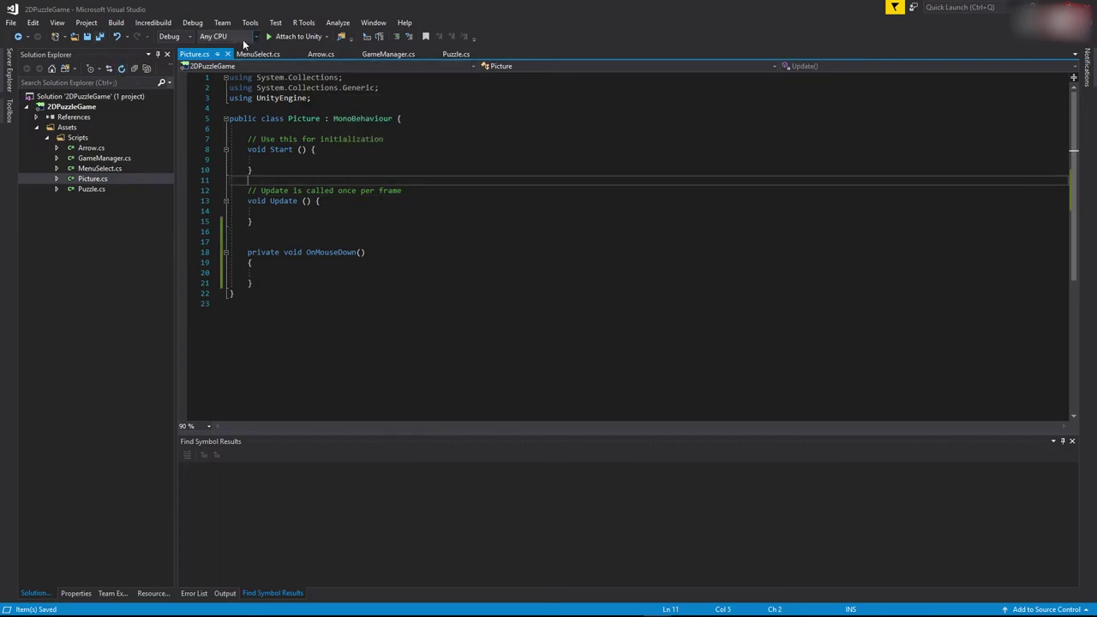
# In GameManager.cs, add 'static' before string on line 26 to make FolderName static.
pyautogui.click(387, 54)
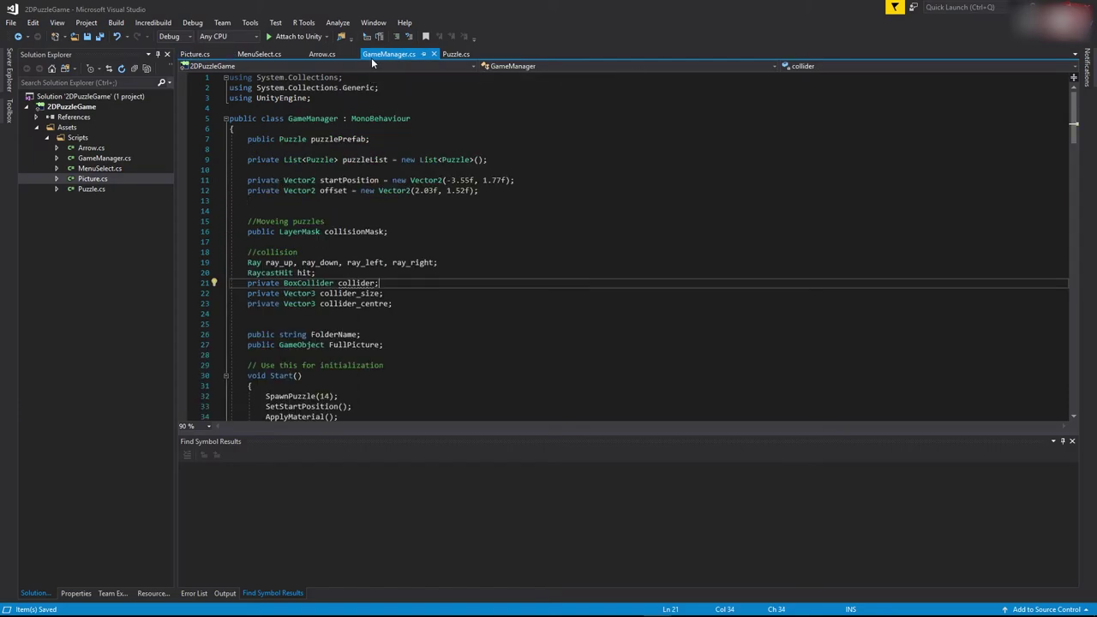
pyautogui.scroll(-2, 452, 306)
pyautogui.click(359, 273)
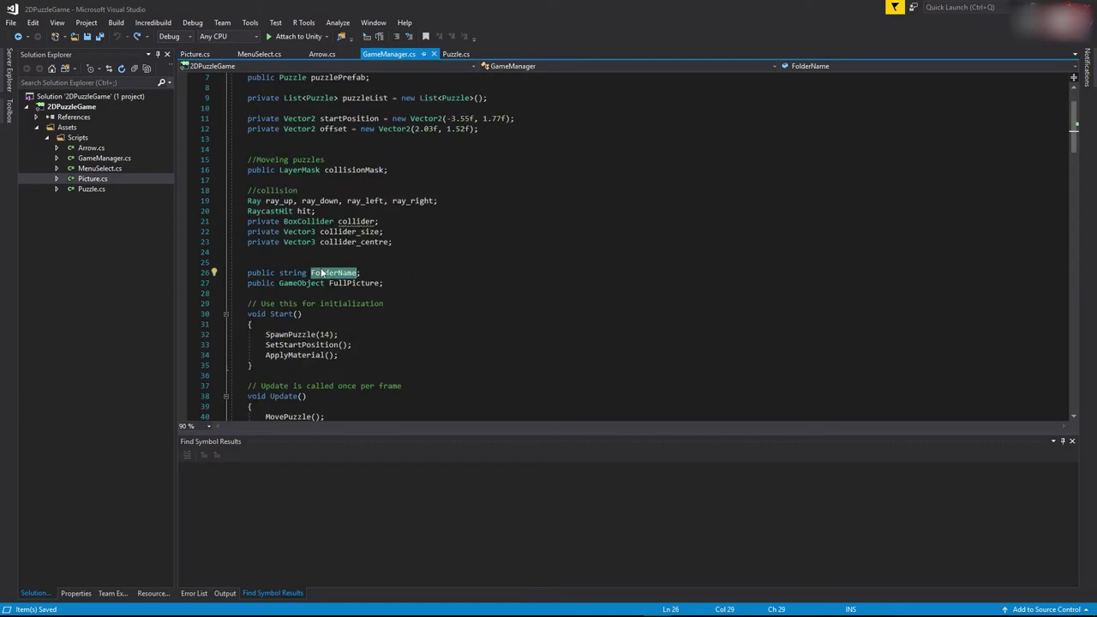
pyautogui.click(400, 272)
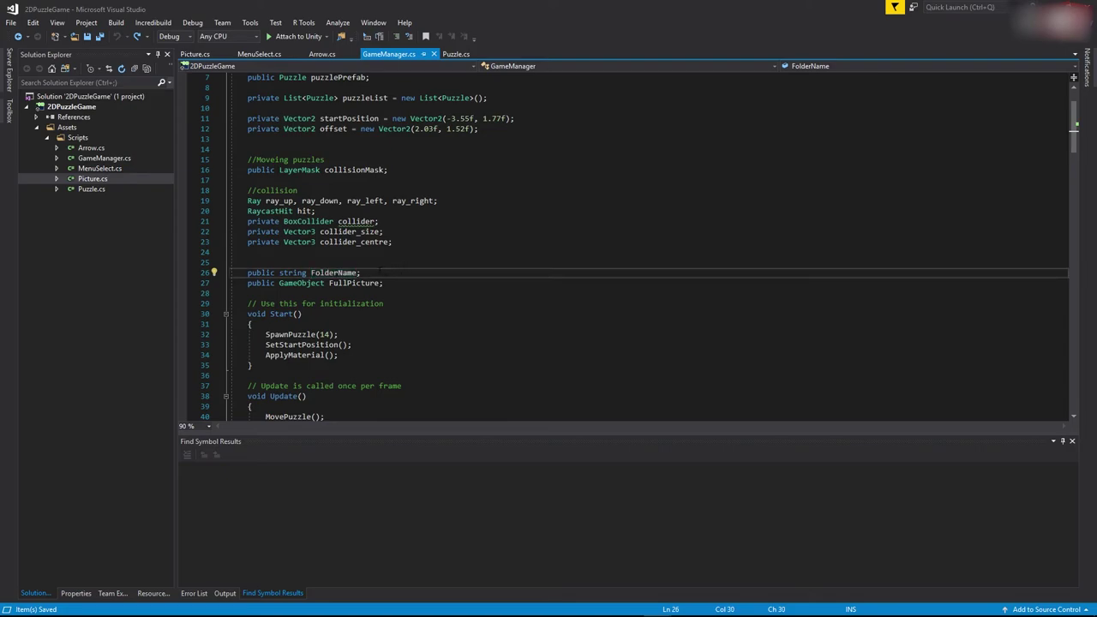
pyautogui.moveTo(381, 272); pyautogui.dragTo(231, 273)
pyautogui.click(280, 272)
pyautogui.click(276, 262)
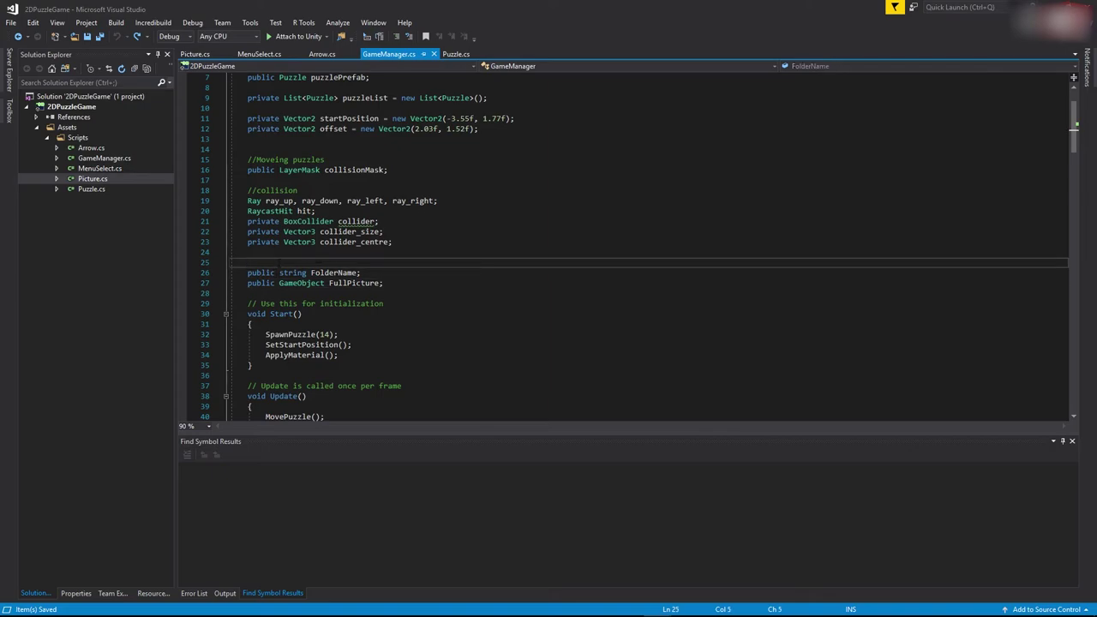
pyautogui.click(279, 273)
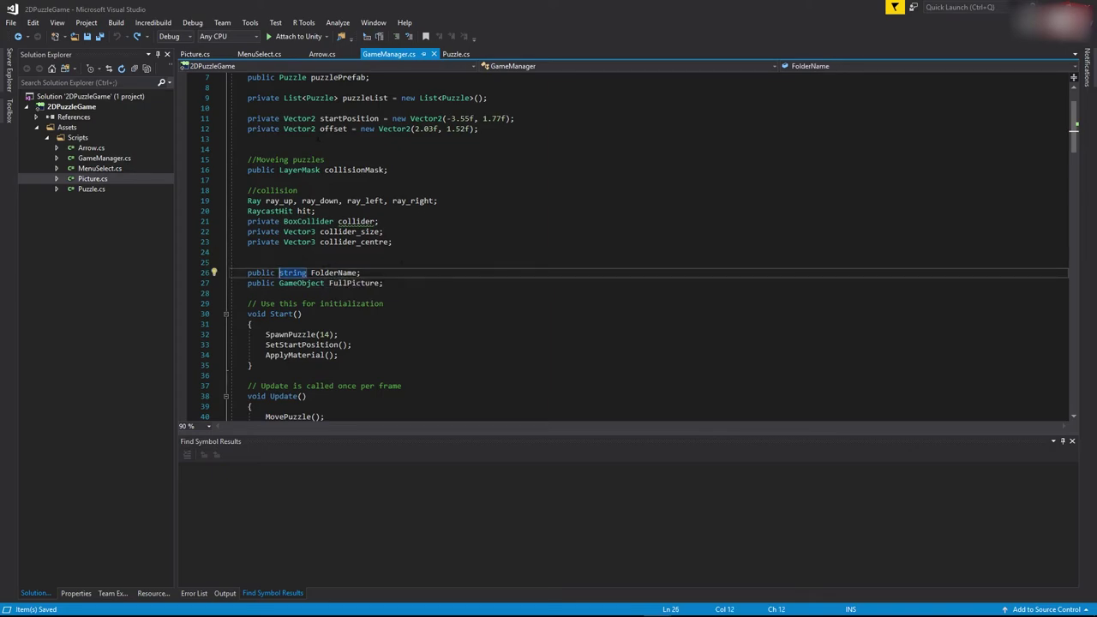
pyautogui.click(359, 283)
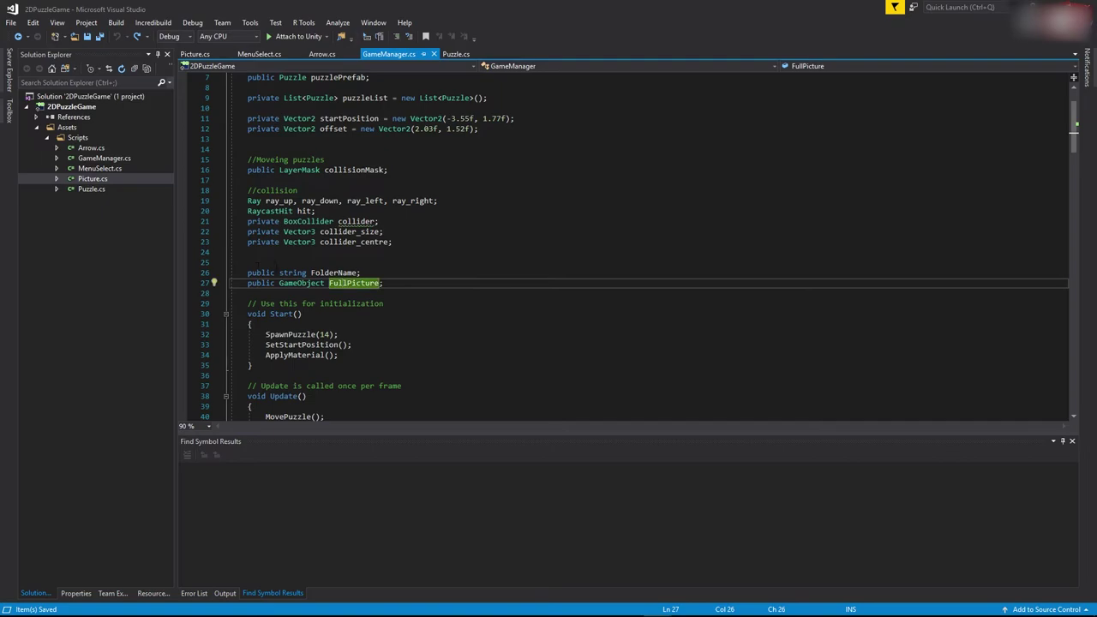
pyautogui.hotkey('ctrl', '-')
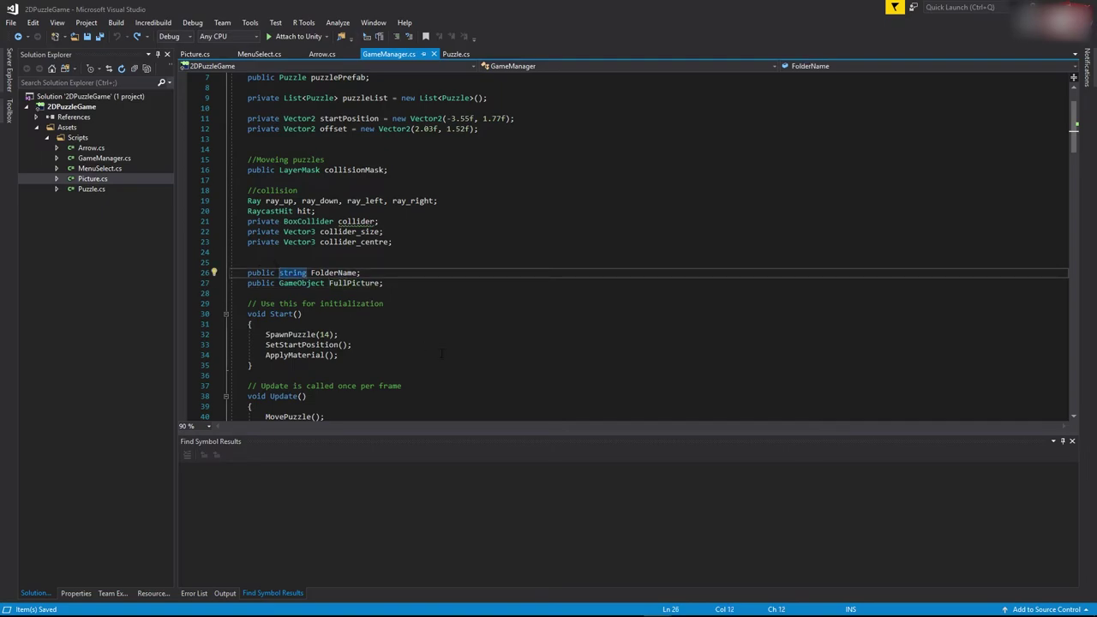
pyautogui.write('static')
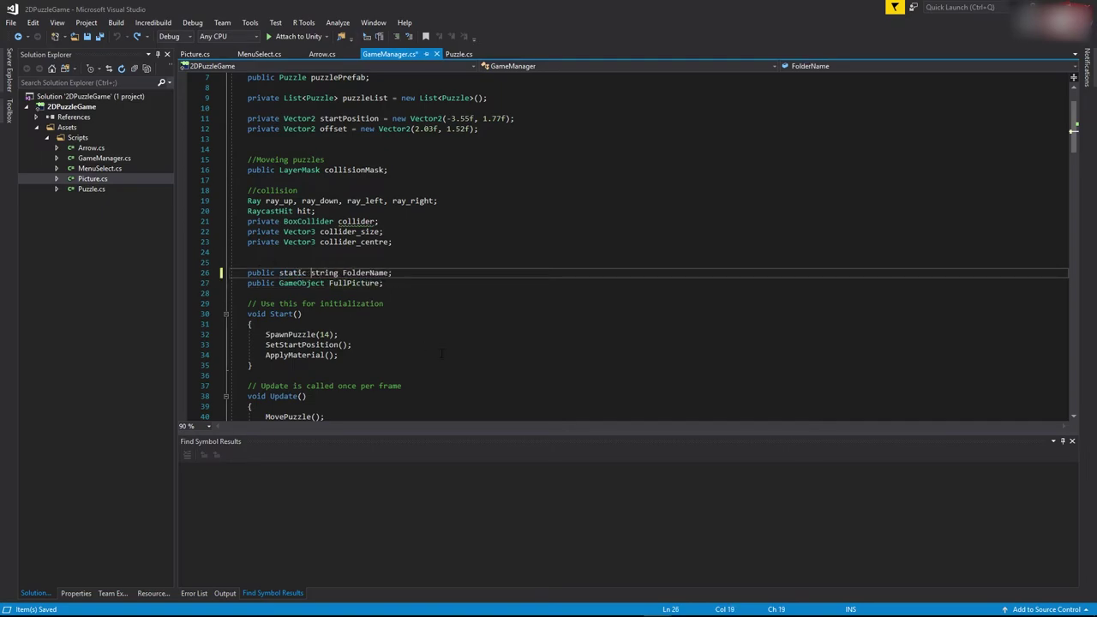
# Check the new static keyword and save GameManager.cs.
pyautogui.click(364, 313)
pyautogui.doubleClick(291, 272)
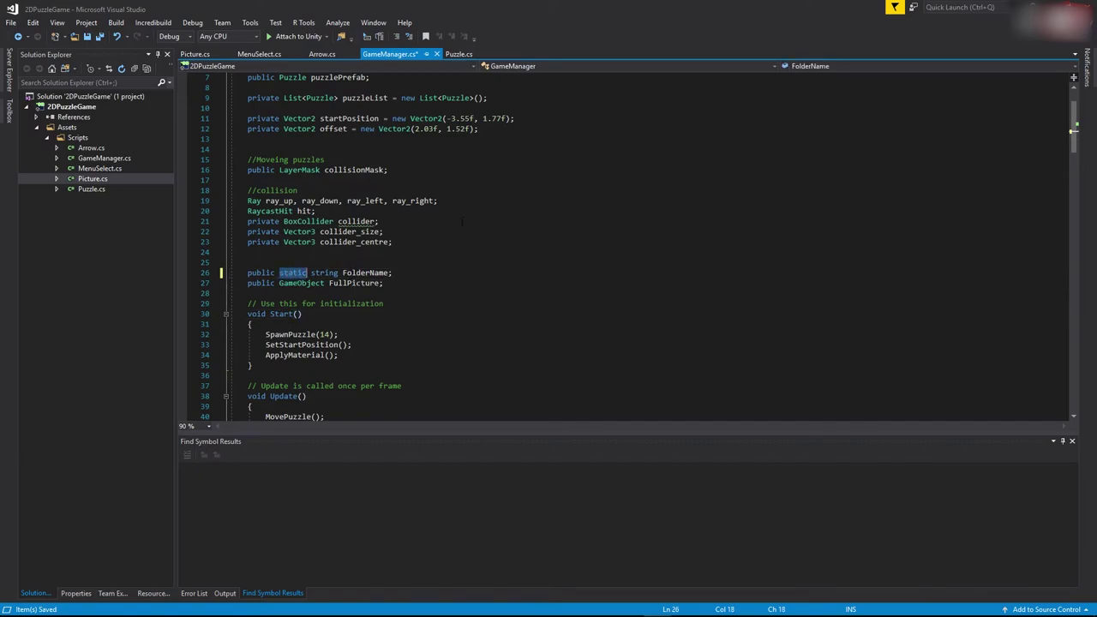
pyautogui.scroll(2, 459, 227)
pyautogui.scroll(-3, 368, 128)
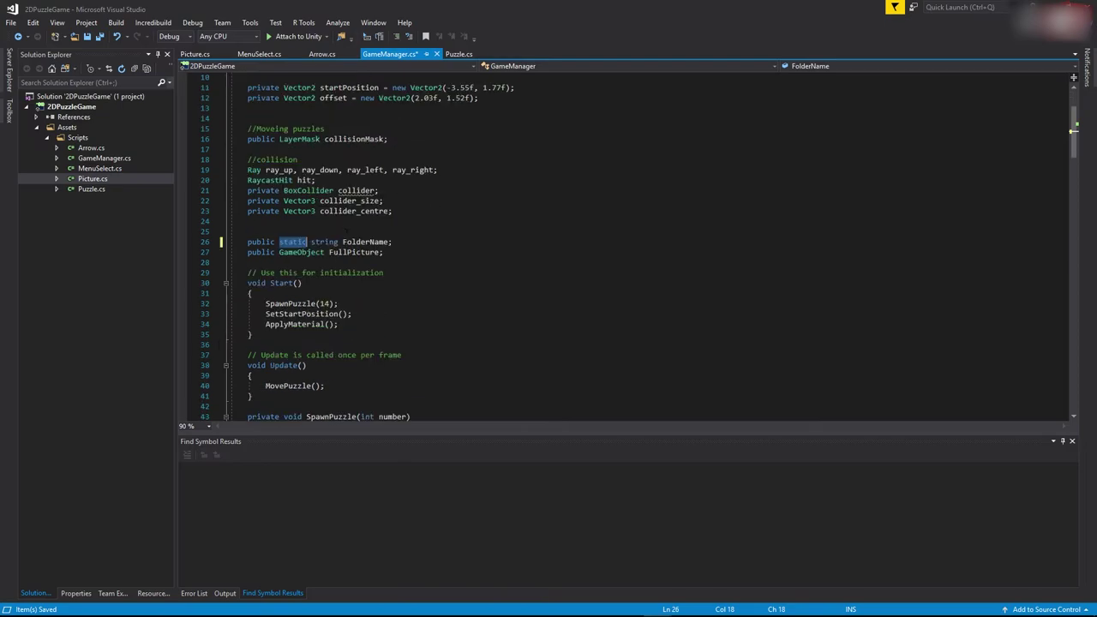
pyautogui.scroll(2, 323, 283)
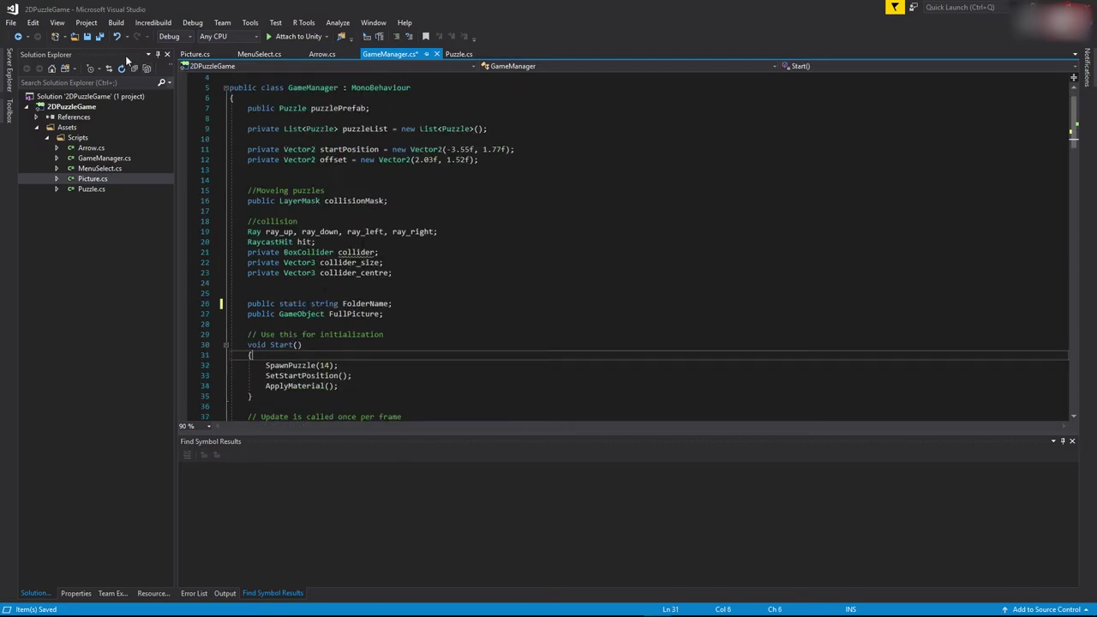
pyautogui.click(89, 37)
pyautogui.click(505, 246)
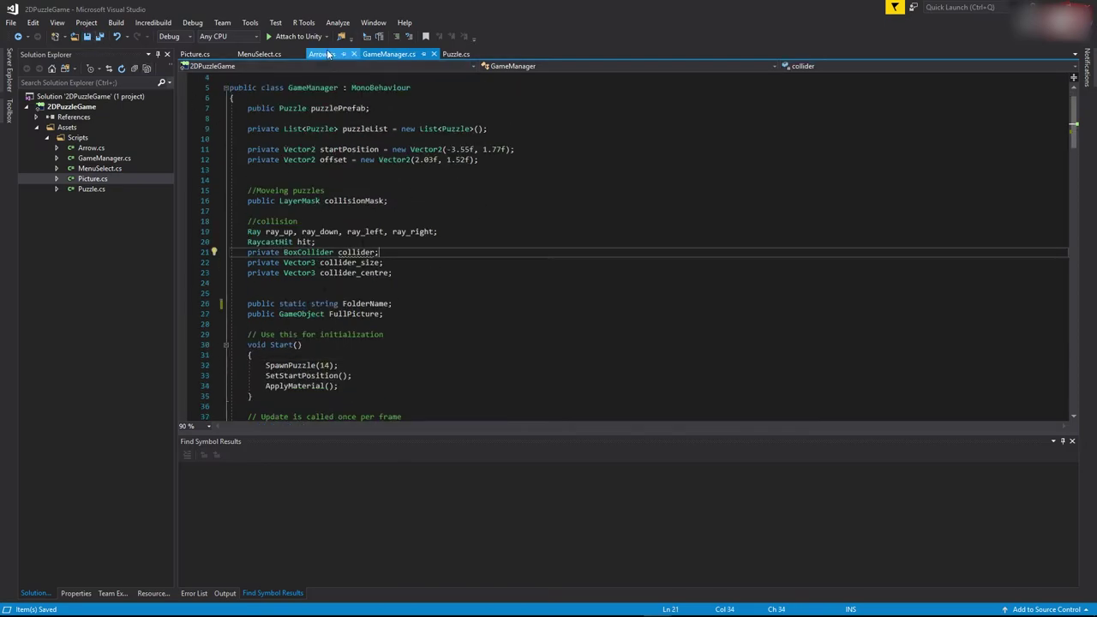
# Back in Picture.cs, add a blank line inside the OnMouseDown method.
pyautogui.click(194, 54)
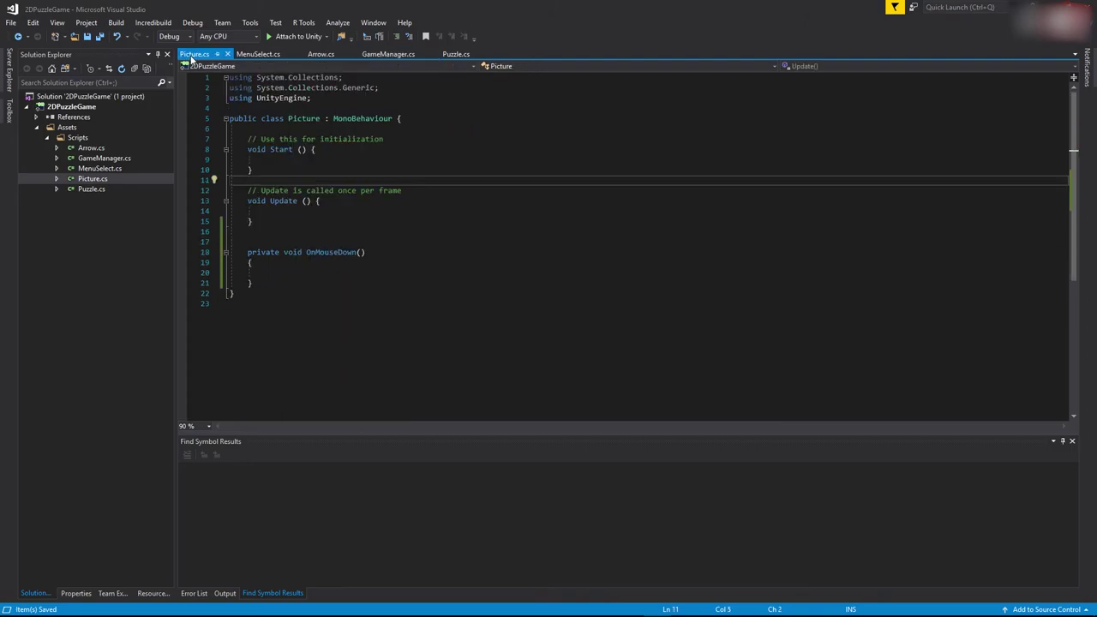
pyautogui.click(388, 265)
pyautogui.press('Return')
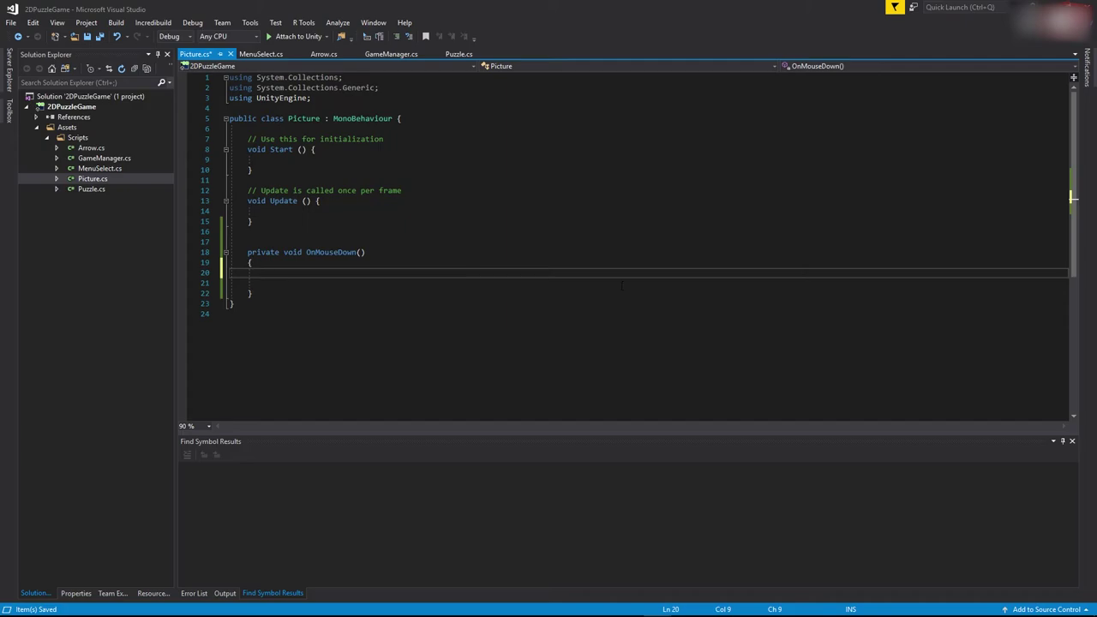
pyautogui.click(390, 54)
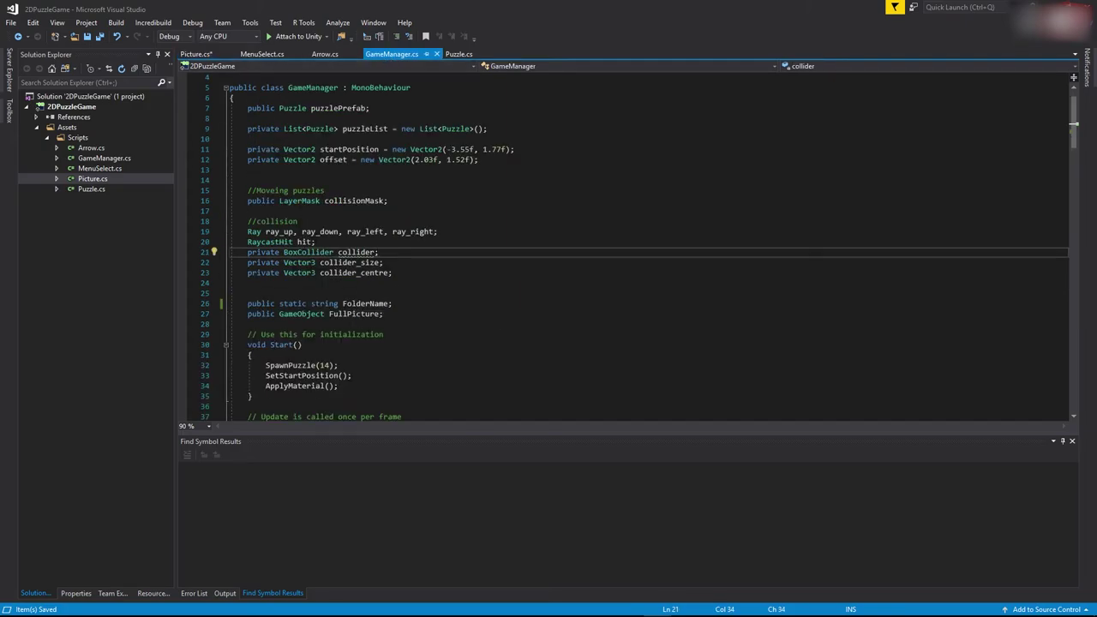
pyautogui.click(195, 54)
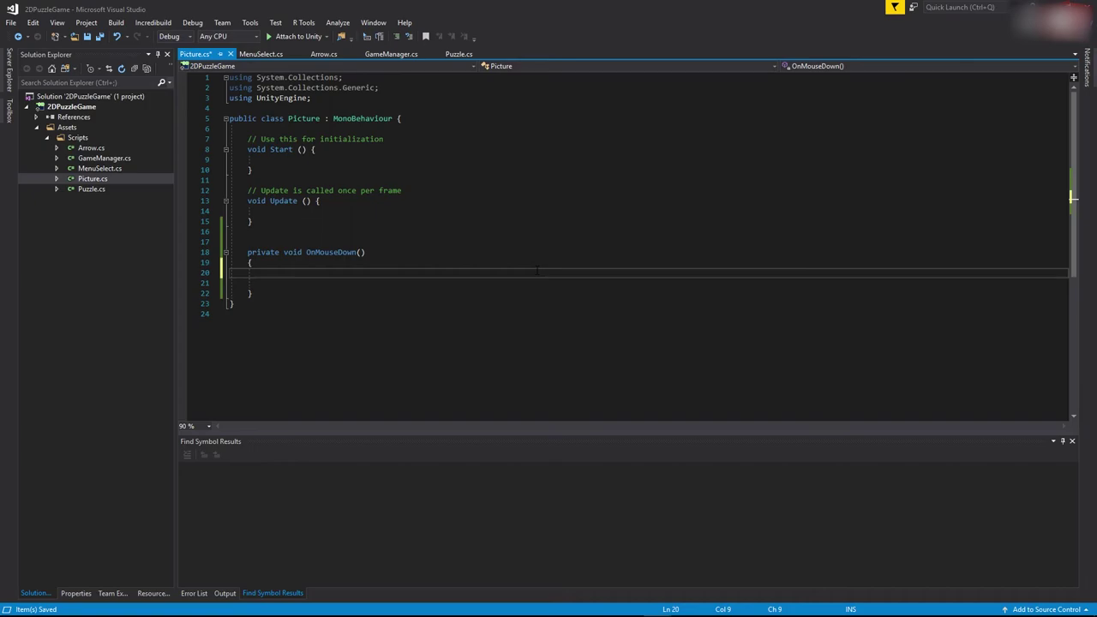
# In OnMouseDown, set GameManager.FolderName to gameObject.name and load the MenuSelect2 scene.
pyautogui.write('Gam')
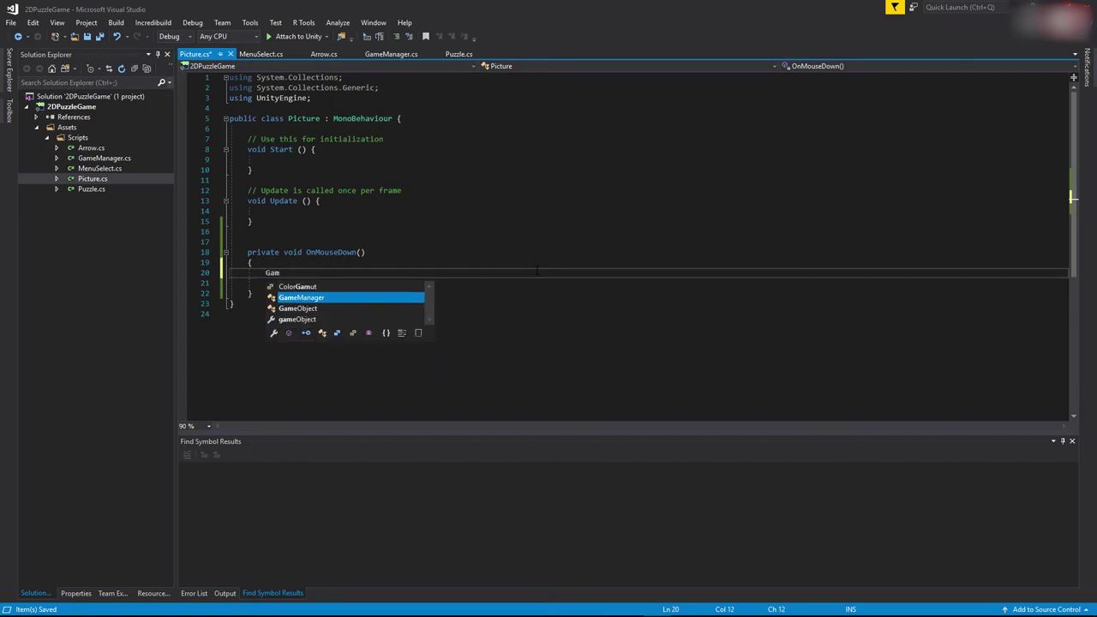
pyautogui.write('eManager.FolderName')
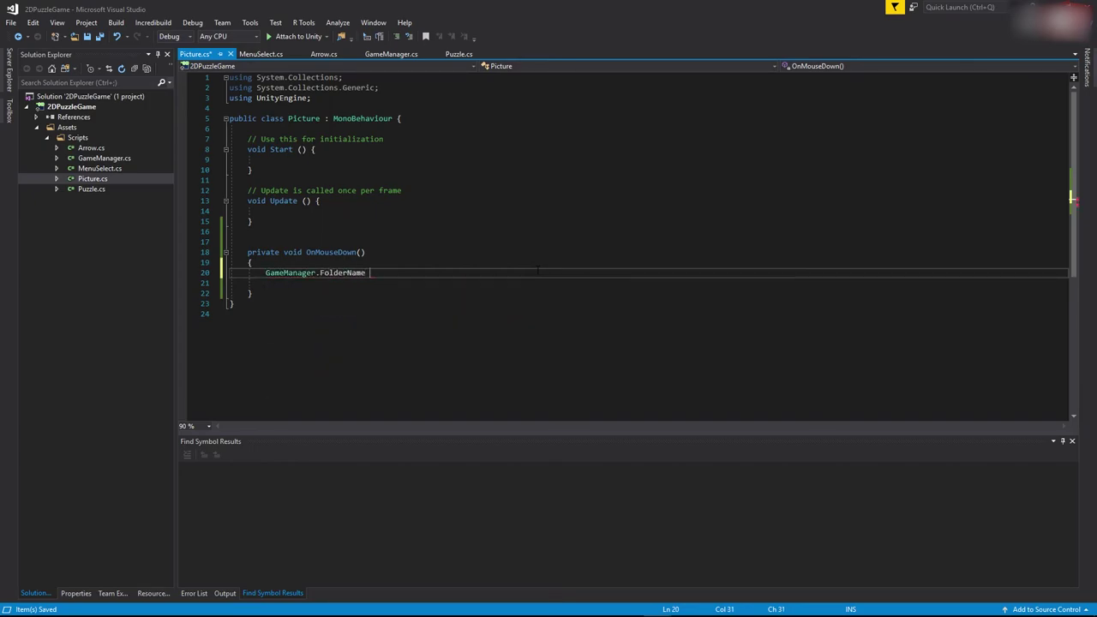
pyautogui.write(' = gameObject.')
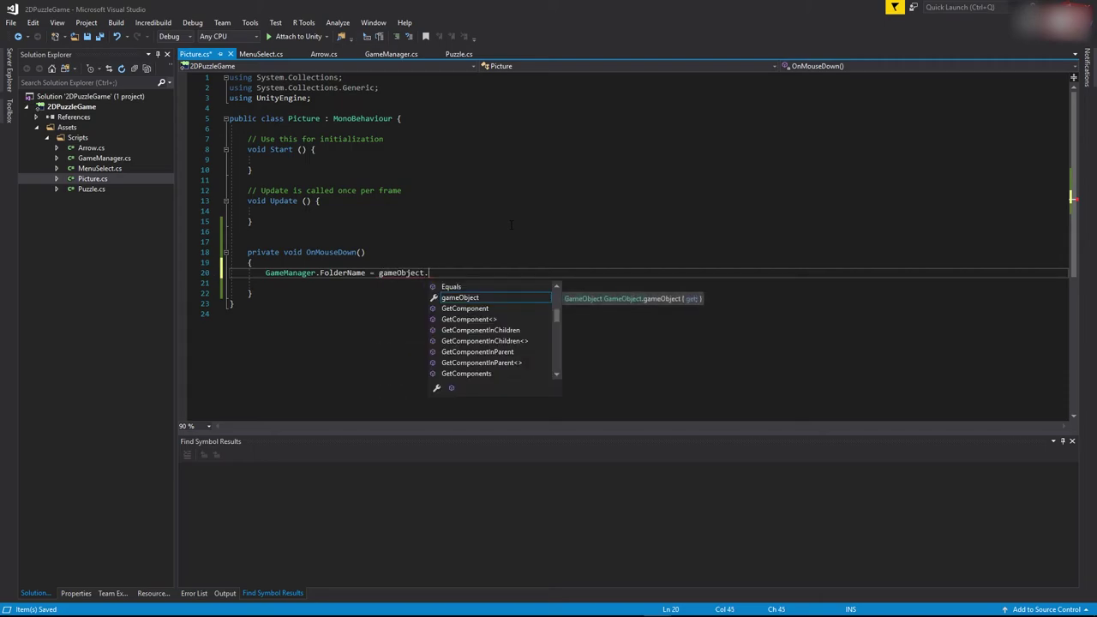
pyautogui.write('name;')
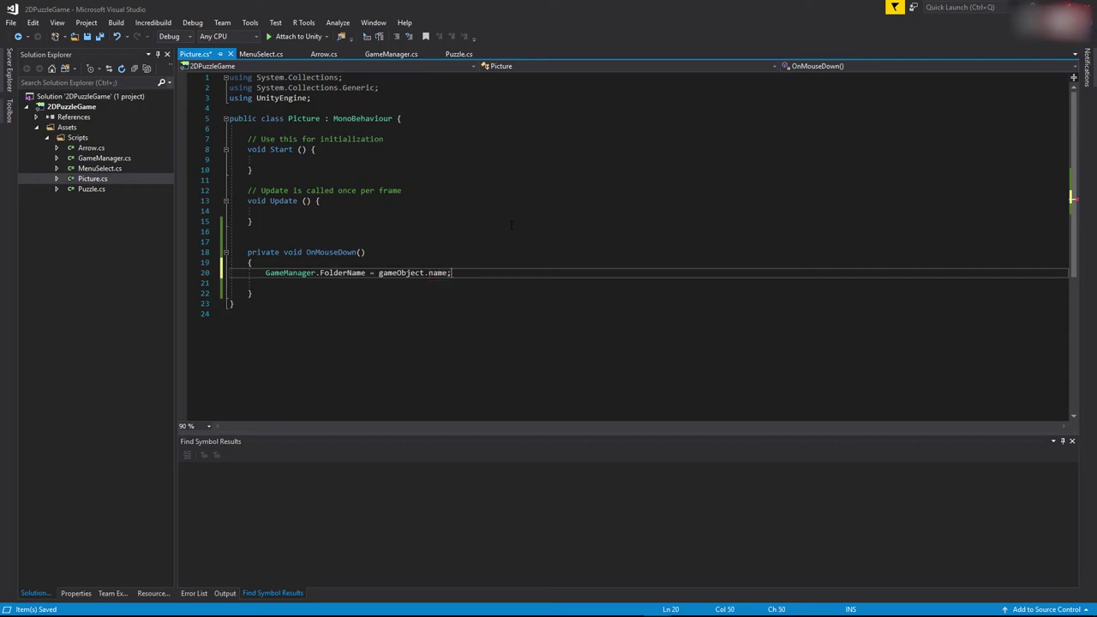
pyautogui.press('Return')
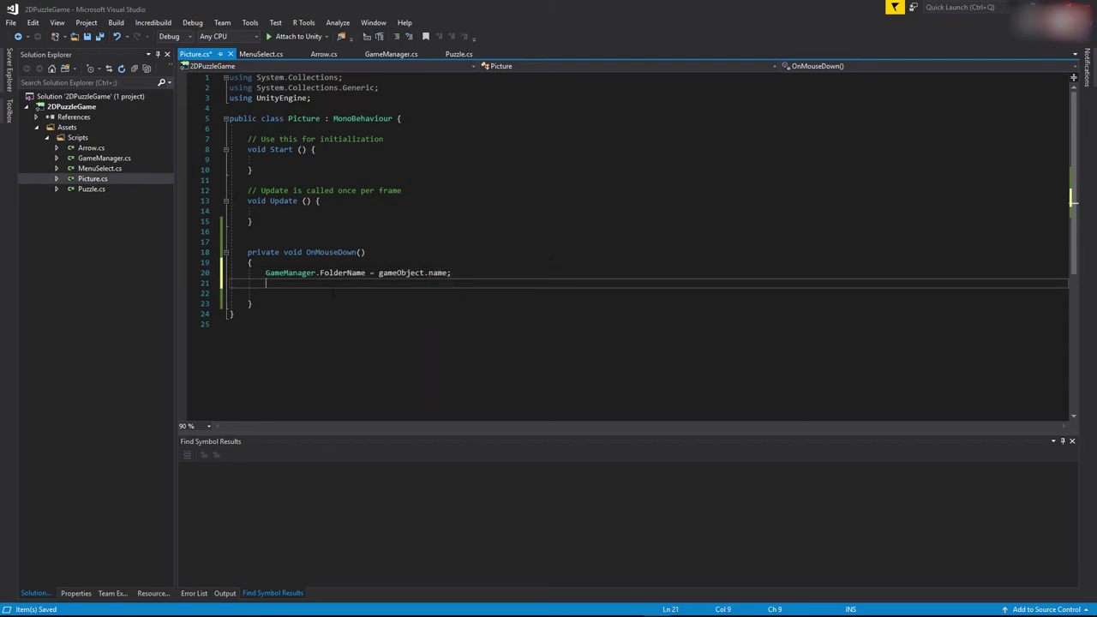
pyautogui.write('SceneManager.LoadScene("MenuSelect2");')
pyautogui.press('Return')
pyautogui.press('Up')
pyautogui.press('Up')
pyautogui.press('Up')
pyautogui.press('Up')
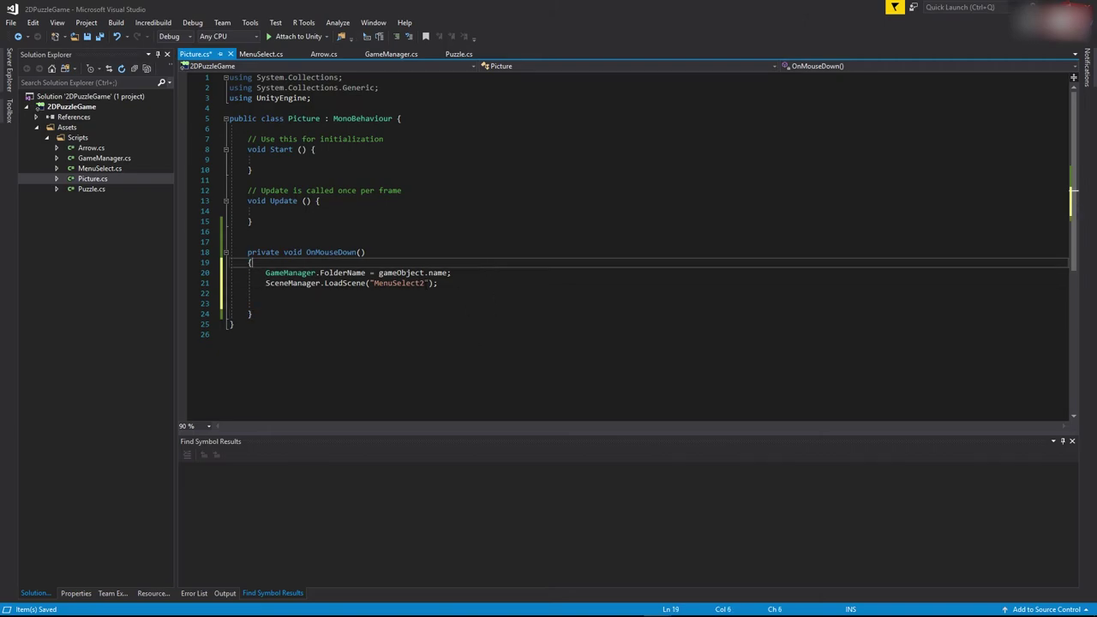
pyautogui.press('Down')
pyautogui.press('Down')
pyautogui.press('Down')
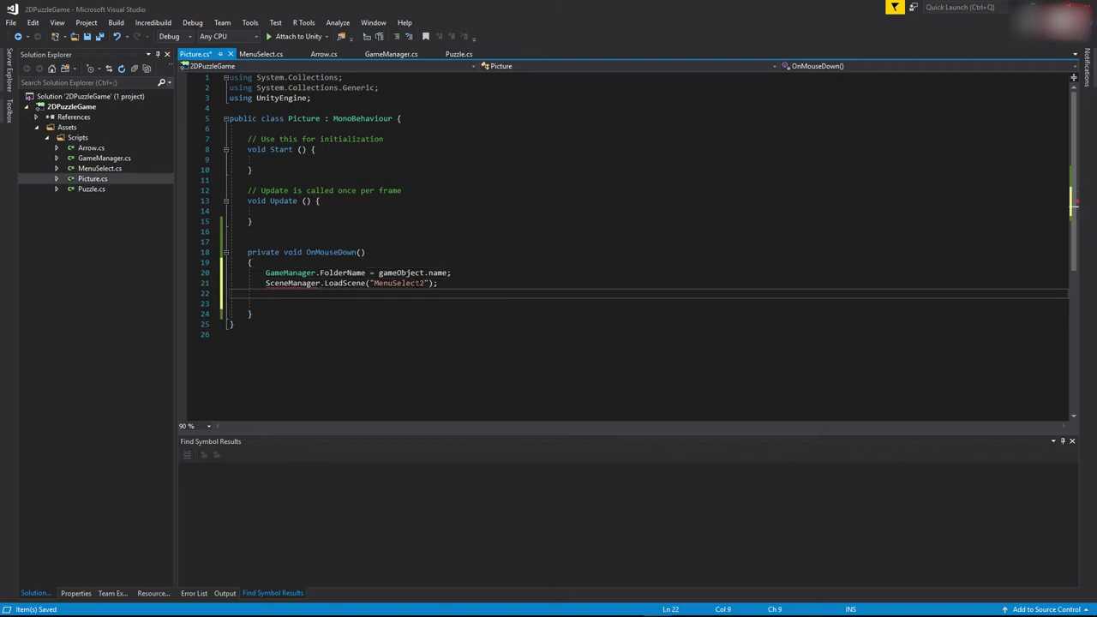
# Copy the using UnityEngine.SceneManagement line from Arrow.cs into line 4 of Picture.cs.
pyautogui.click(321, 54)
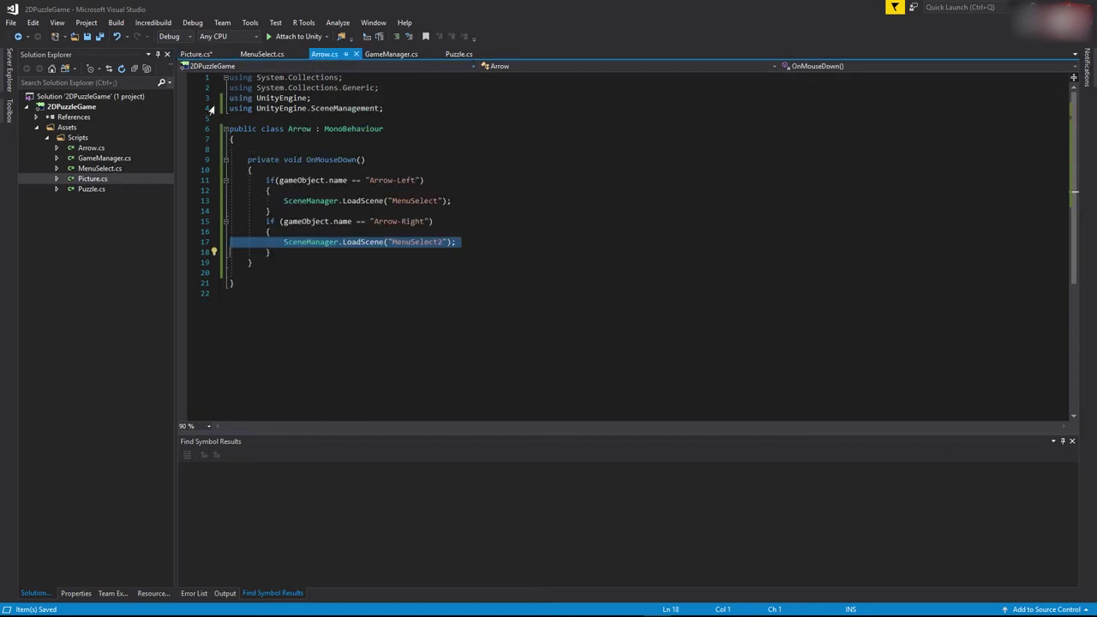
pyautogui.click(209, 111)
pyautogui.hotkey('ctrl', 'c')
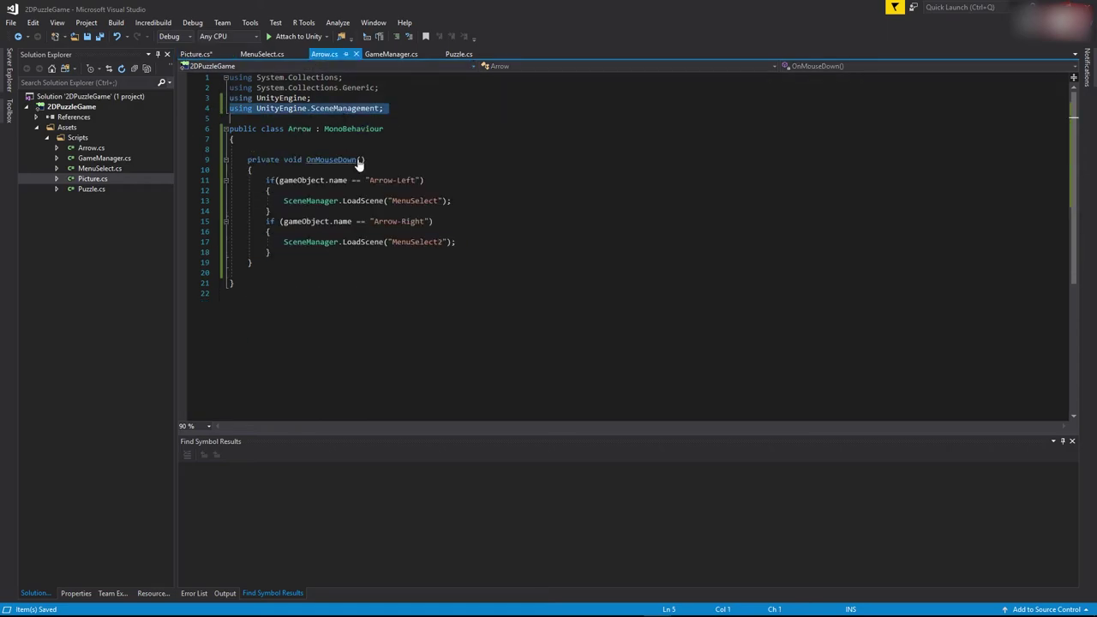
pyautogui.click(195, 54)
pyautogui.click(326, 106)
pyautogui.hotkey('ctrl', 'v')
pyautogui.click(428, 159)
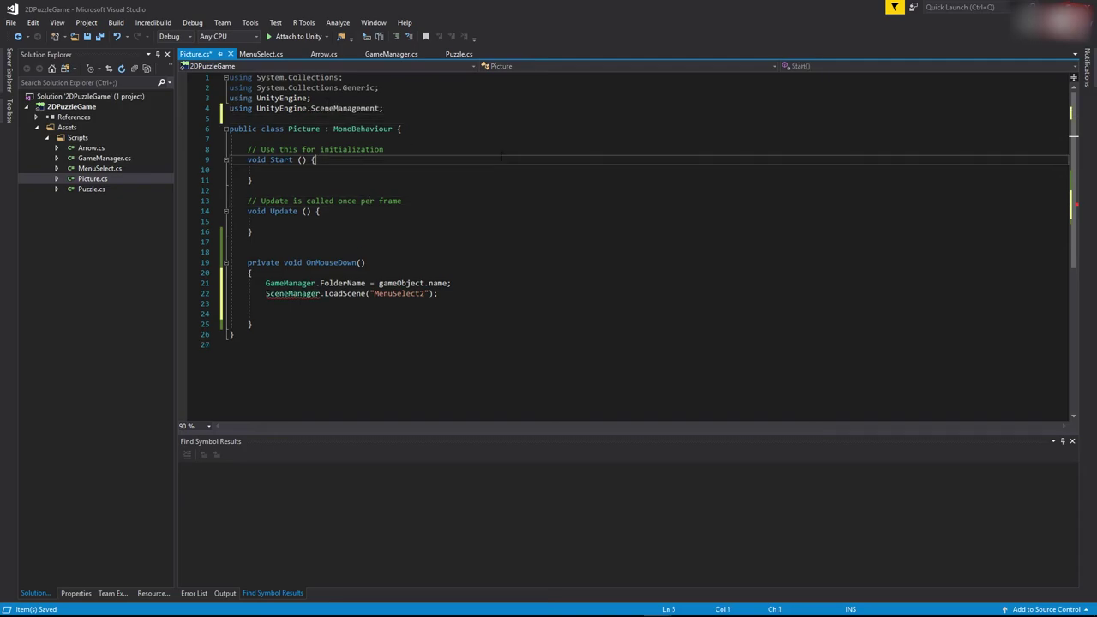
pyautogui.click(698, 262)
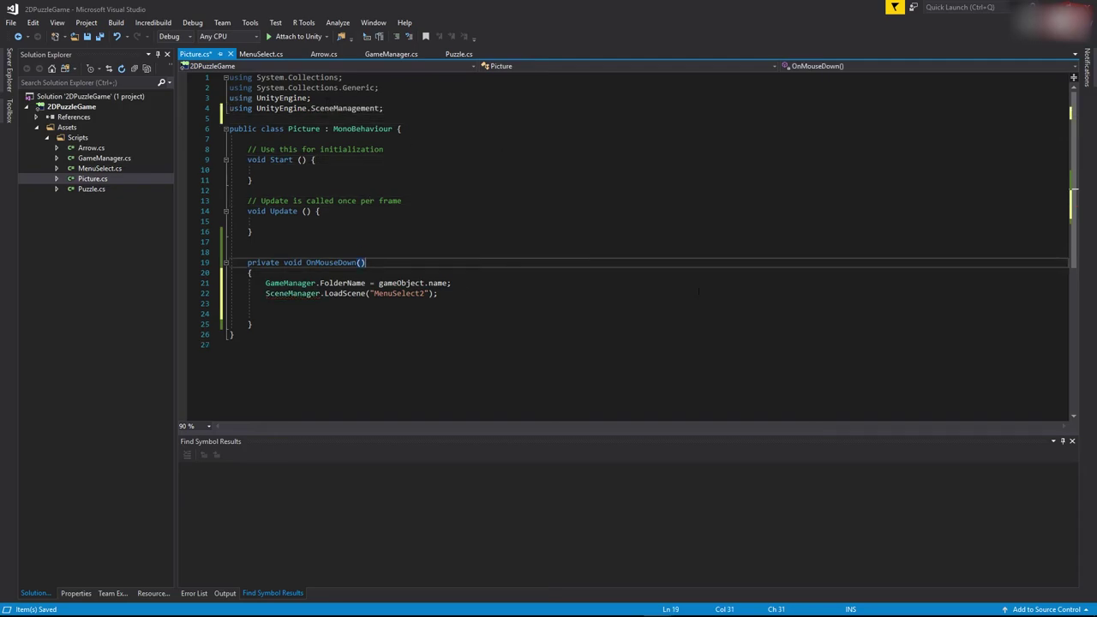
pyautogui.scroll(-1, 565, 317)
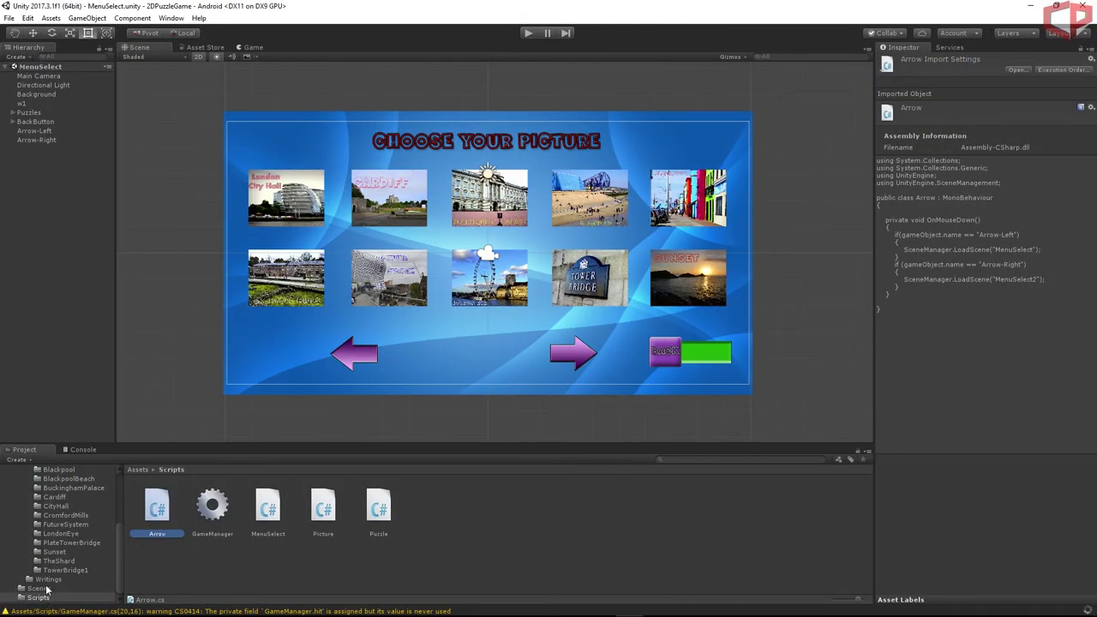
# After checking the Scenes folder, change the LoadScene target to "GameScene" and save all scripts.
pyautogui.click(48, 589)
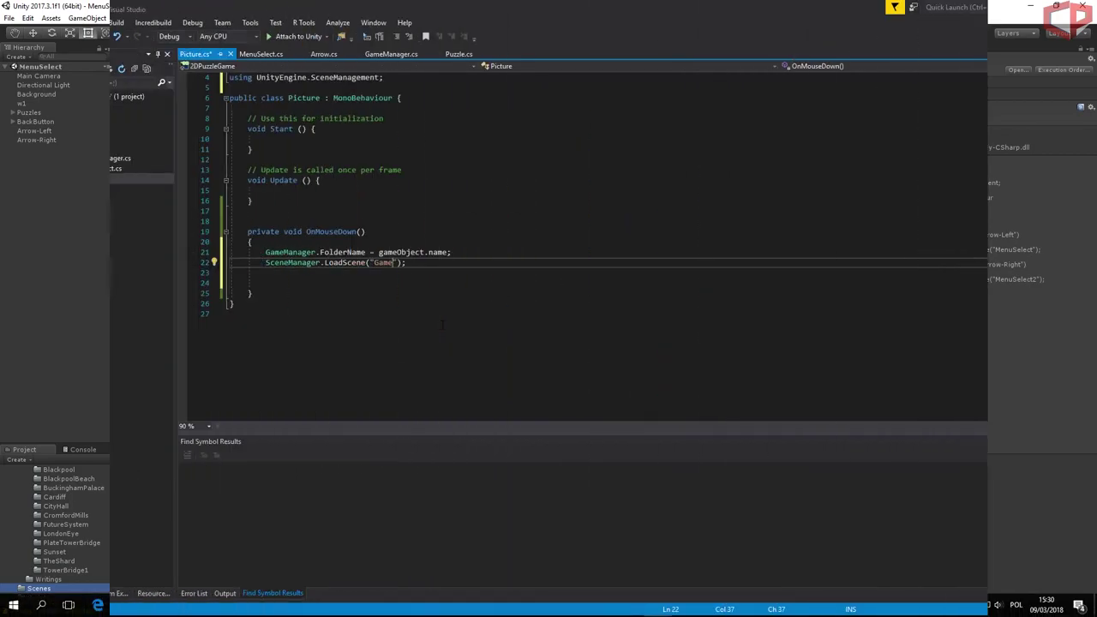
pyautogui.write('Scene')
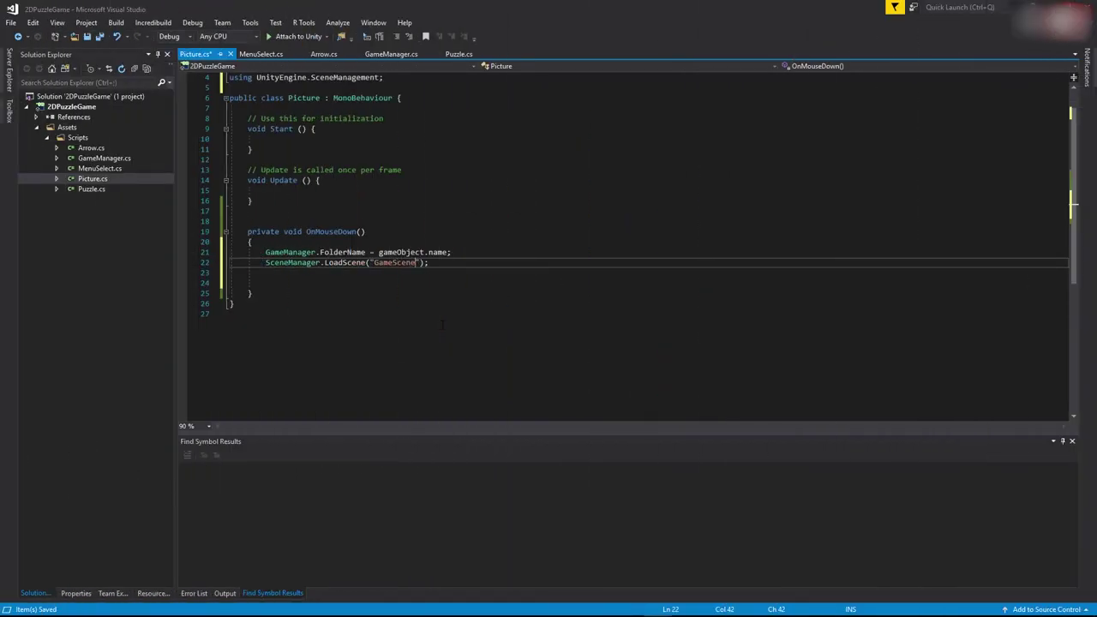
pyautogui.click(442, 324)
pyautogui.click(240, 159)
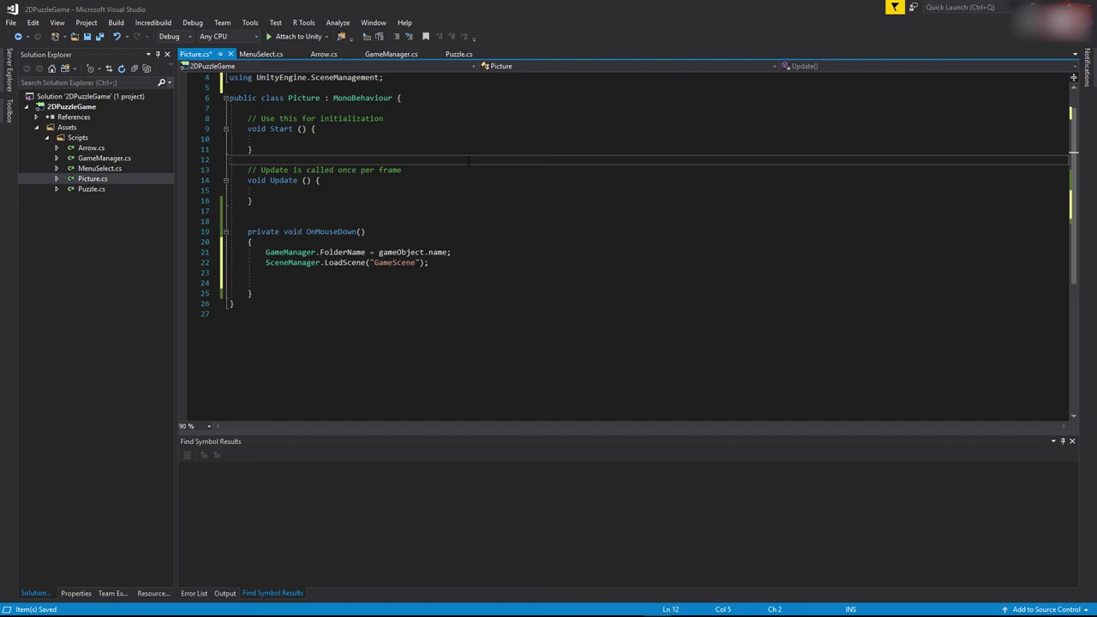
pyautogui.click(98, 36)
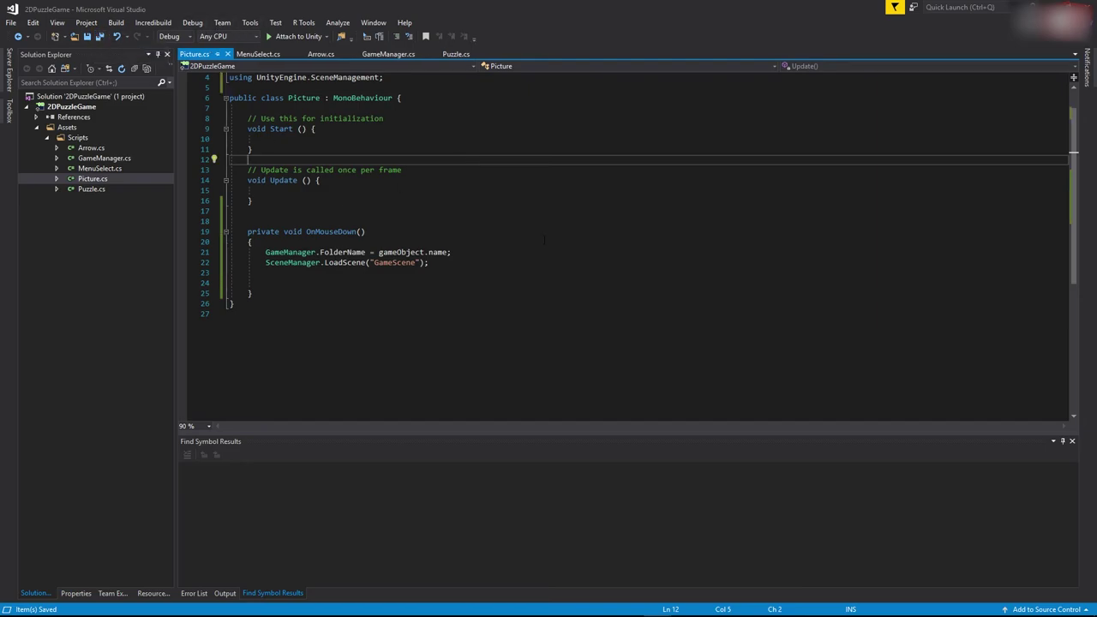
# Back in Unity, look over the MenuSelect and MenuSelect2 scene assets, then bring up the File menu.
pyautogui.hotkey('alt', 'Tab')
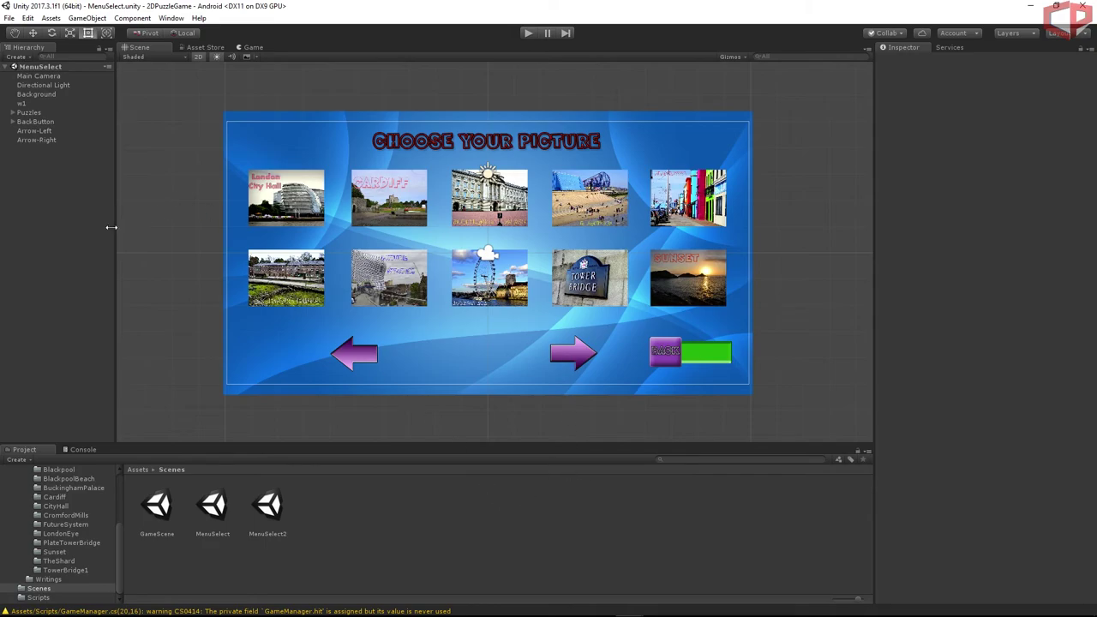
pyautogui.click(214, 500)
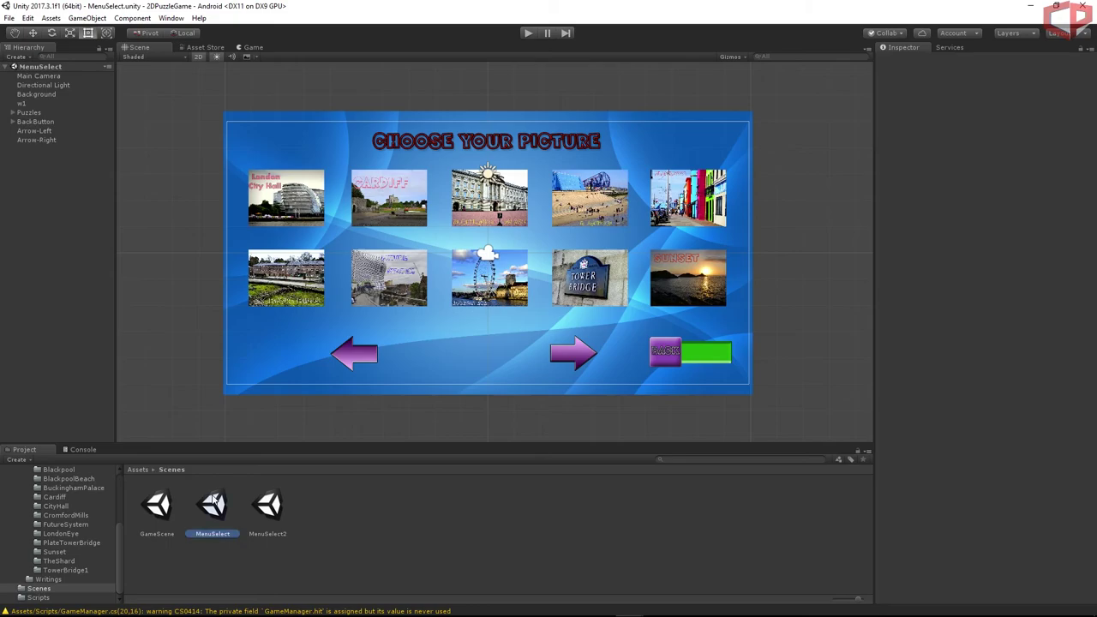
pyautogui.click(268, 505)
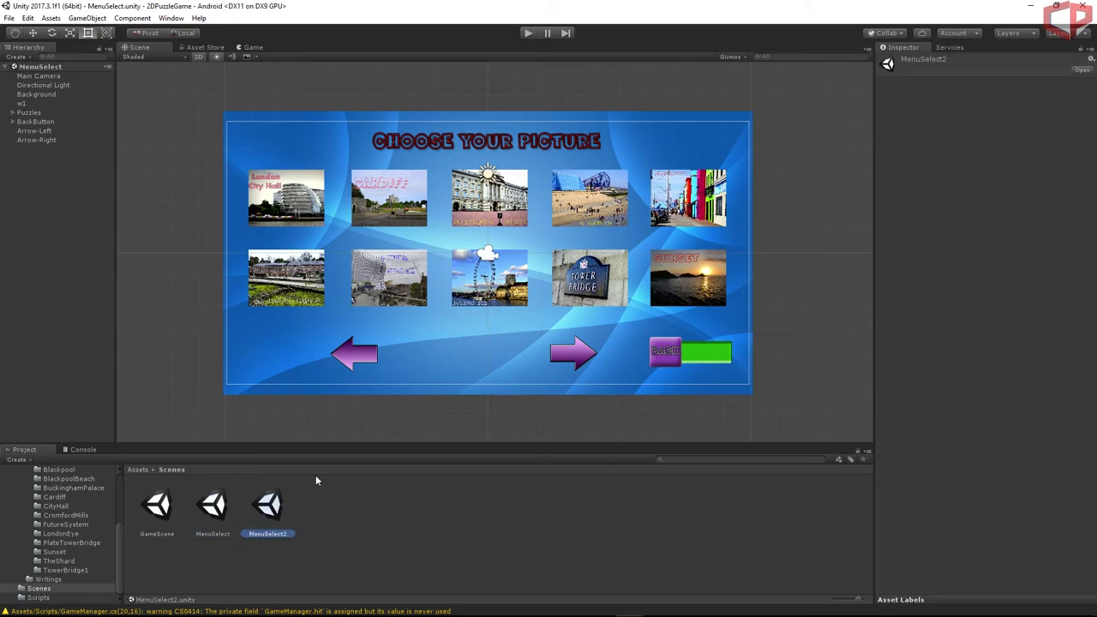
pyautogui.click(613, 540)
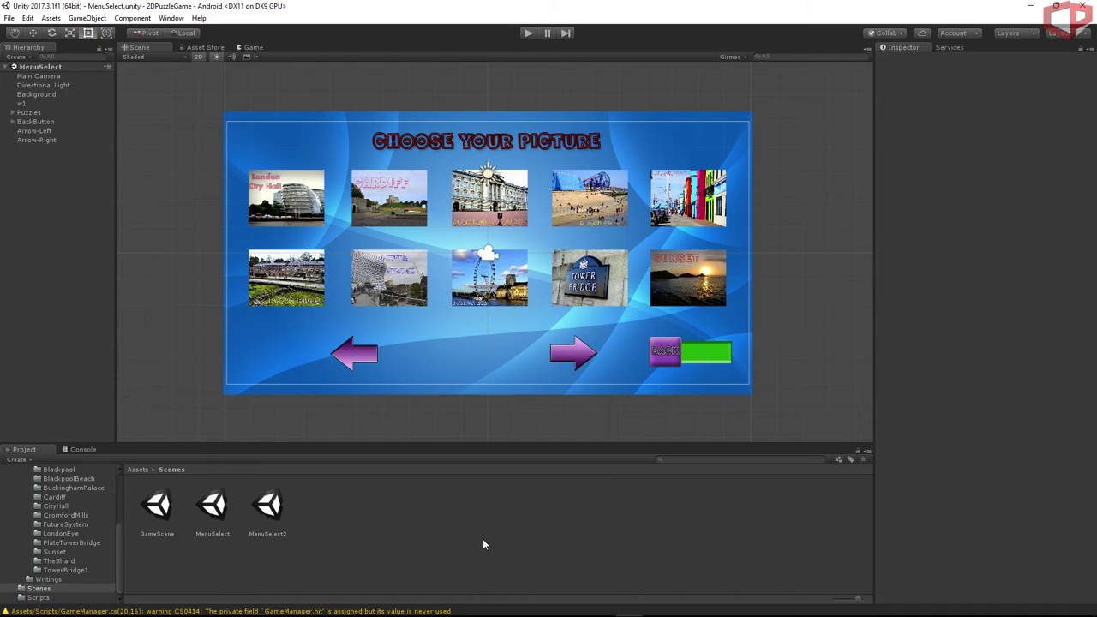
pyautogui.click(9, 19)
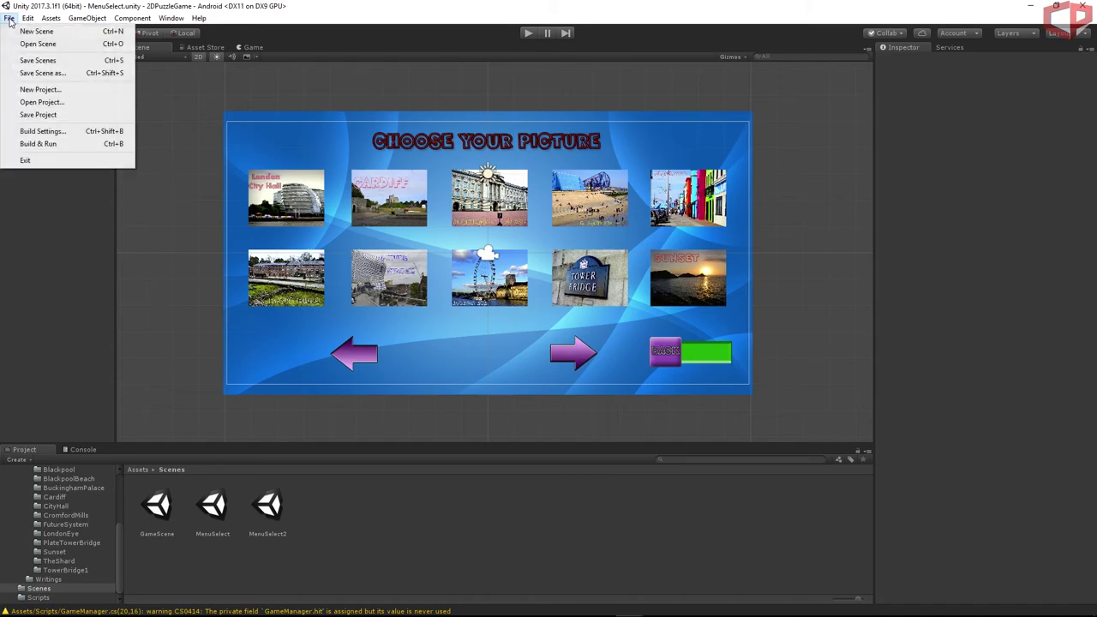
# Add the open MenuSelect scene, then MenuSelect2, to the Build Settings scene list.
pyautogui.click(43, 132)
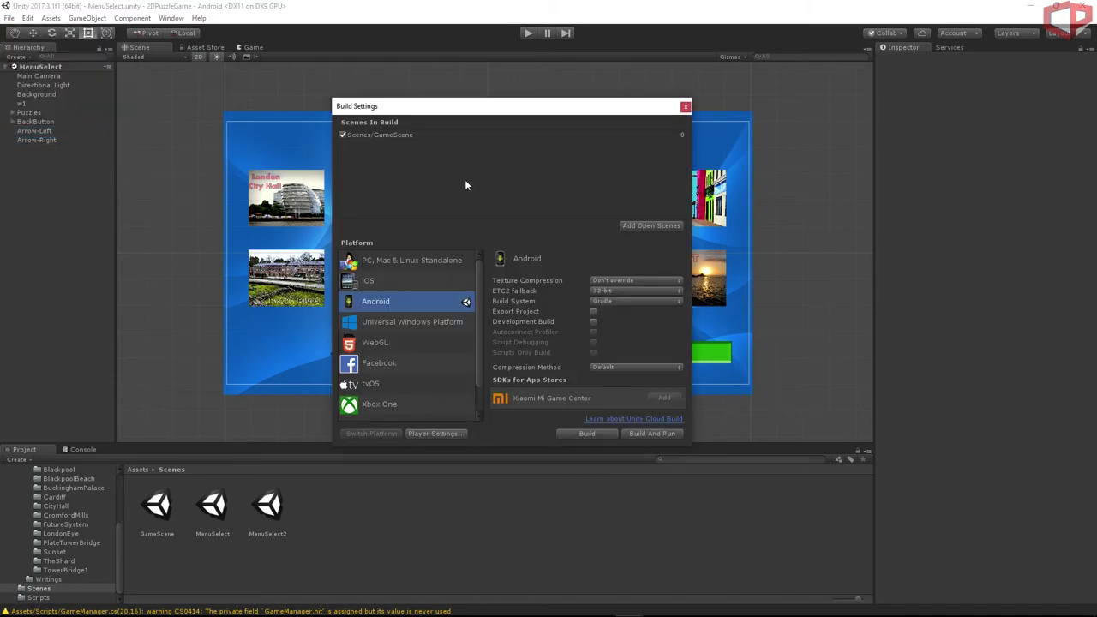
pyautogui.click(641, 227)
pyautogui.doubleClick(268, 512)
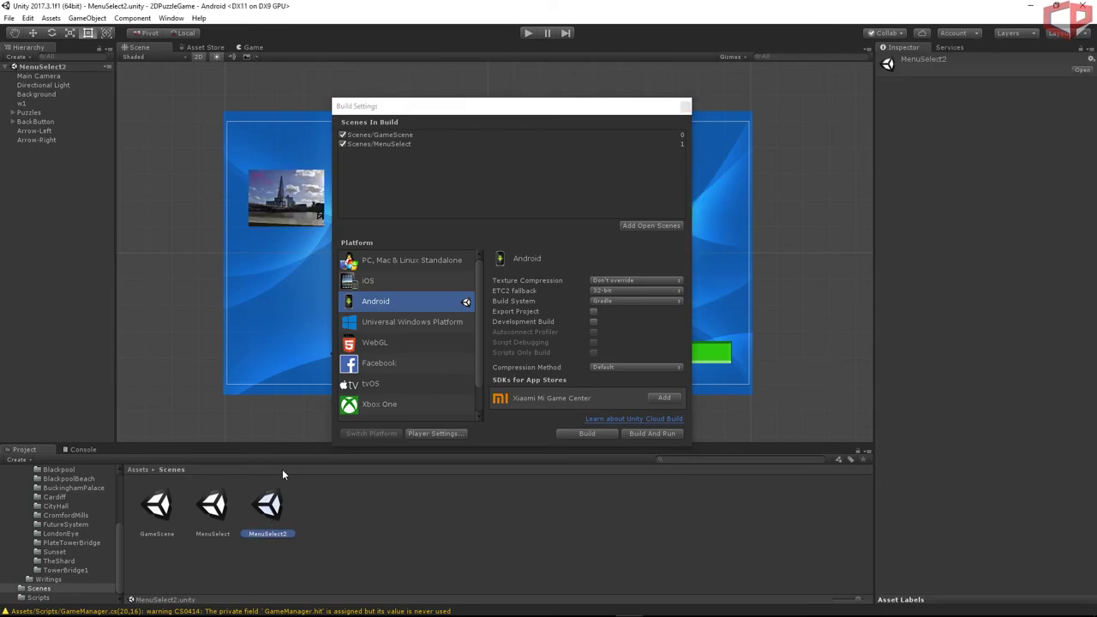
pyautogui.click(672, 227)
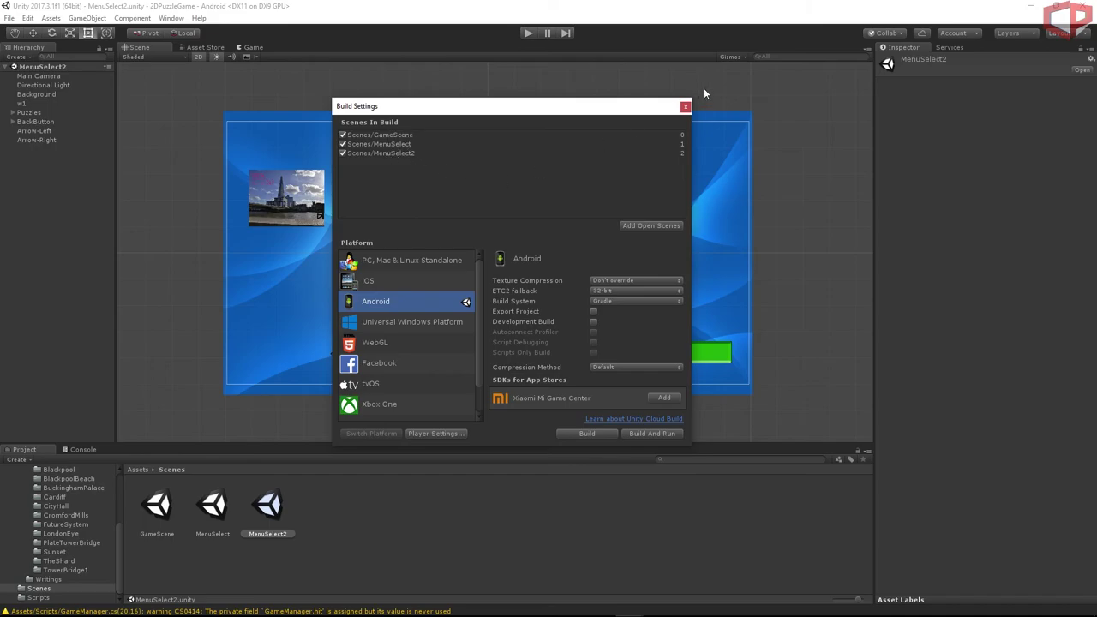
pyautogui.click(685, 107)
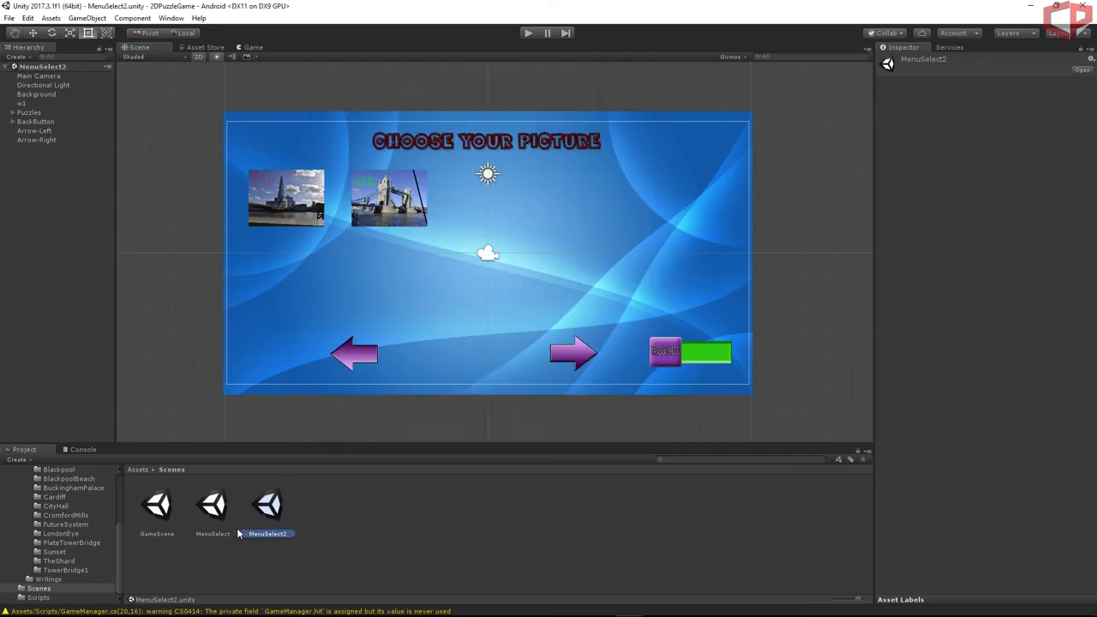
# Open MenuSelect, test the picture menu in play mode, then stop and inspect Arrow-Left.
pyautogui.doubleClick(218, 505)
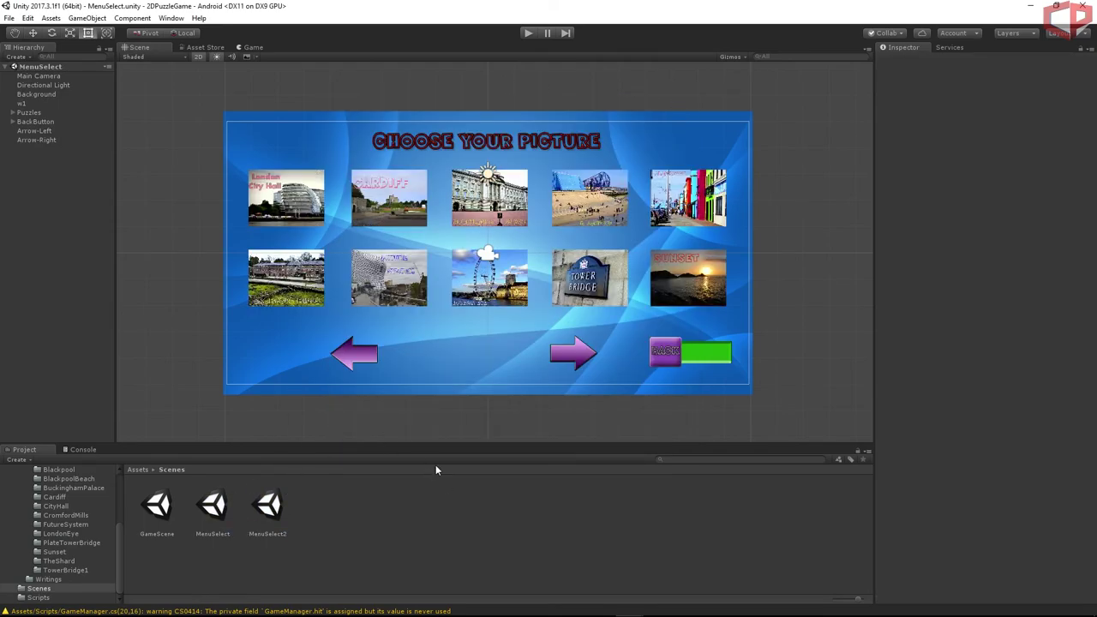
pyautogui.click(526, 34)
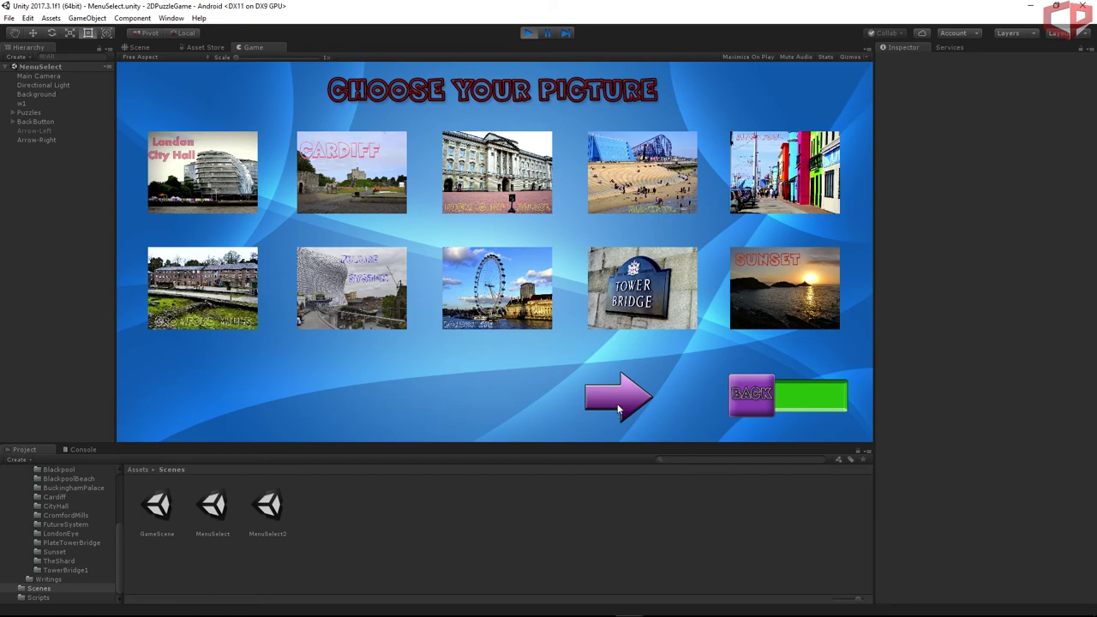
pyautogui.click(530, 37)
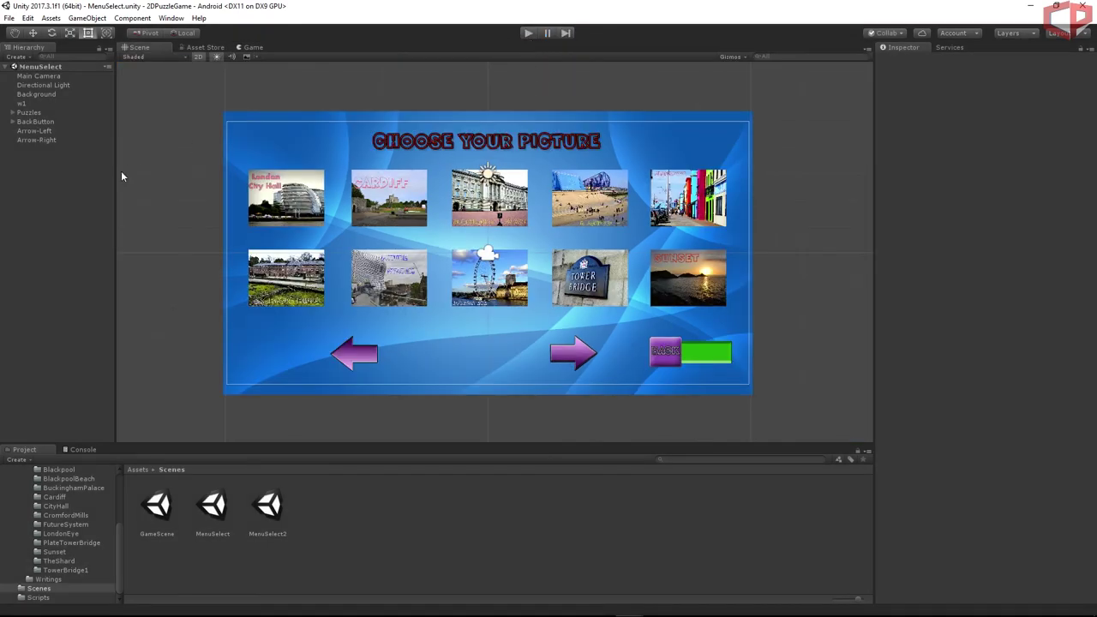
pyautogui.click(44, 132)
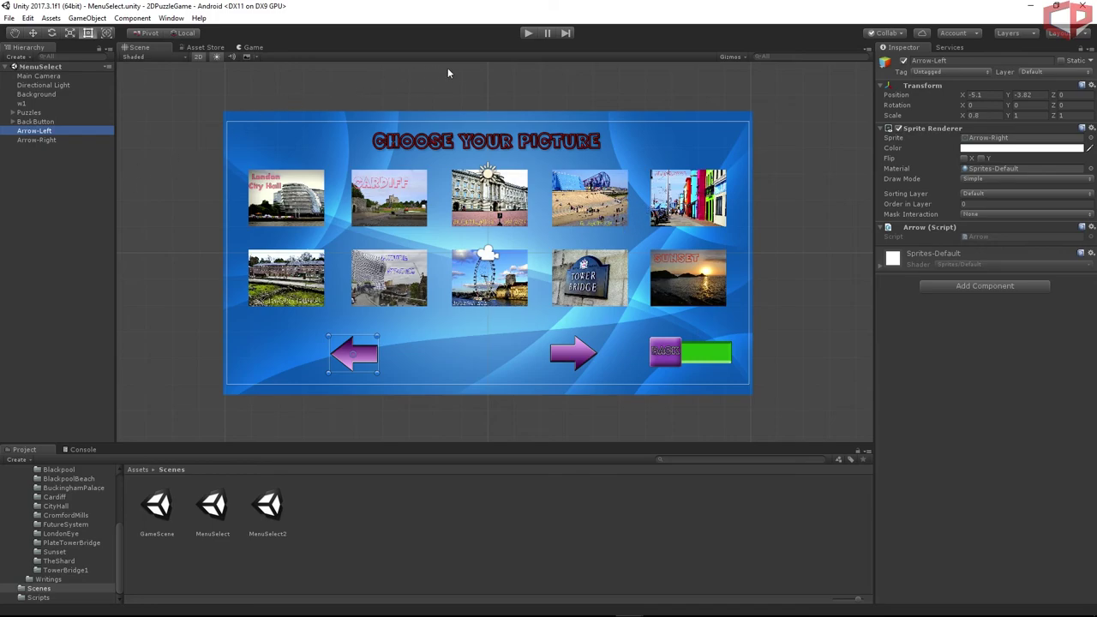
pyautogui.click(42, 241)
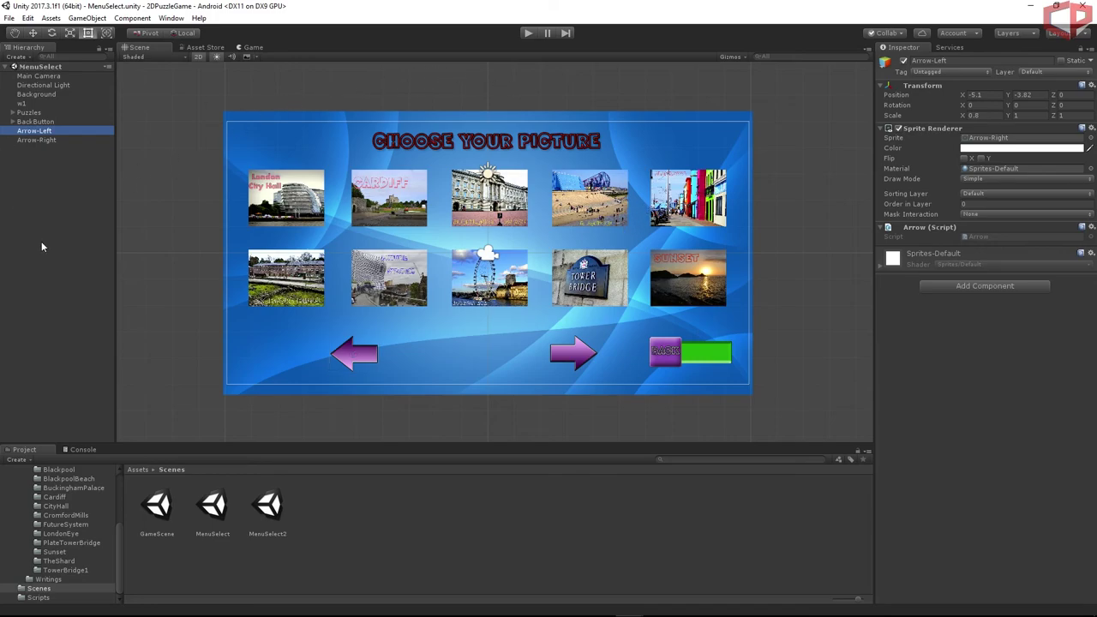
# Add a Box Collider to Arrow-Left and Arrow-Right in MenuSelect, saving it when opening MenuSelect2.
pyautogui.click(35, 131)
pyautogui.keyDown('ctrl'); pyautogui.click(45, 141); pyautogui.keyUp('ctrl')
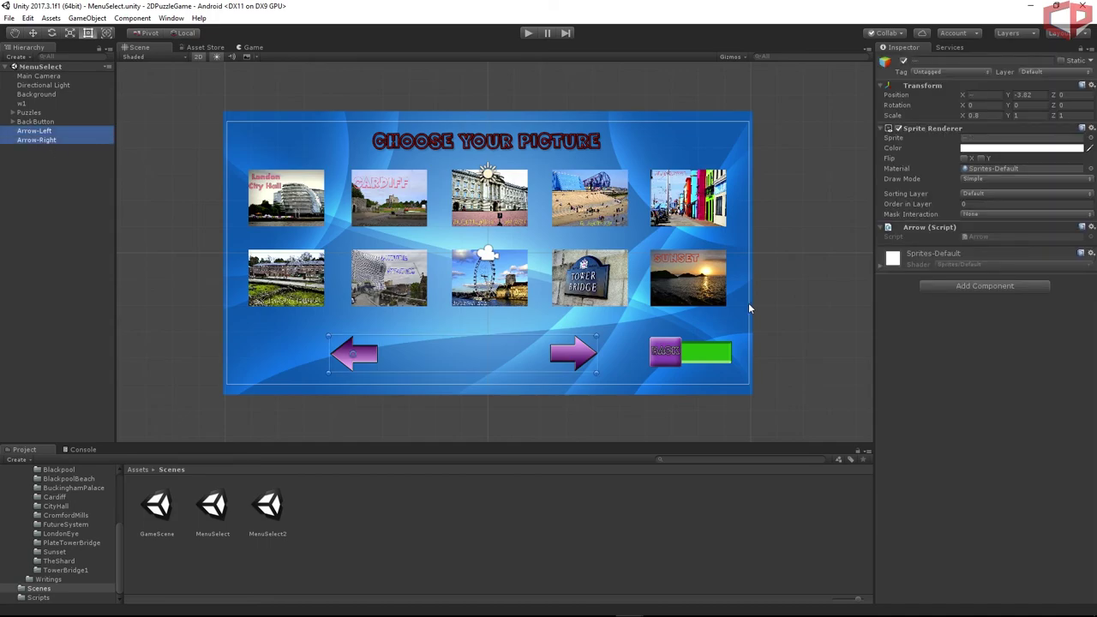
pyautogui.click(969, 289)
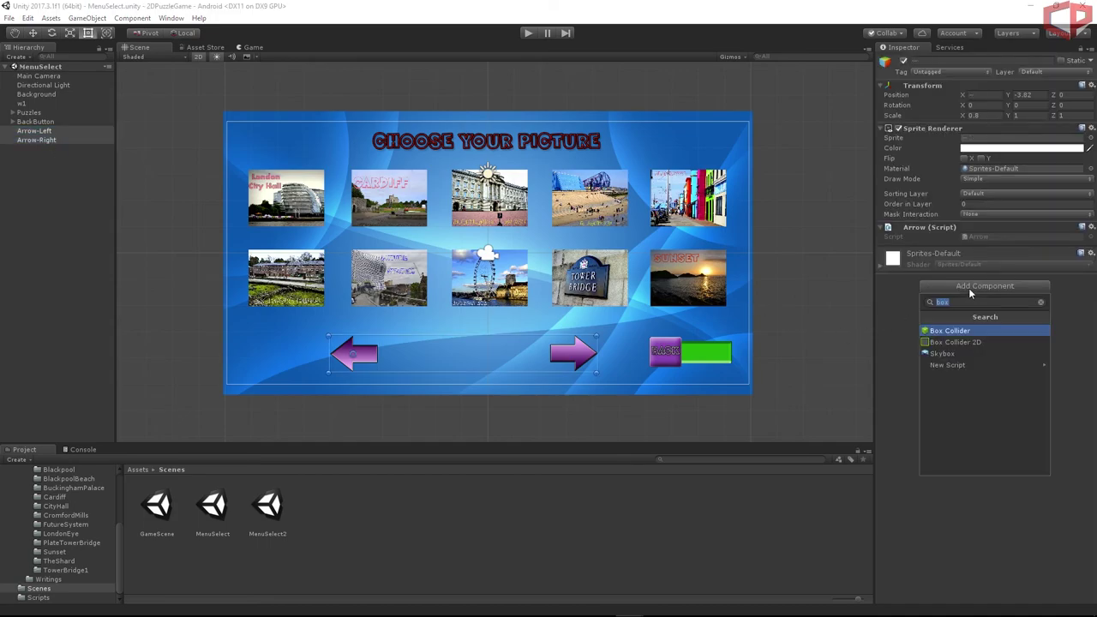
pyautogui.click(959, 331)
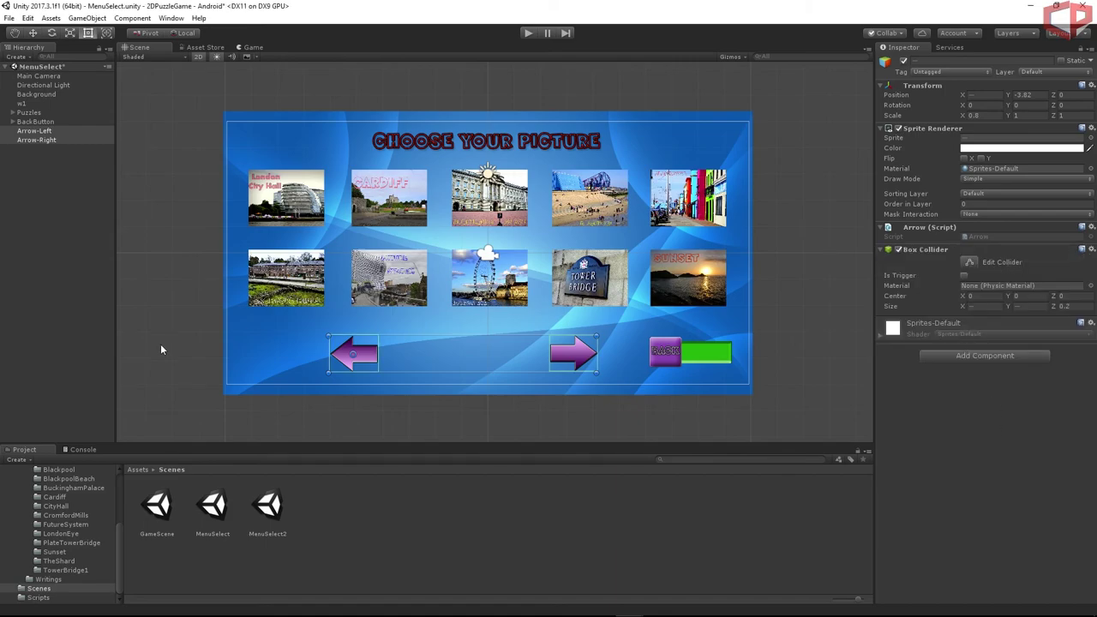
pyautogui.click(62, 288)
pyautogui.click(269, 509)
pyautogui.doubleClick(269, 509)
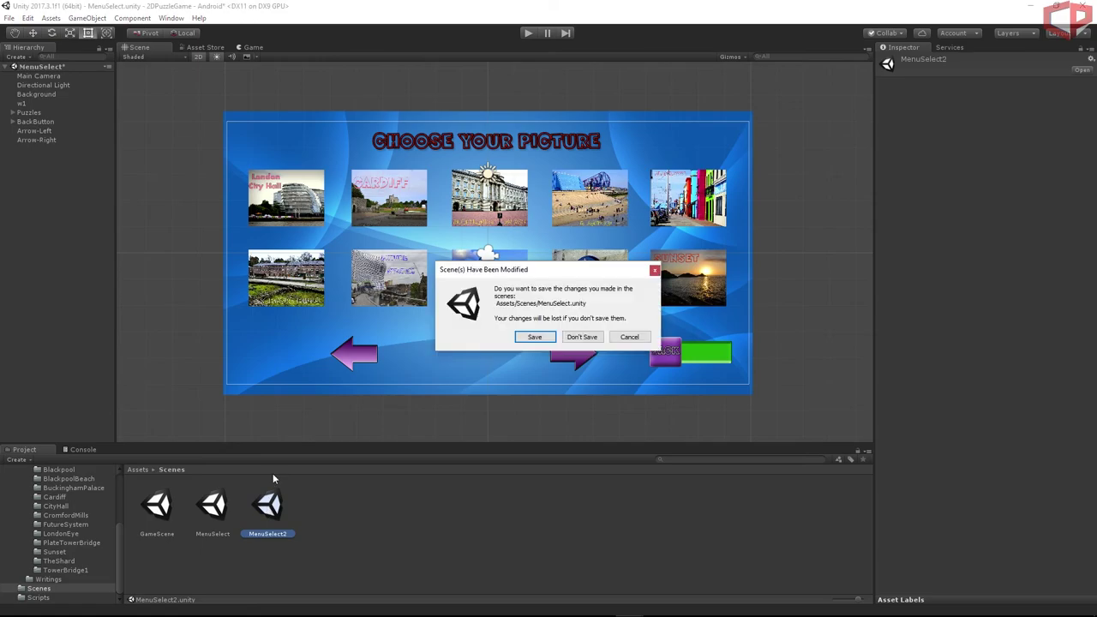
pyautogui.click(535, 341)
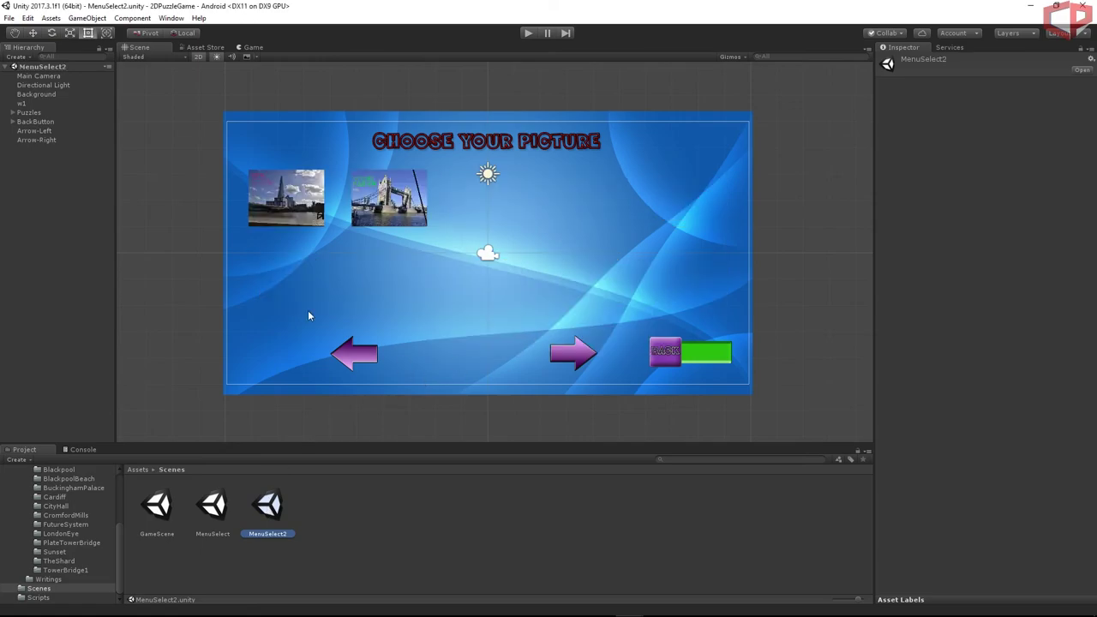
# Add a Box Collider to both arrows in MenuSelect2, then save and reopen MenuSelect.
pyautogui.click(35, 130)
pyautogui.keyDown('shift'); pyautogui.click(36, 140); pyautogui.keyUp('shift')
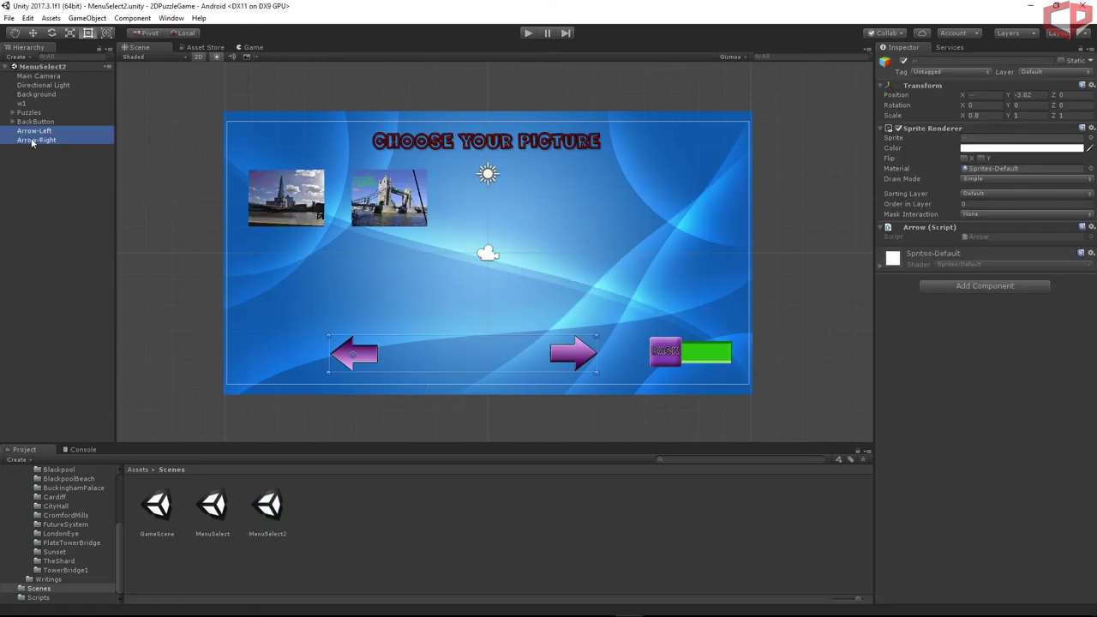
pyautogui.click(959, 286)
pyautogui.click(940, 341)
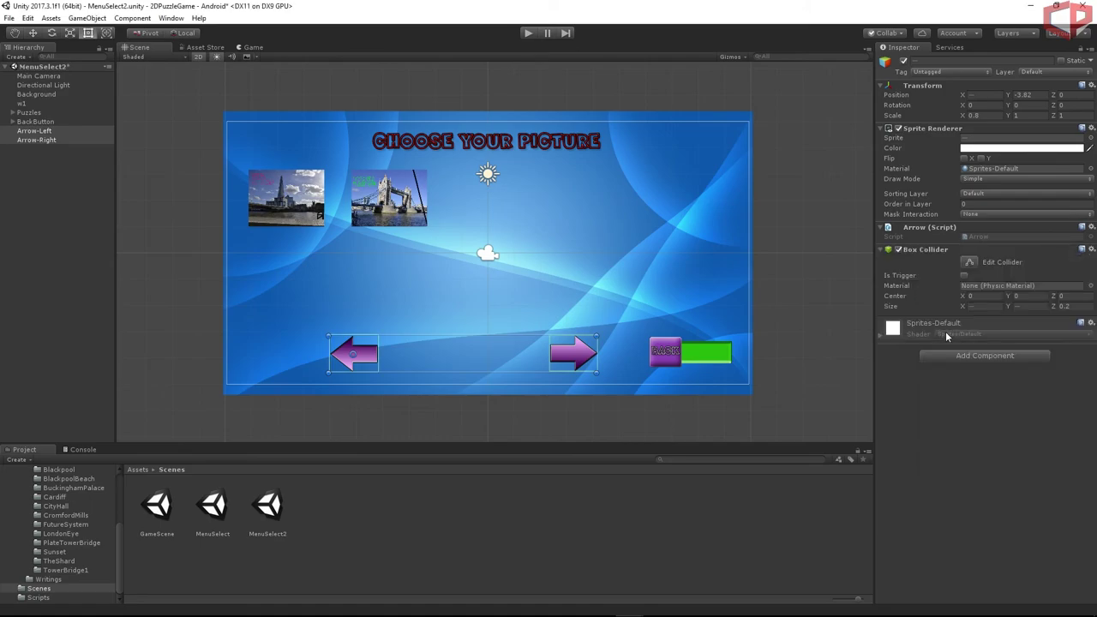
pyautogui.doubleClick(207, 513)
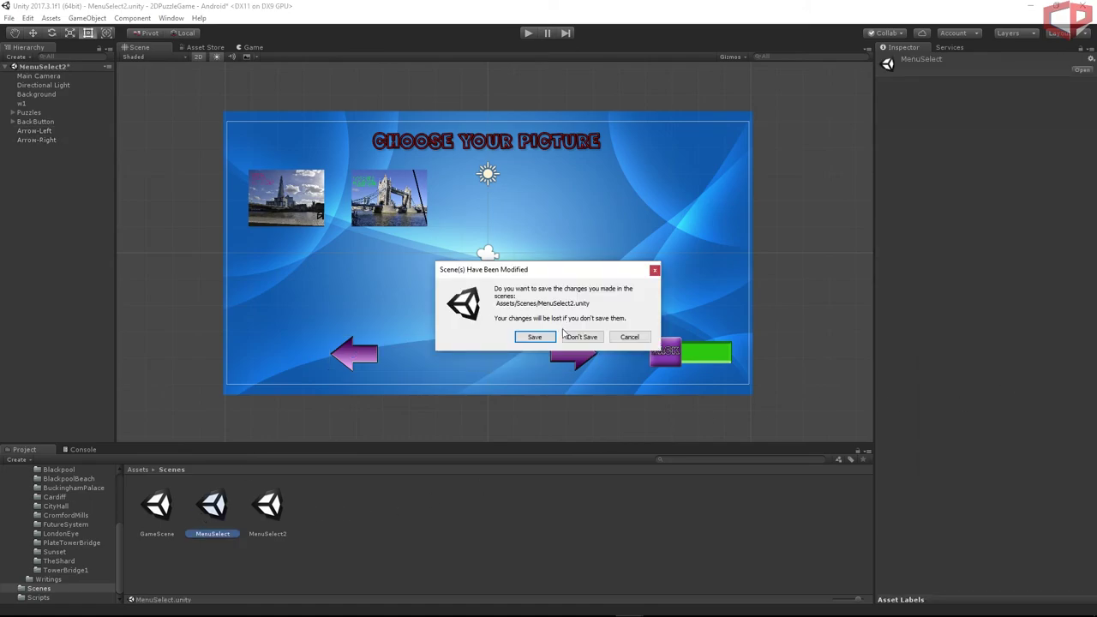
pyautogui.click(535, 336)
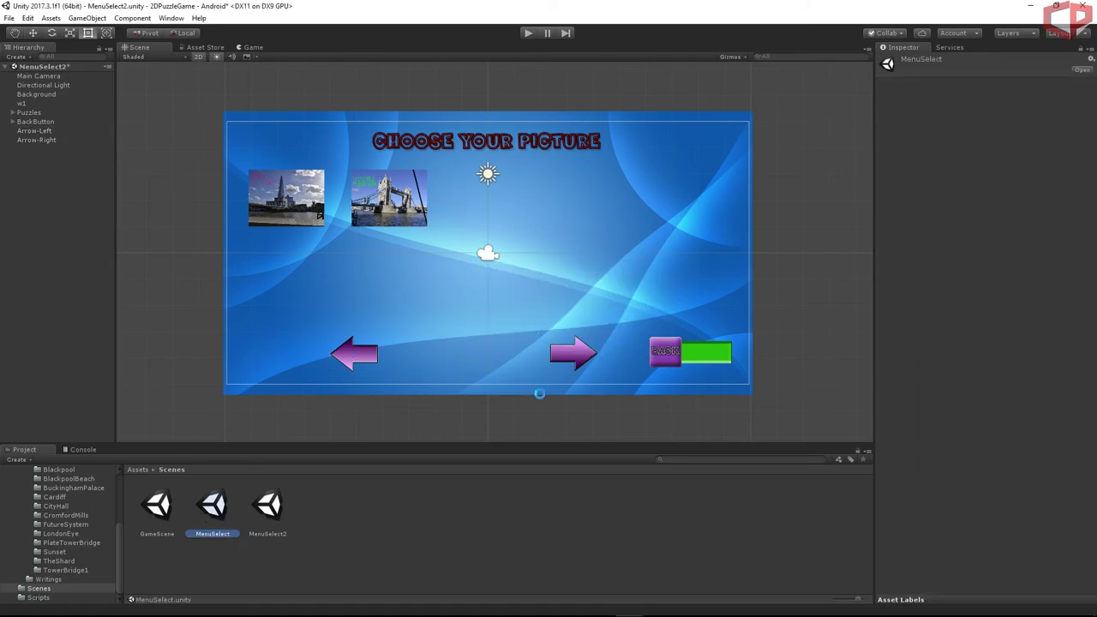
pyautogui.click(570, 516)
pyautogui.click(534, 33)
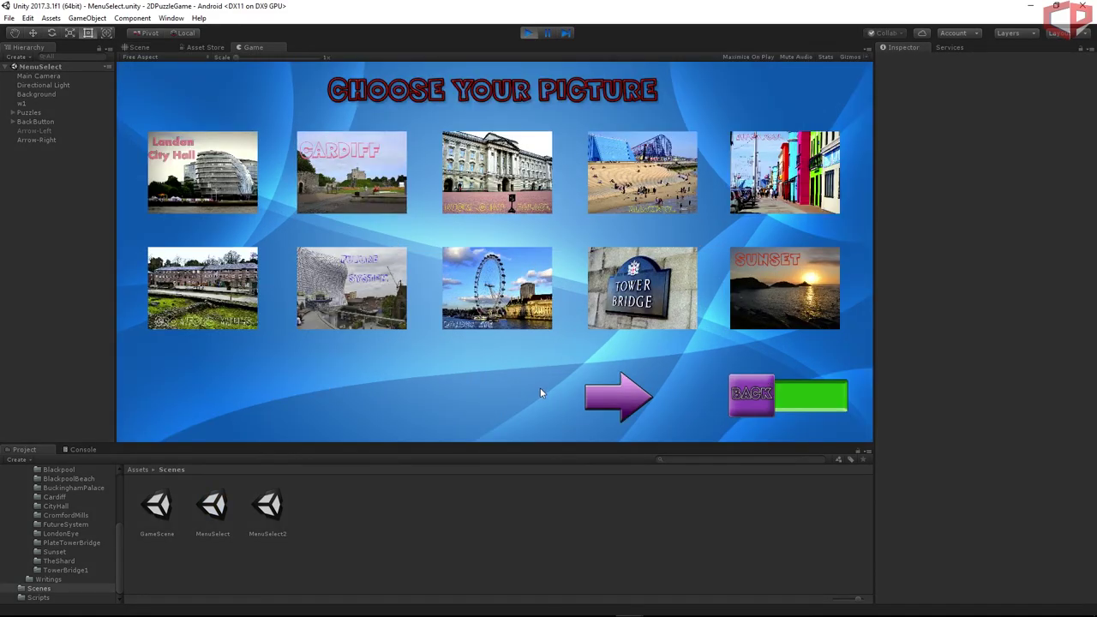
pyautogui.click(627, 399)
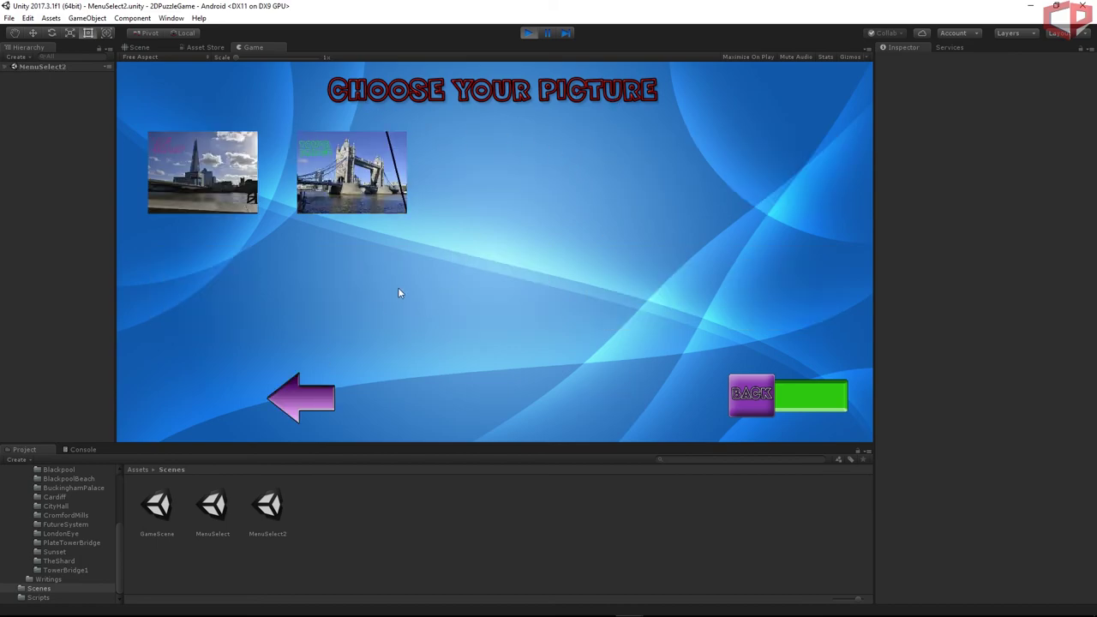
pyautogui.click(296, 400)
pyautogui.click(616, 396)
pyautogui.click(292, 408)
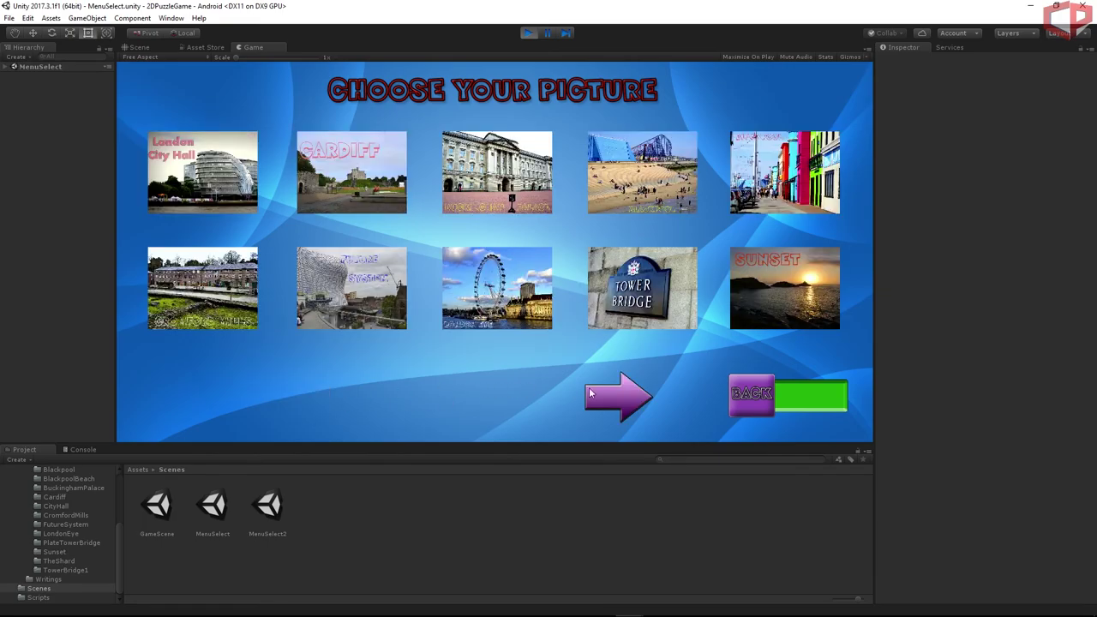
pyautogui.click(617, 396)
pyautogui.click(321, 399)
pyautogui.click(476, 182)
pyautogui.click(576, 237)
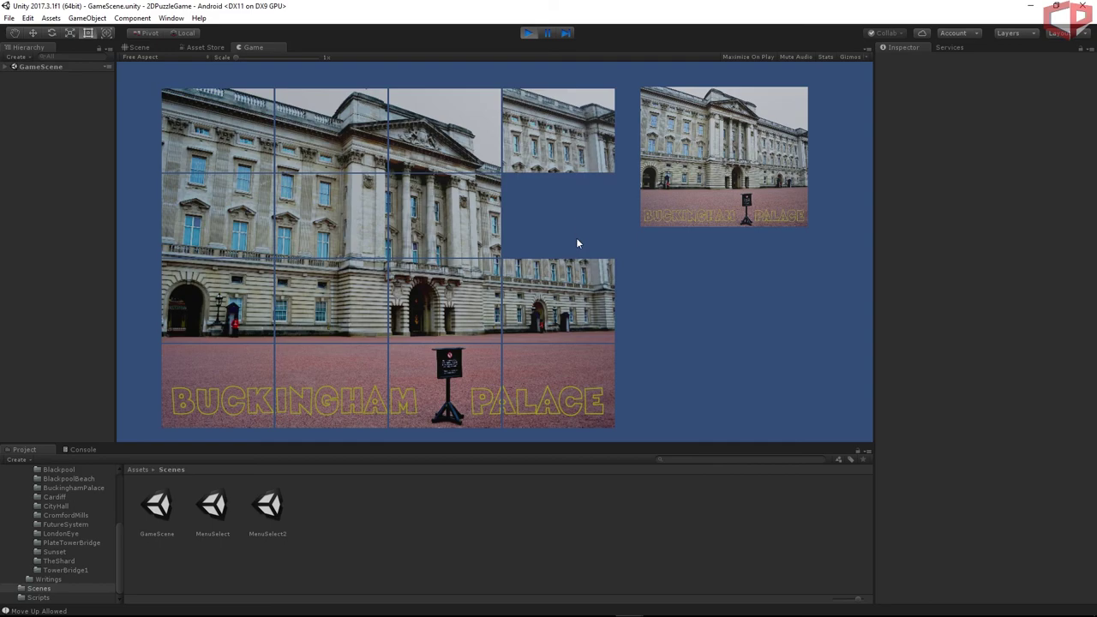
pyautogui.click(553, 296)
pyautogui.click(469, 295)
pyautogui.click(479, 222)
pyautogui.click(556, 205)
pyautogui.click(545, 142)
pyautogui.click(453, 147)
pyautogui.click(454, 206)
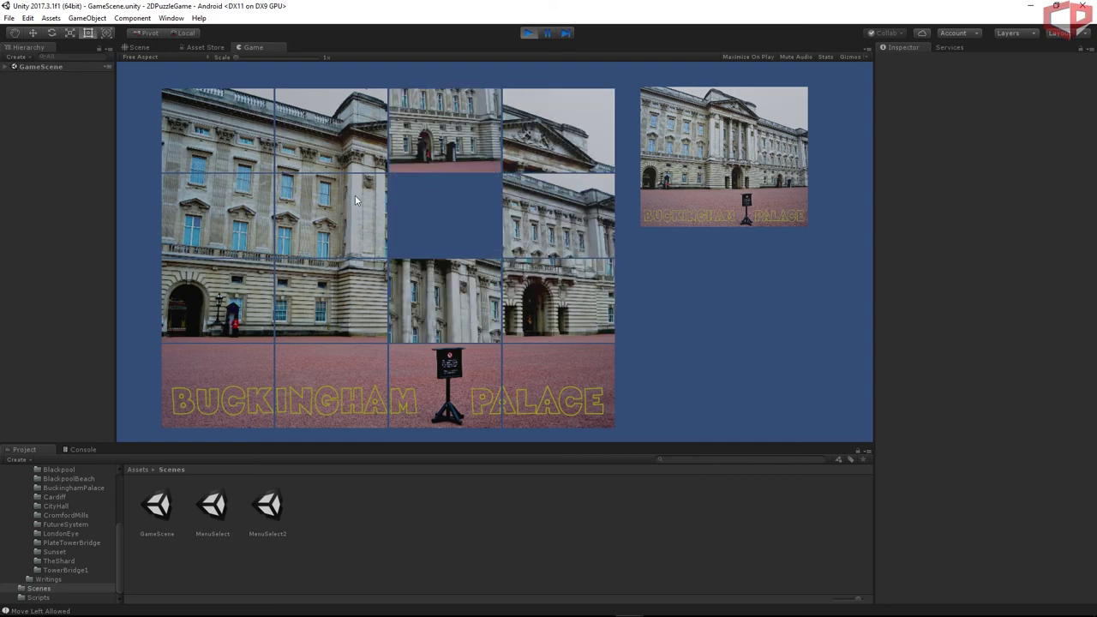
pyautogui.click(355, 202)
pyautogui.click(360, 142)
pyautogui.click(418, 127)
pyautogui.click(430, 183)
pyautogui.click(549, 214)
pyautogui.click(565, 142)
pyautogui.click(447, 148)
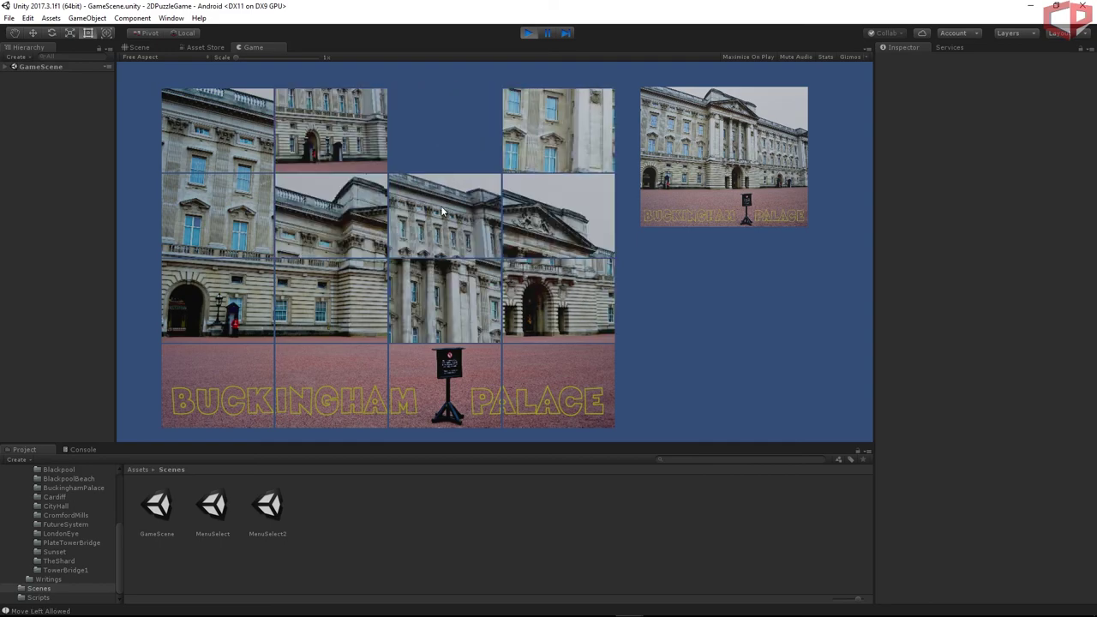
pyautogui.click(444, 213)
pyautogui.click(373, 218)
pyautogui.click(332, 137)
pyautogui.click(526, 33)
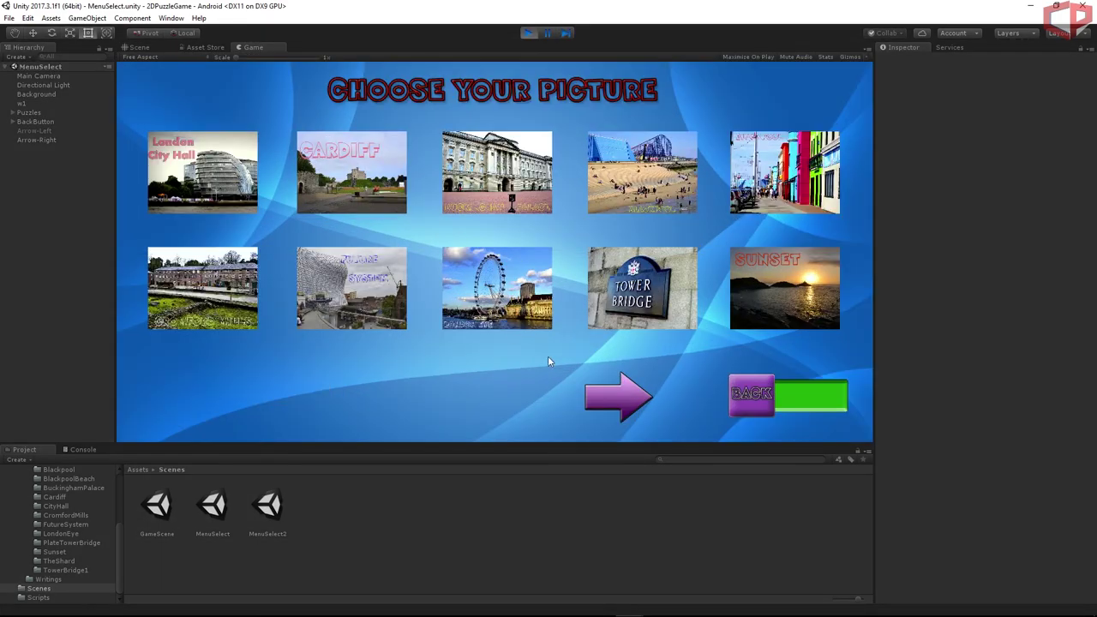
pyautogui.click(610, 392)
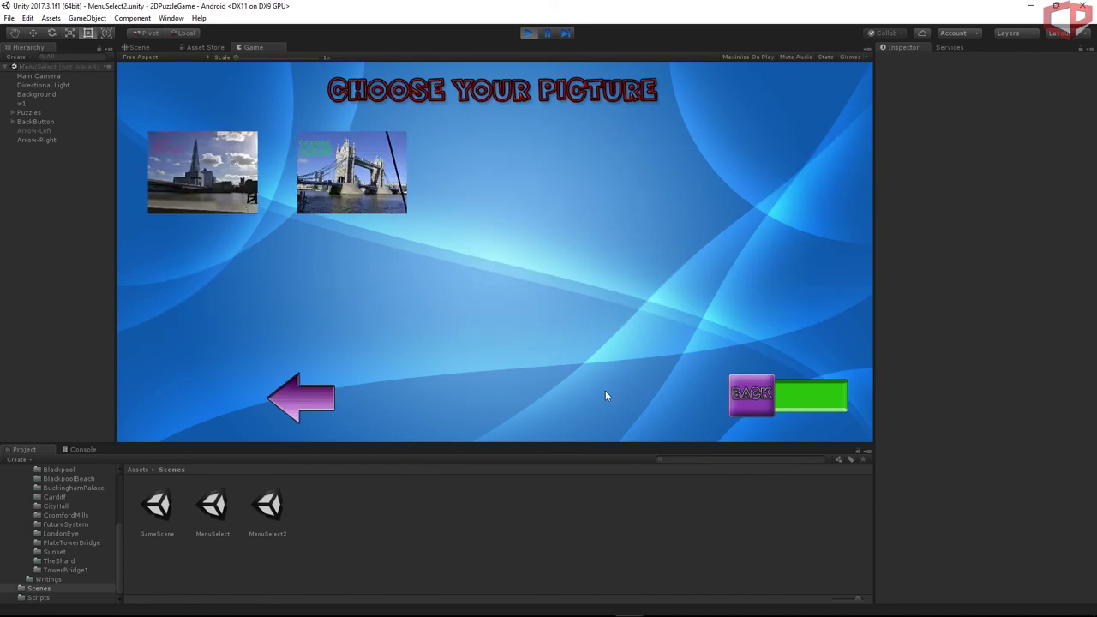
pyautogui.click(367, 192)
pyautogui.click(443, 139)
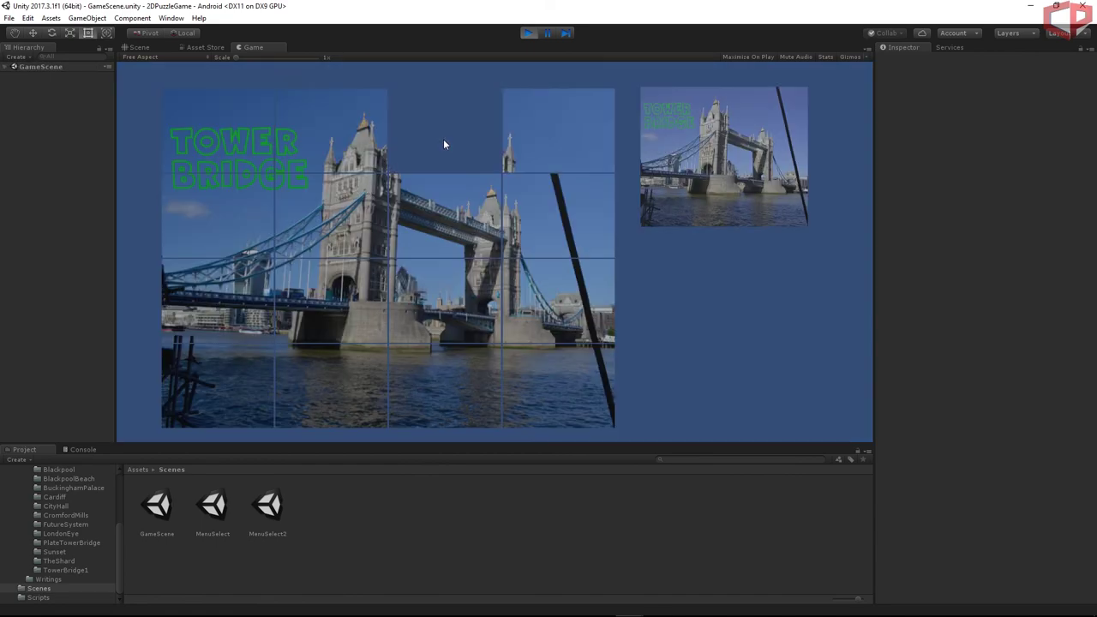
pyautogui.click(467, 210)
pyautogui.click(524, 209)
pyautogui.click(507, 148)
pyautogui.click(480, 154)
pyautogui.click(457, 215)
pyautogui.click(377, 198)
pyautogui.click(363, 140)
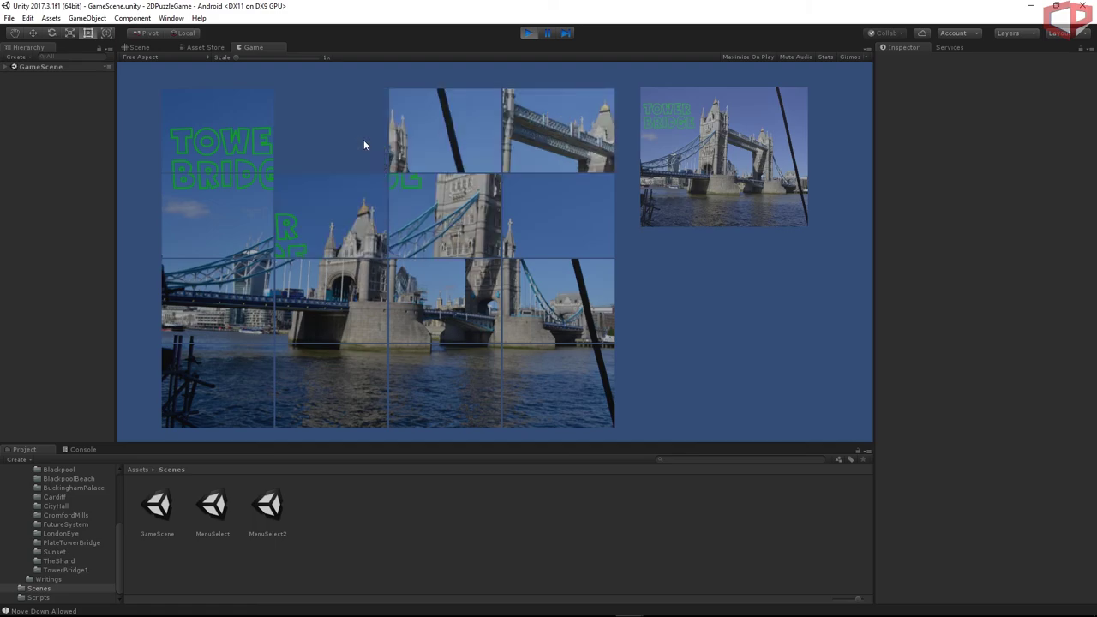
pyautogui.click(409, 120)
pyautogui.click(396, 218)
pyautogui.click(377, 210)
pyautogui.click(370, 143)
pyautogui.click(415, 128)
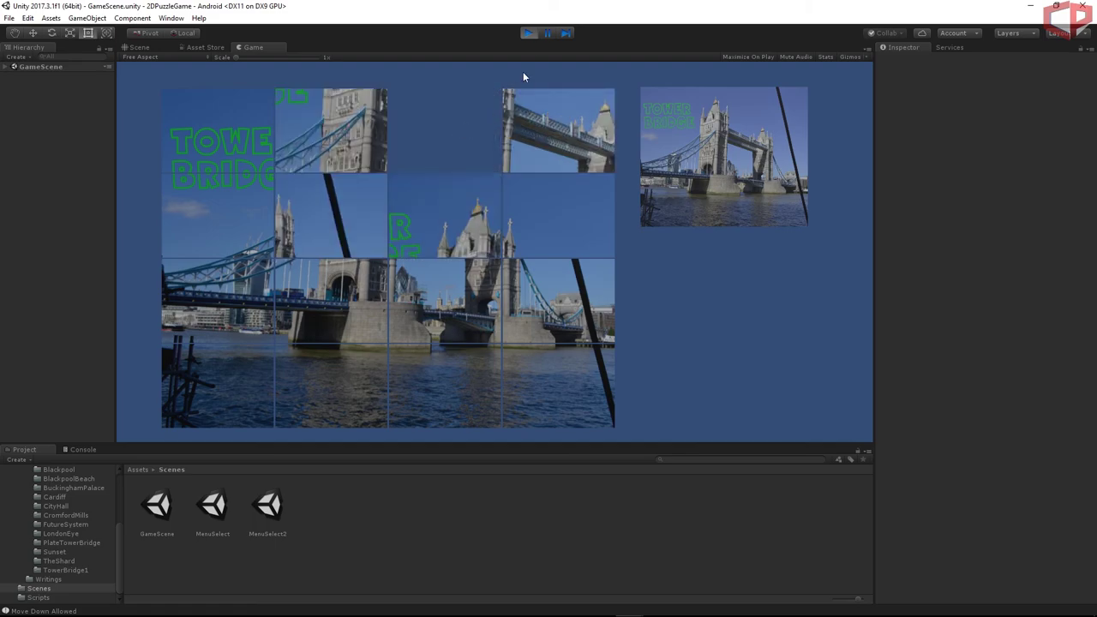
pyautogui.click(532, 33)
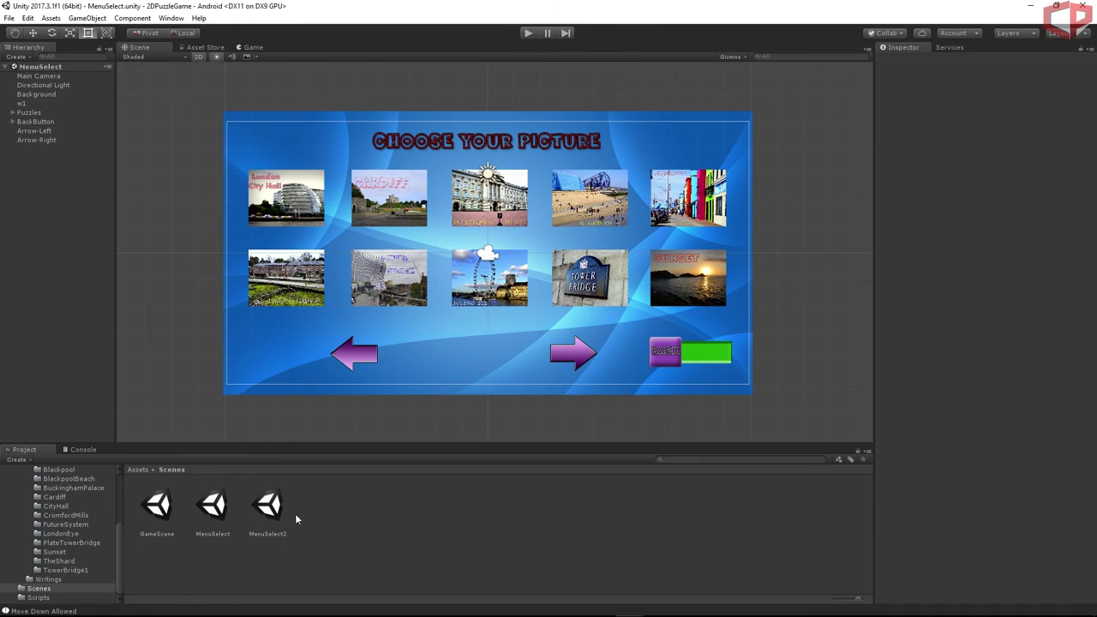
pyautogui.doubleClick(158, 507)
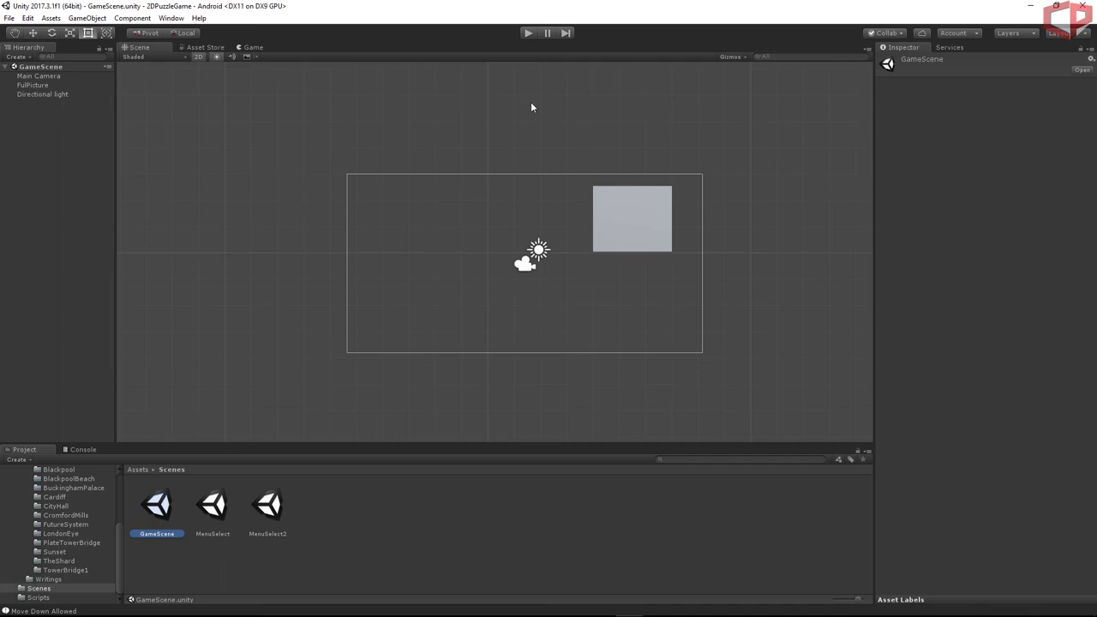
pyautogui.click(526, 33)
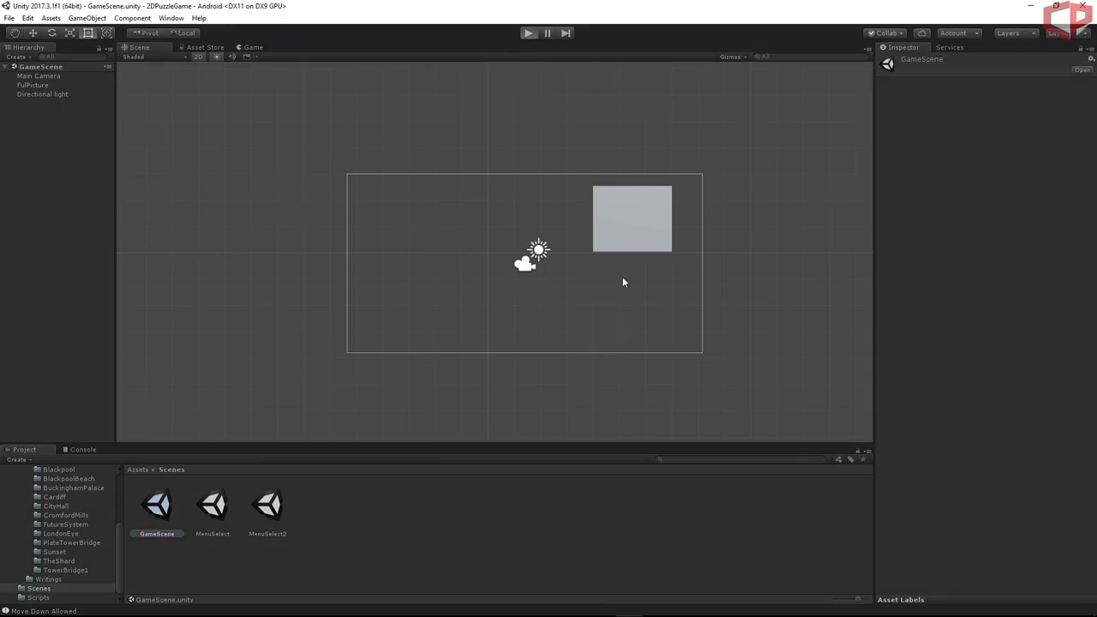
pyautogui.click(543, 211)
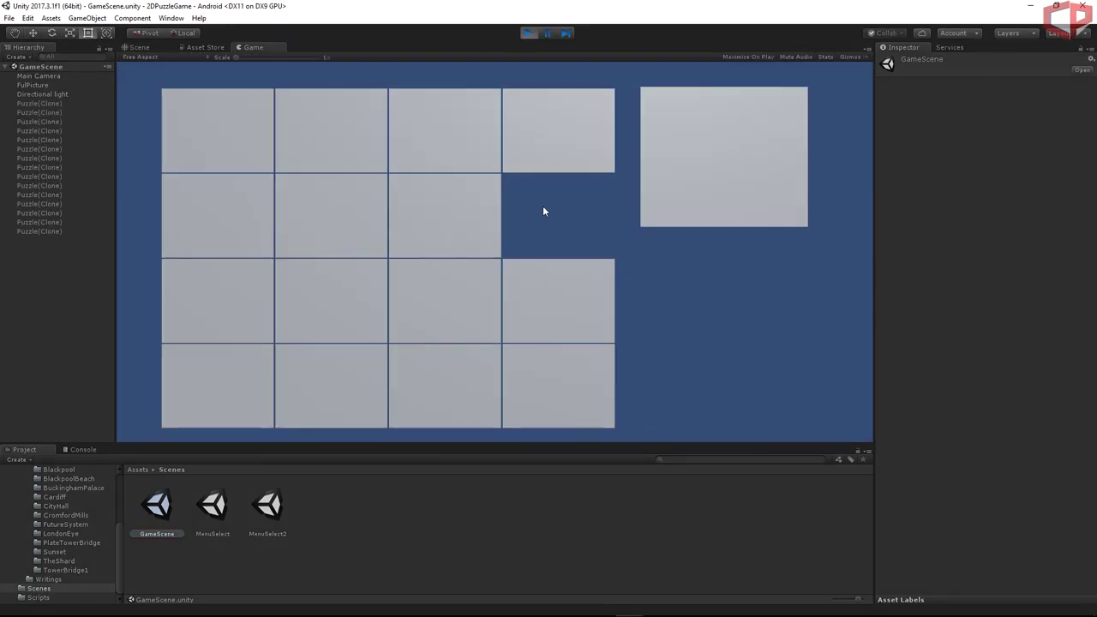
pyautogui.click(548, 287)
pyautogui.click(426, 286)
pyautogui.click(462, 214)
pyautogui.click(538, 214)
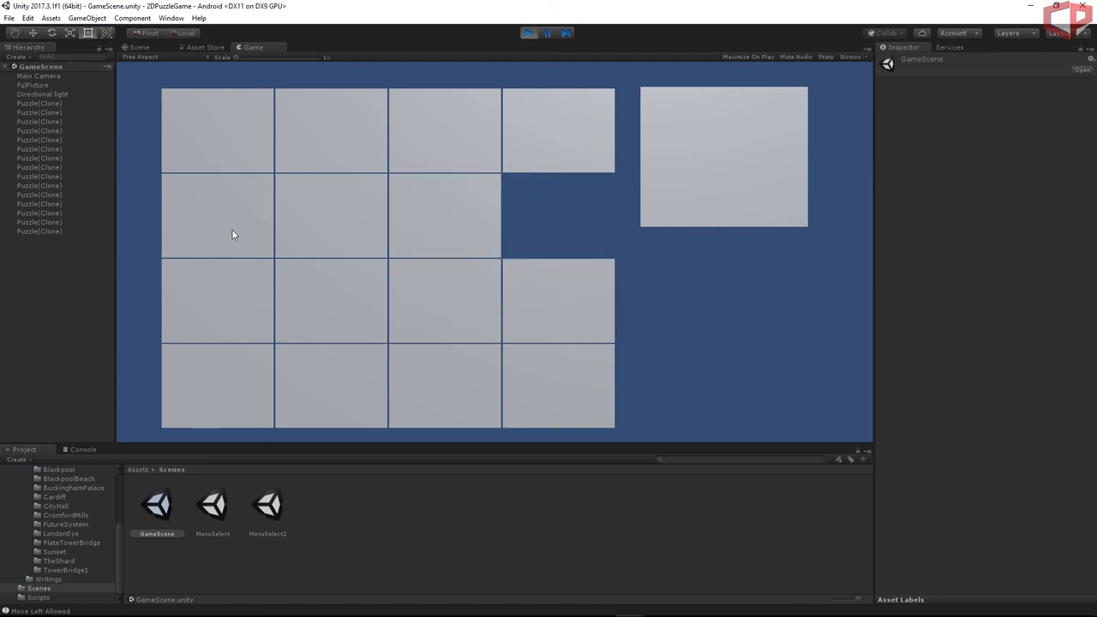
pyautogui.click(45, 76)
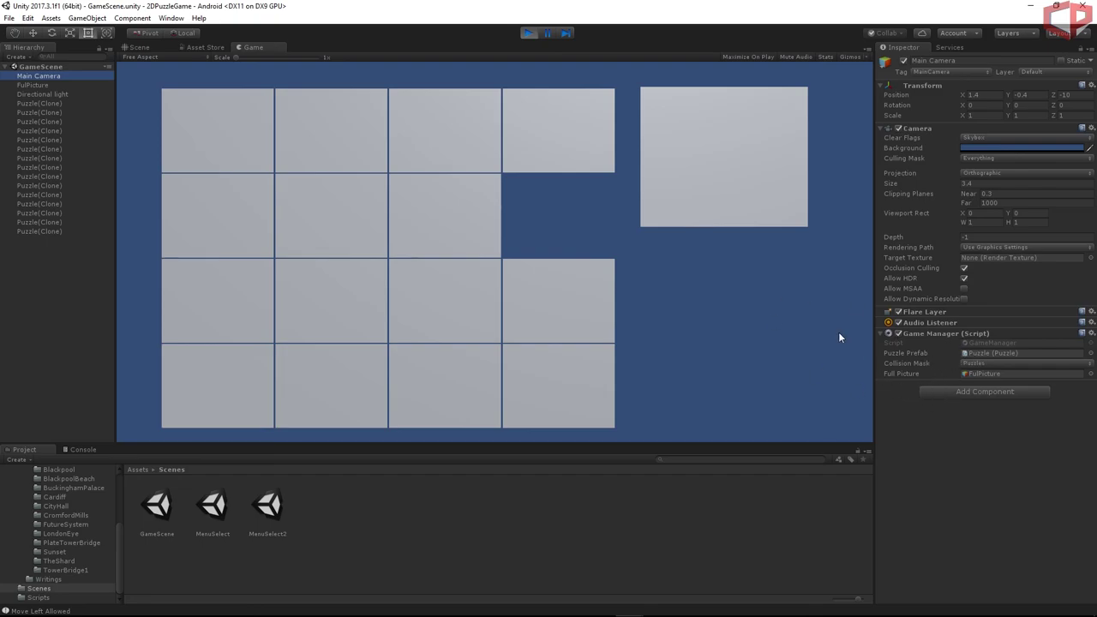
pyautogui.click(597, 310)
pyautogui.click(561, 381)
pyautogui.click(429, 384)
pyautogui.click(480, 308)
pyautogui.click(523, 295)
pyautogui.click(514, 225)
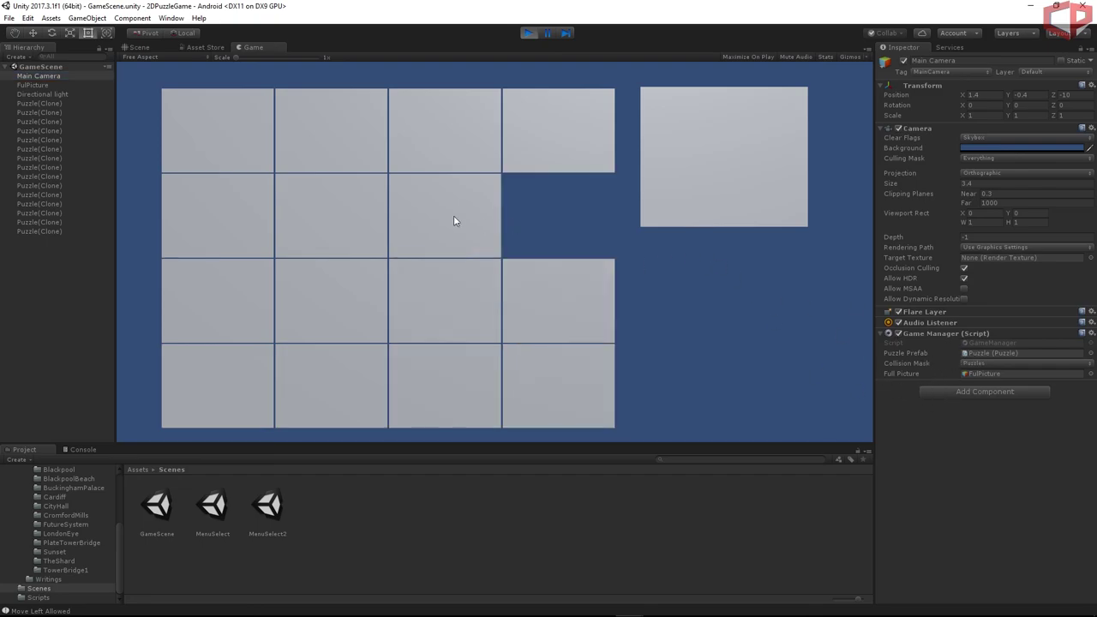
pyautogui.click(454, 221)
pyautogui.click(485, 285)
pyautogui.click(514, 287)
pyautogui.click(534, 213)
pyautogui.click(488, 201)
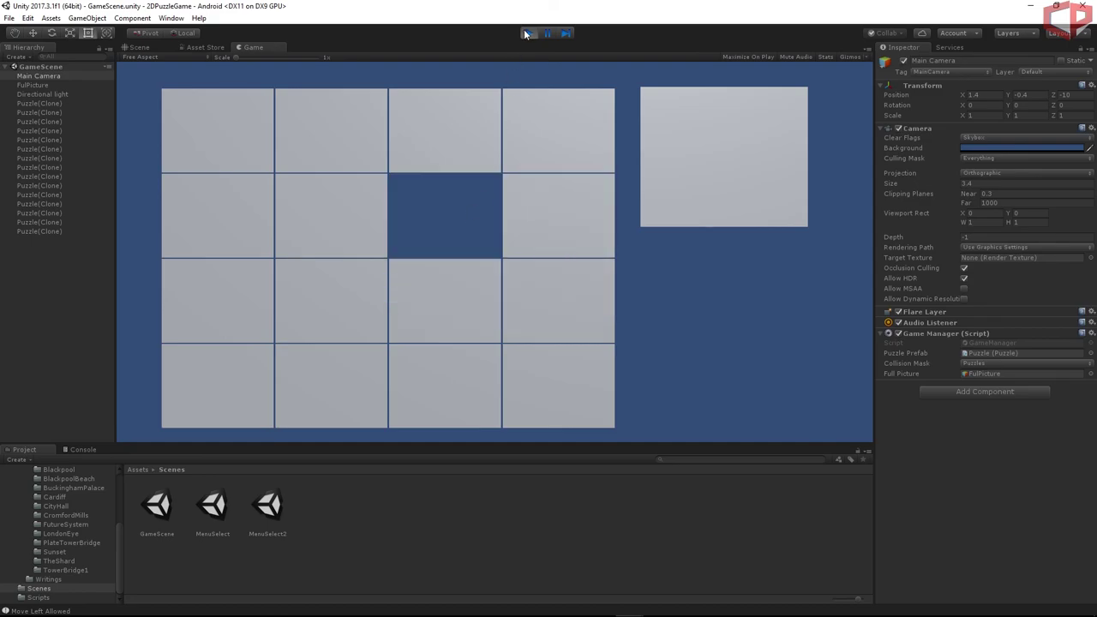
pyautogui.click(526, 33)
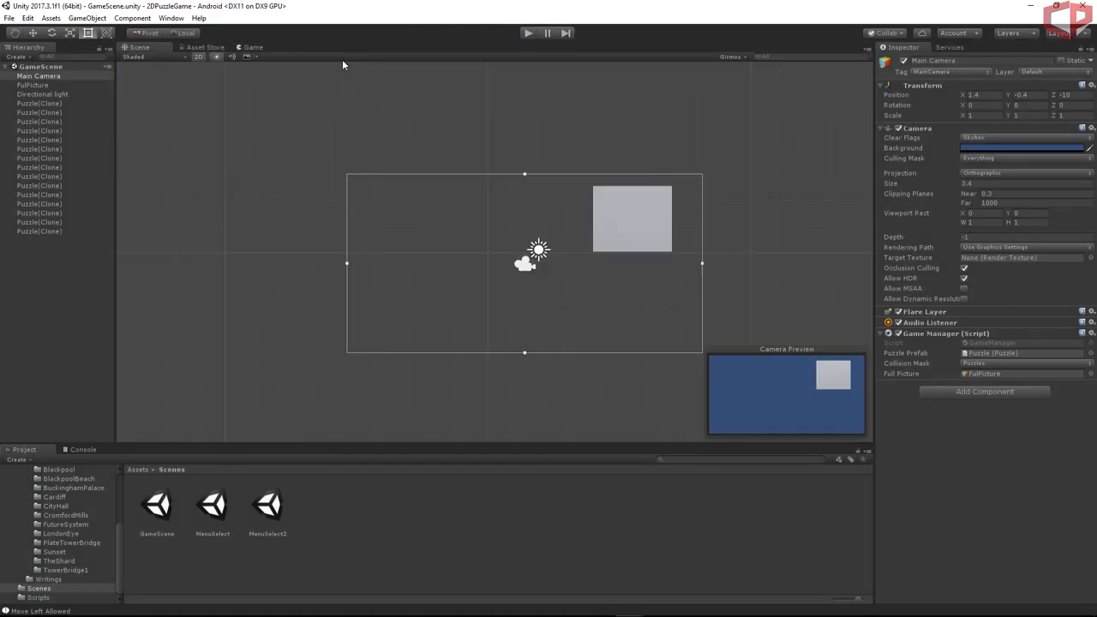
pyautogui.click(214, 506)
pyautogui.click(272, 511)
pyautogui.click(220, 513)
pyautogui.click(266, 509)
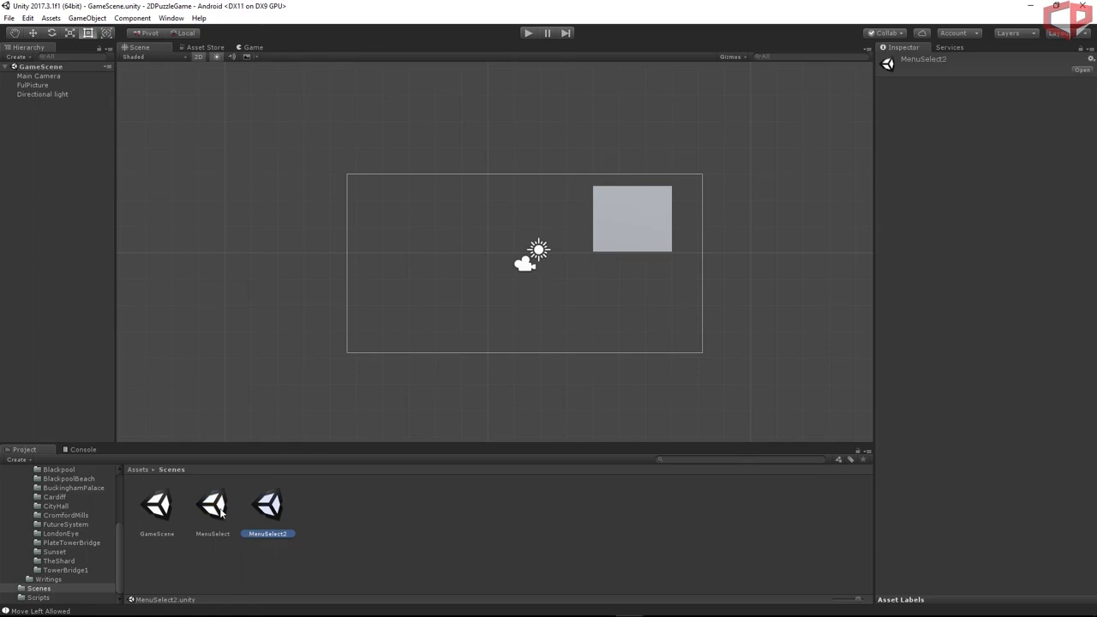
pyautogui.doubleClick(219, 510)
pyautogui.click(449, 539)
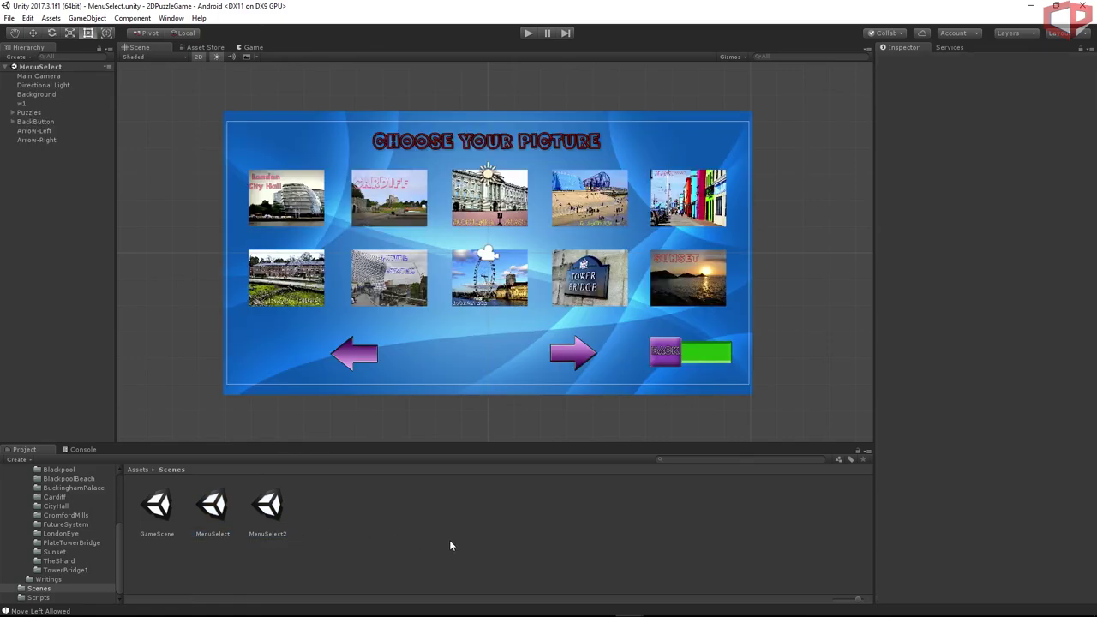
# Play the game, page right and back left, choose Cardiff and slide two puzzle tiles.
pyautogui.click(527, 32)
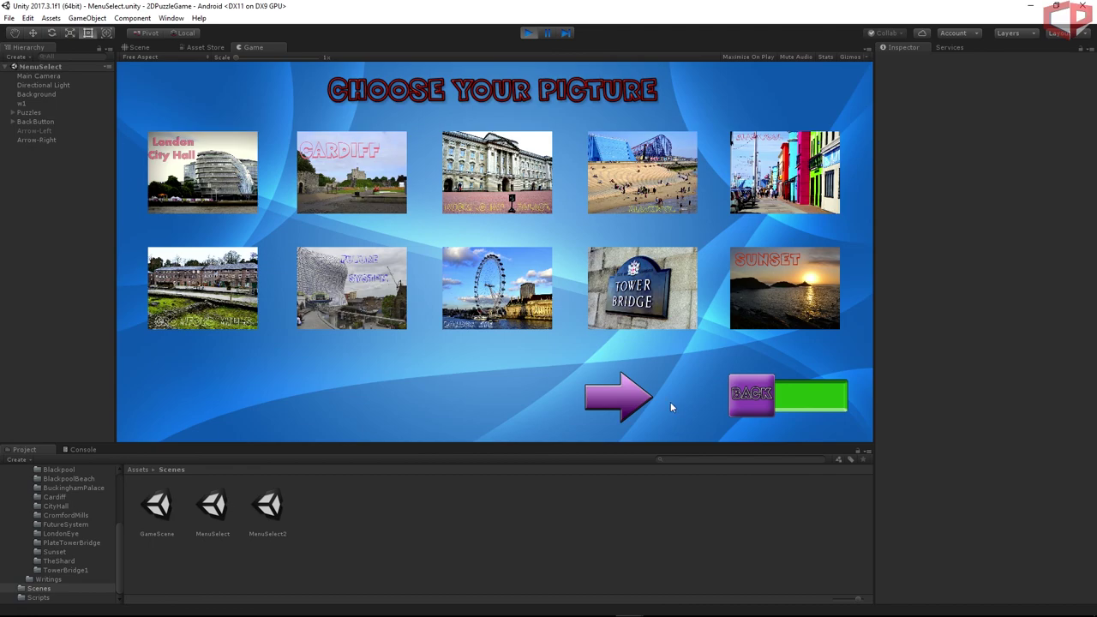
pyautogui.click(634, 396)
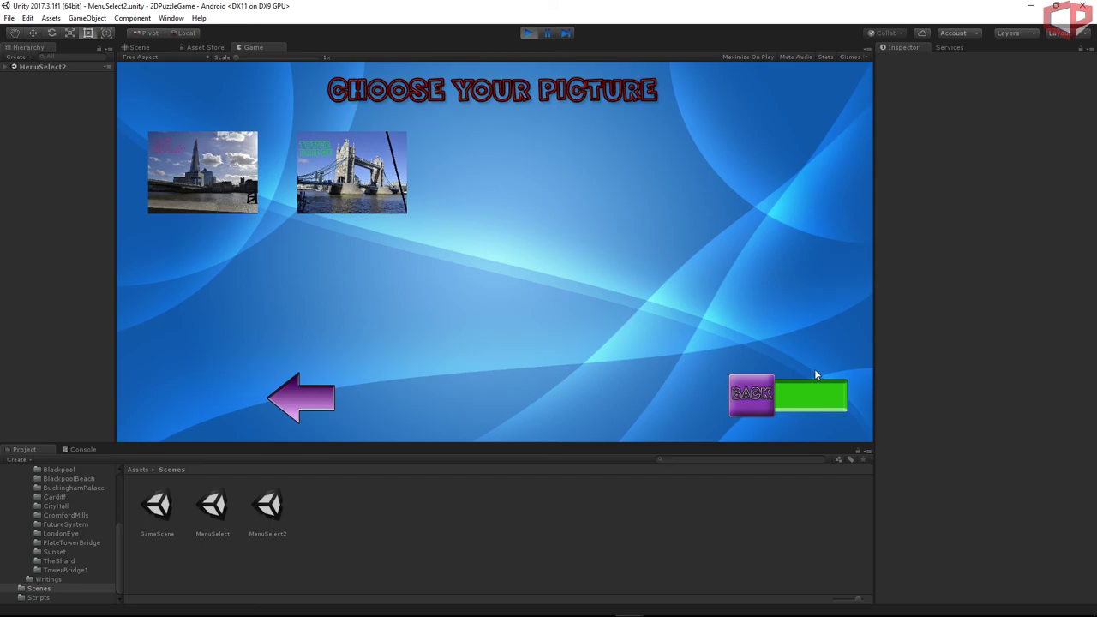
pyautogui.click(311, 401)
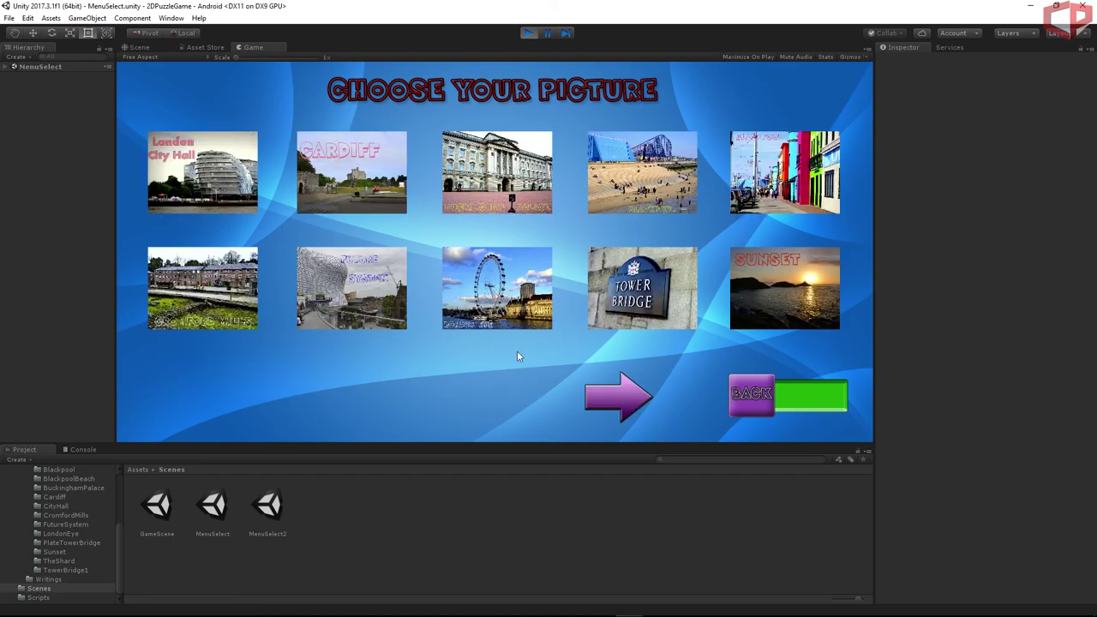
pyautogui.click(686, 399)
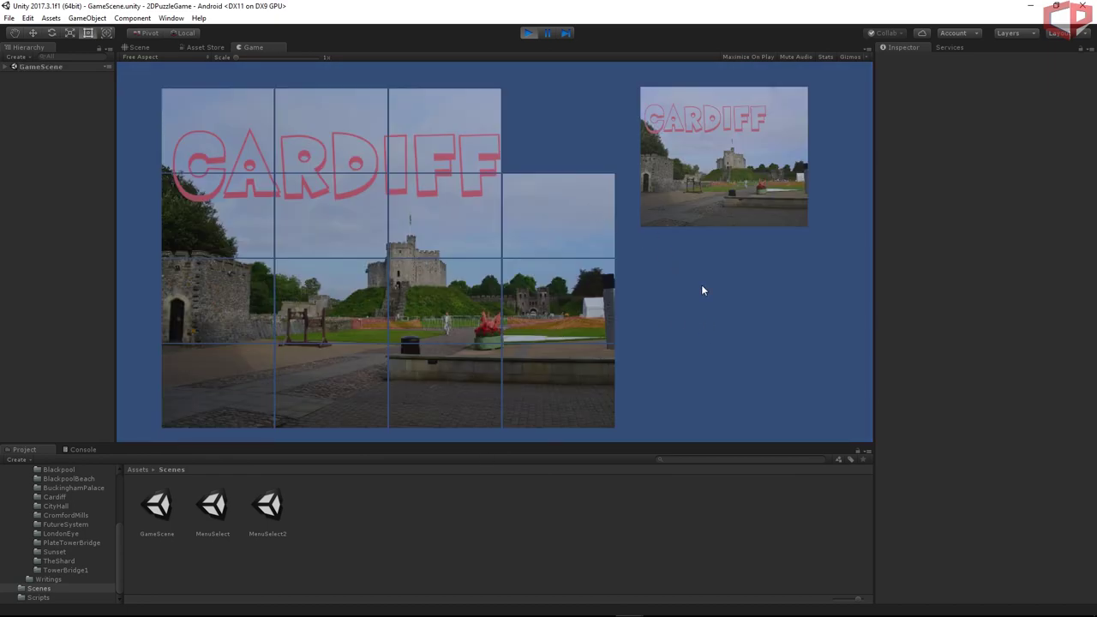
pyautogui.click(480, 139)
pyautogui.click(460, 217)
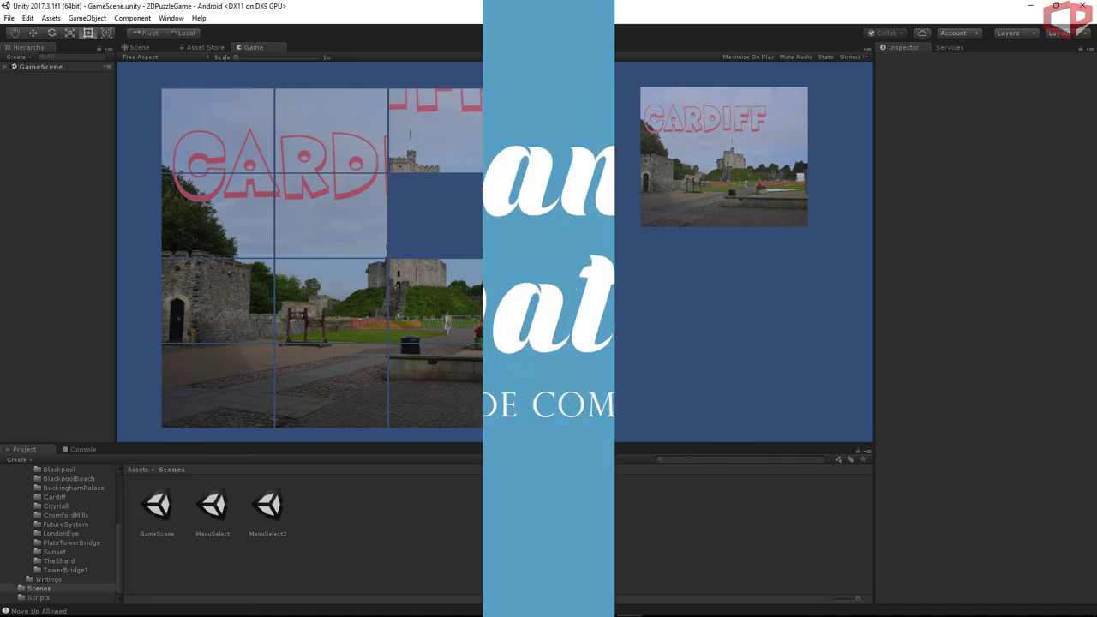